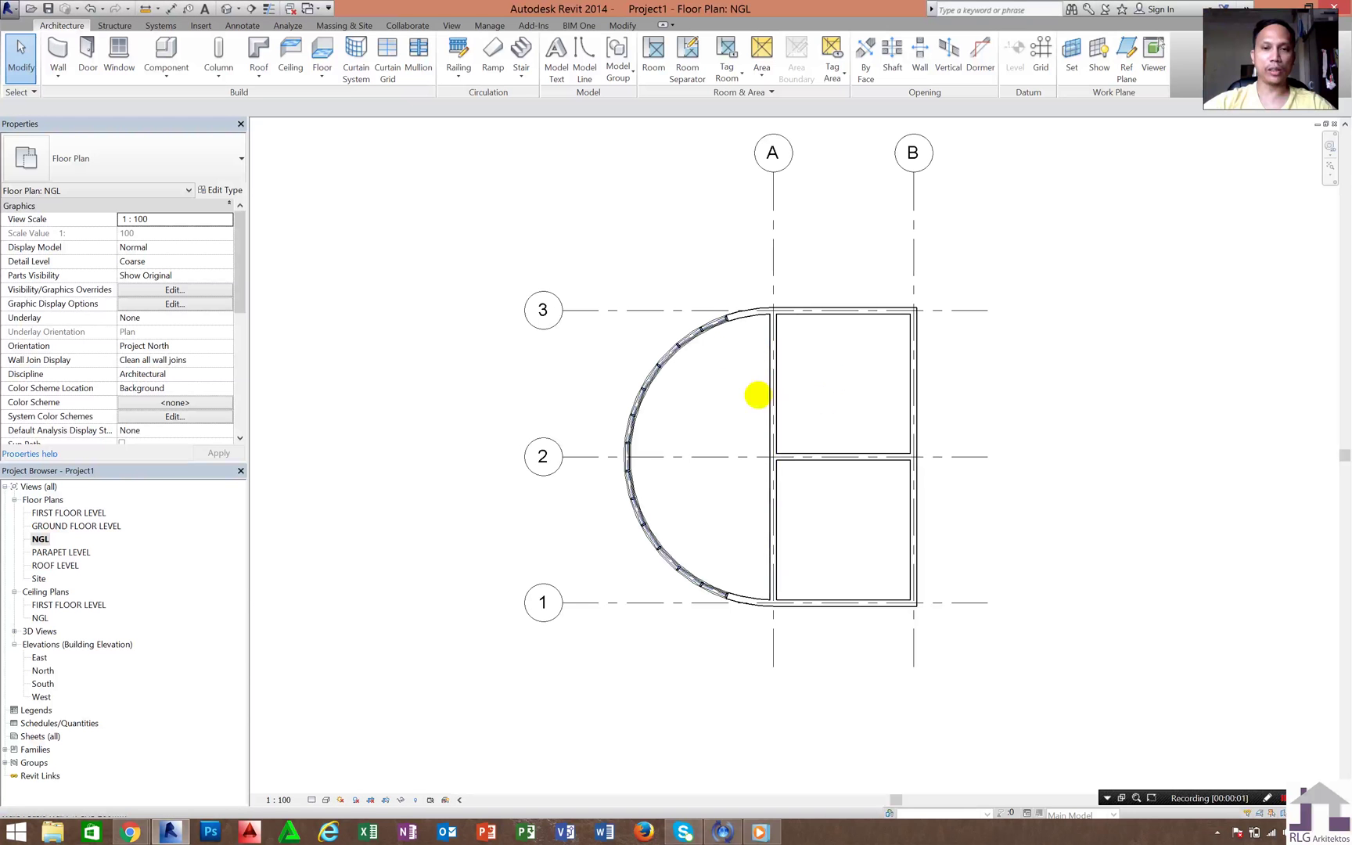
Step: Open the South building elevation
middle_drag(701, 371, 715, 356)
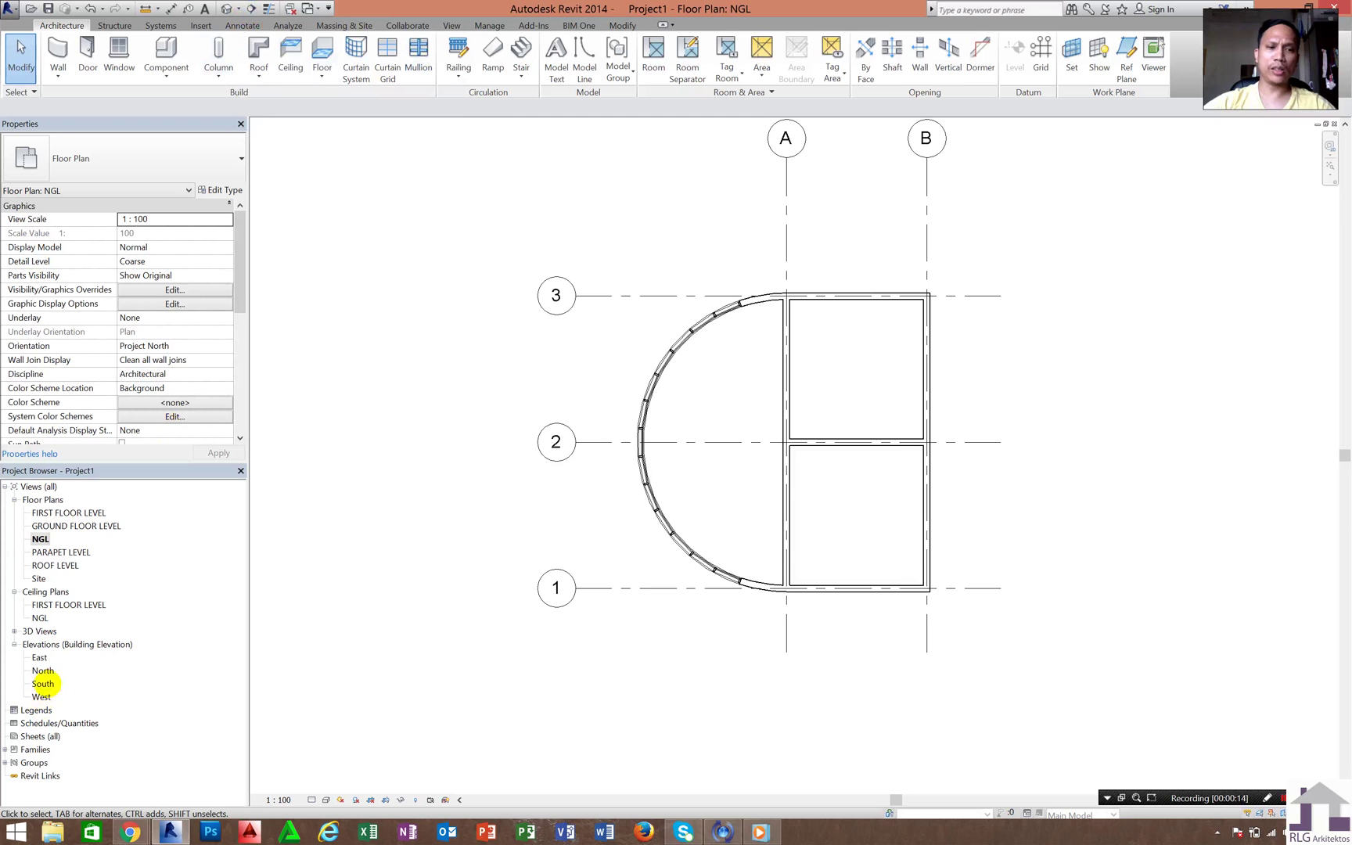
click(43, 683)
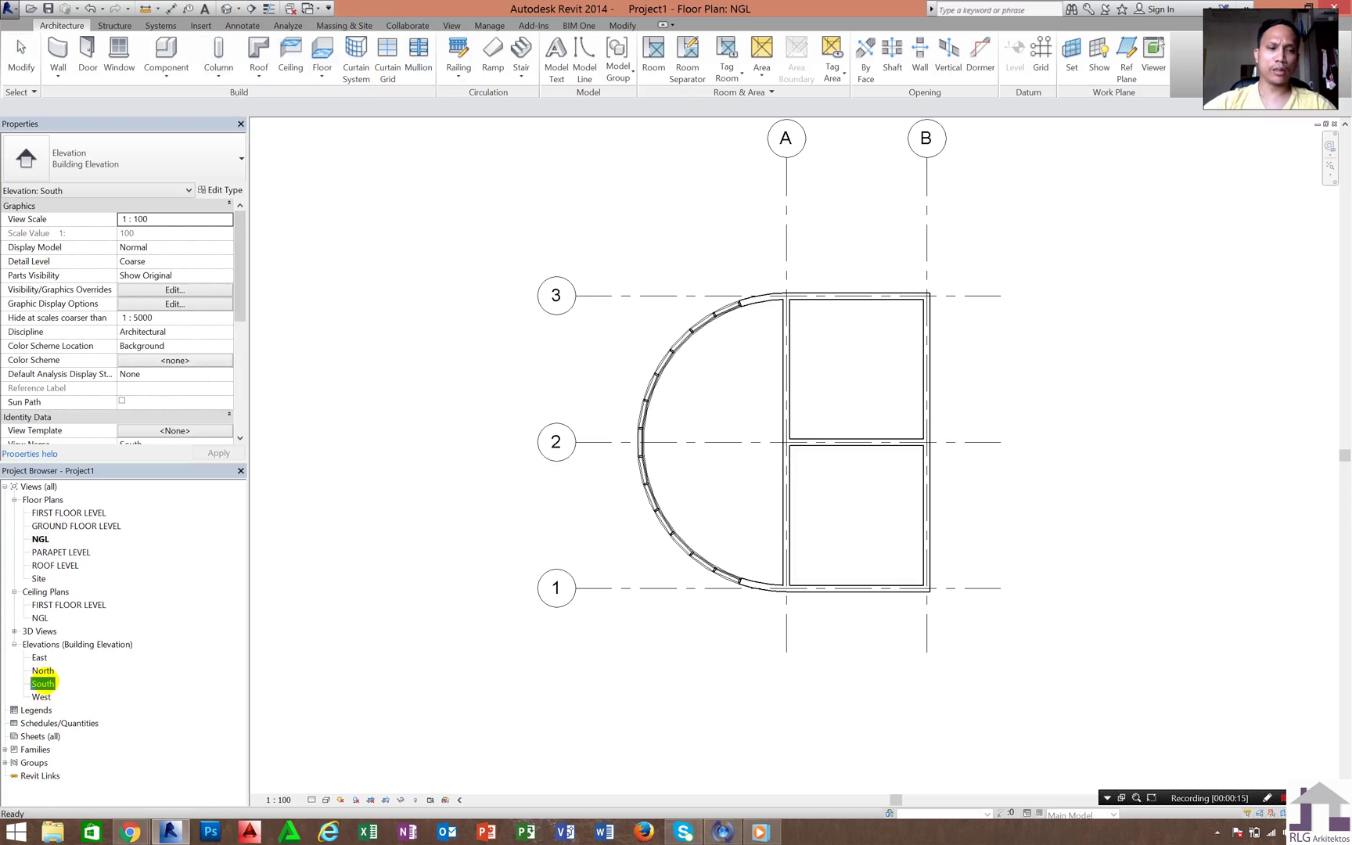
double_click(44, 684)
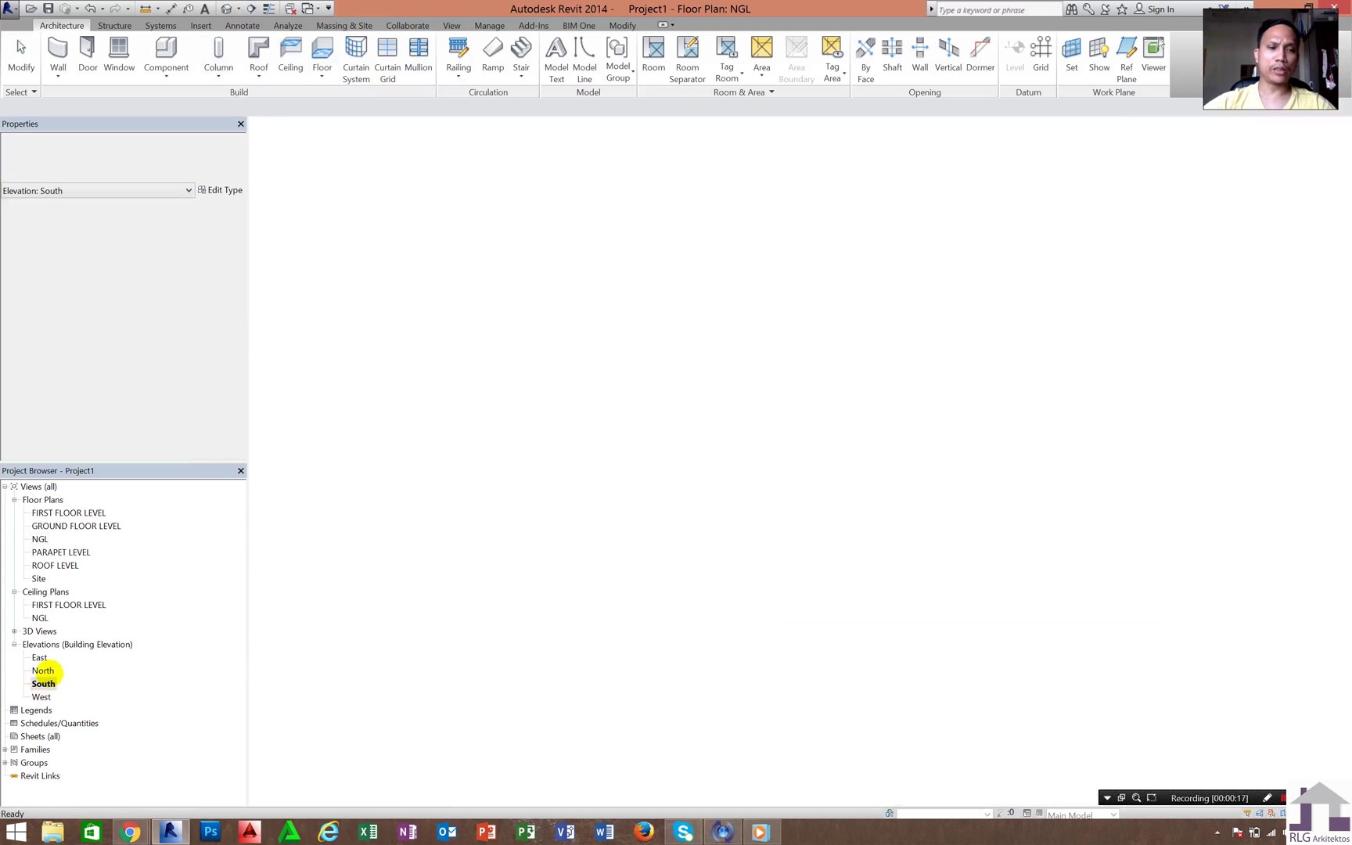
scroll(1004, 561, down, 3)
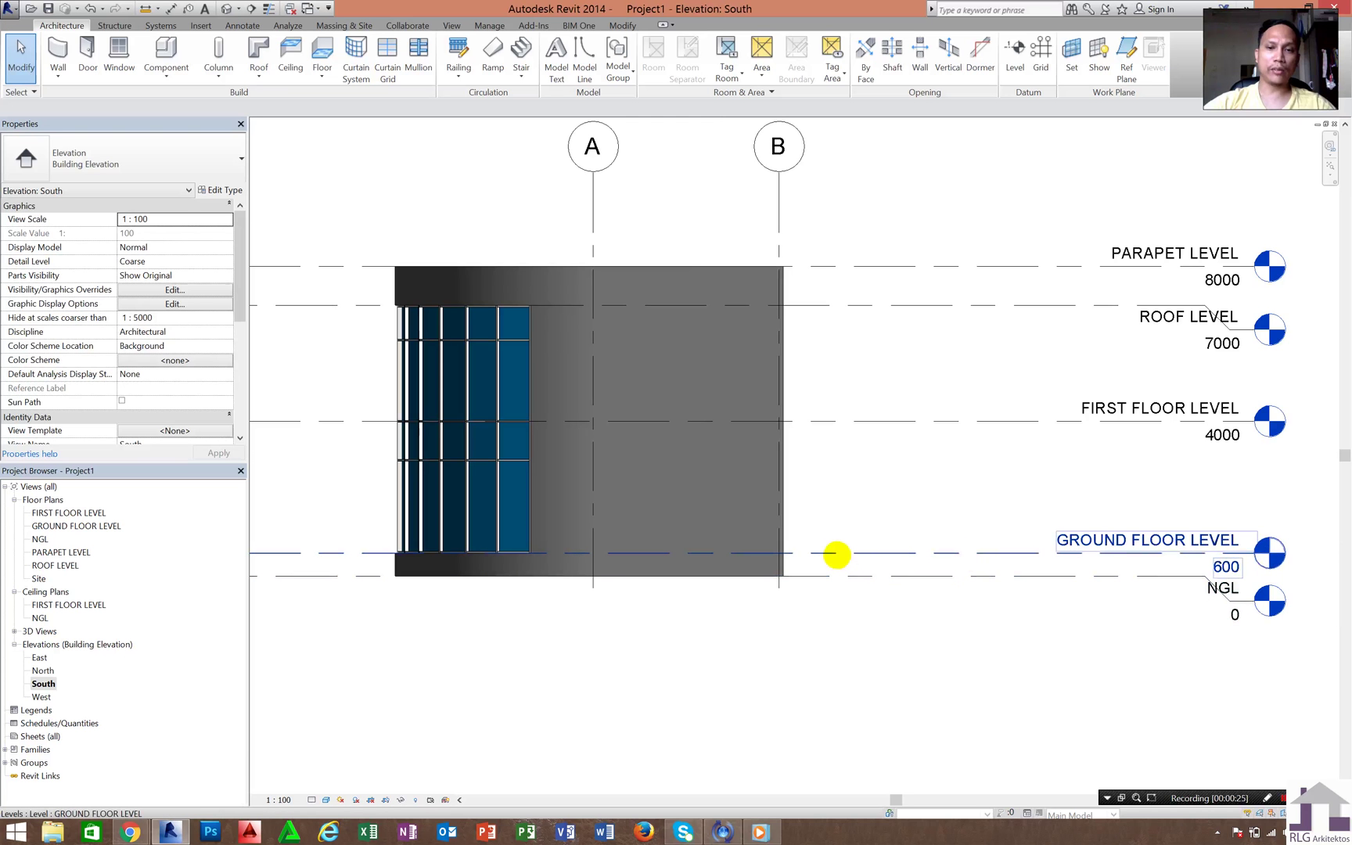
Step: Examine the level lines in the South elevation, especially the height between NGL and the Ground Floor Level
scroll(728, 588, up, 1)
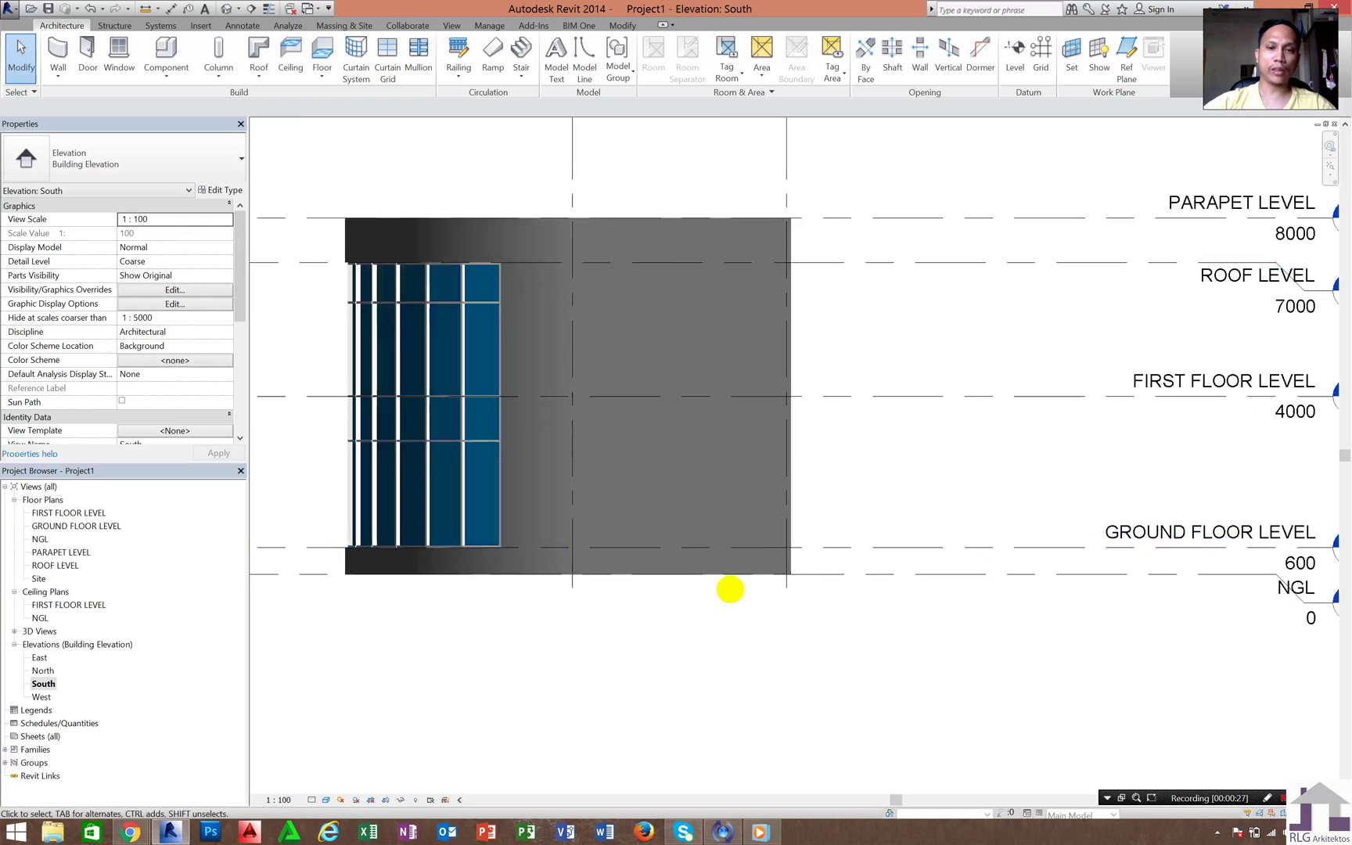
middle_drag(802, 564, 817, 569)
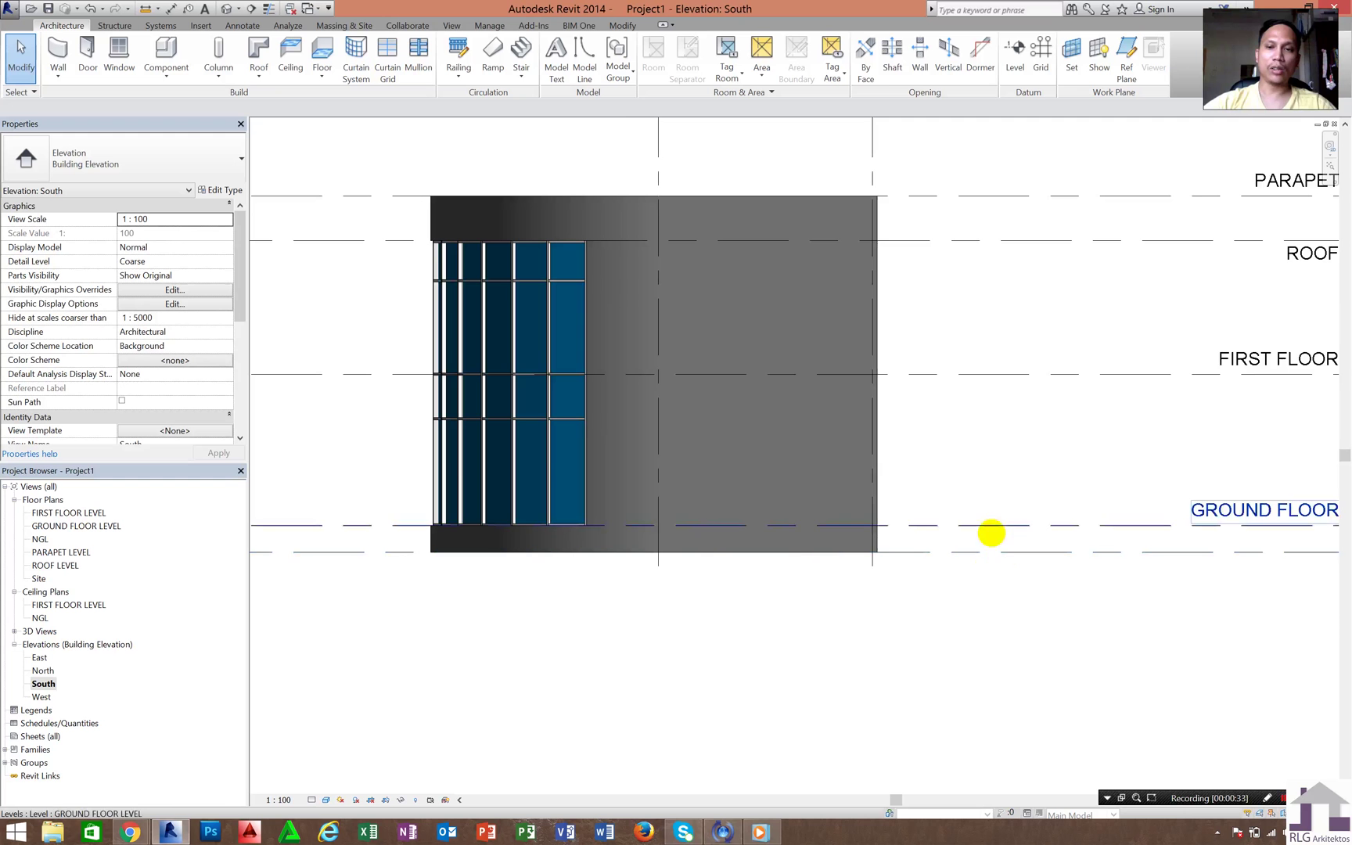
middle_drag(997, 538, 884, 571)
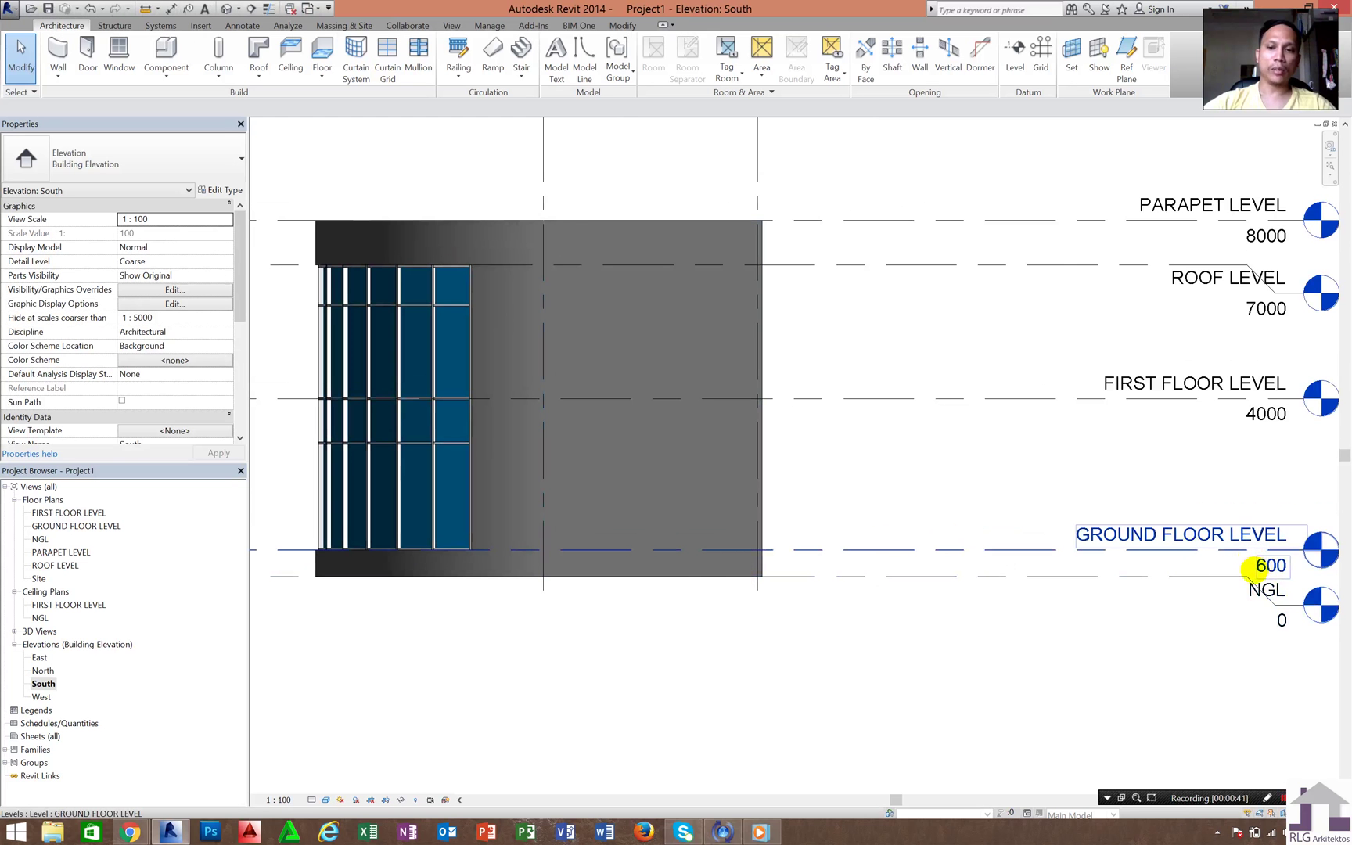
mouse_move(881, 402)
middle_down()
mouse_move(1006, 449)
mouse_move(1041, 441)
middle_up()
click(1000, 426)
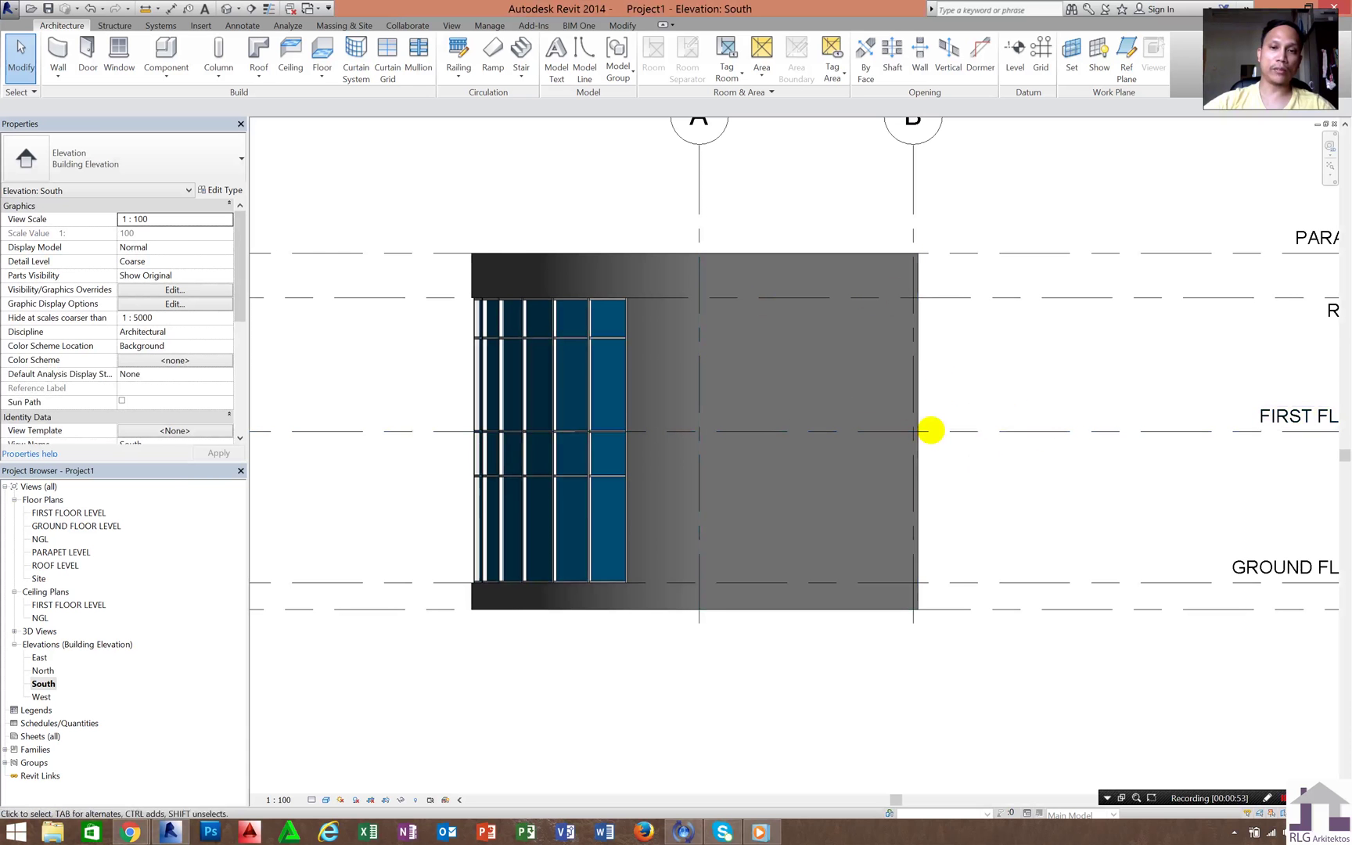
click(930, 429)
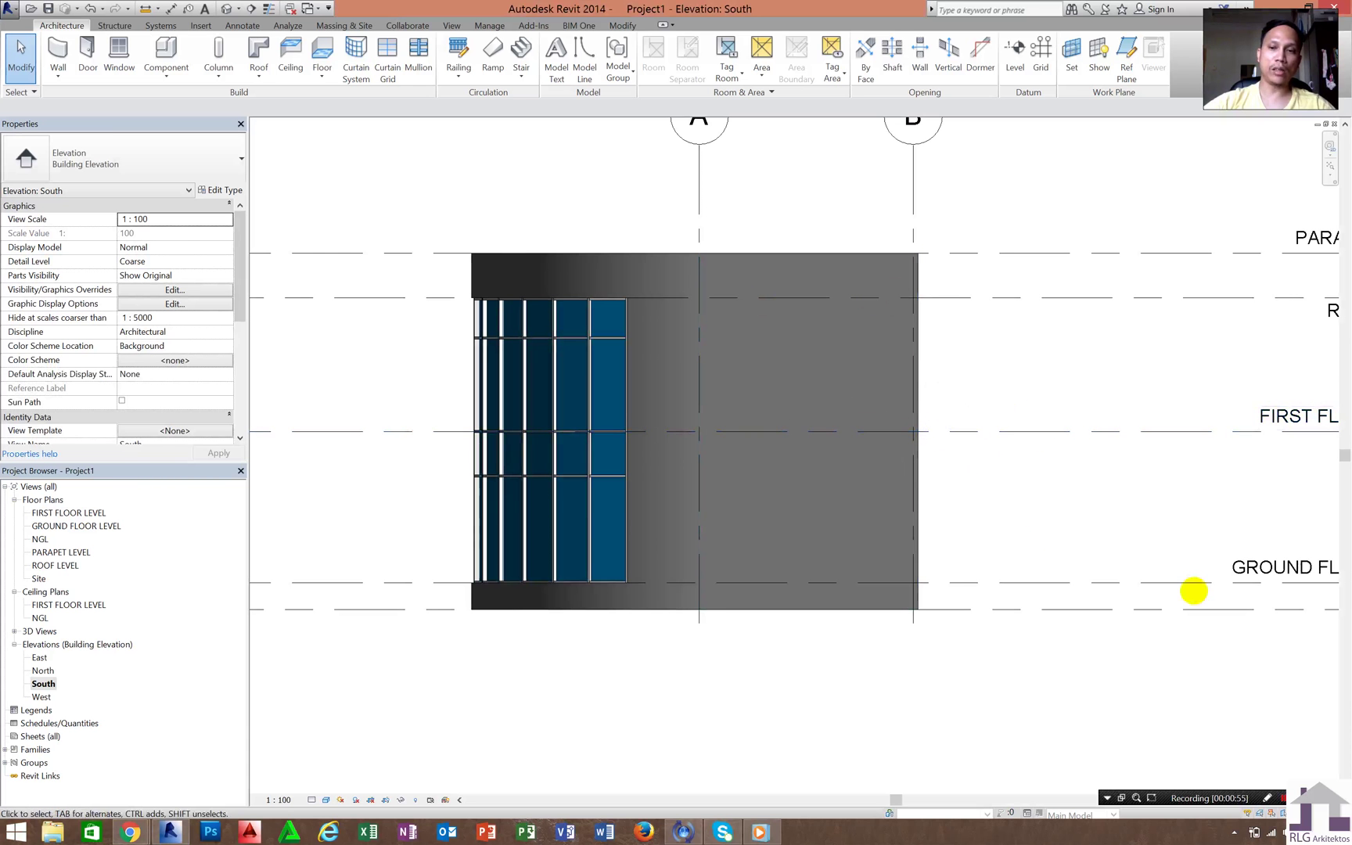
click(1195, 588)
middle_drag(1194, 588, 956, 558)
click(1294, 662)
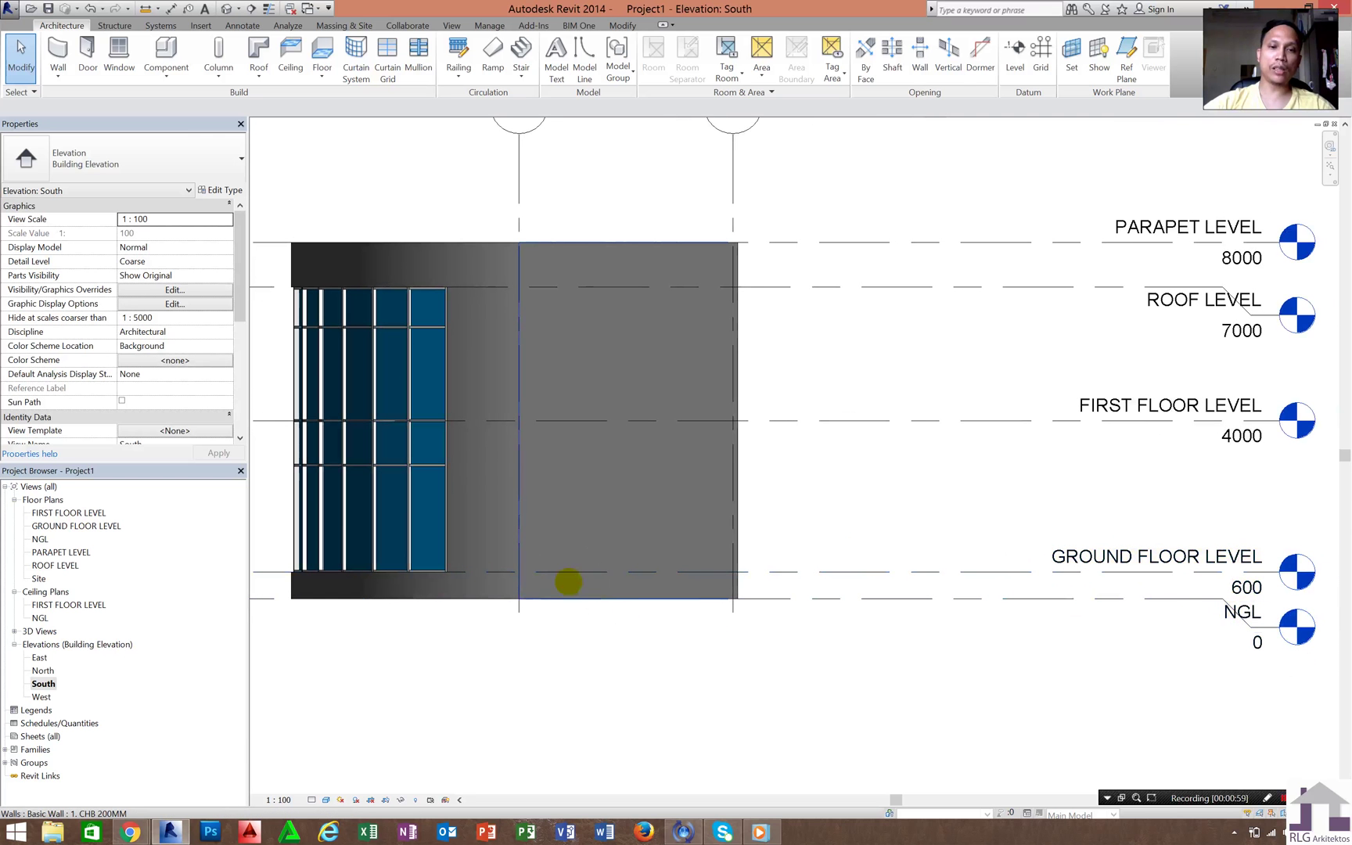
click(568, 582)
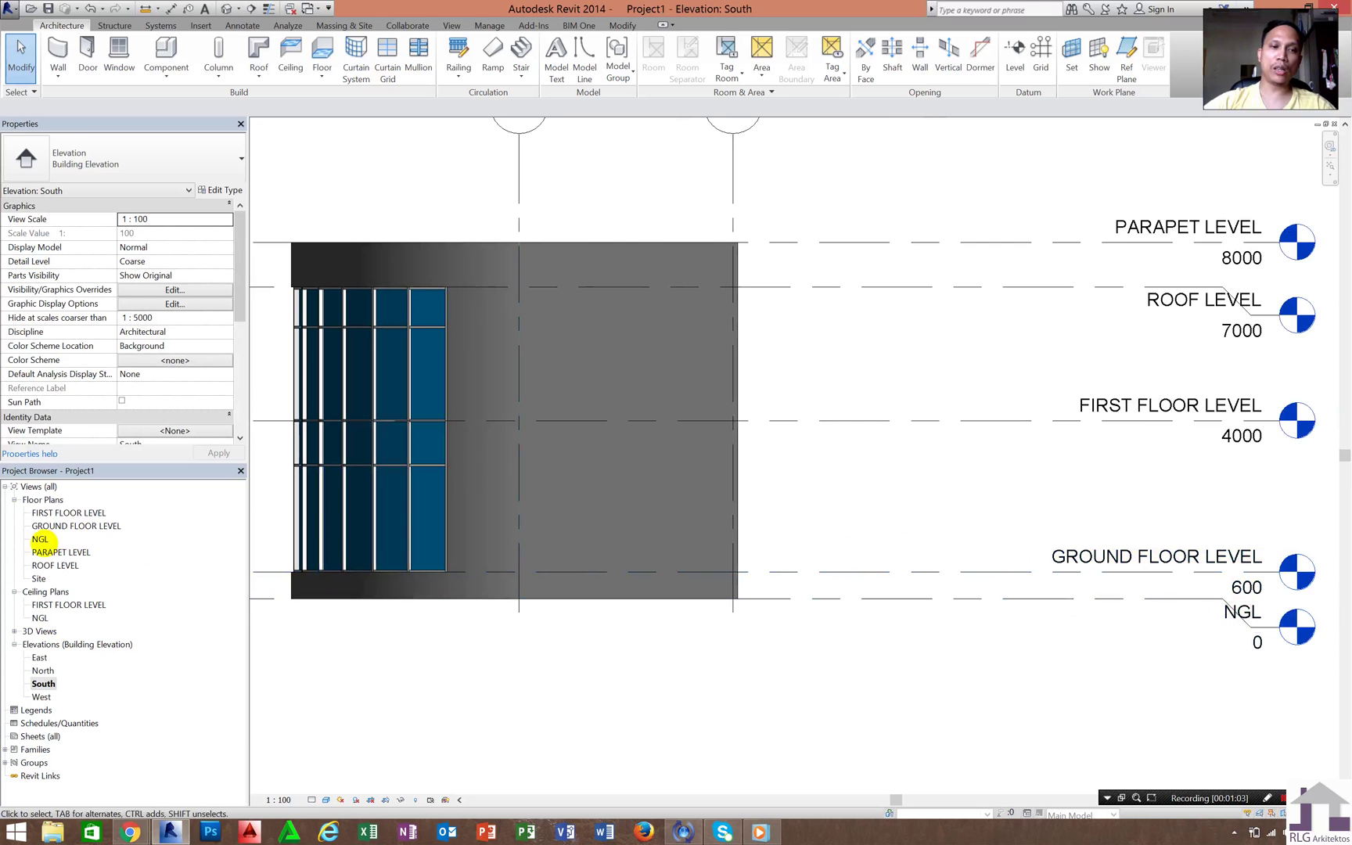
Step: In the NGL floor plan, cut a horizontal building section through the whole building between grids 1 and 2, facing grid 3
double_click(39, 539)
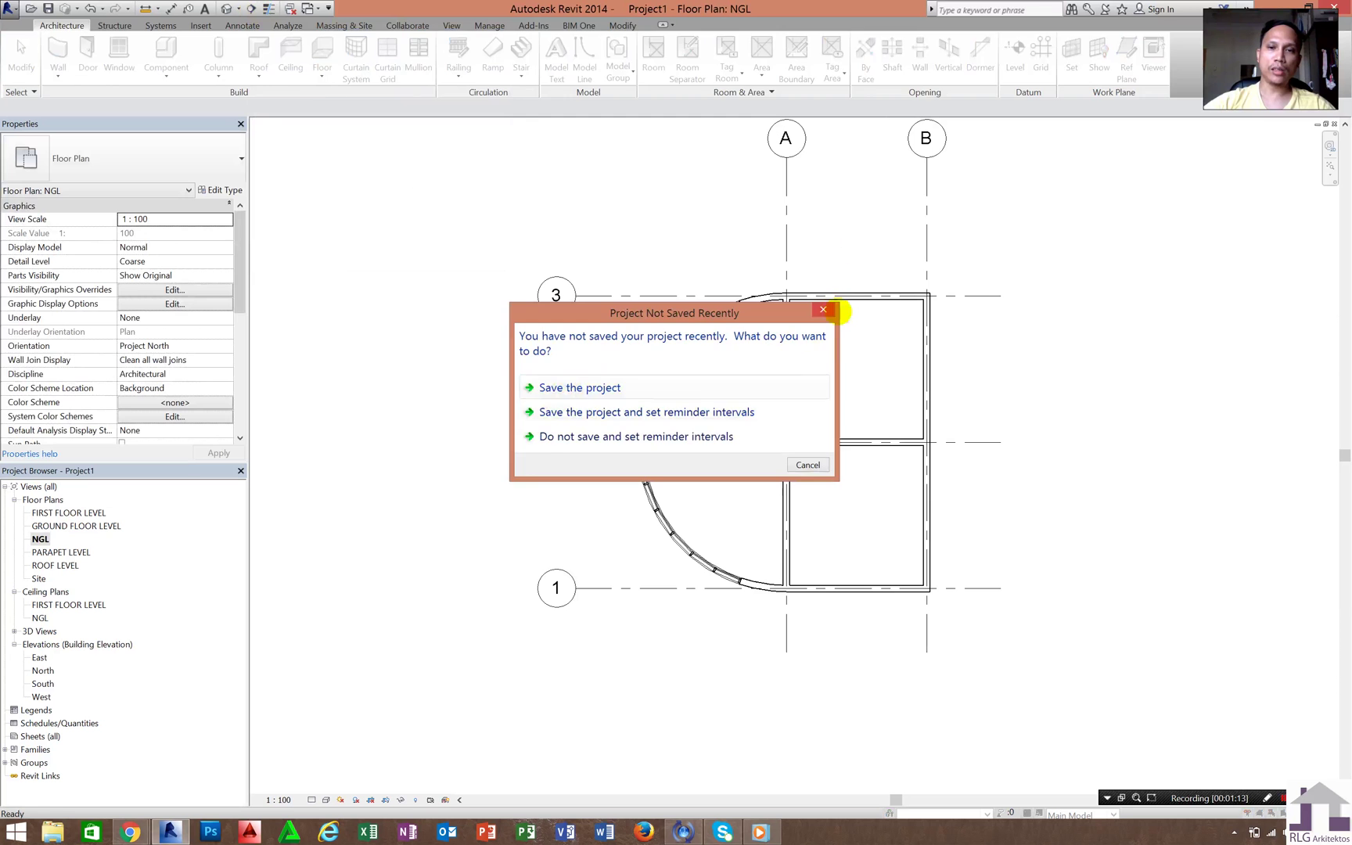
click(823, 309)
click(1009, 491)
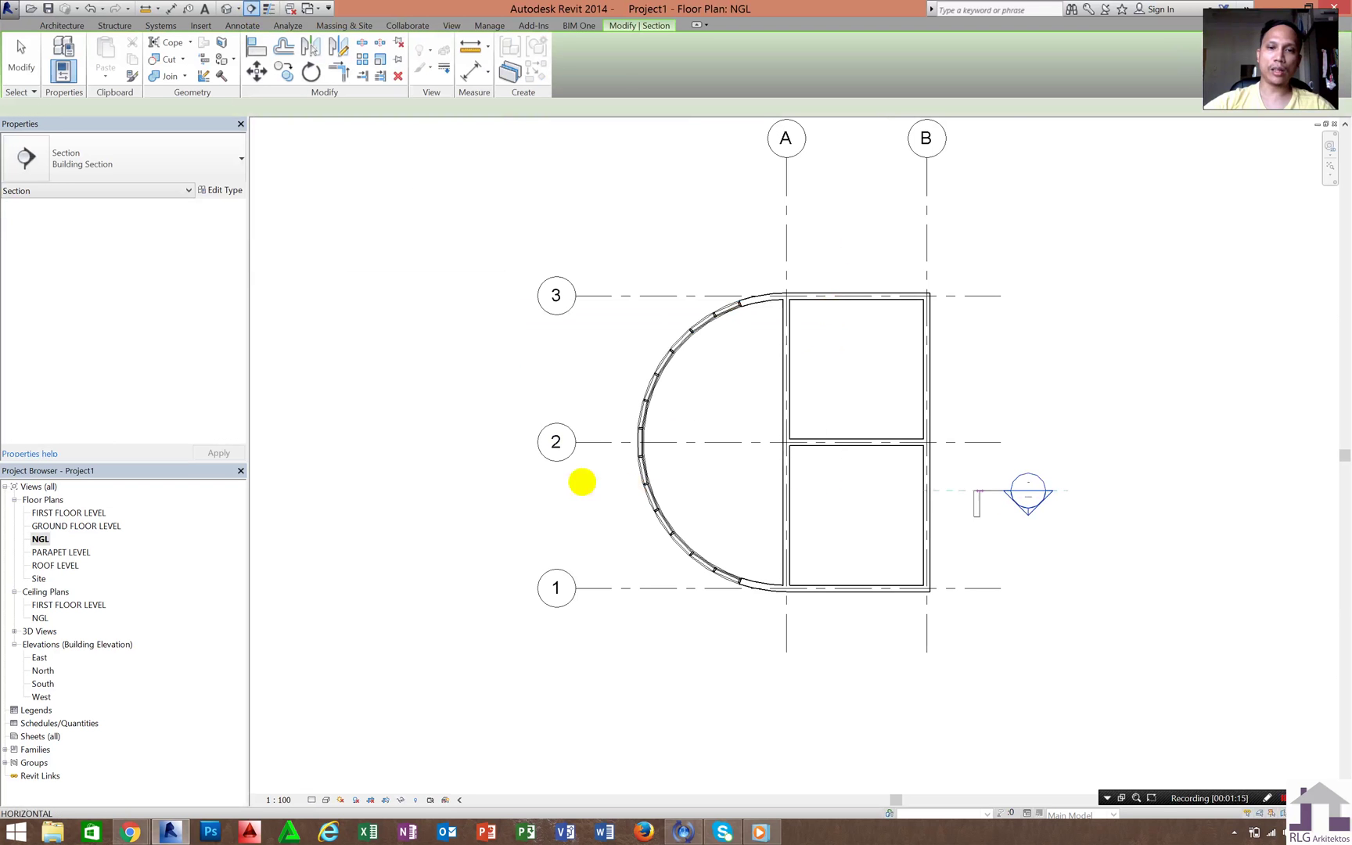
click(547, 491)
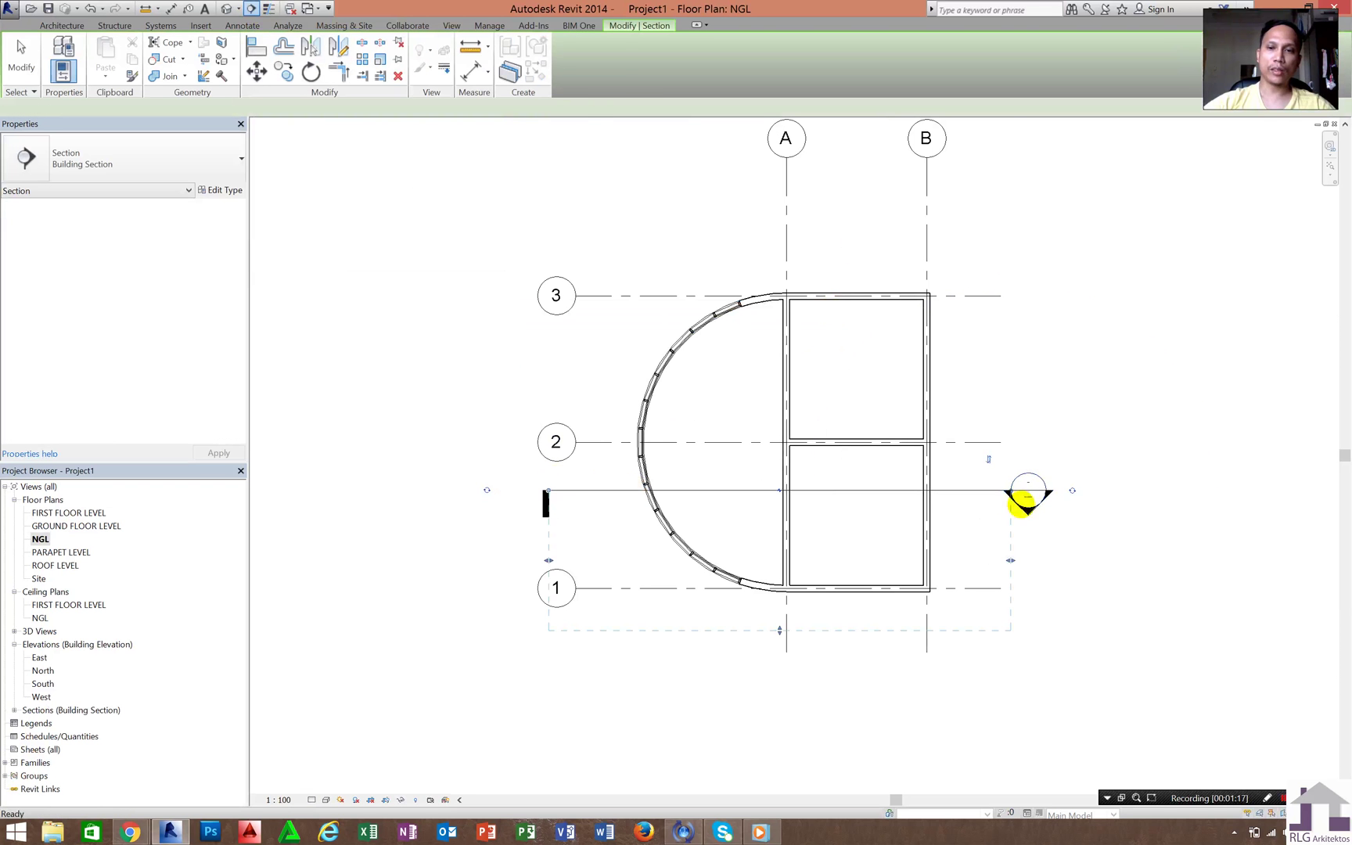
key(Escape)
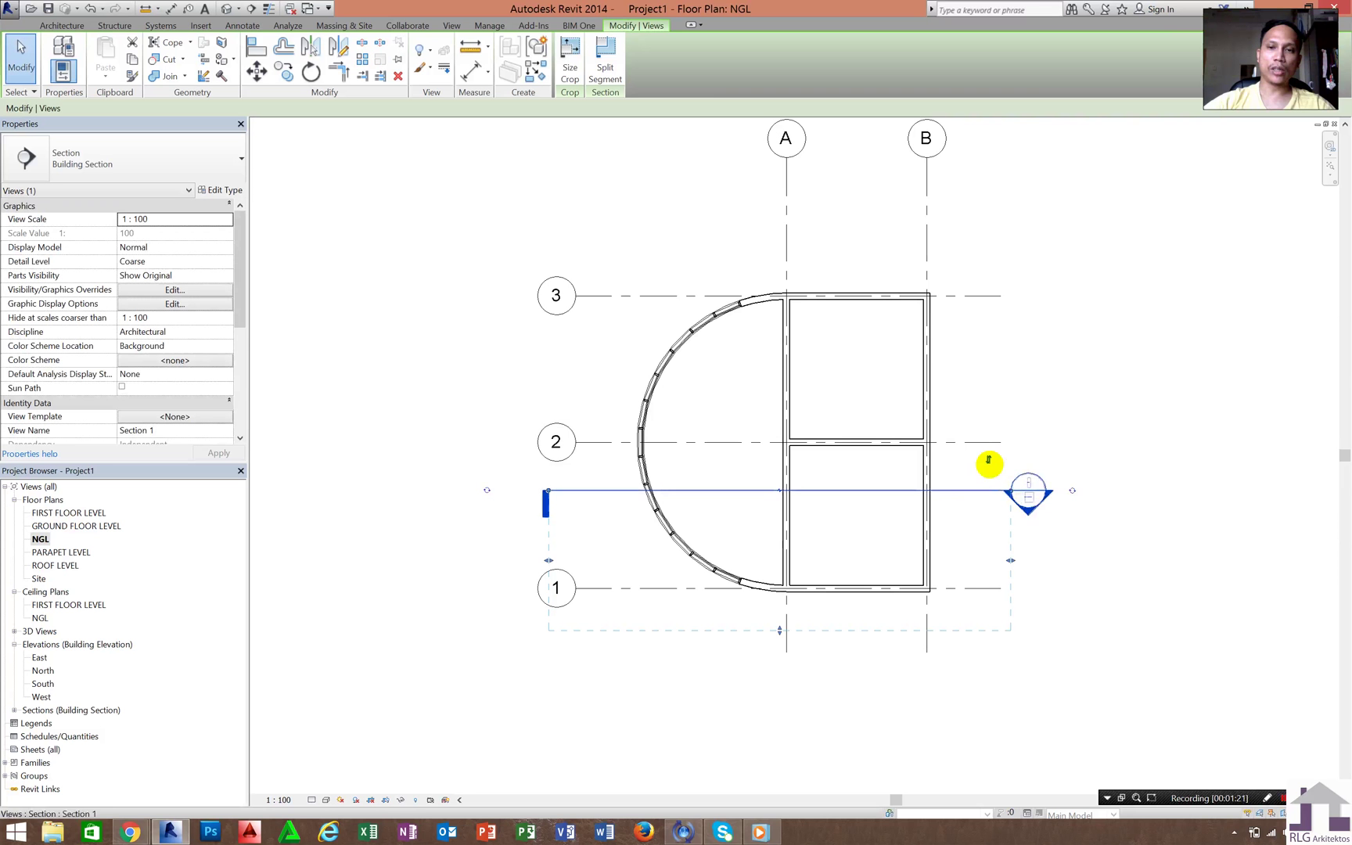
click(988, 461)
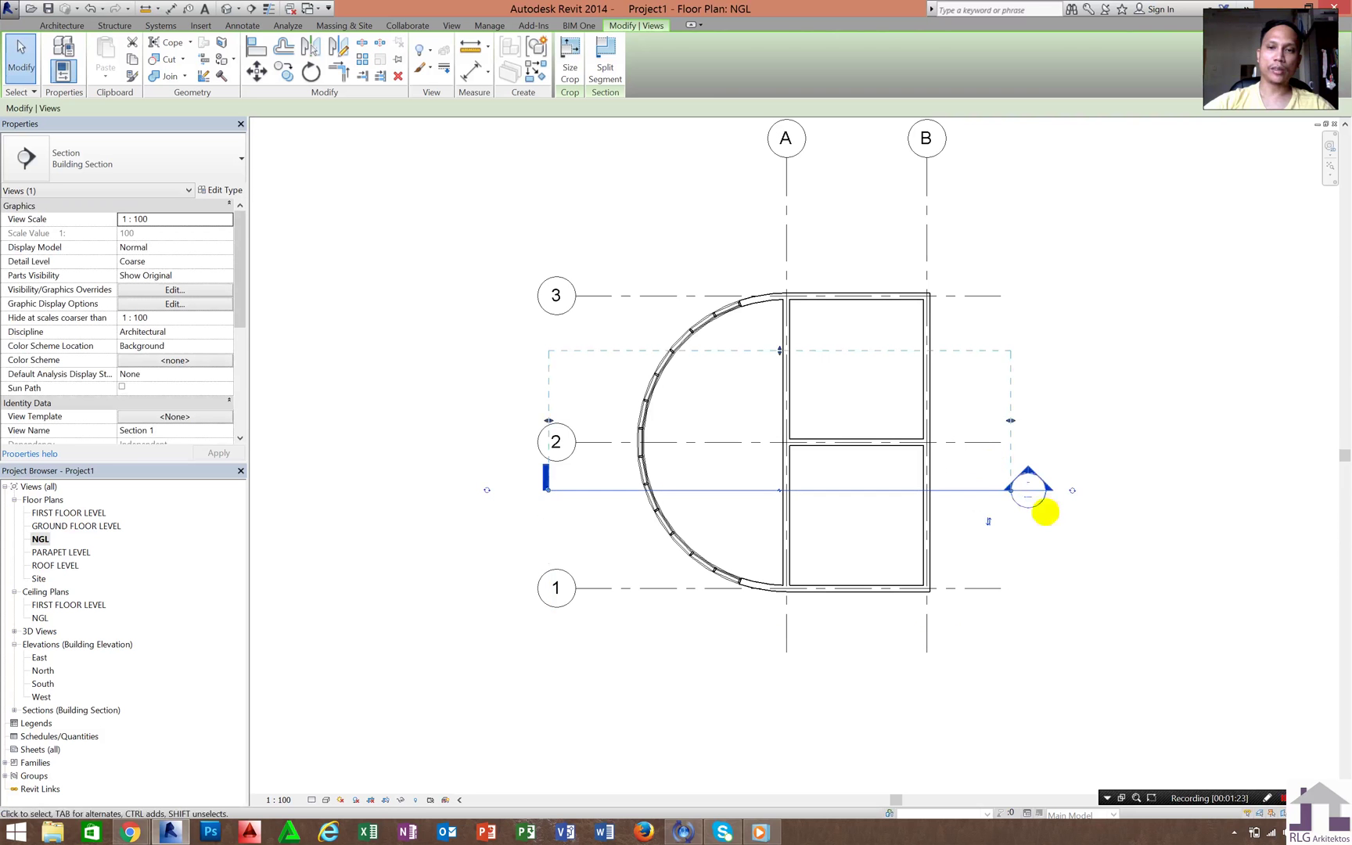
key(Escape)
Step: Open the new section's view and set its visual style to Shaded
scroll(1029, 489, up, 1)
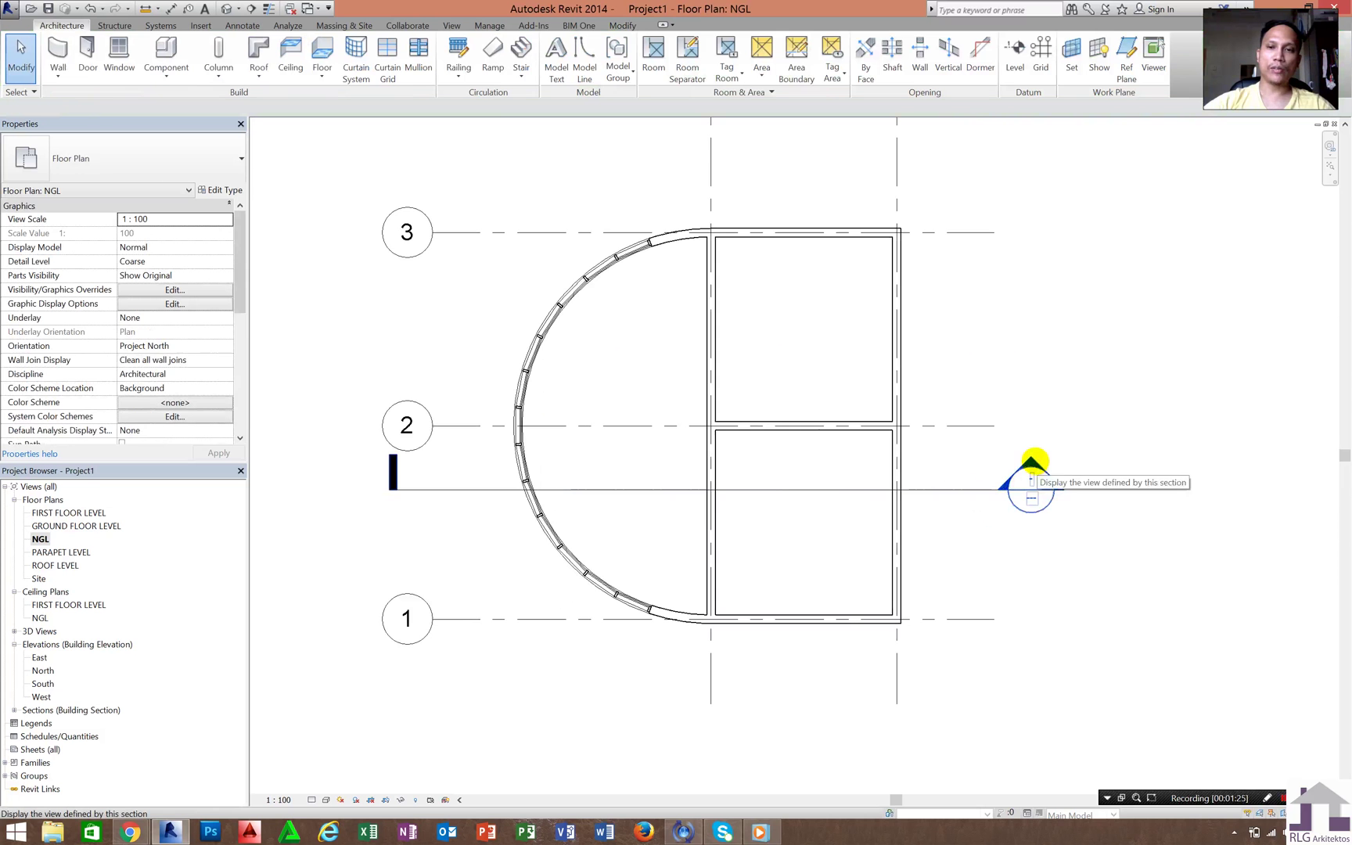
double_click(1031, 462)
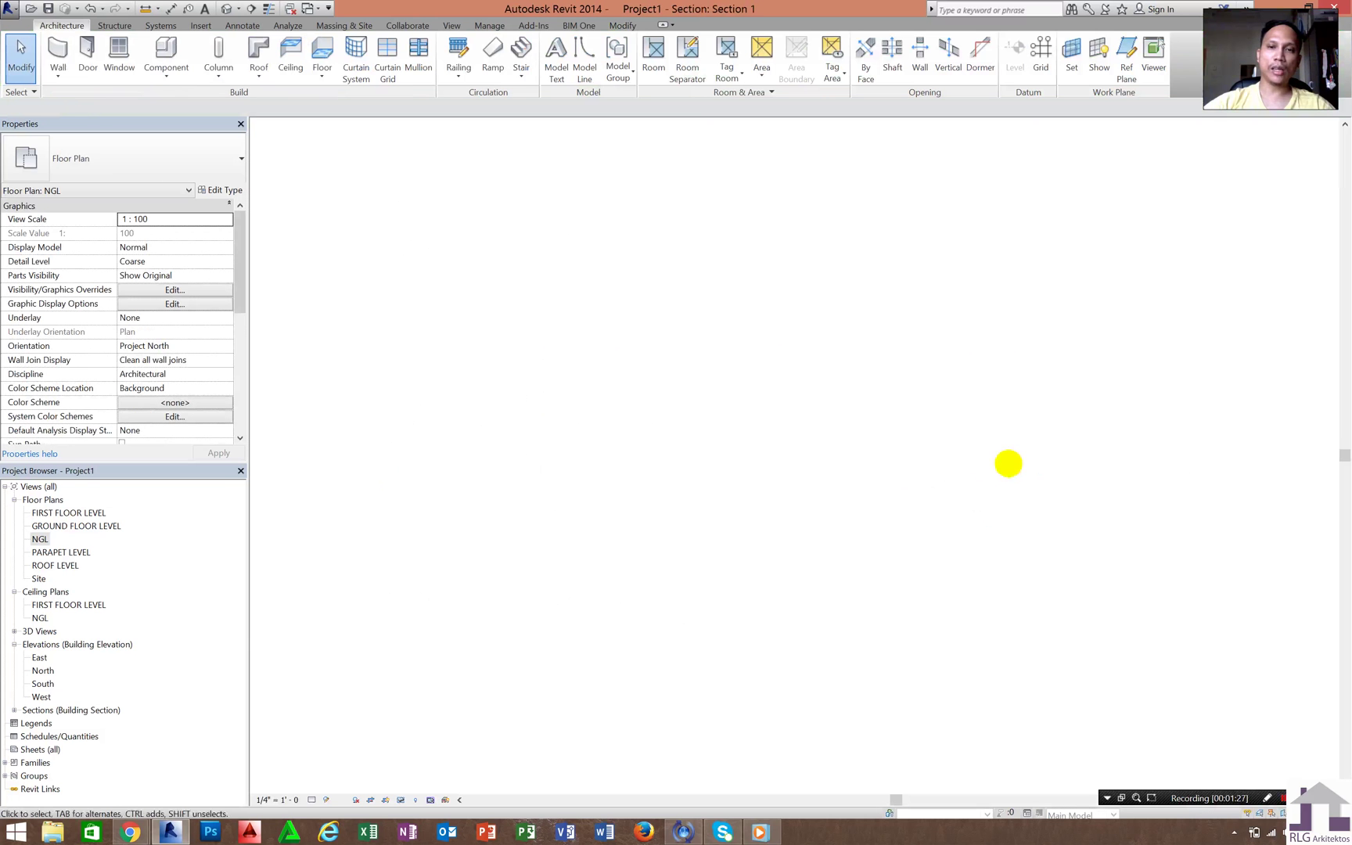
middle_drag(834, 414, 775, 412)
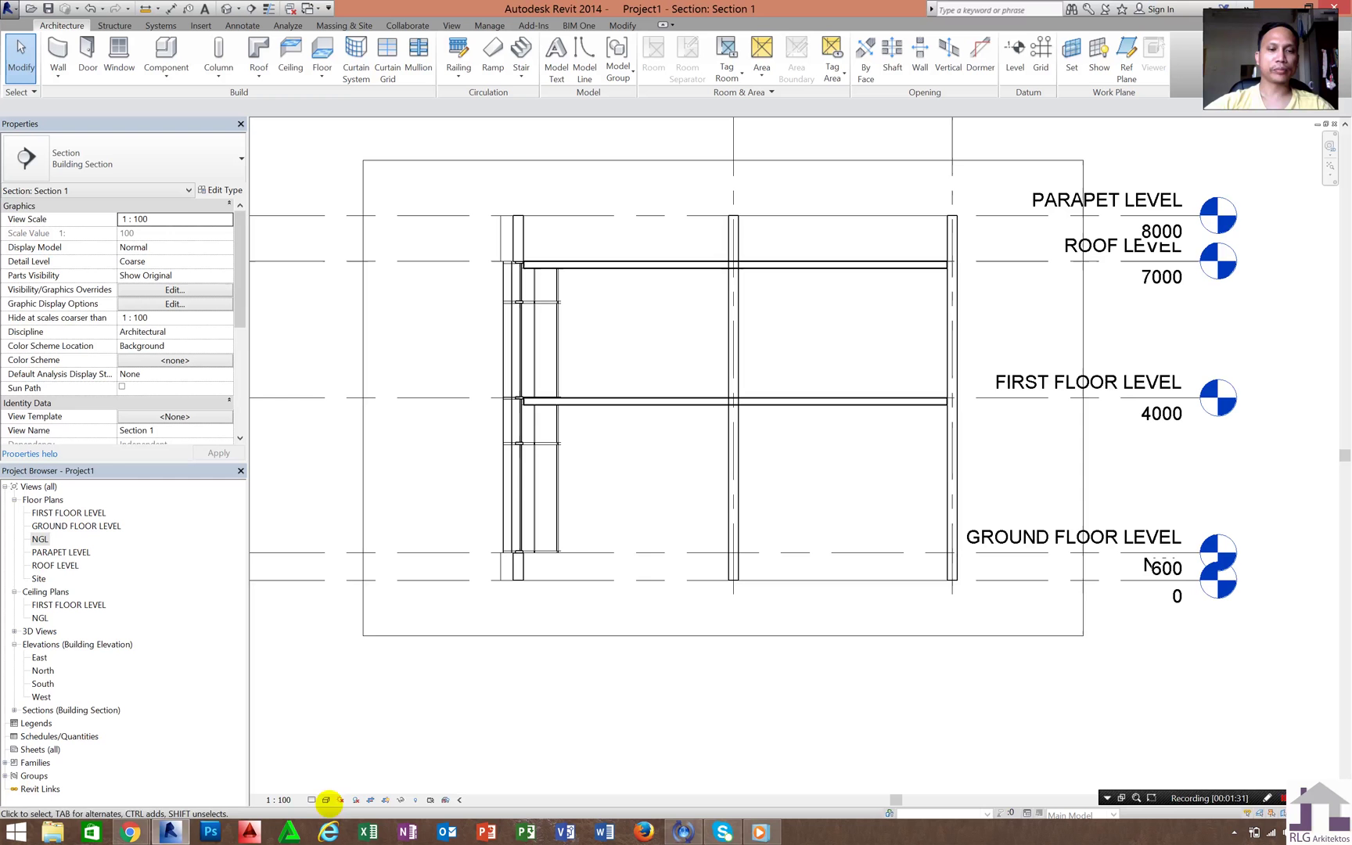
click(326, 800)
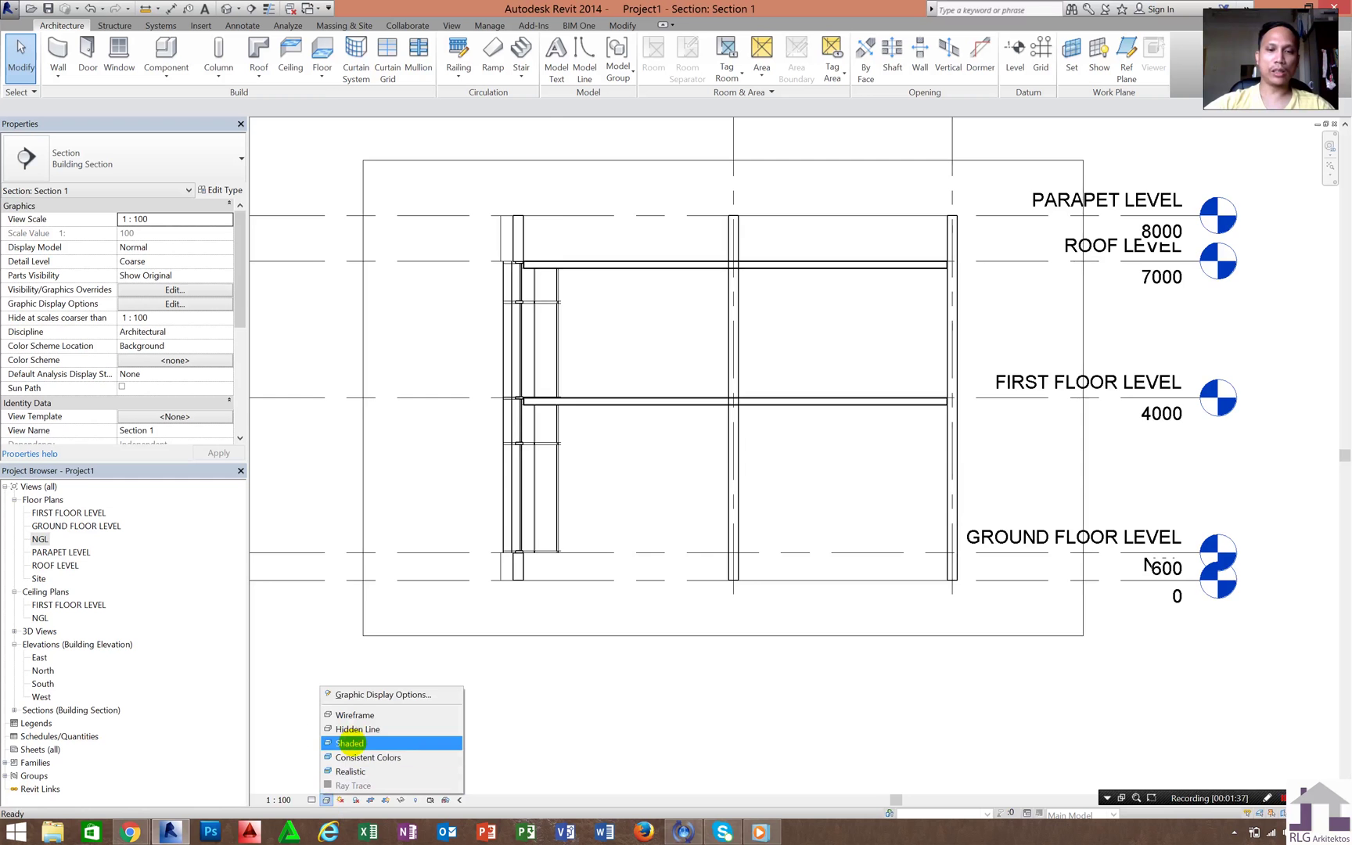
click(350, 742)
Step: Add an elbow to the NGL level line in the section so its head clears the Ground Floor Level label
scroll(634, 362, up, 4)
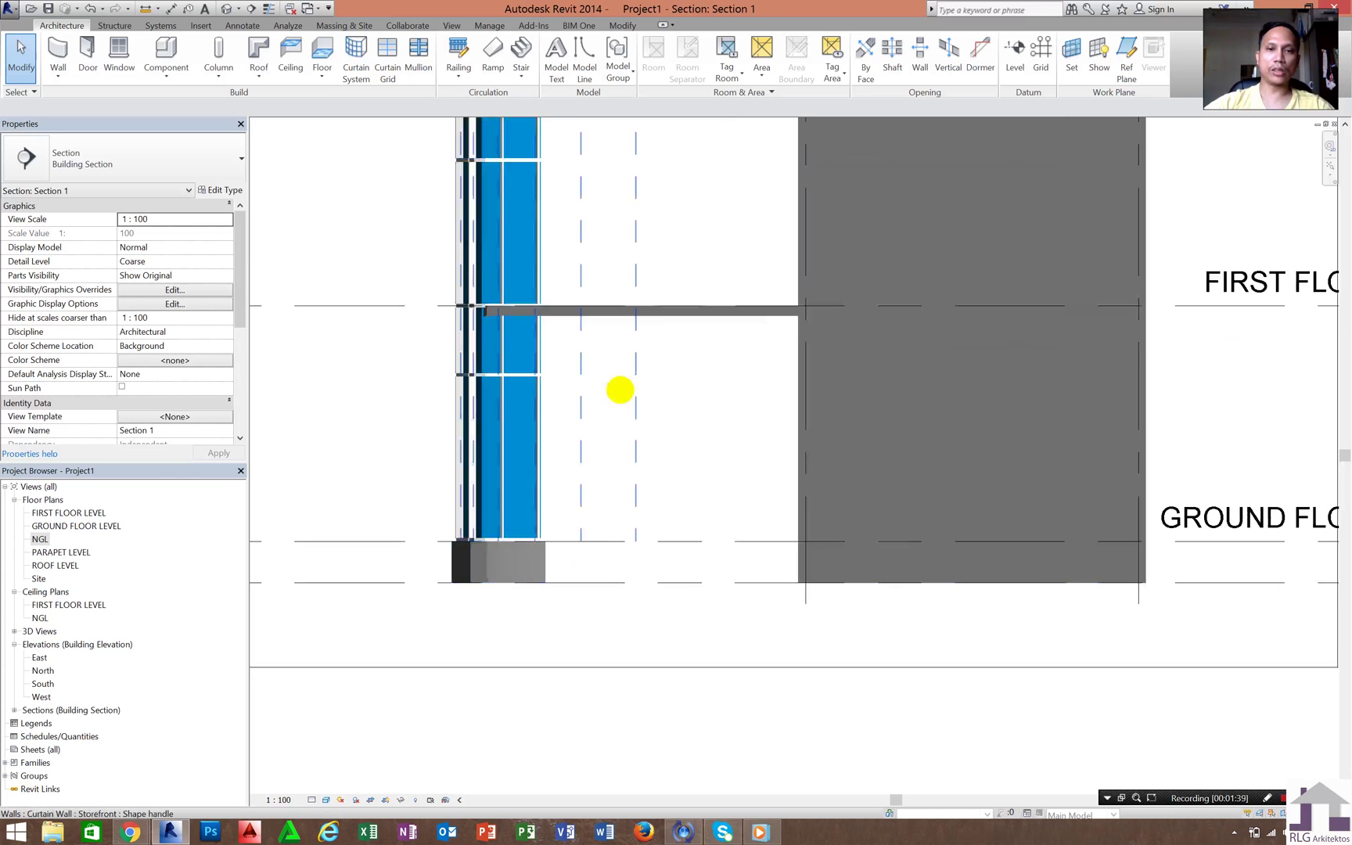
scroll(620, 389, down, 2)
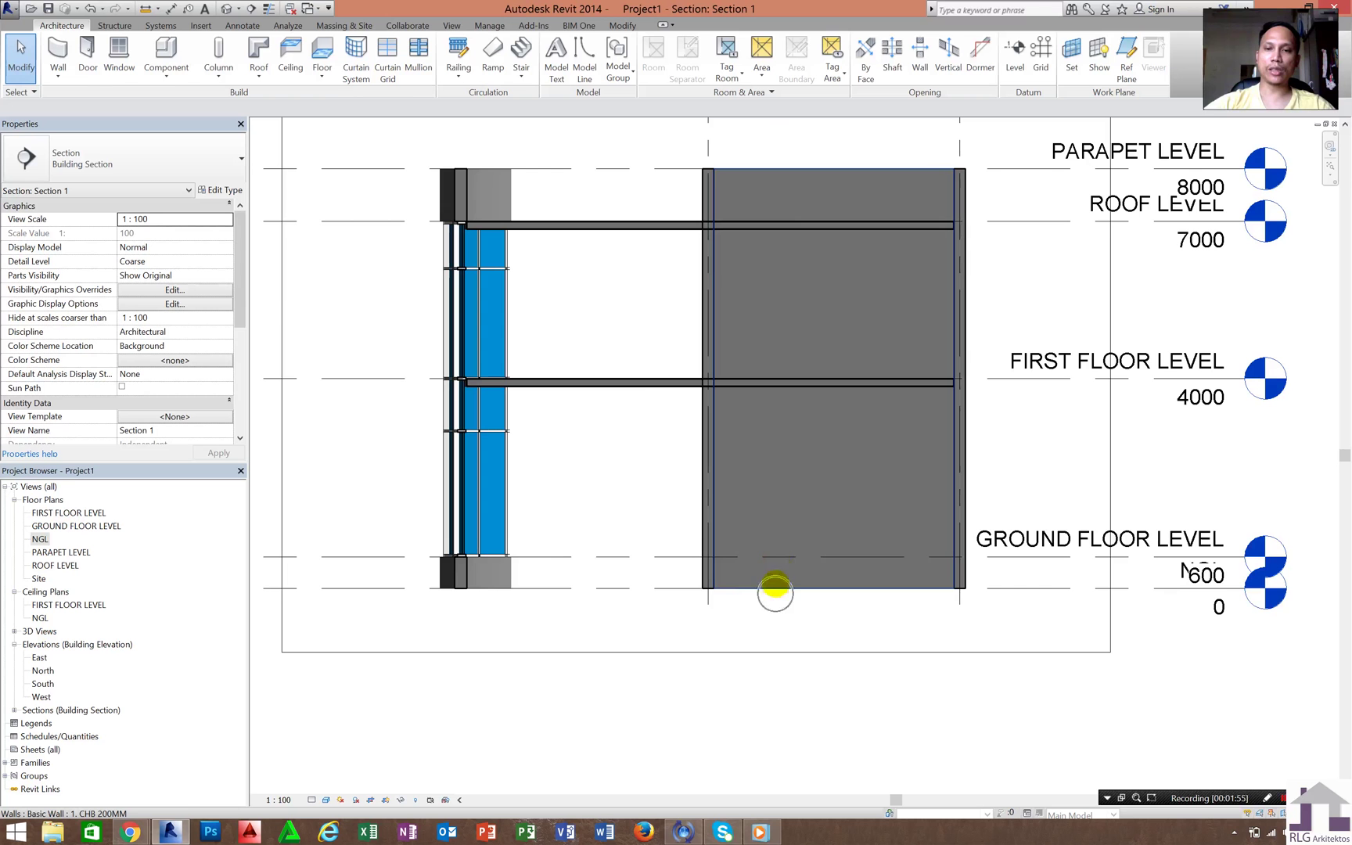
click(1209, 579)
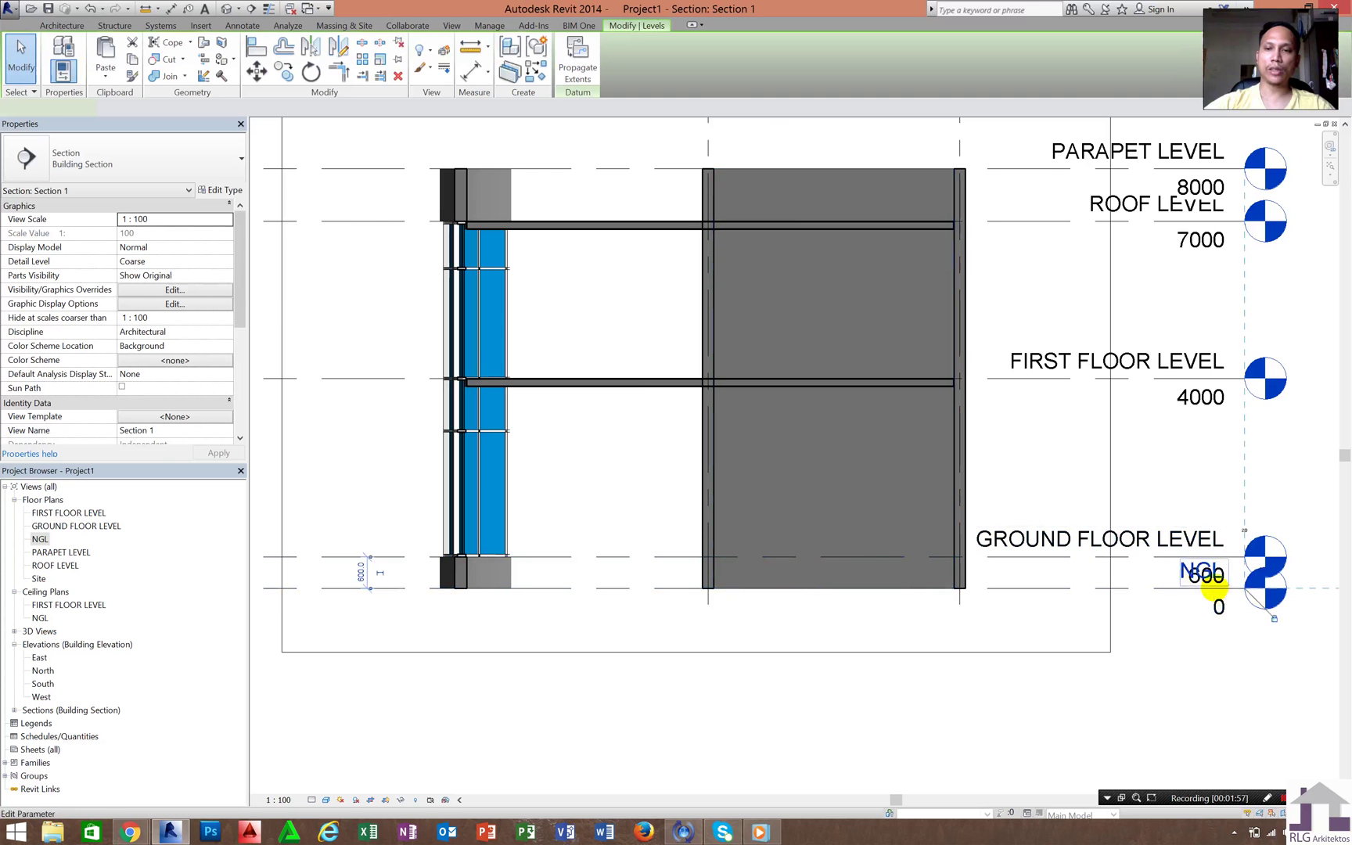
click(1274, 618)
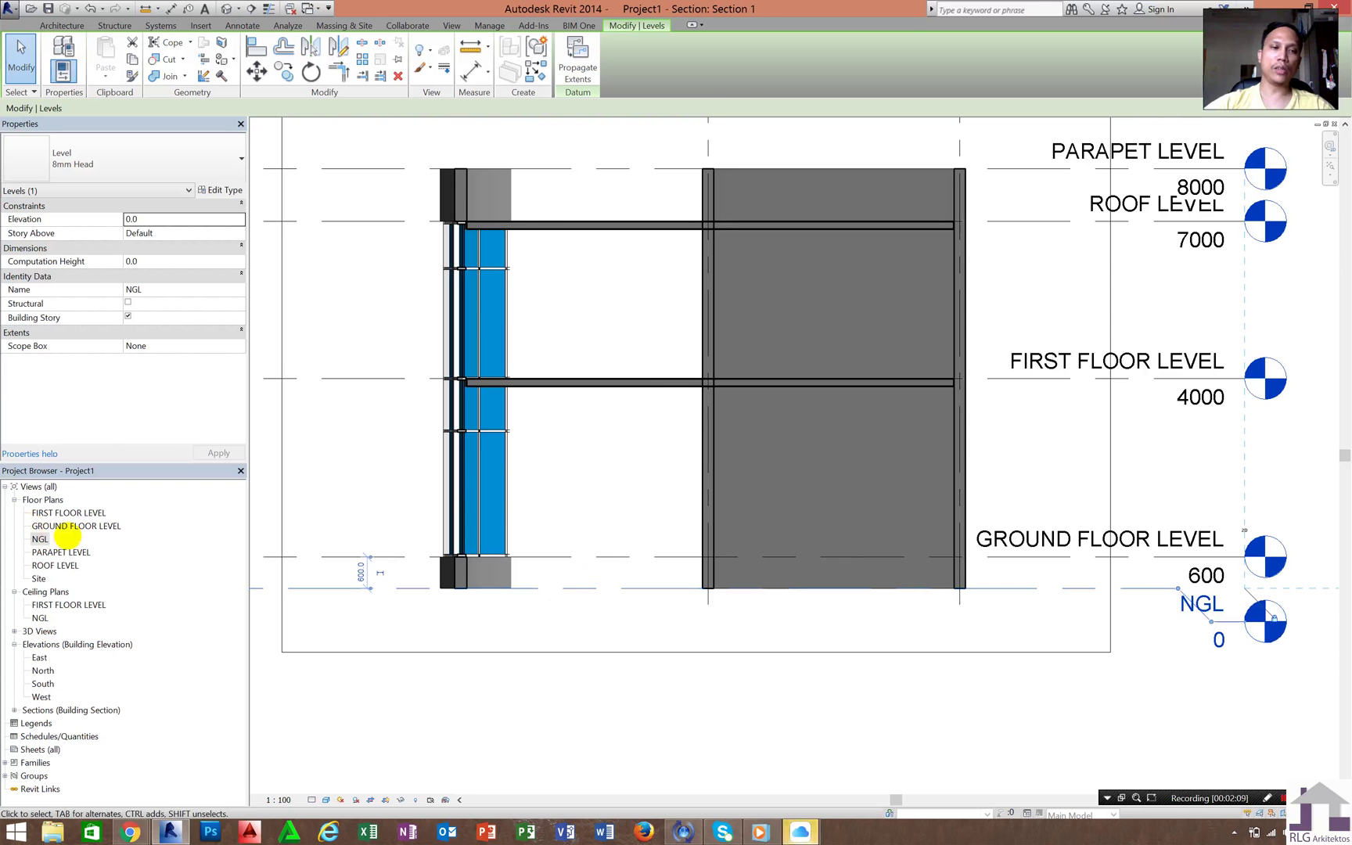
Step: Open the GROUND FLOOR LEVEL floor plan and start an architectural floor boundary sketch
double_click(74, 526)
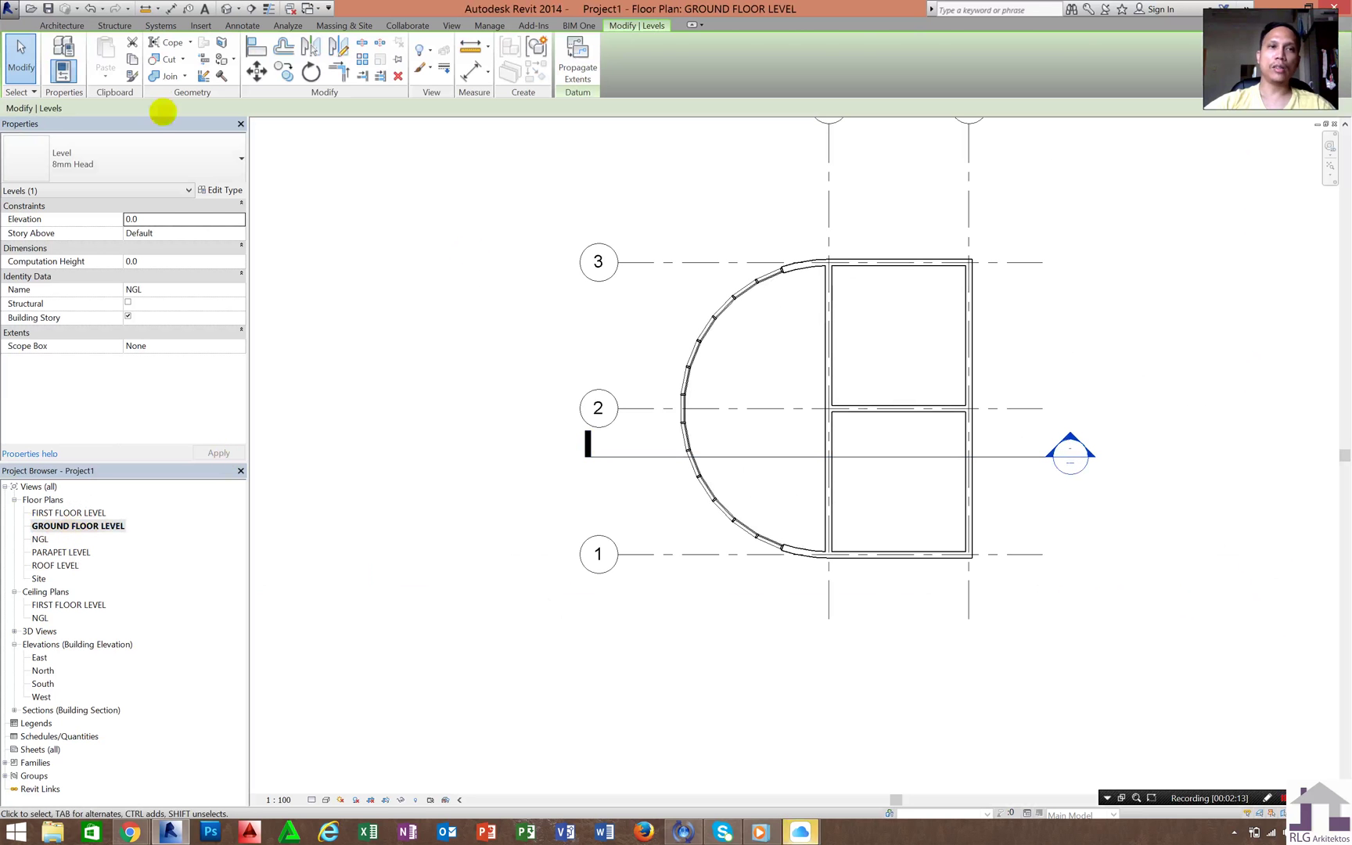
click(62, 25)
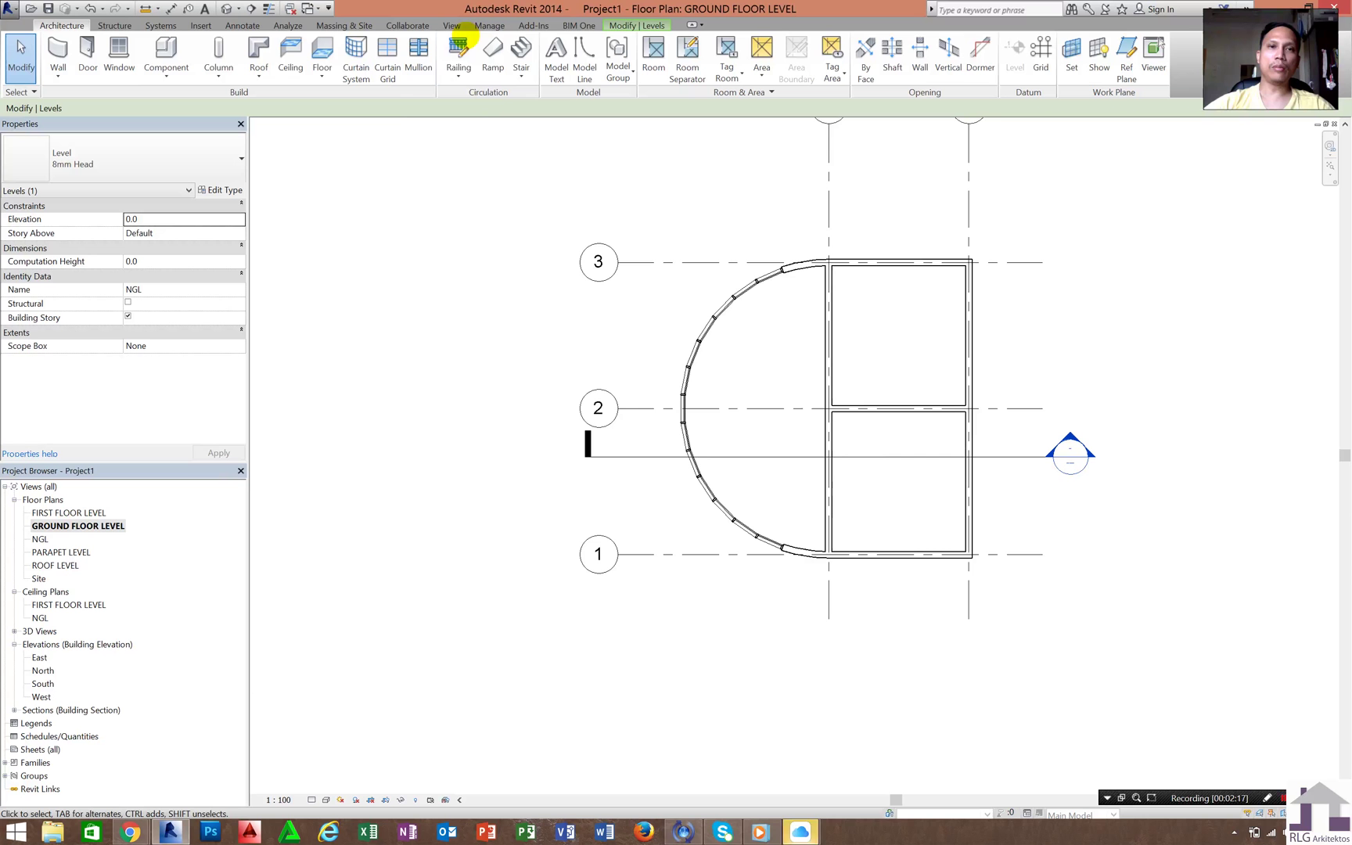
click(321, 76)
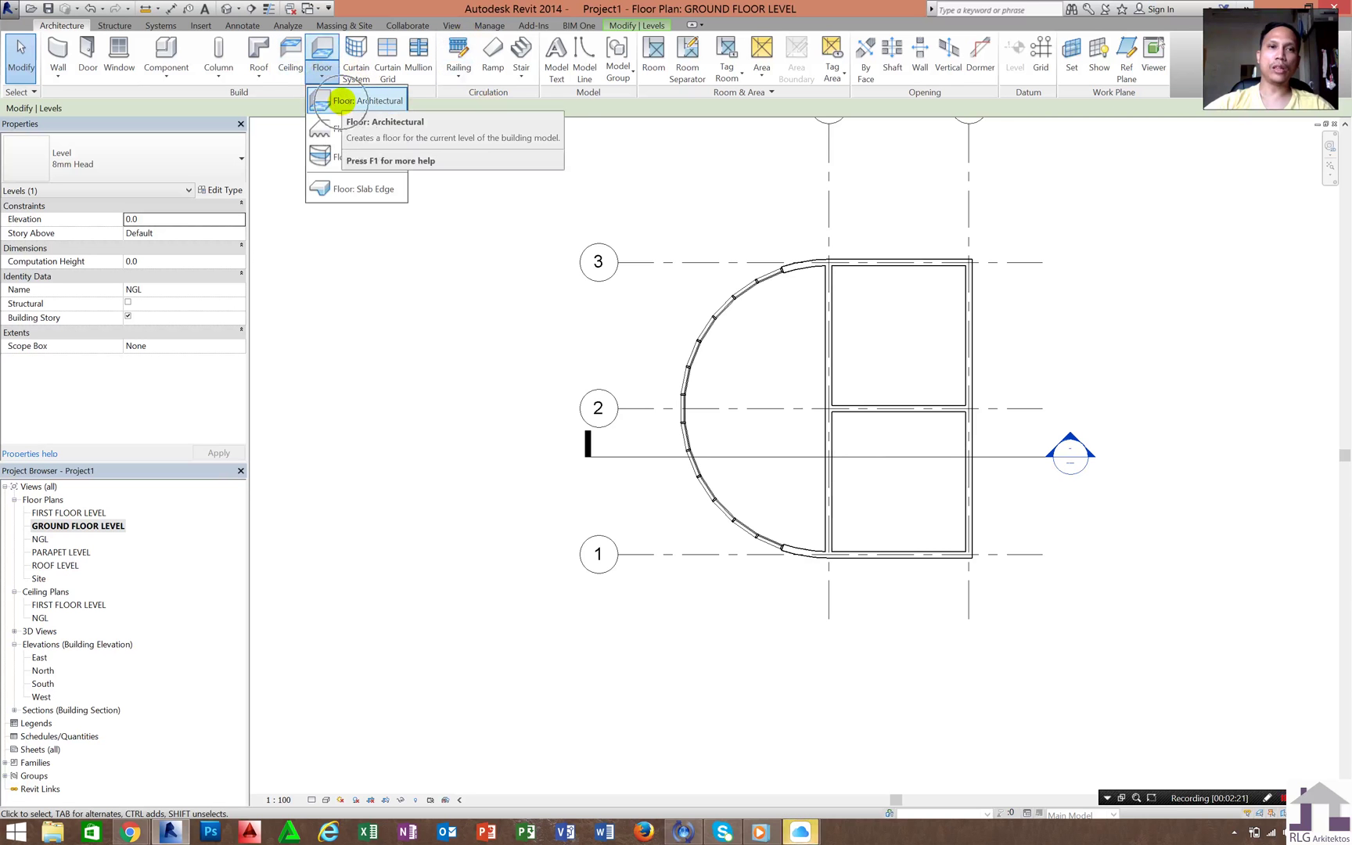
click(344, 100)
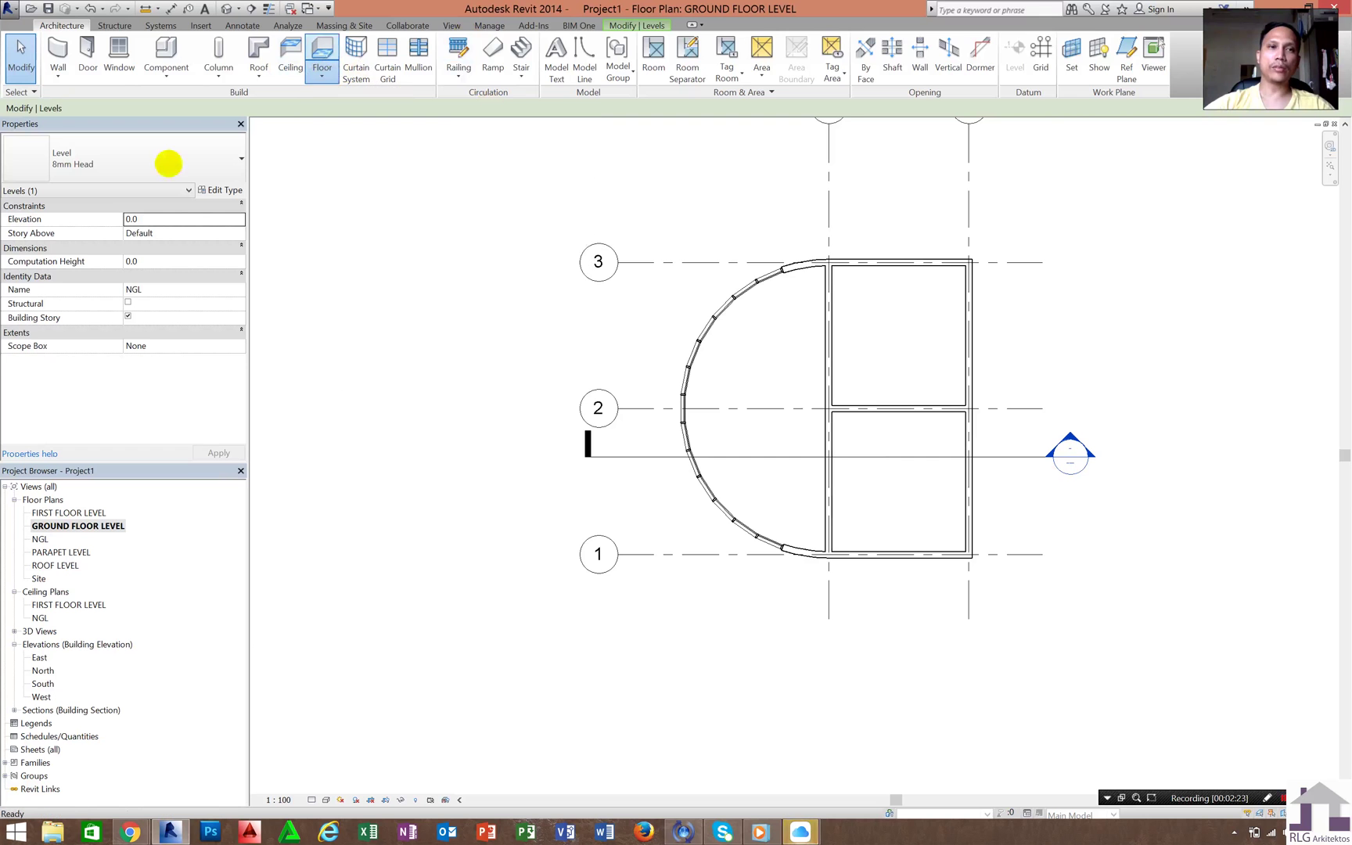
click(687, 75)
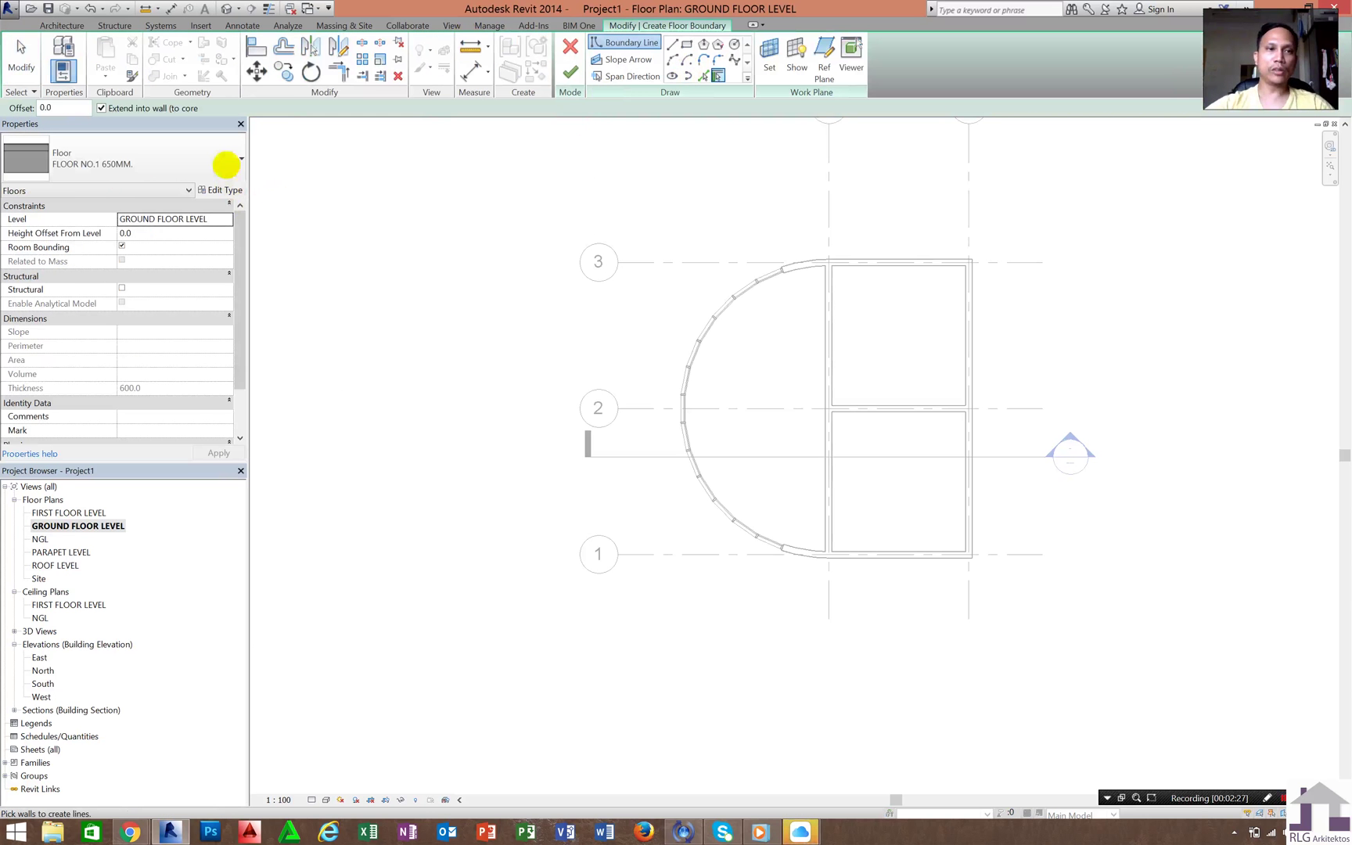
Step: Choose the Generic 150mm floor type and duplicate it as a new type named "1. FLOOR FINISHES 600"
click(226, 164)
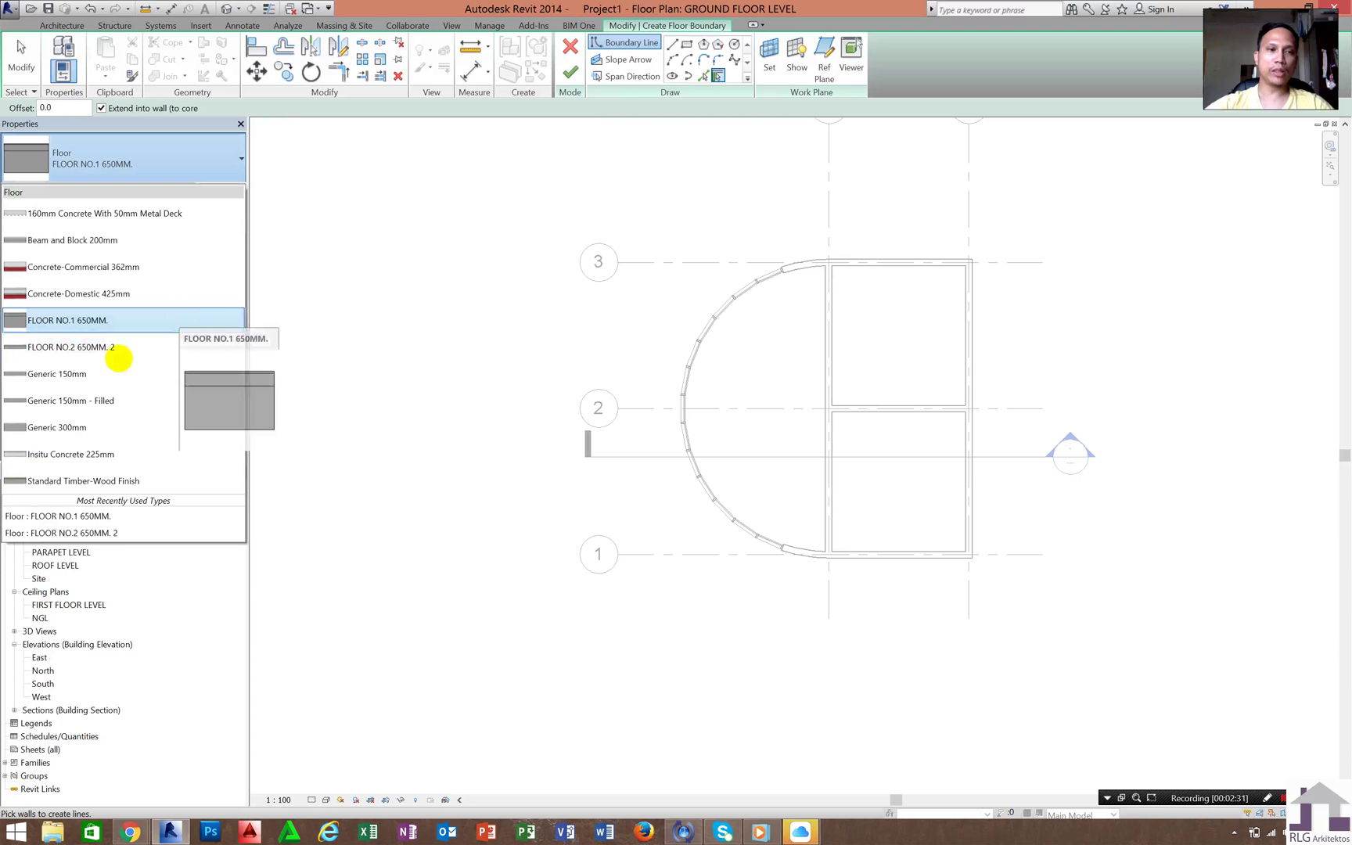
click(109, 374)
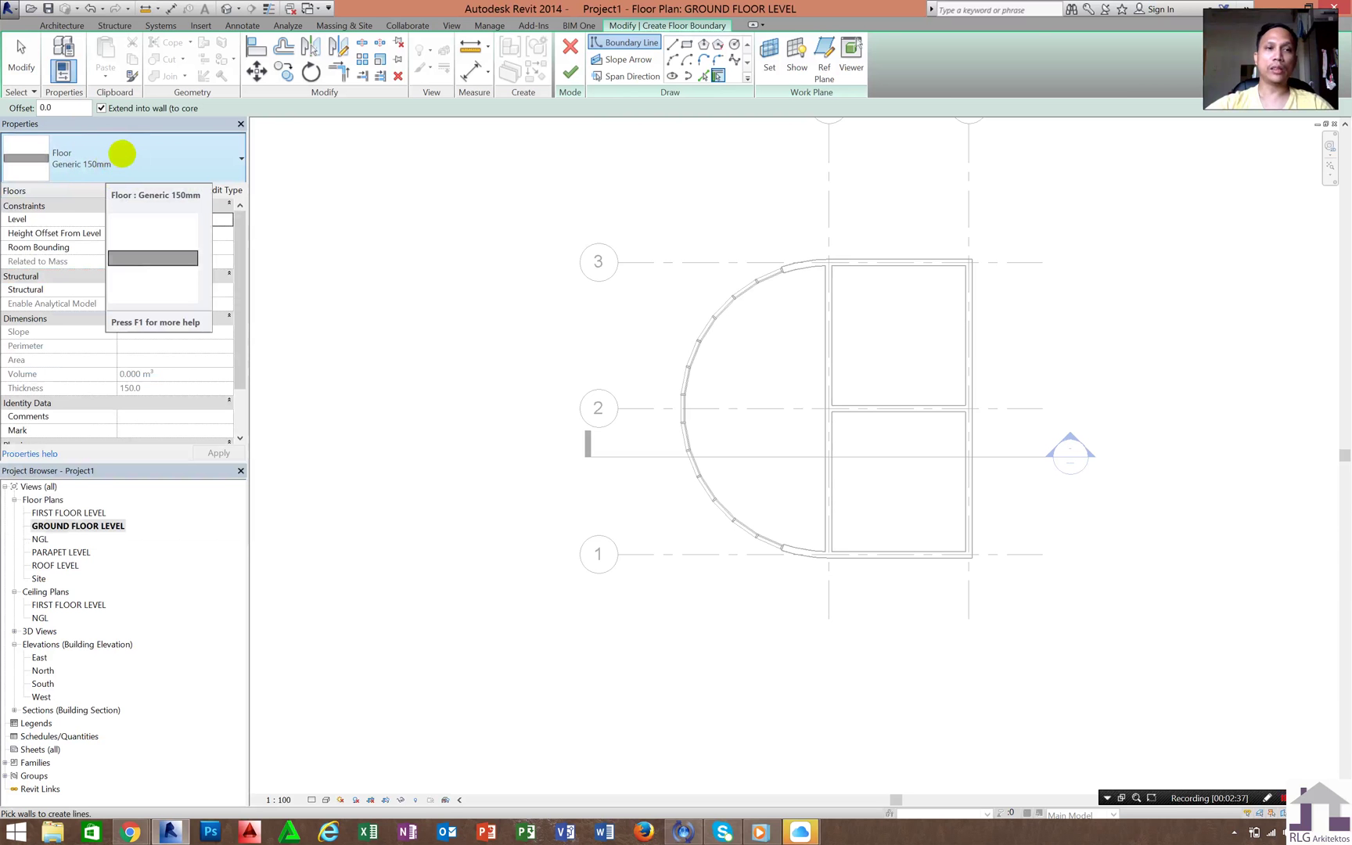
click(122, 154)
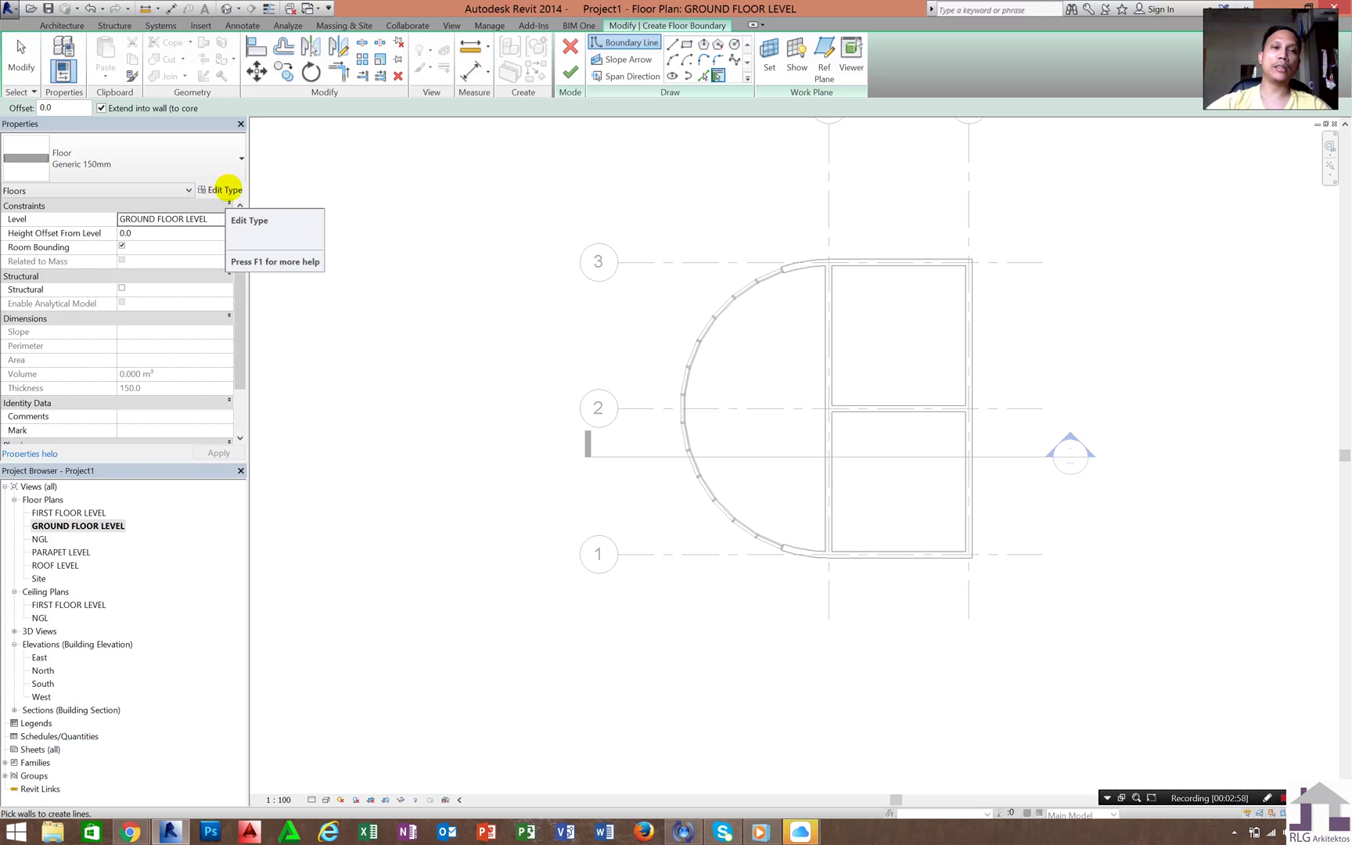
click(227, 190)
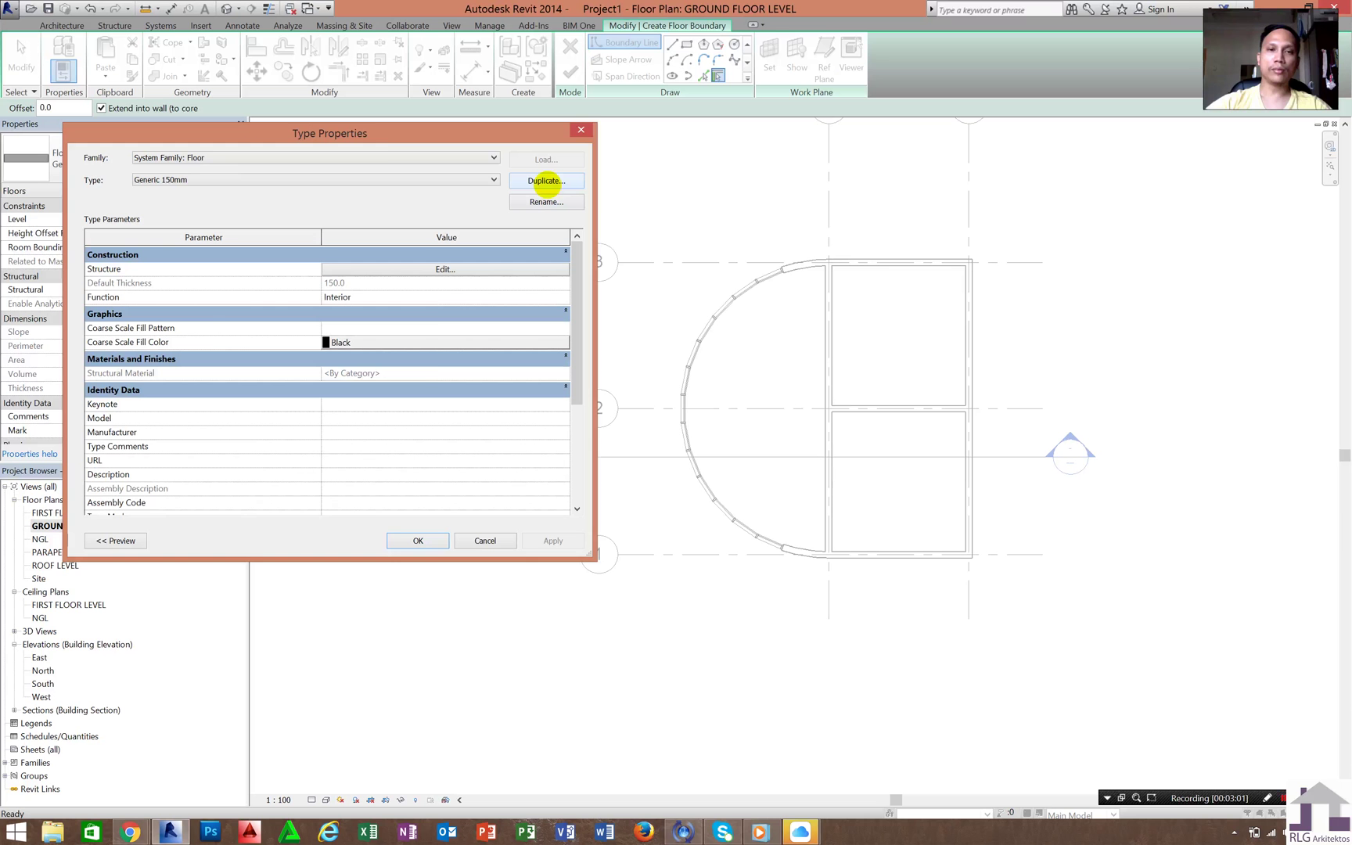
click(546, 180)
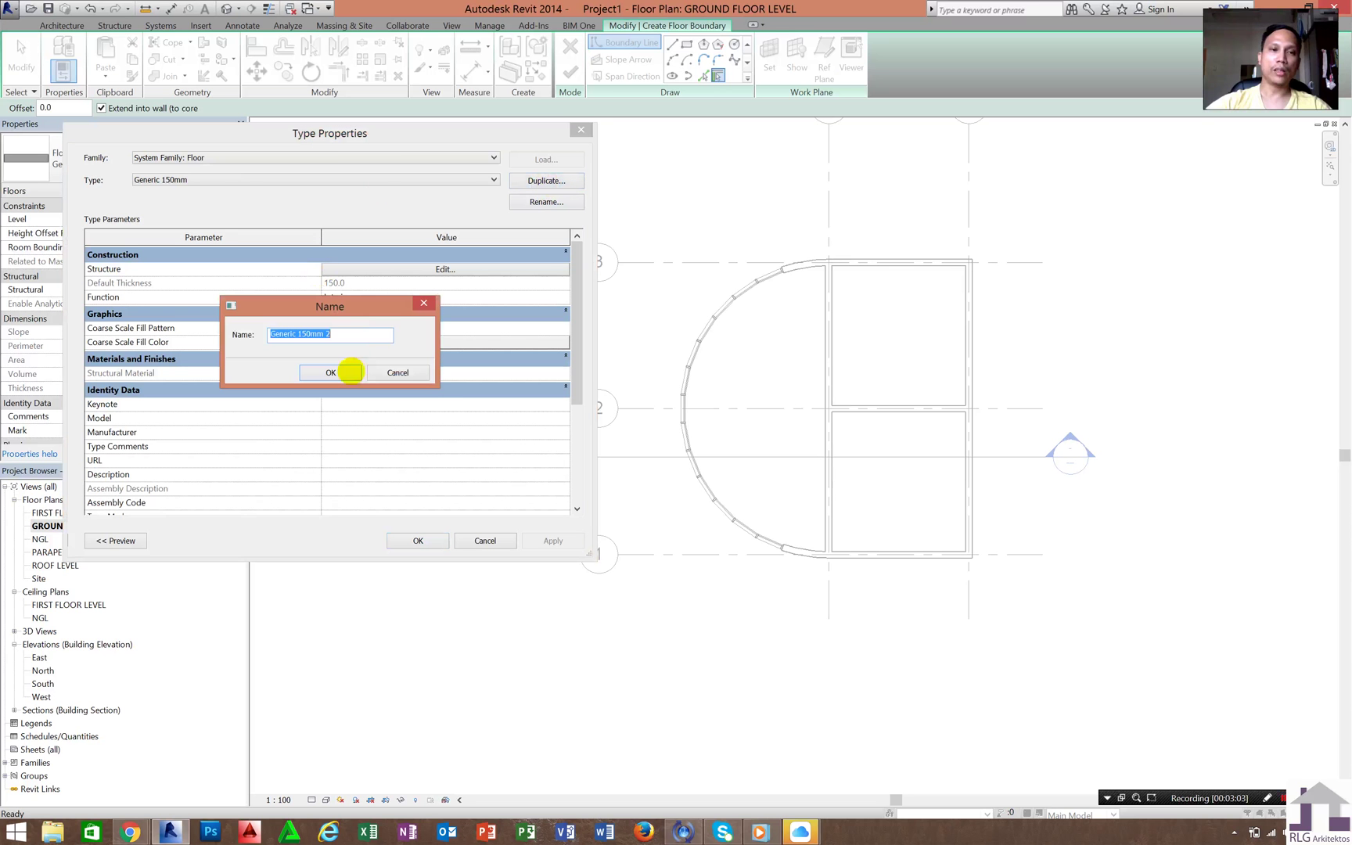
text(1. FLOOR FINISHES 600)
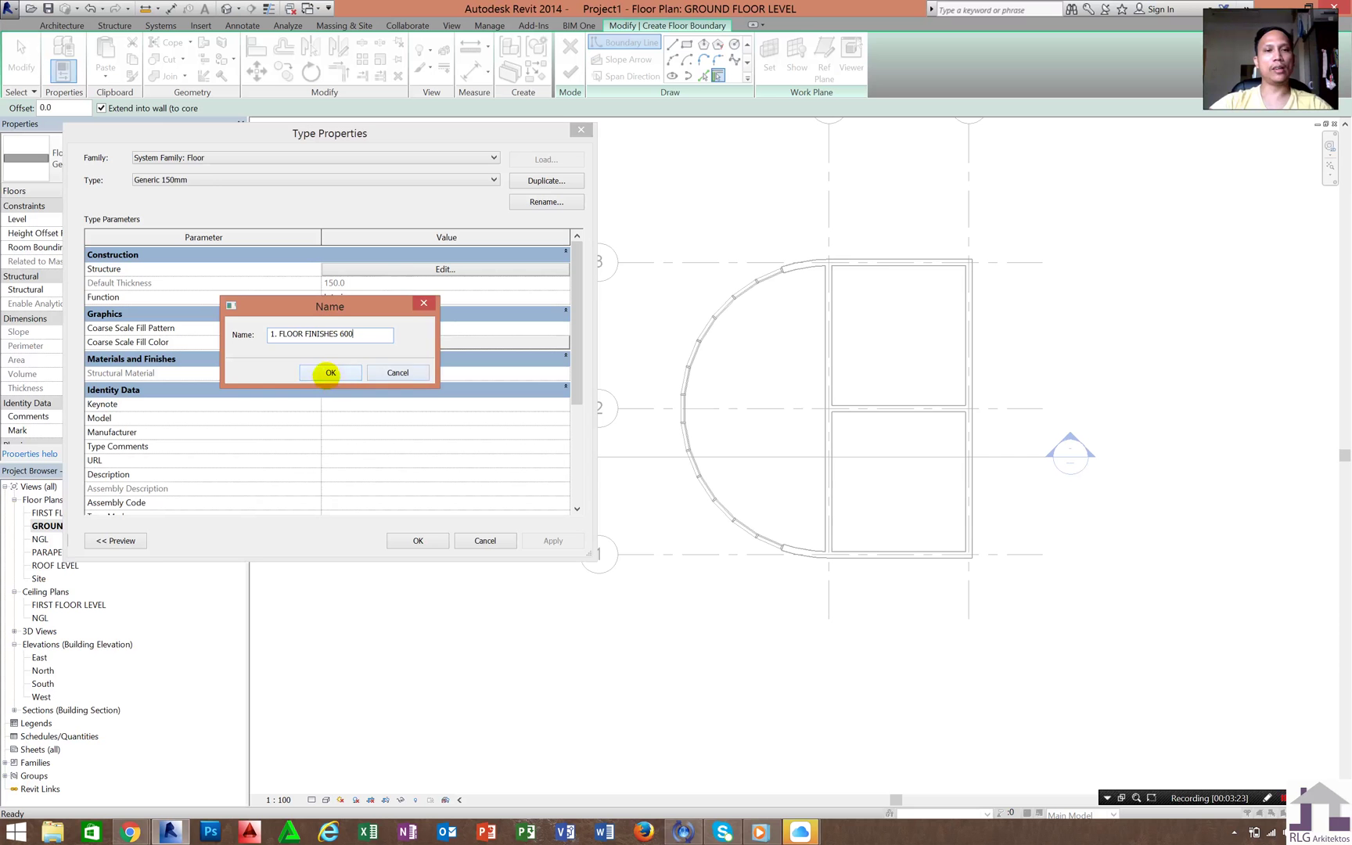
click(330, 373)
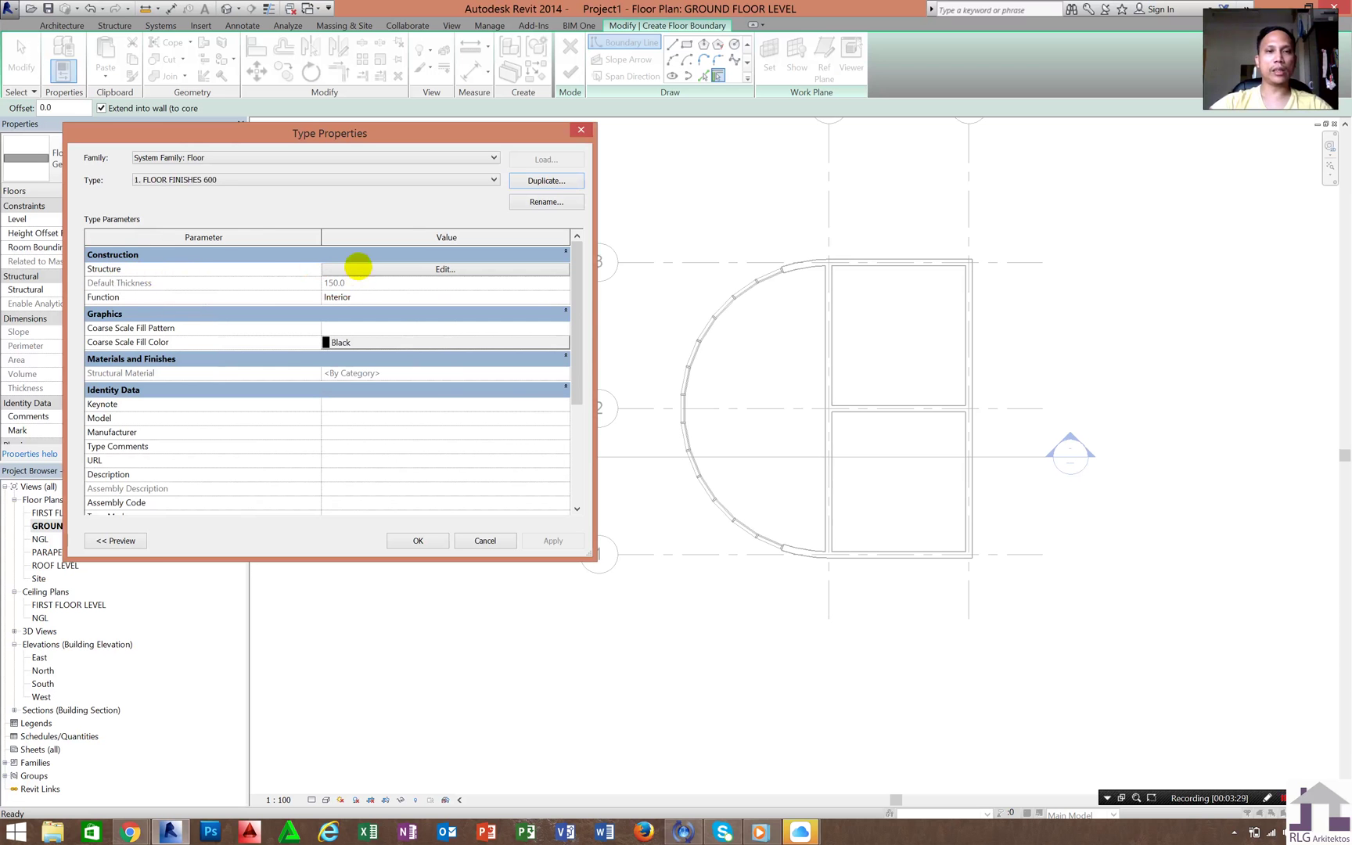
Step: Open the new type's structure assembly and set the existing structure layer's thickness to 125 mm
click(357, 267)
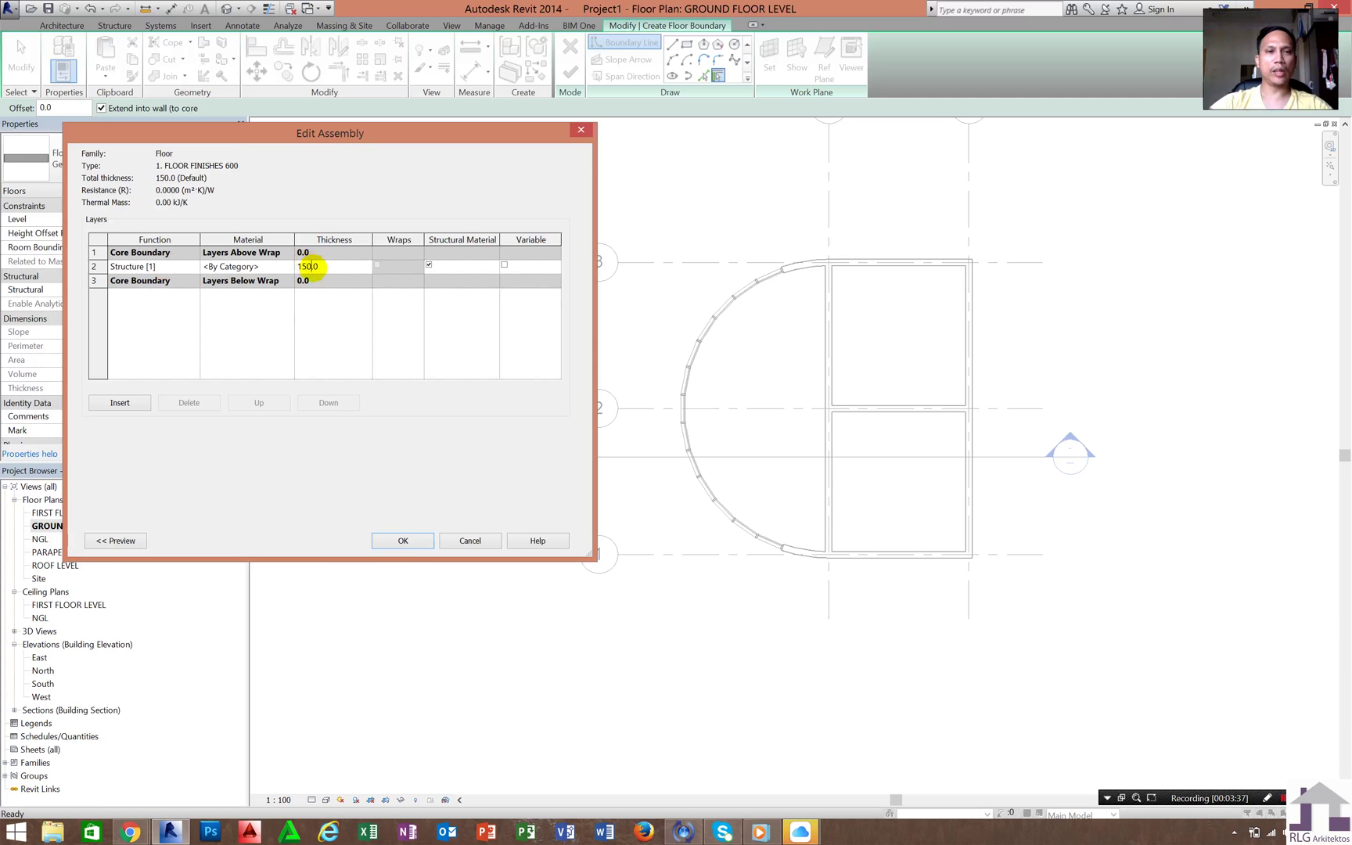
drag(305, 266, 300, 267)
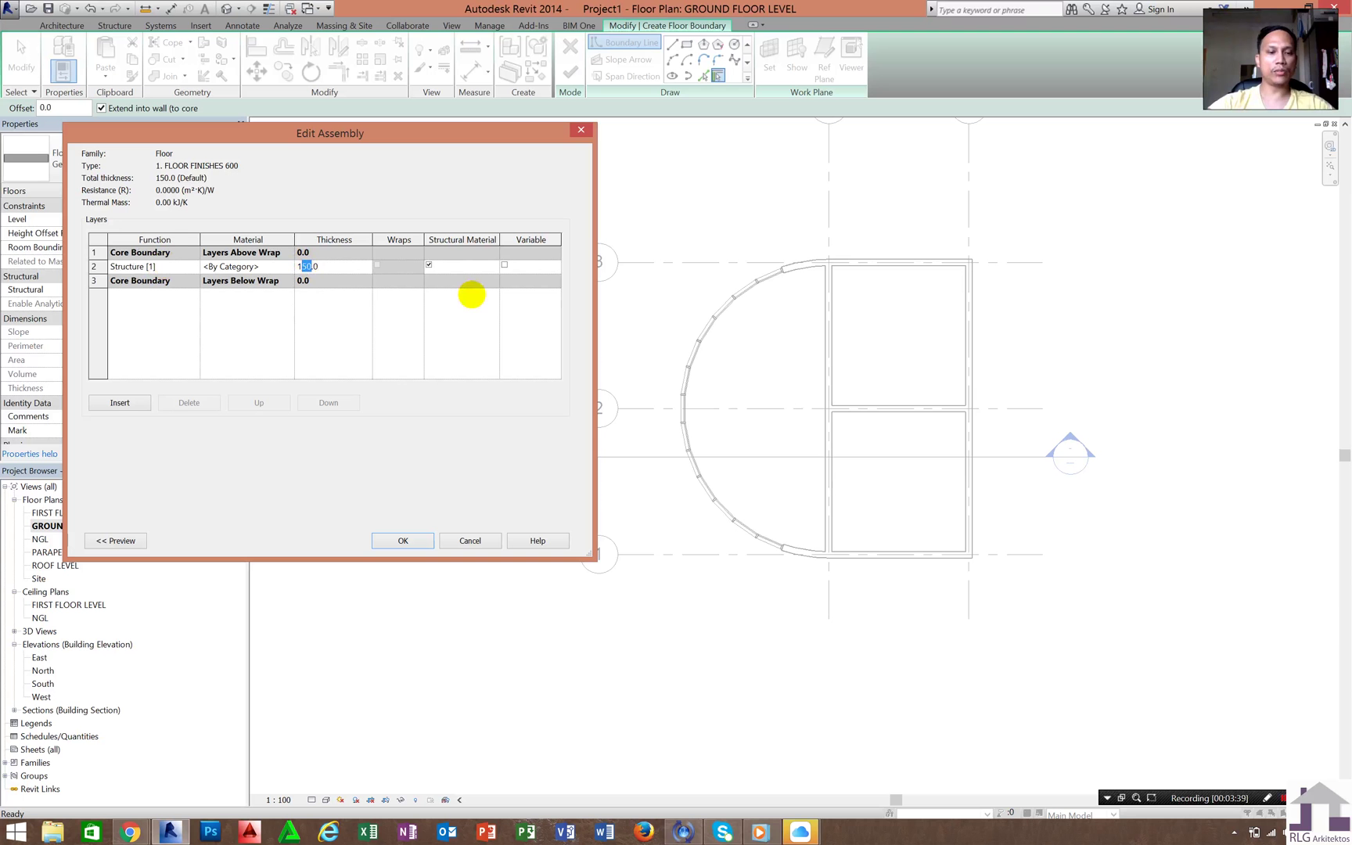
text(25)
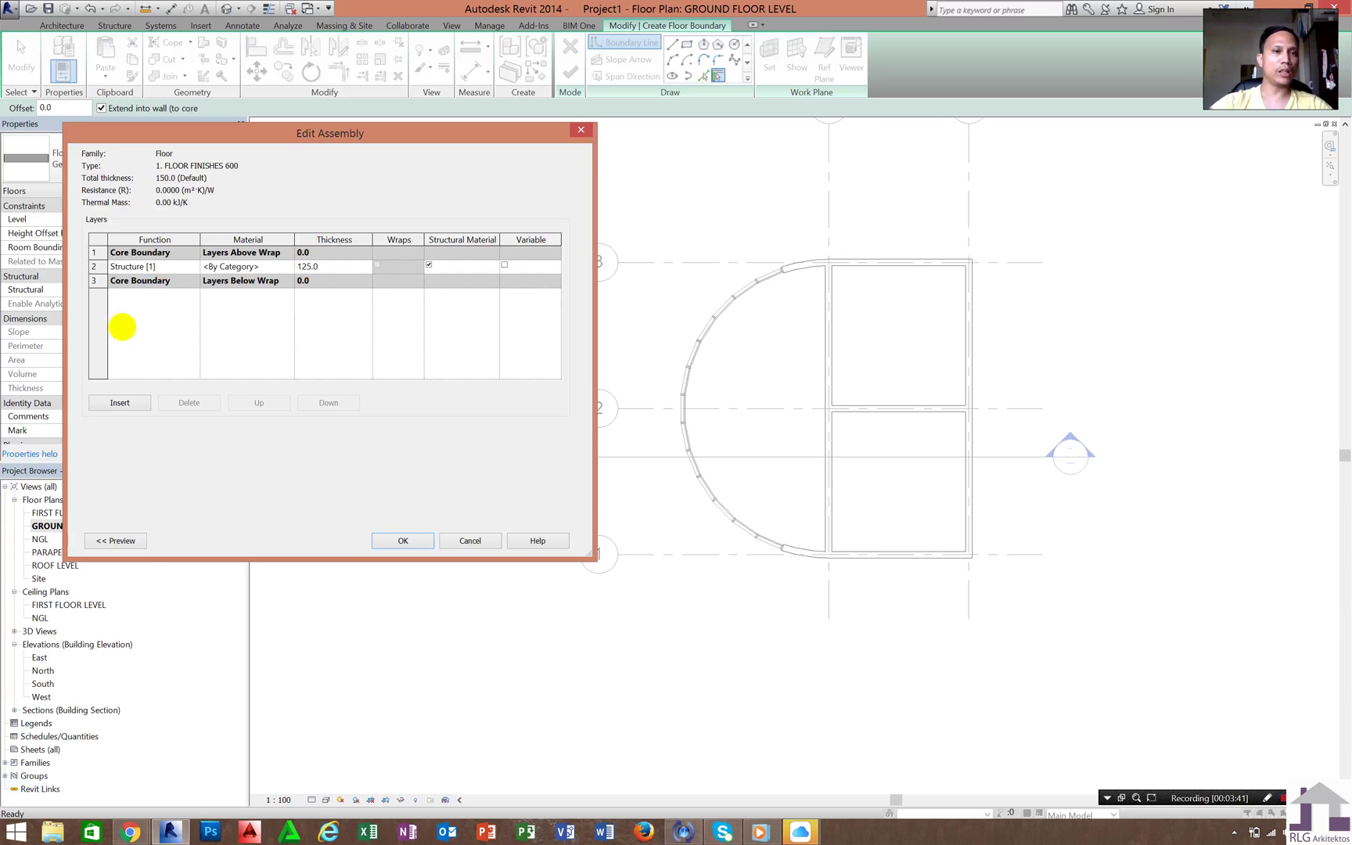
Step: Insert a 25 mm thick layer and move it above the upper core boundary
click(93, 267)
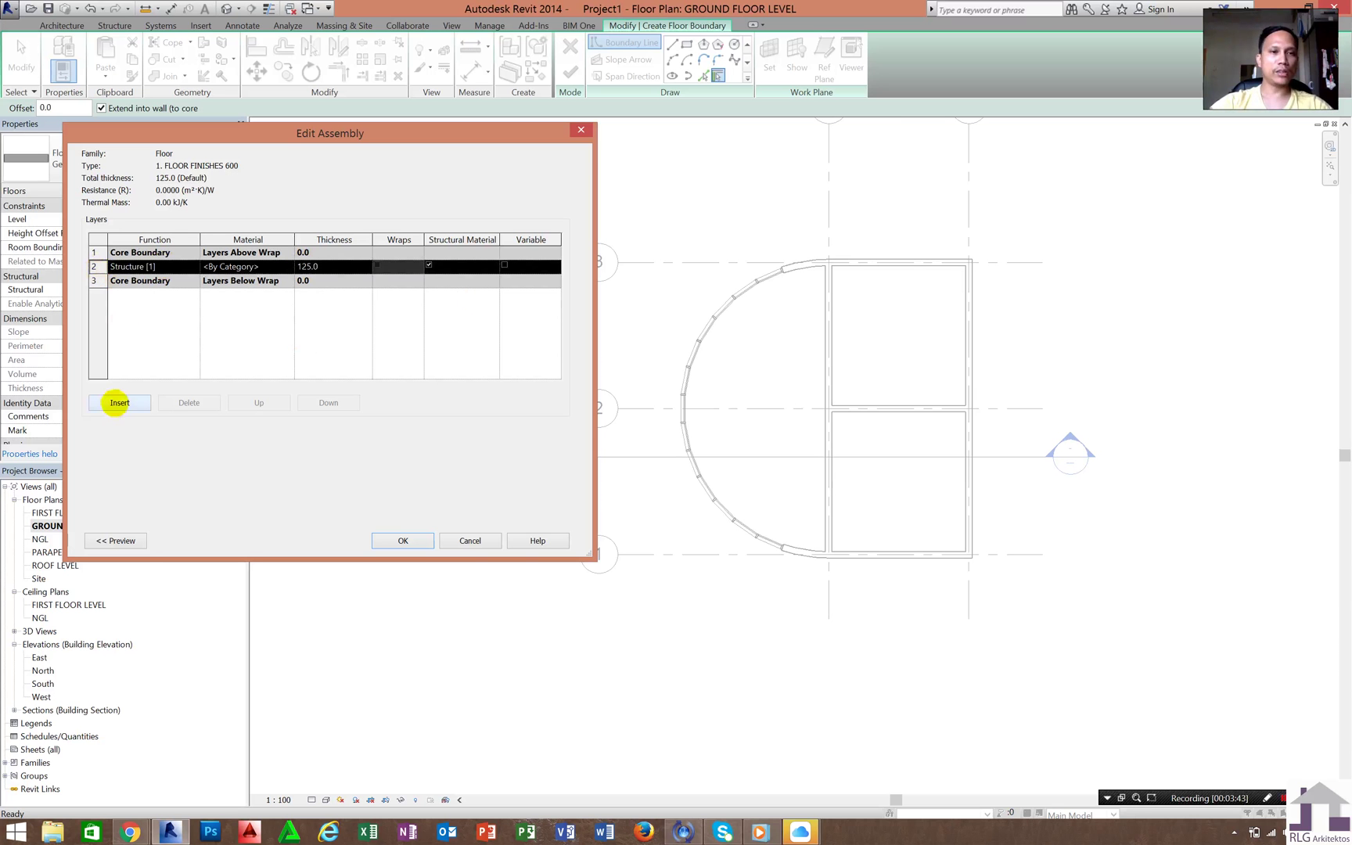
click(118, 402)
click(302, 266)
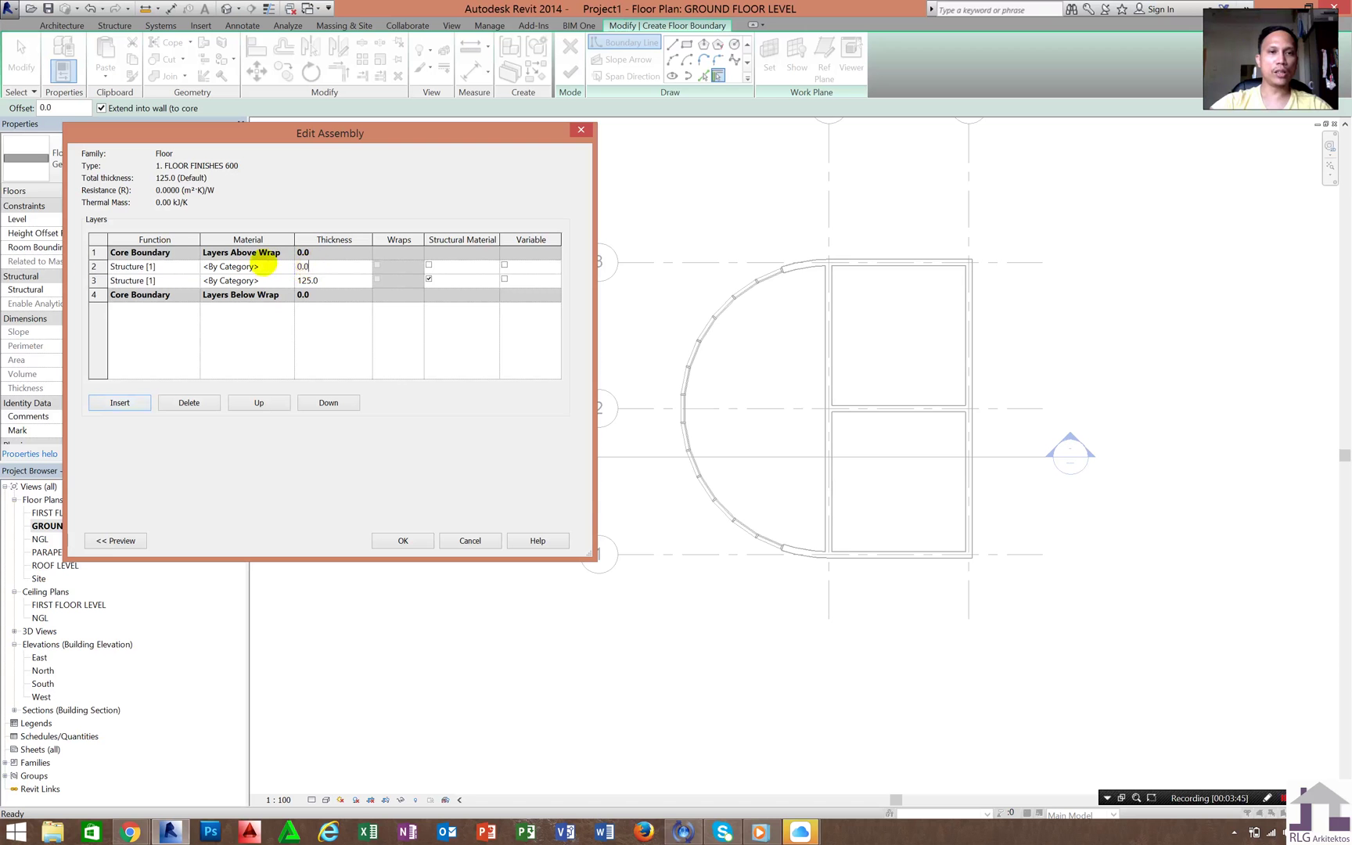
click(302, 266)
text(25)
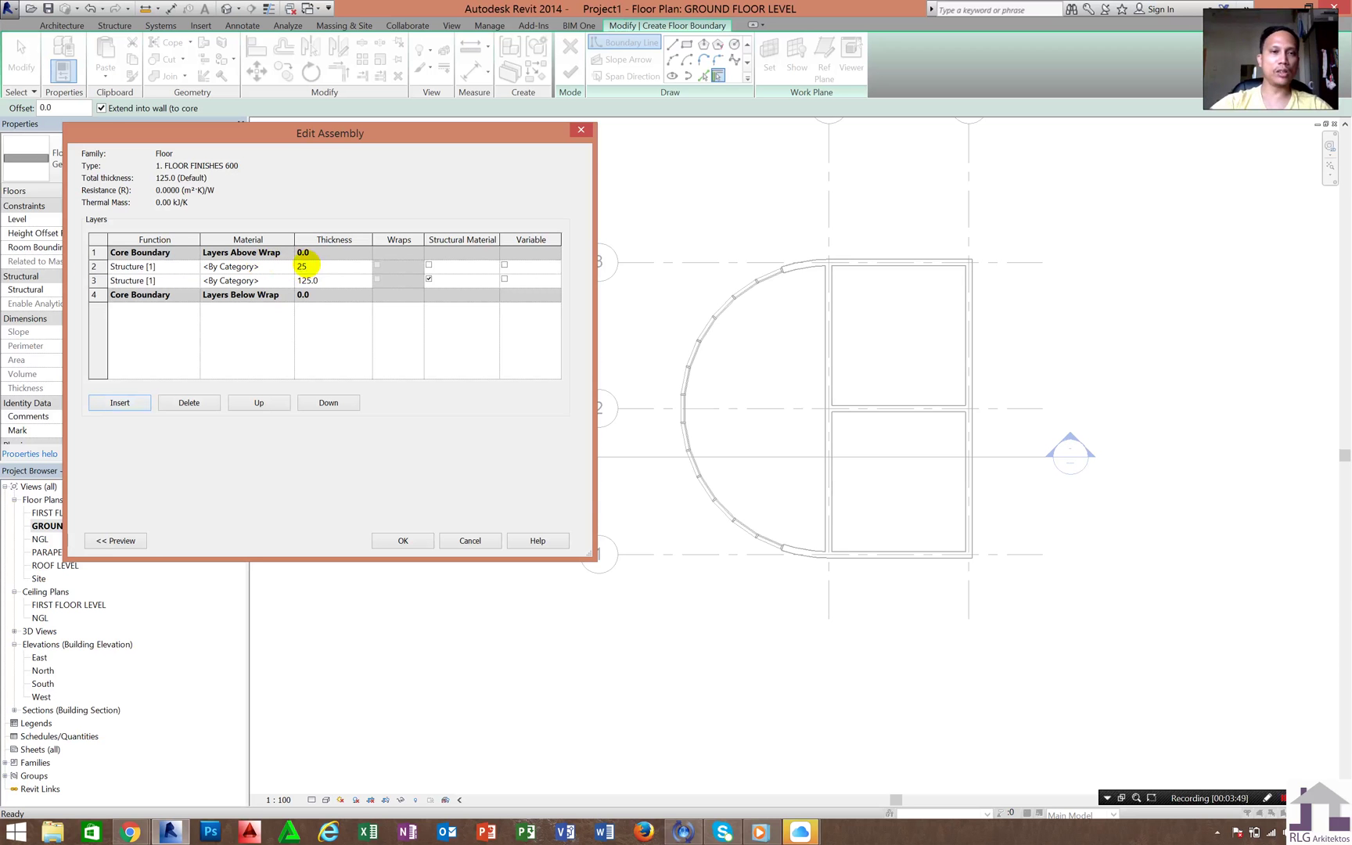
click(99, 266)
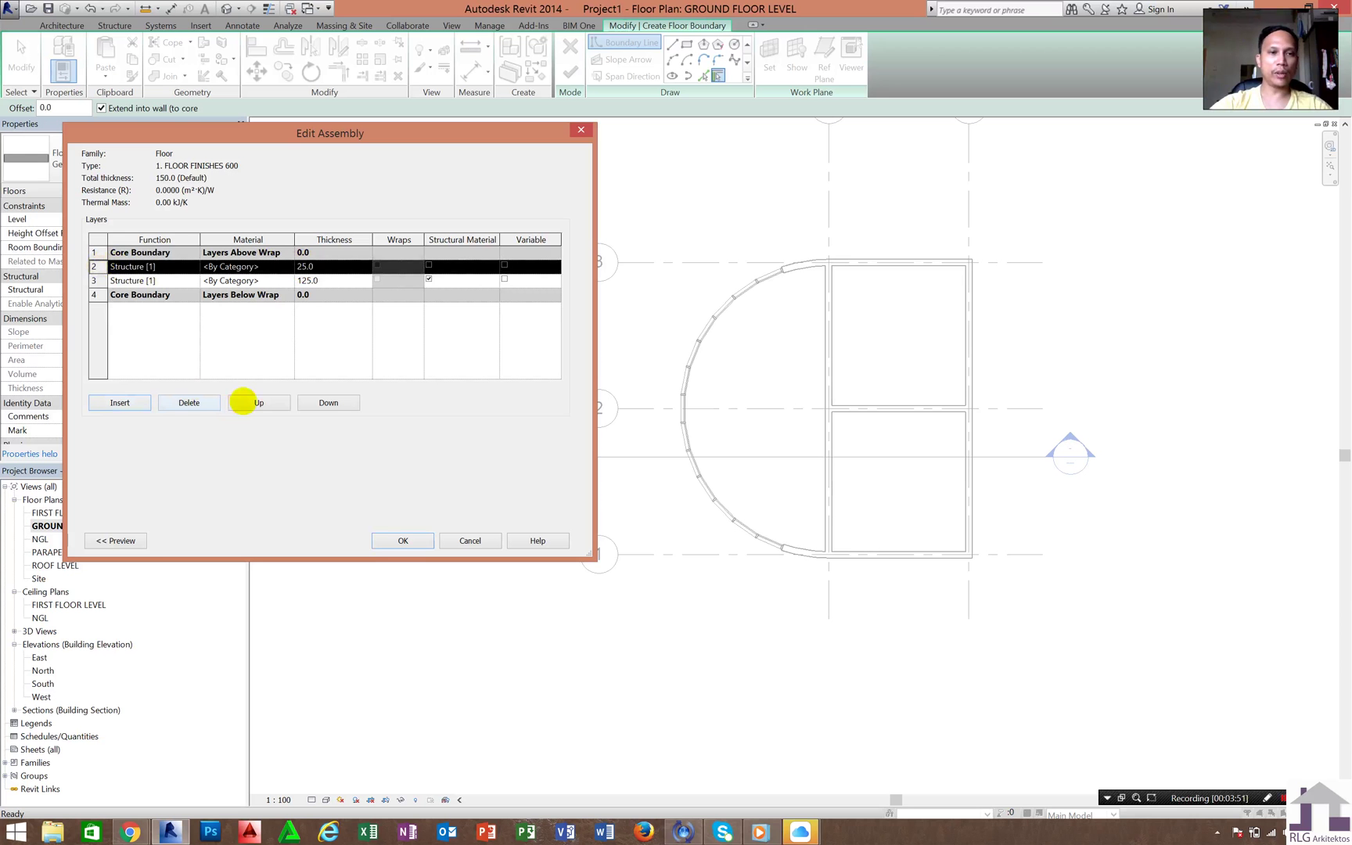
click(243, 402)
Step: Insert a 450 mm thick layer and move it below the lower core boundary
click(94, 280)
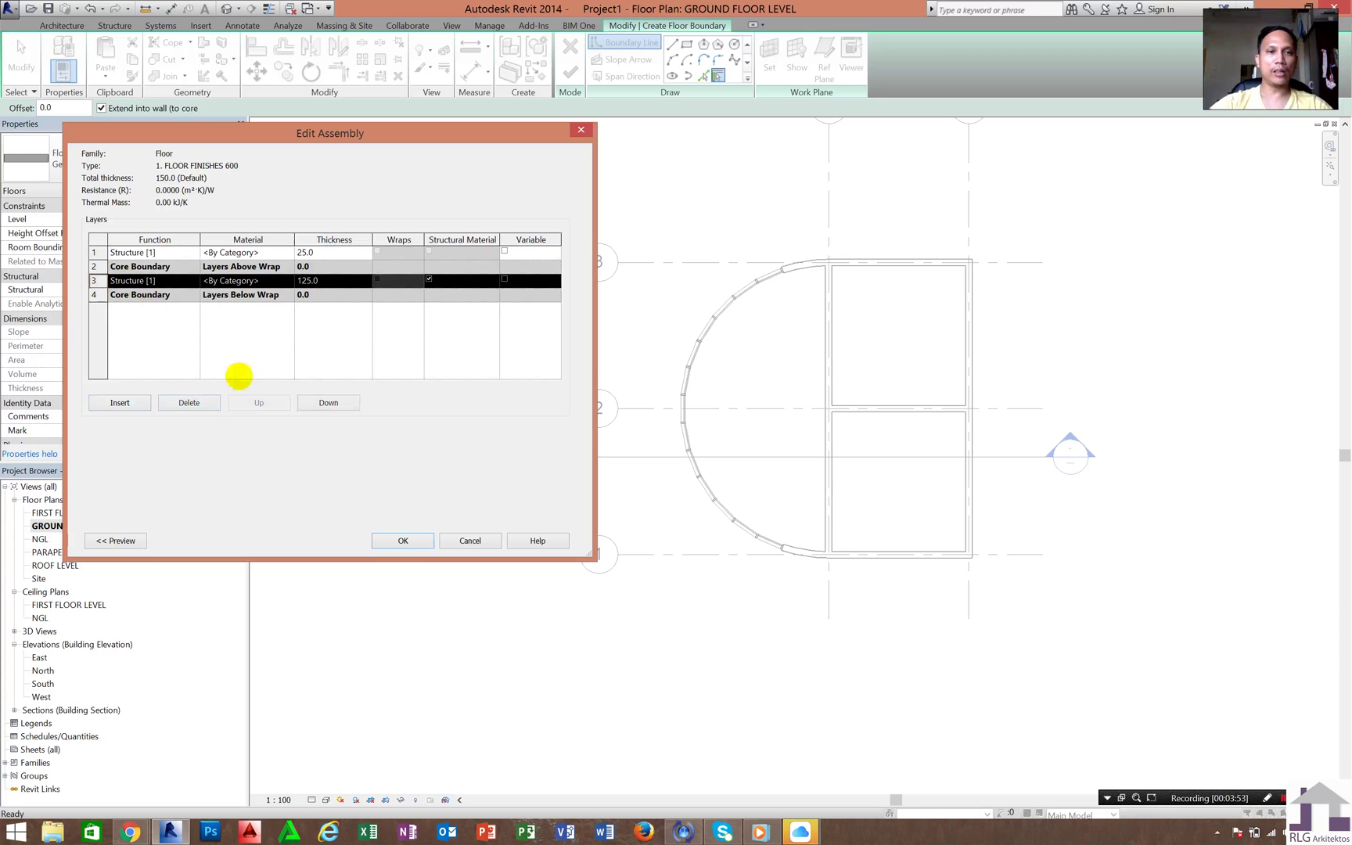
click(120, 402)
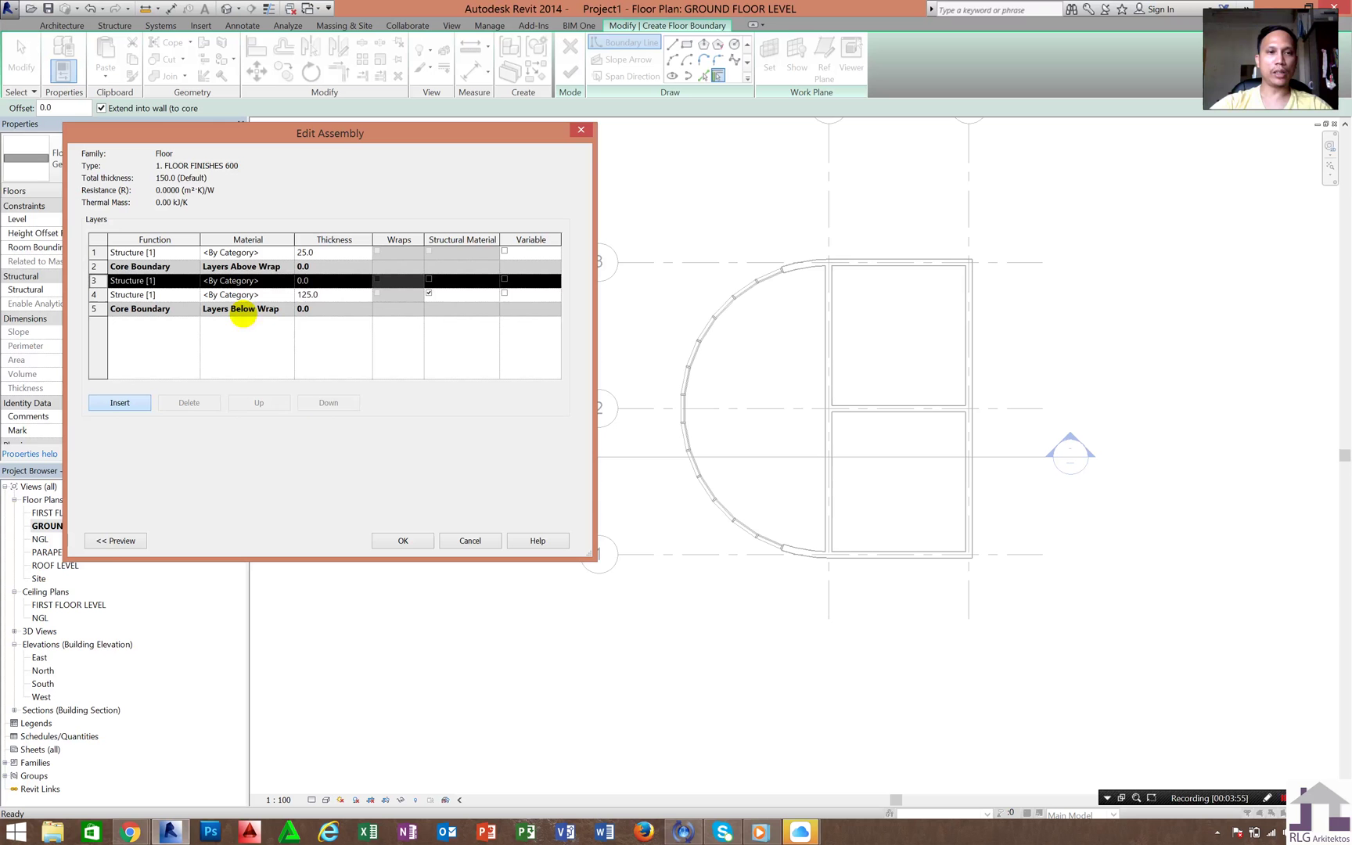
click(309, 281)
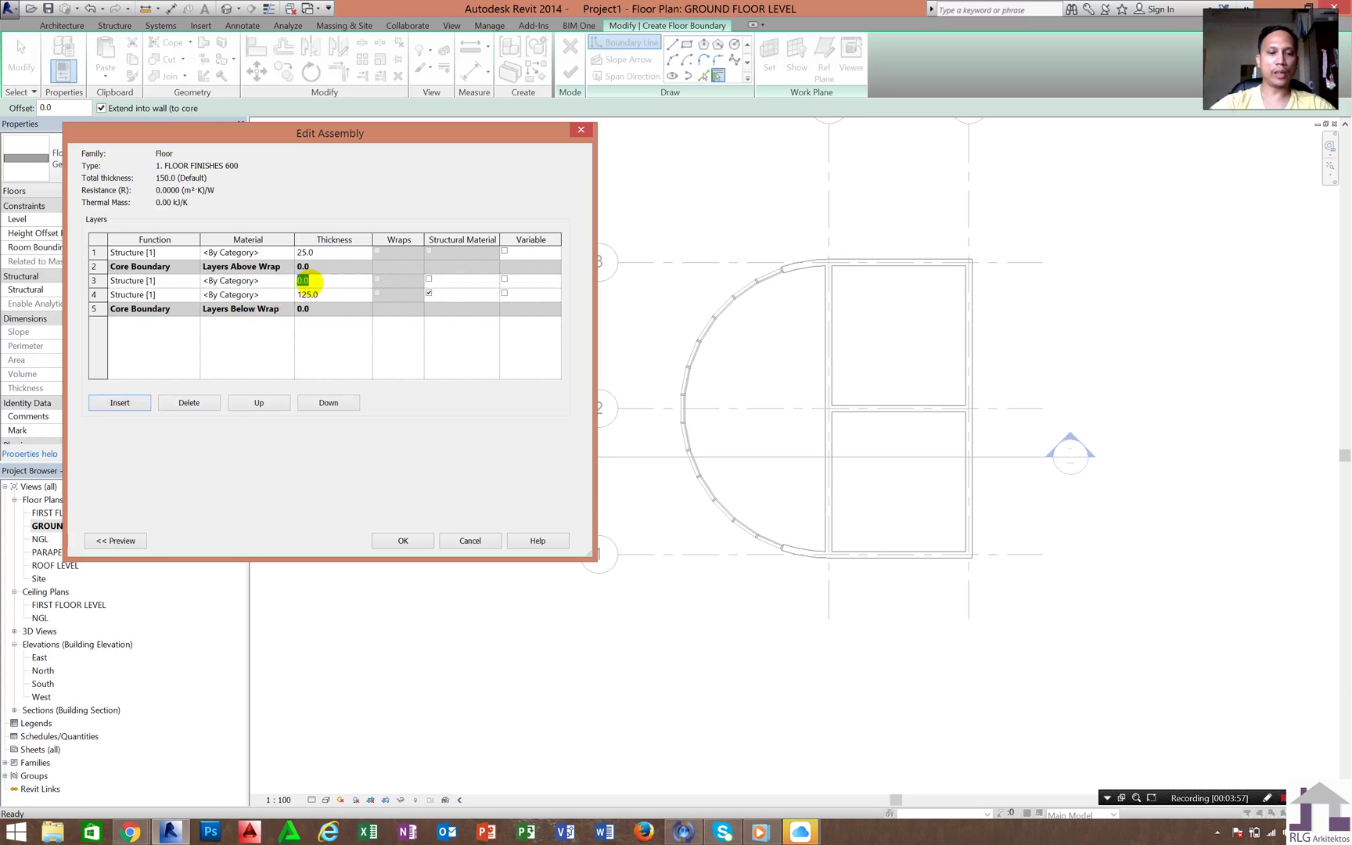
text(450)
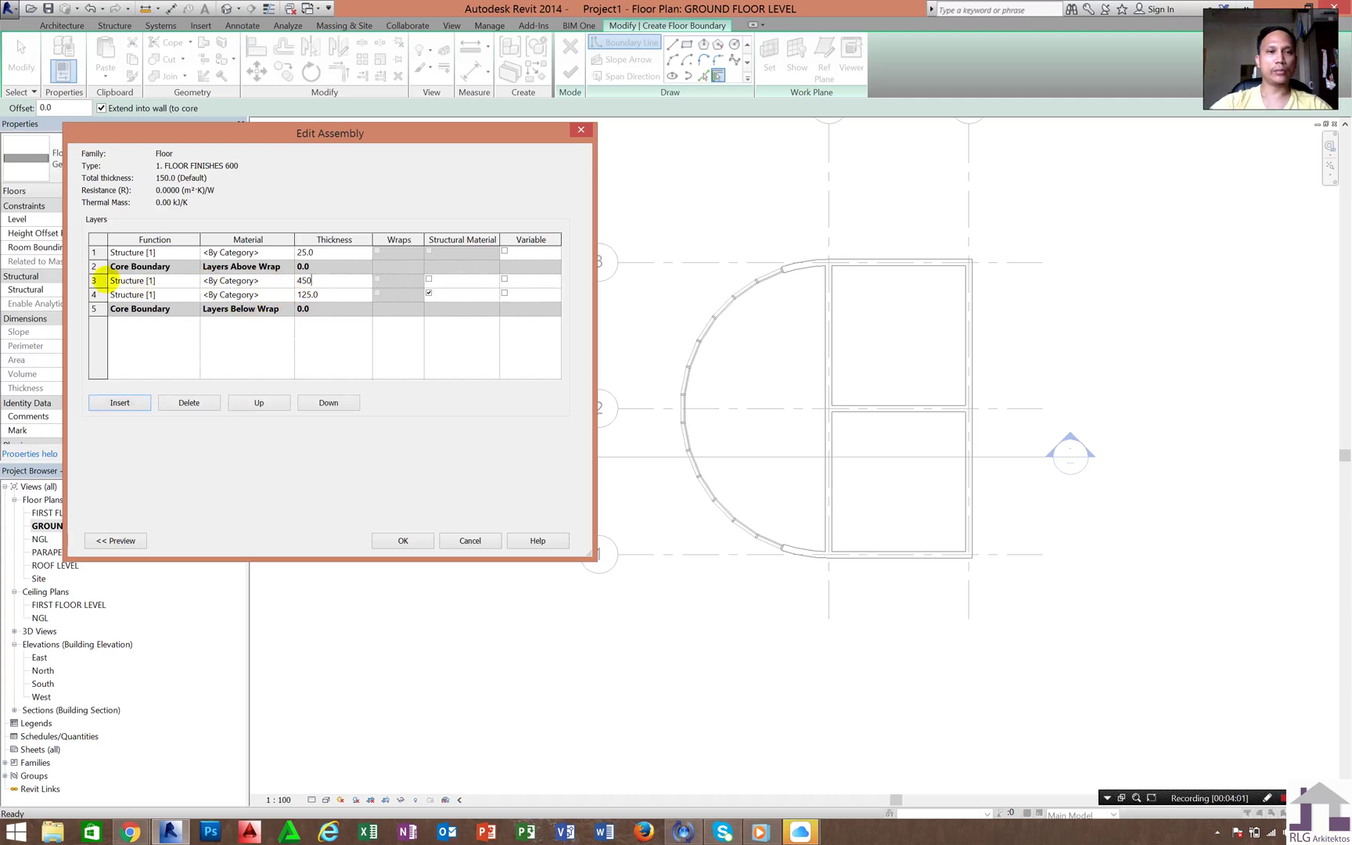
click(96, 282)
double_click(313, 399)
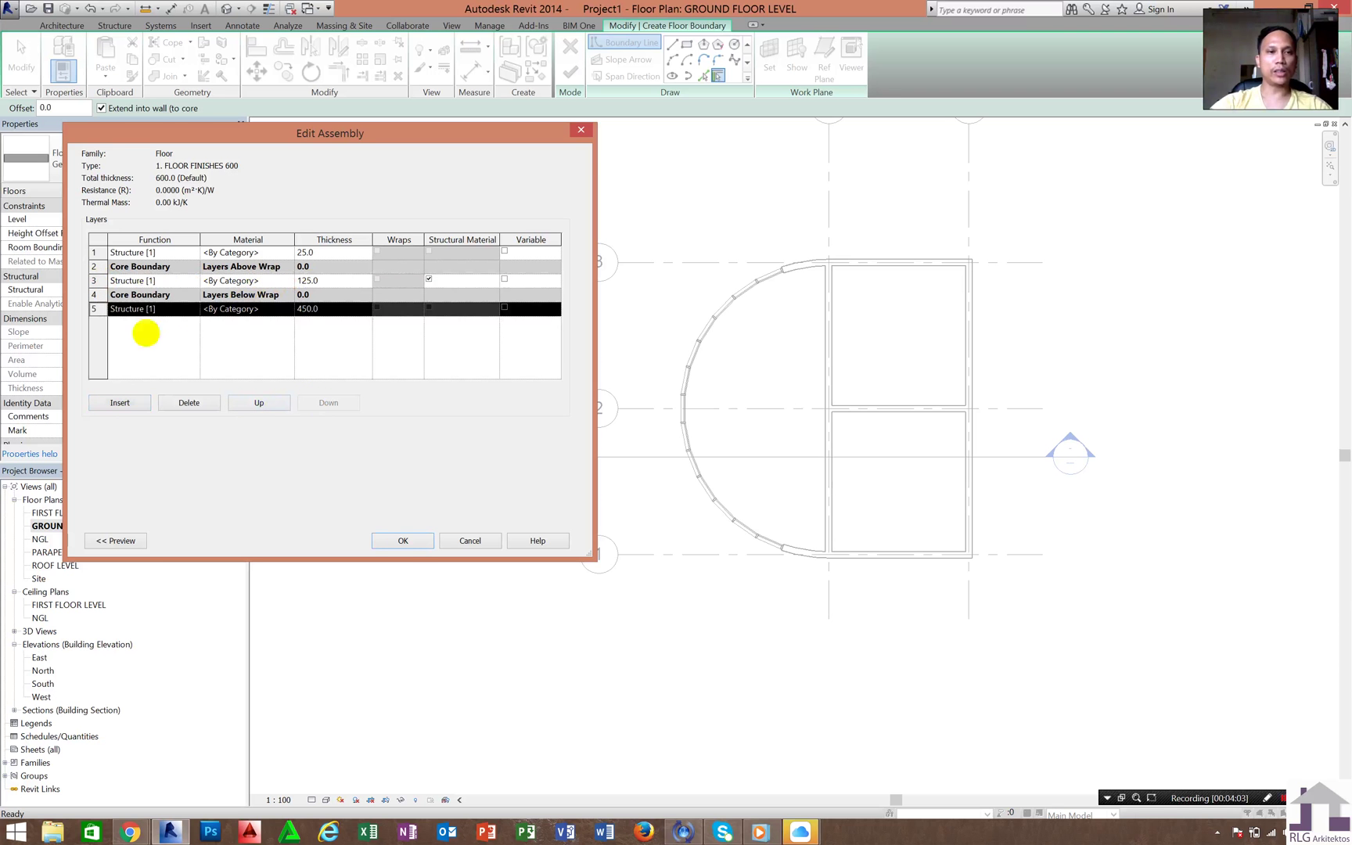
Step: Set the 450 mm layer's function to Finish 2 [5] and the 25 mm layer's to Finish 1 [4], and accept the type
click(192, 309)
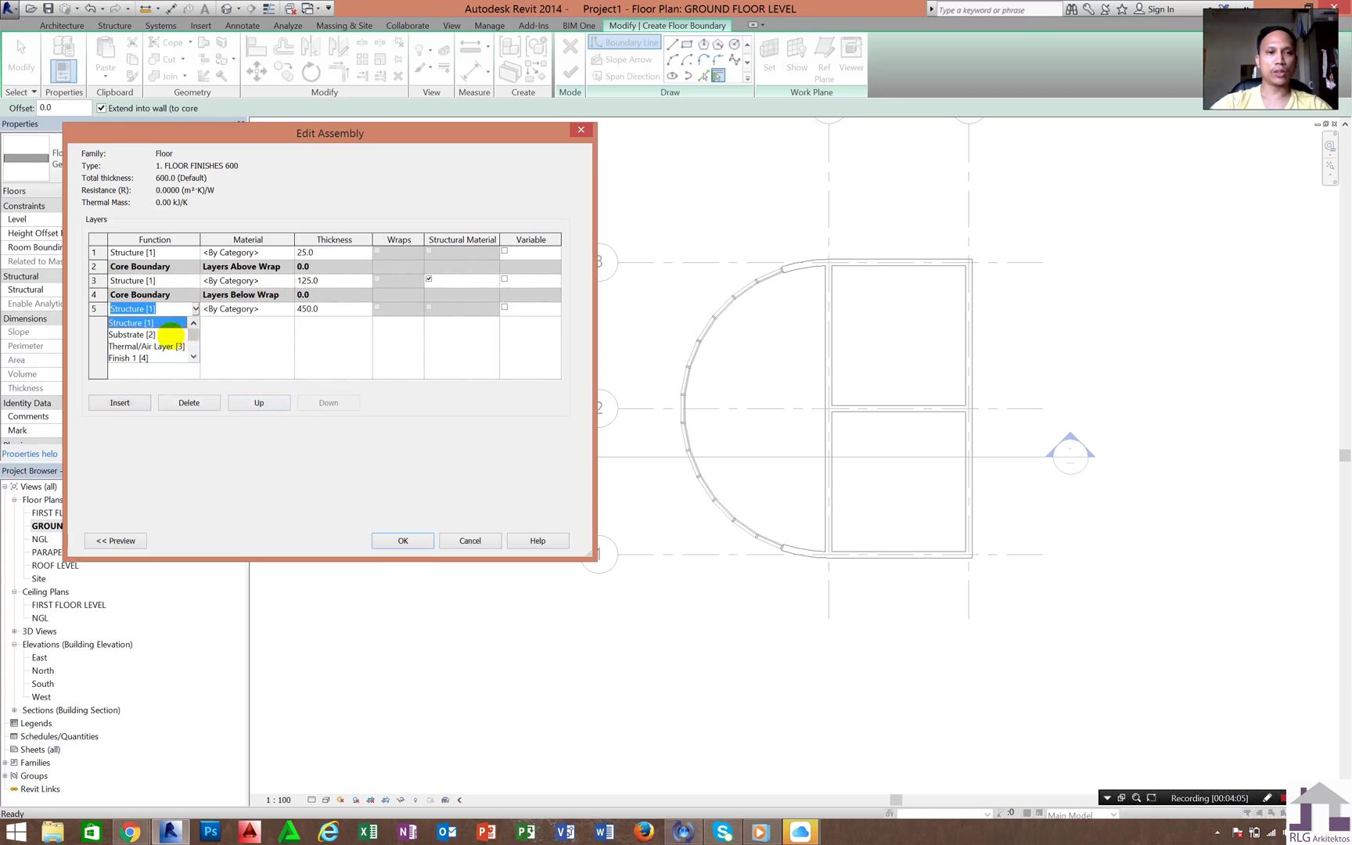
scroll(173, 338, down, 2)
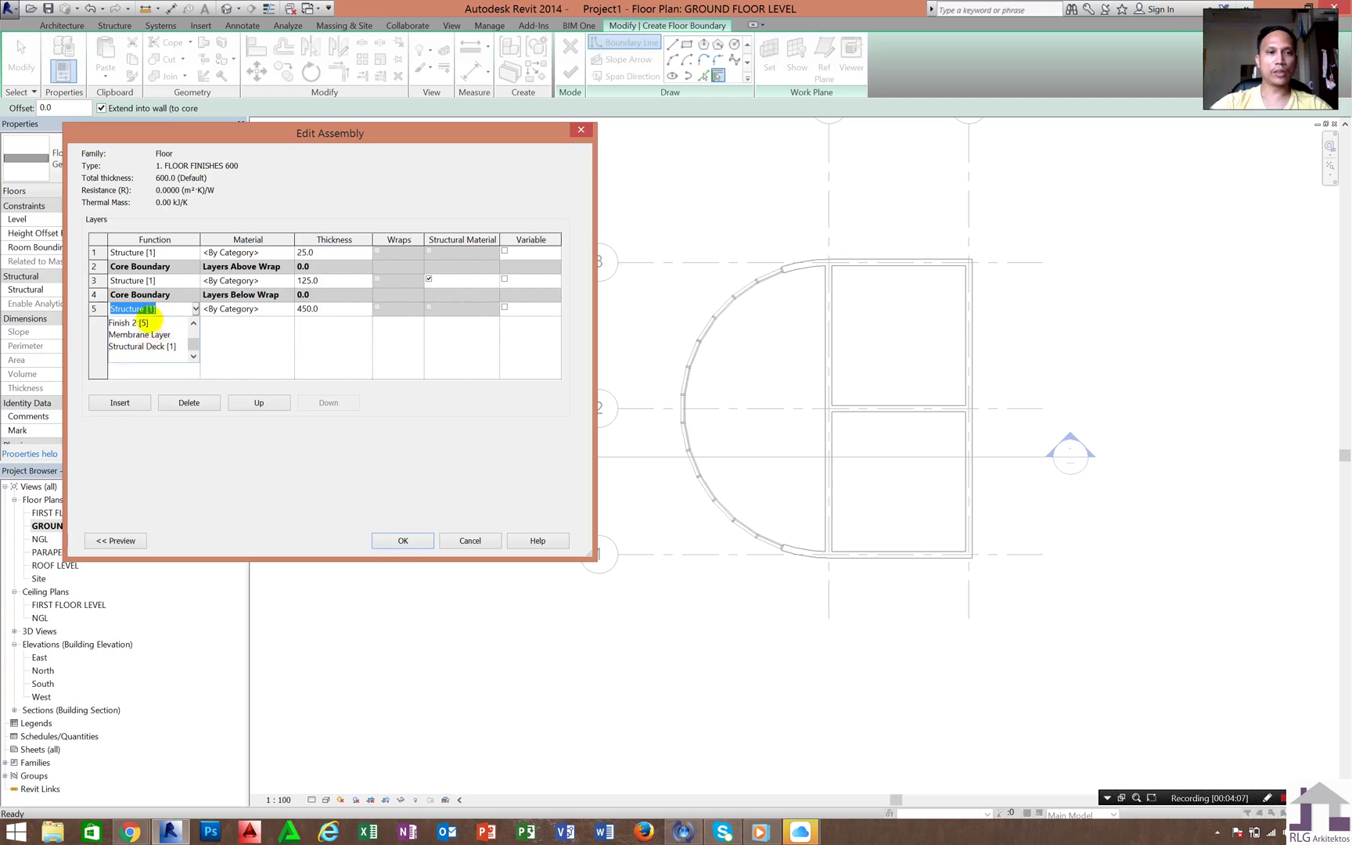
click(144, 322)
click(191, 252)
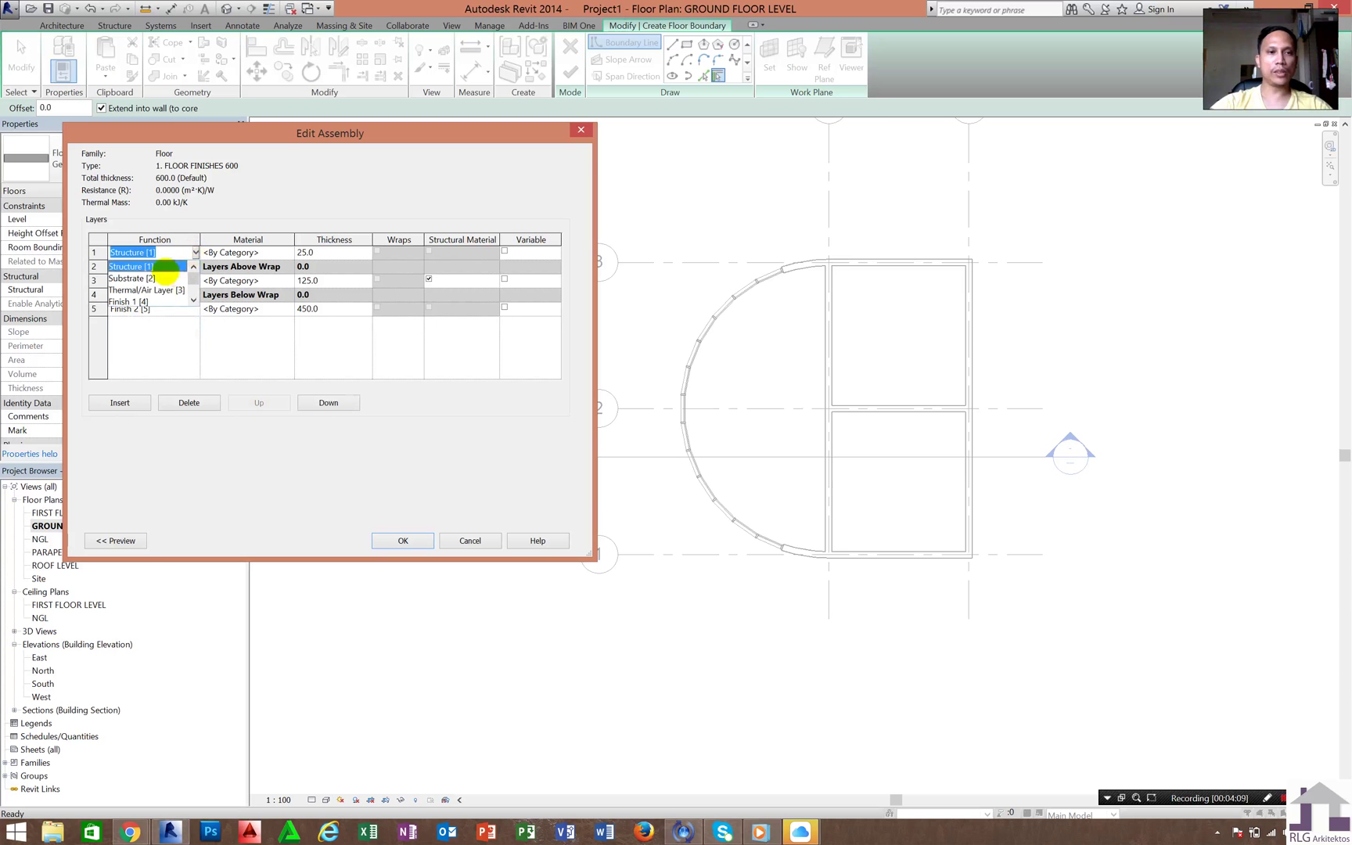
click(156, 299)
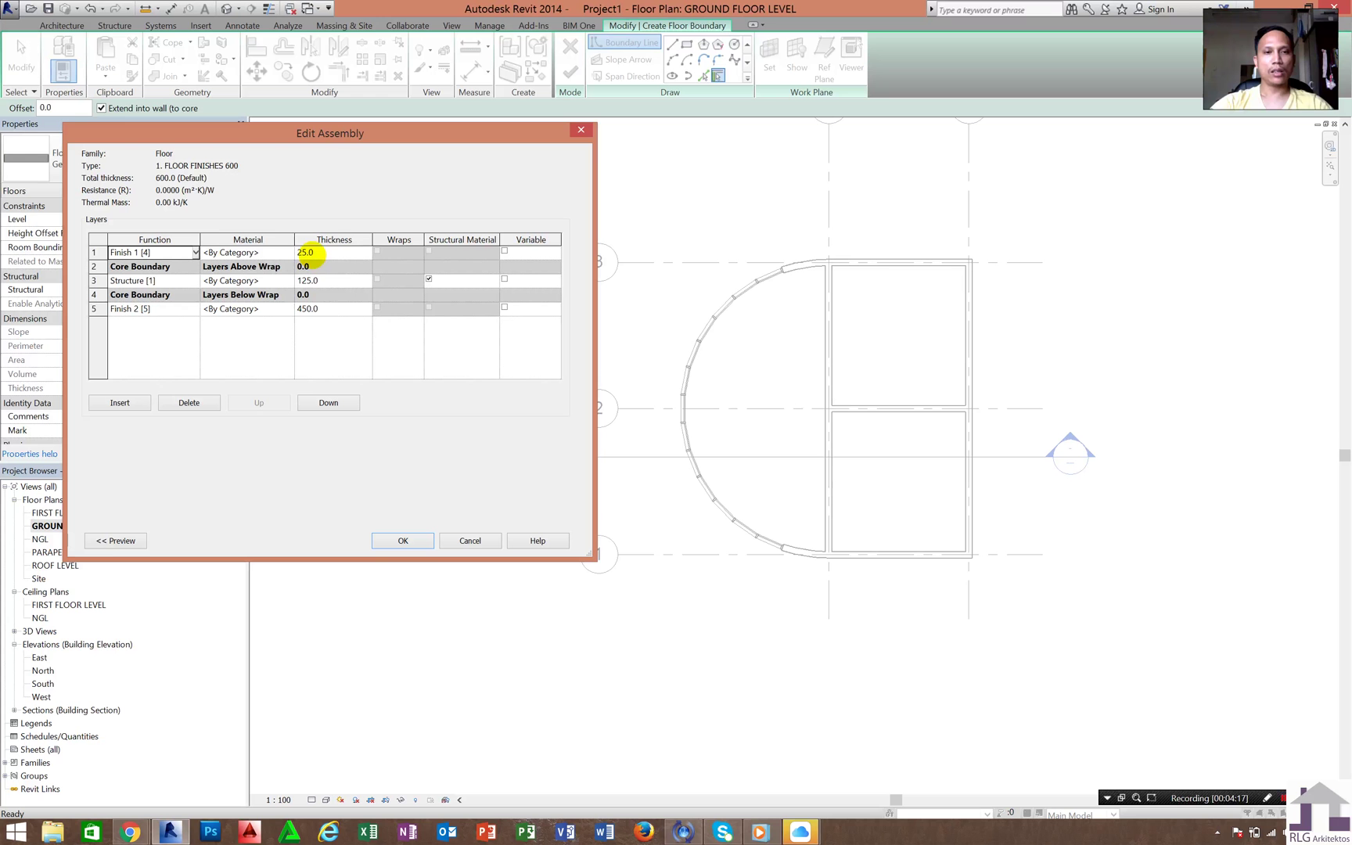
click(312, 254)
click(313, 255)
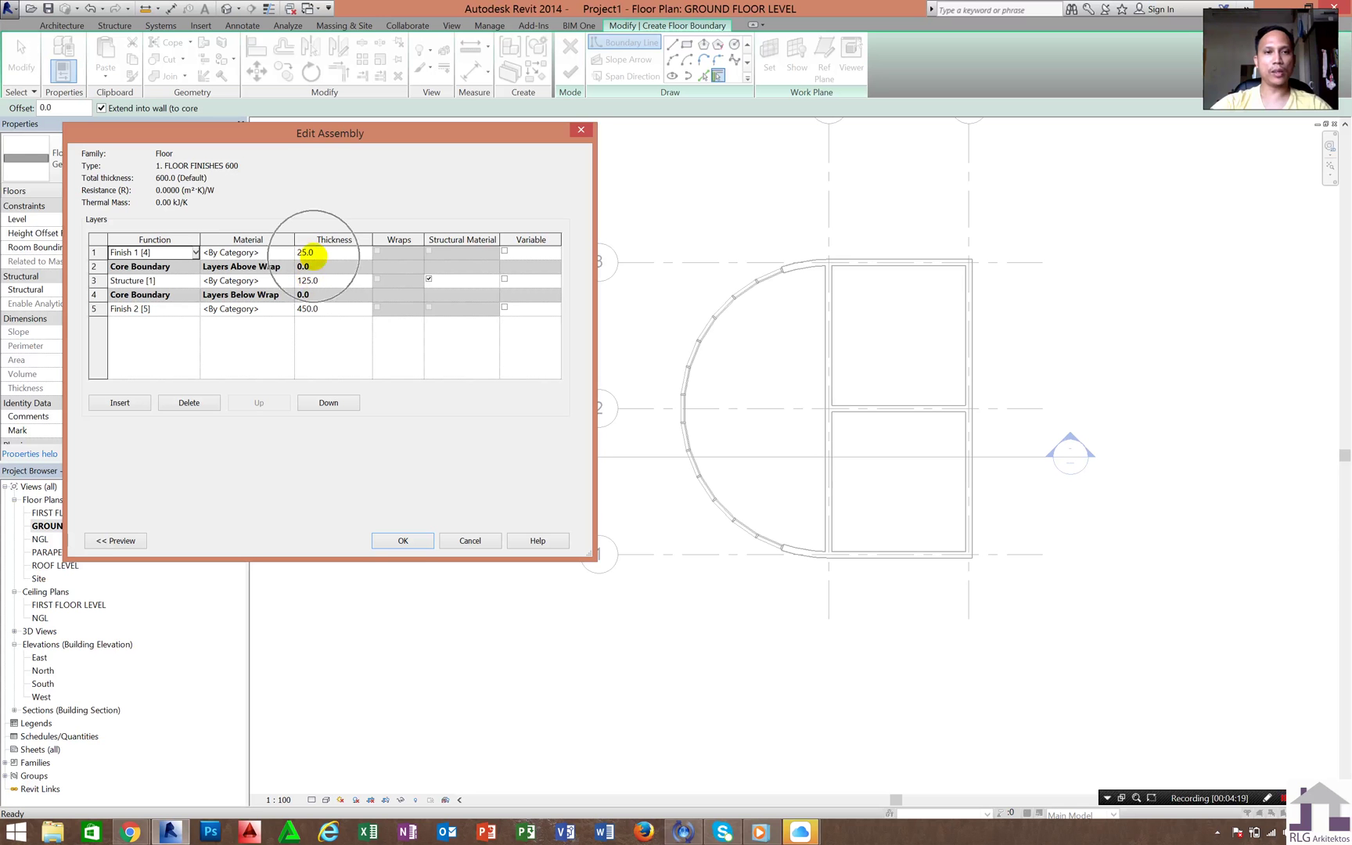
click(303, 284)
click(308, 301)
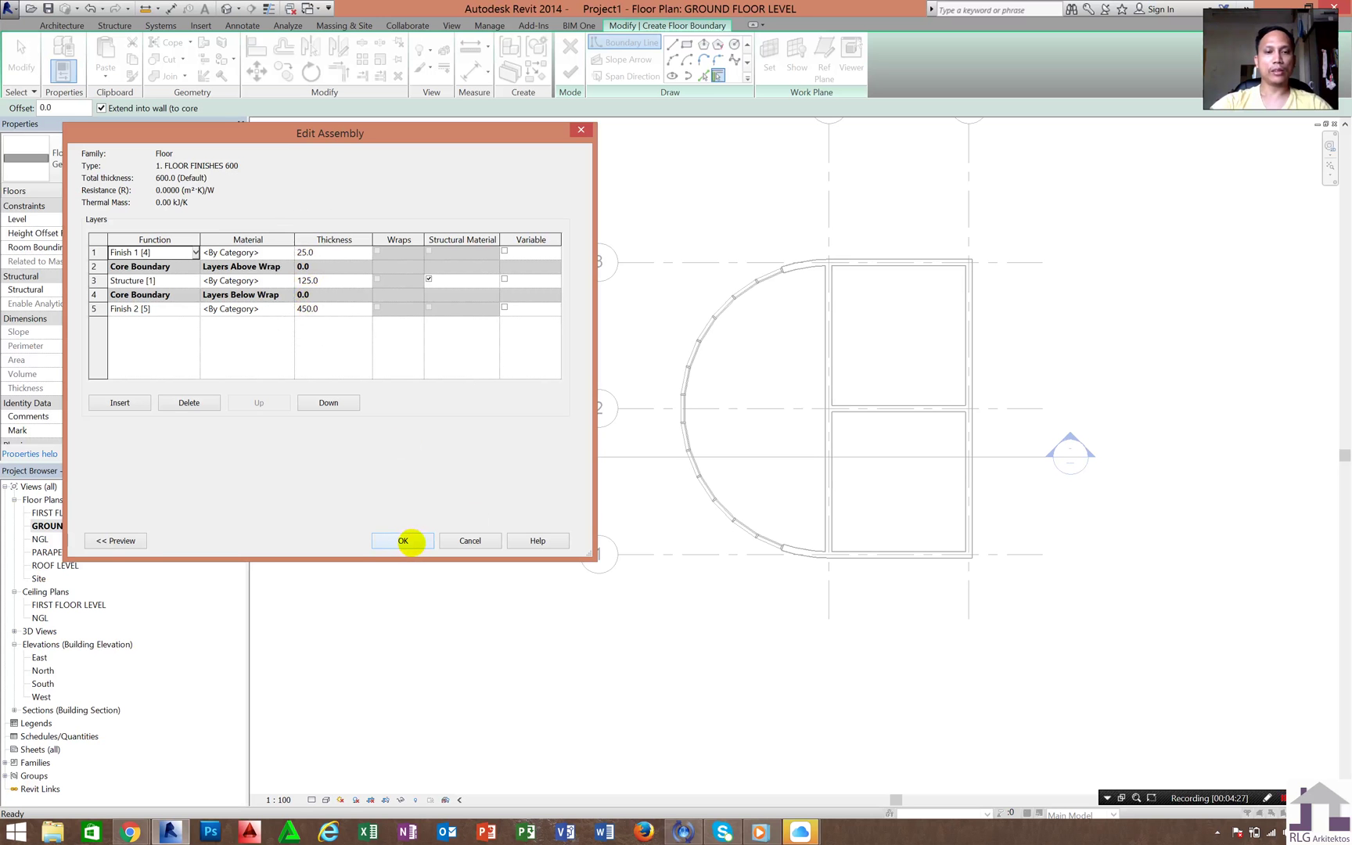
click(406, 541)
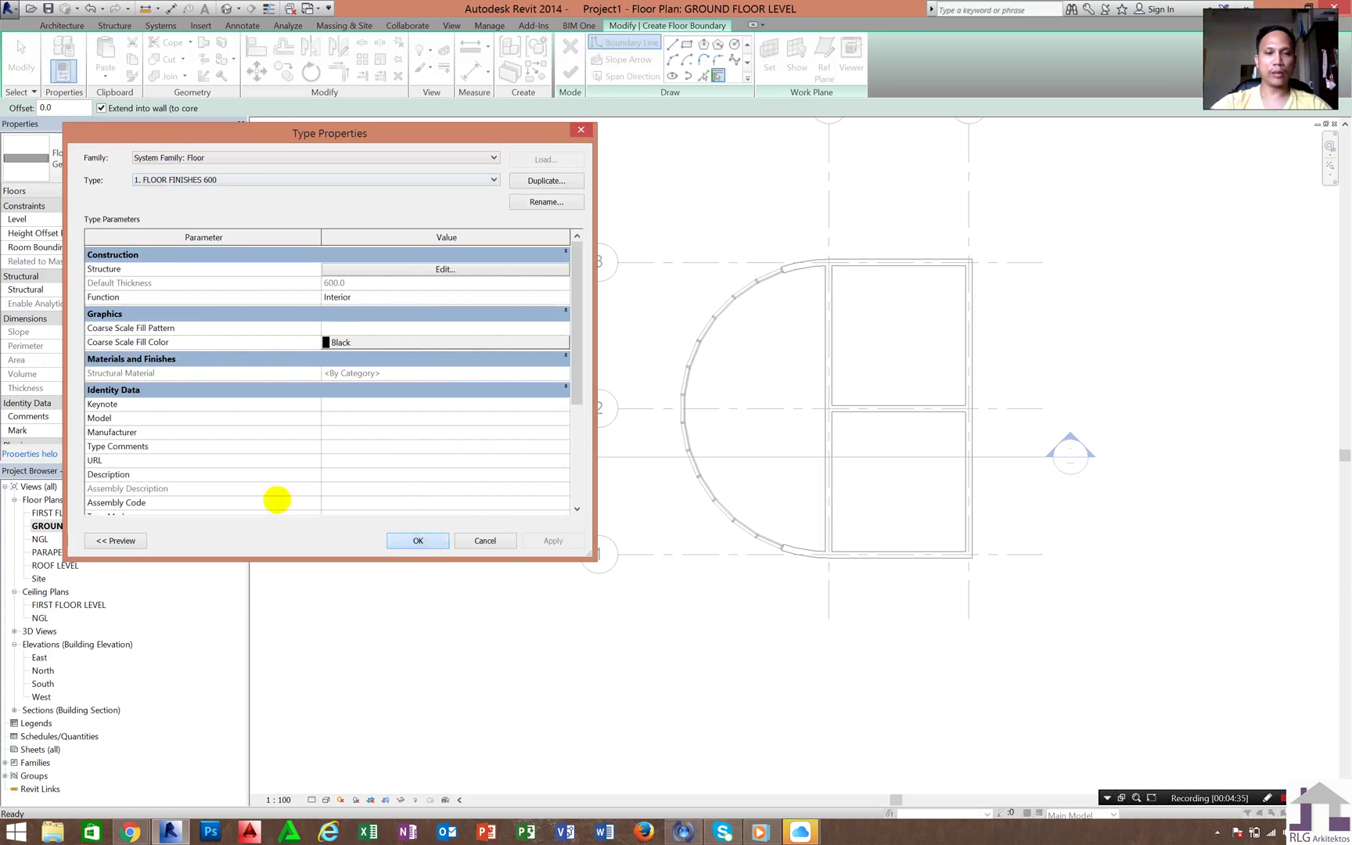
key(Return)
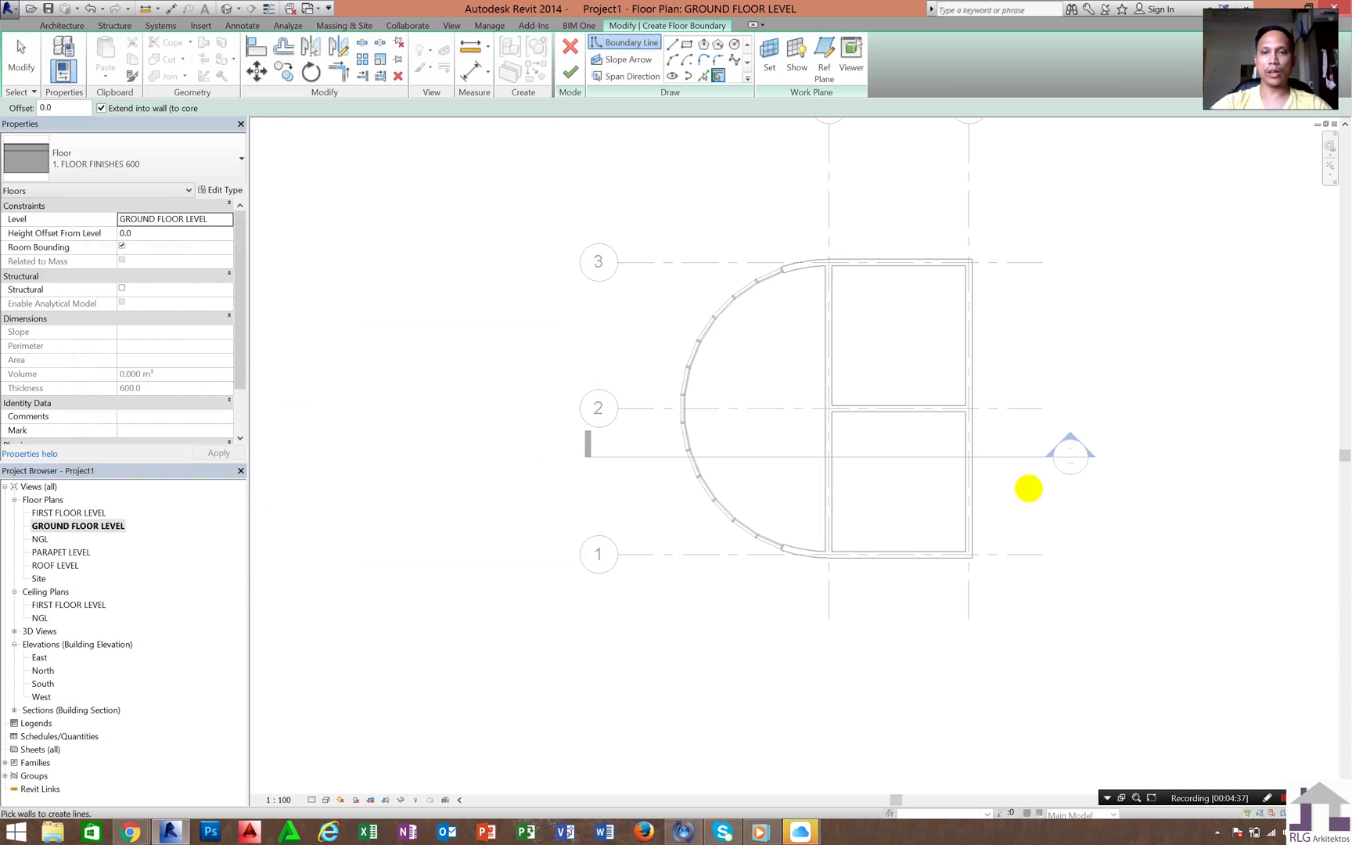
Step: Sketch a straight floor boundary line along the inner face of the grid 3 wall, from the outer inside corner across to the partition wall
scroll(945, 410, up, 4)
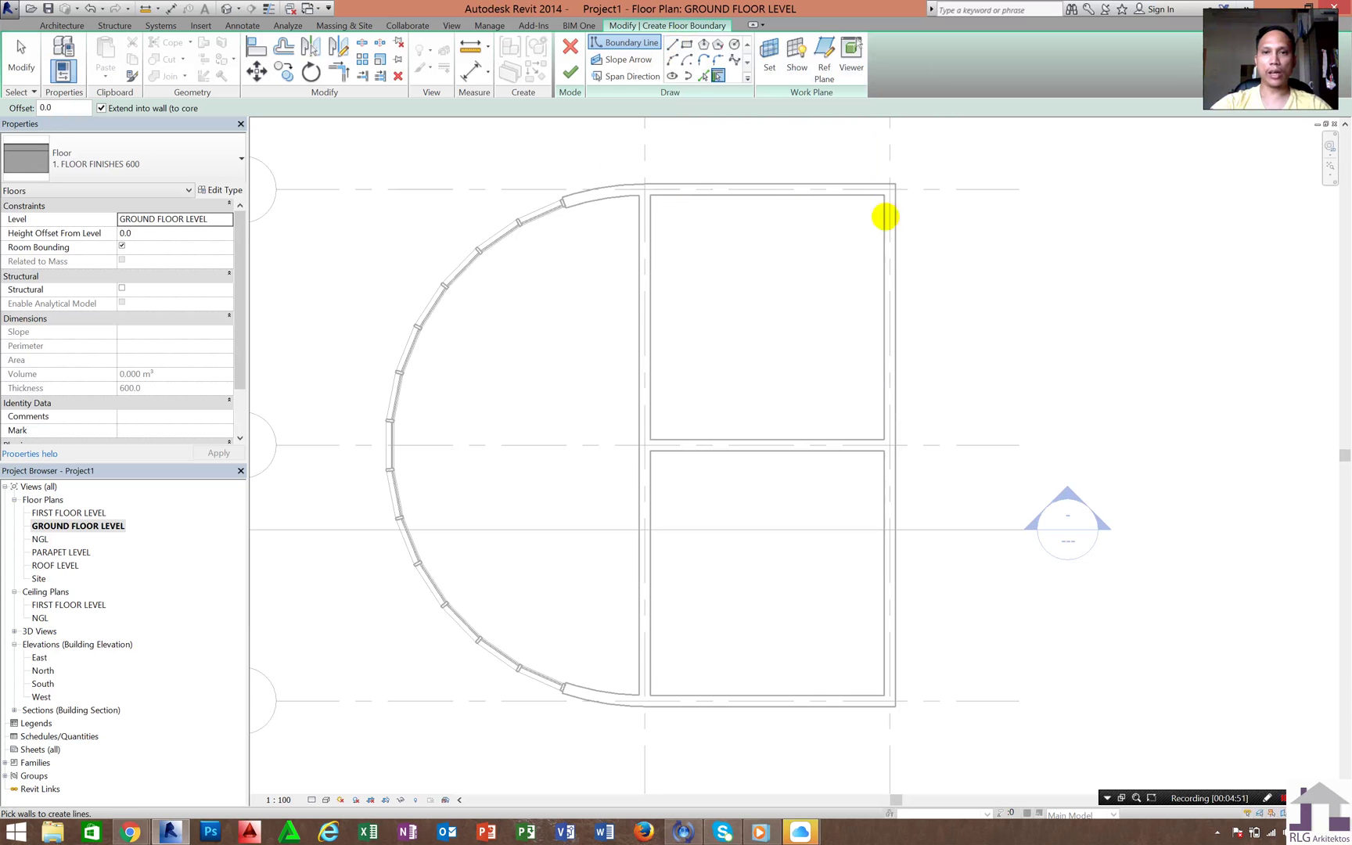
click(884, 211)
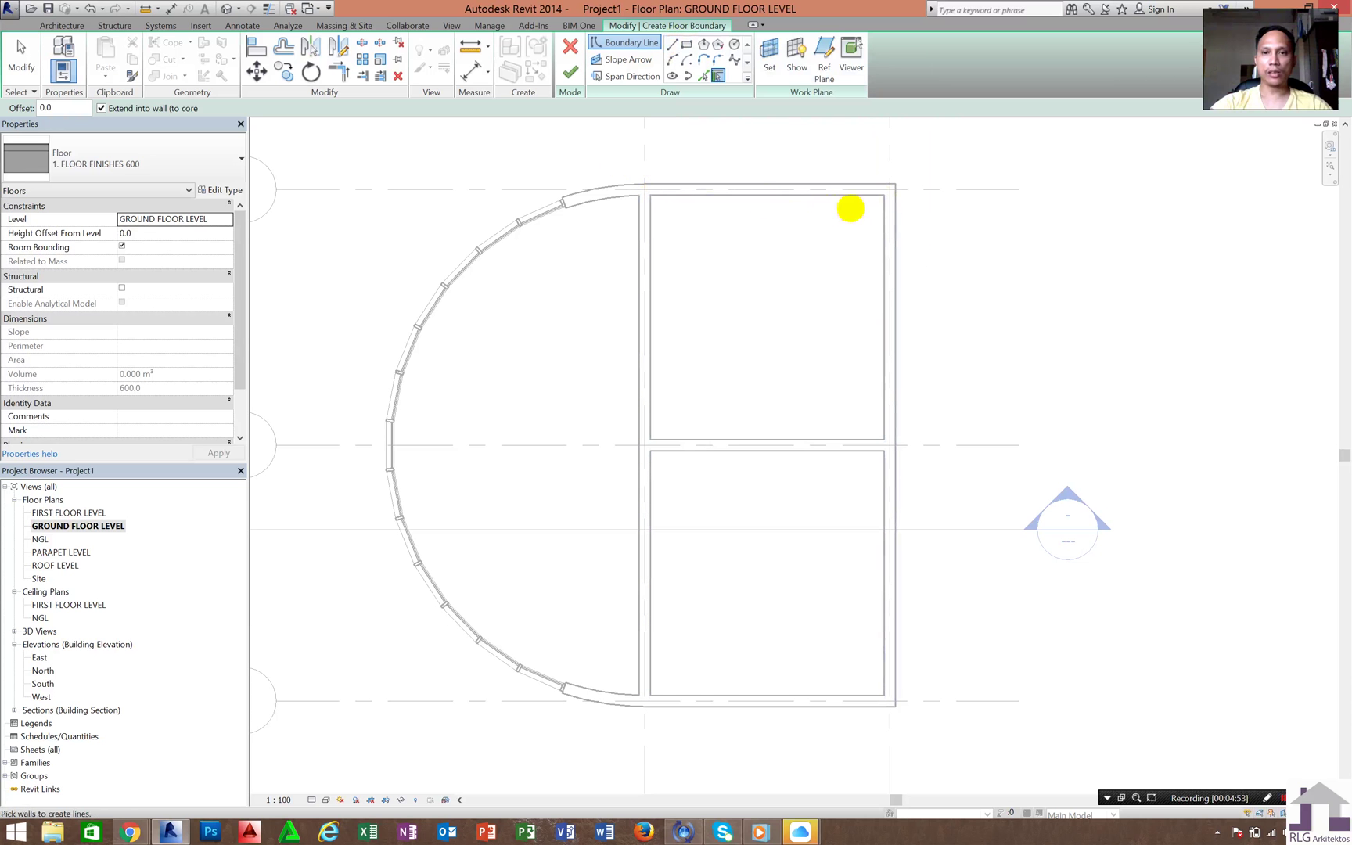
click(876, 199)
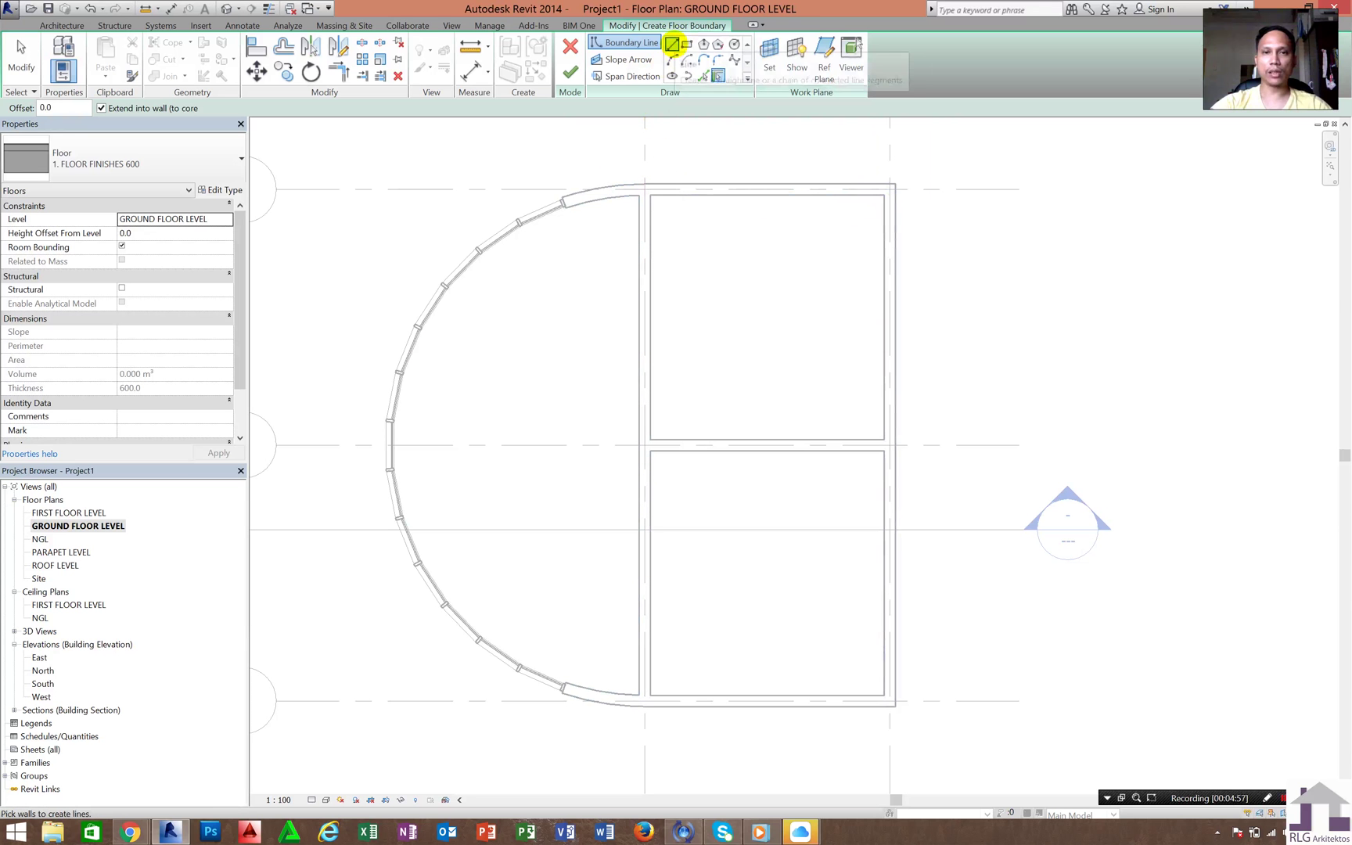
click(672, 45)
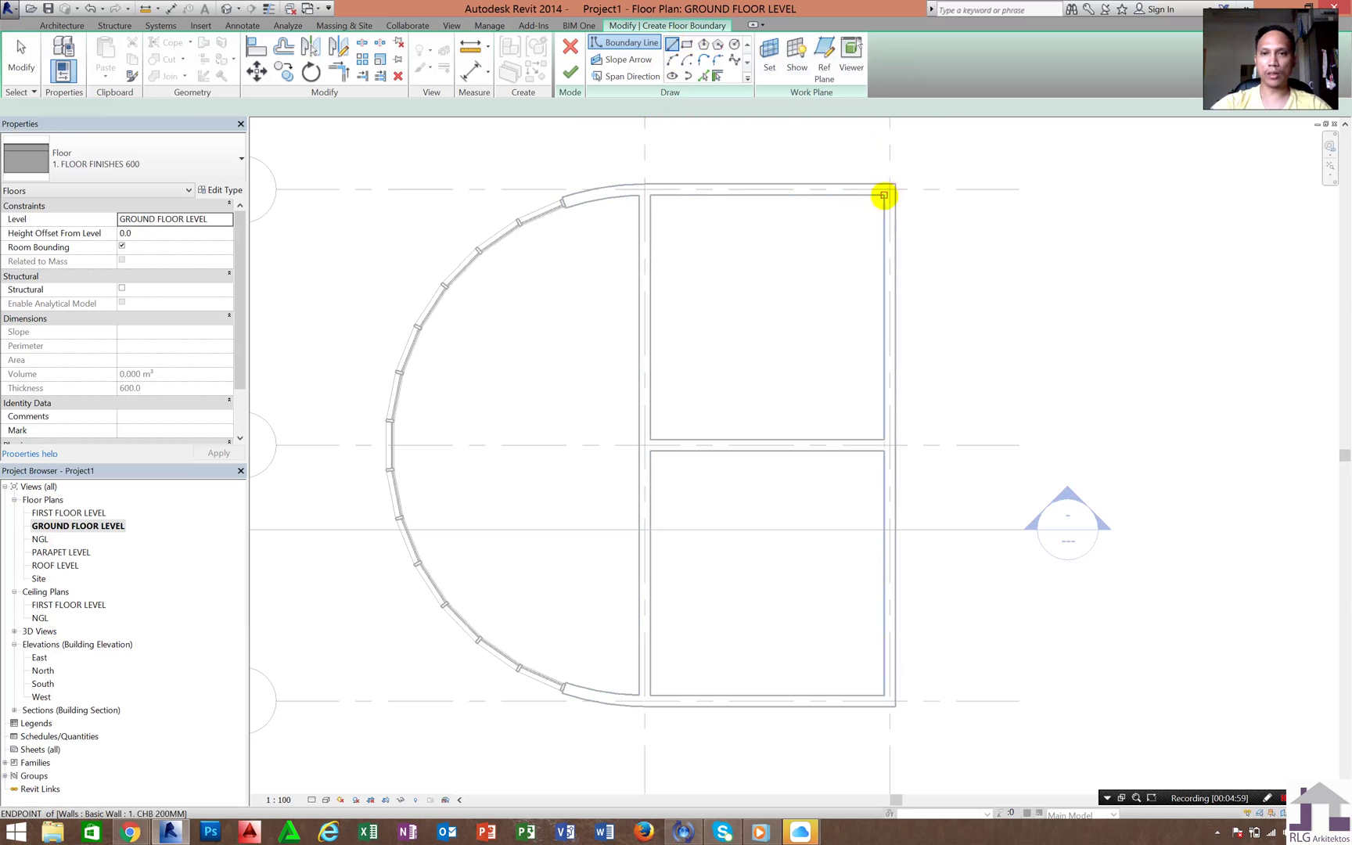
click(884, 195)
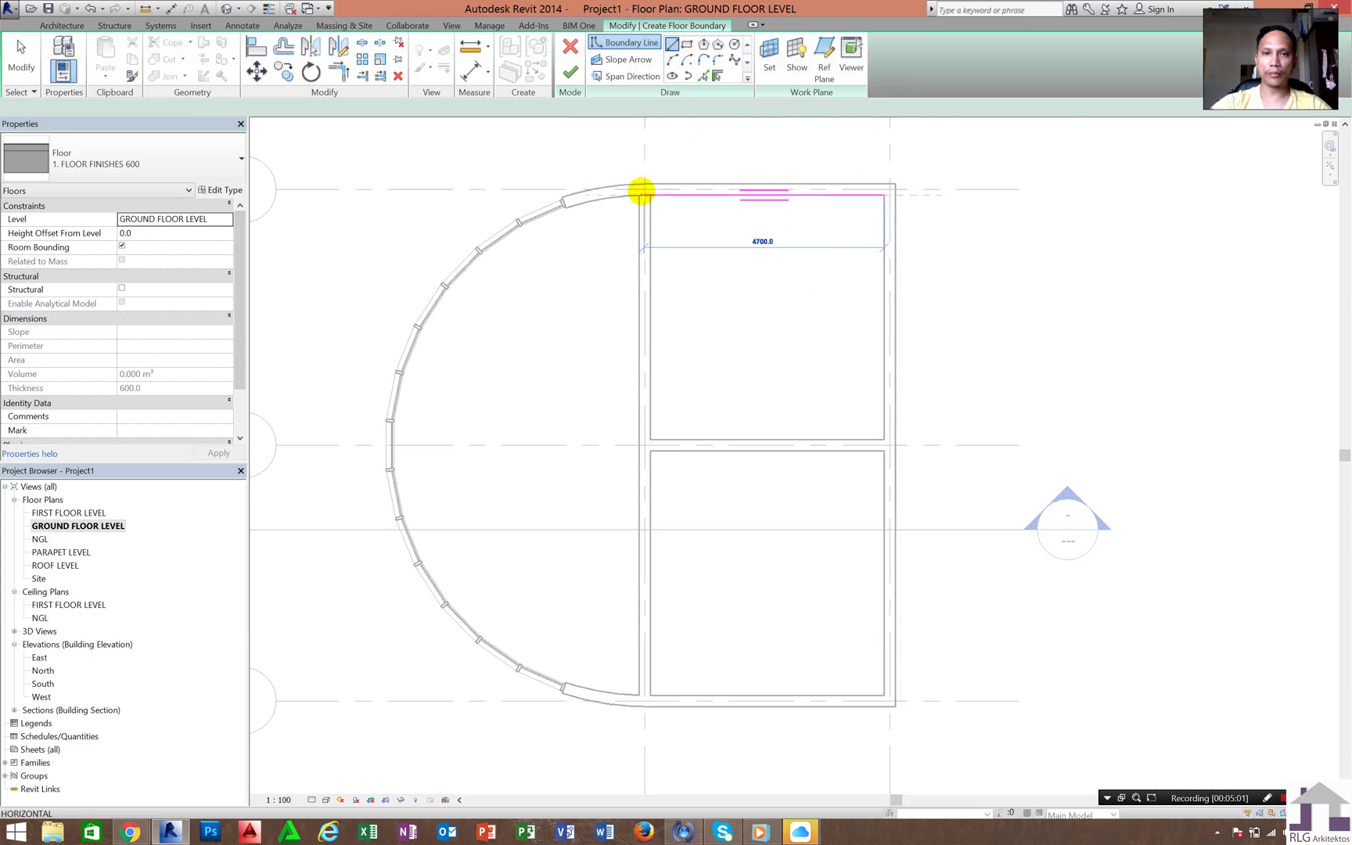
click(640, 193)
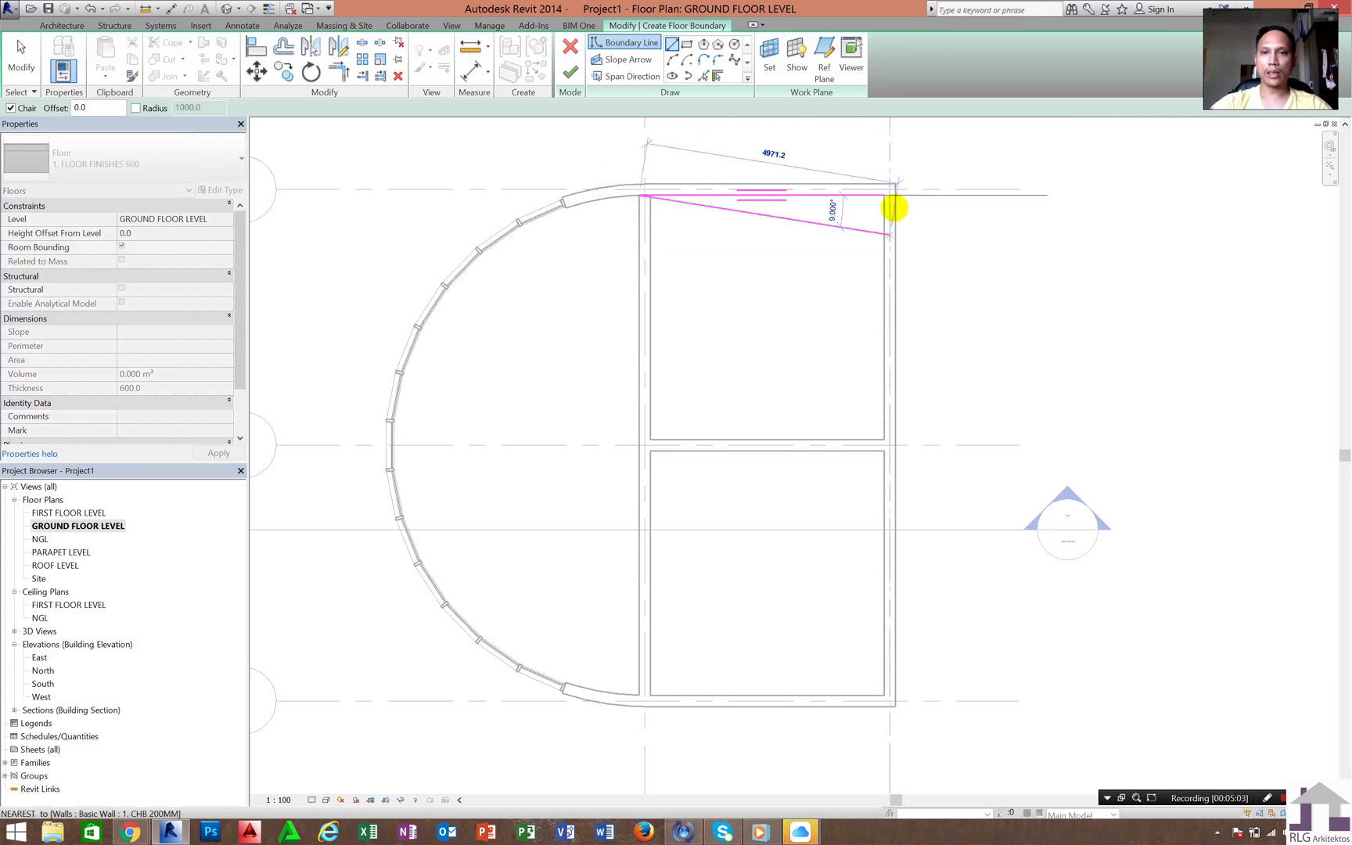
click(882, 196)
click(883, 197)
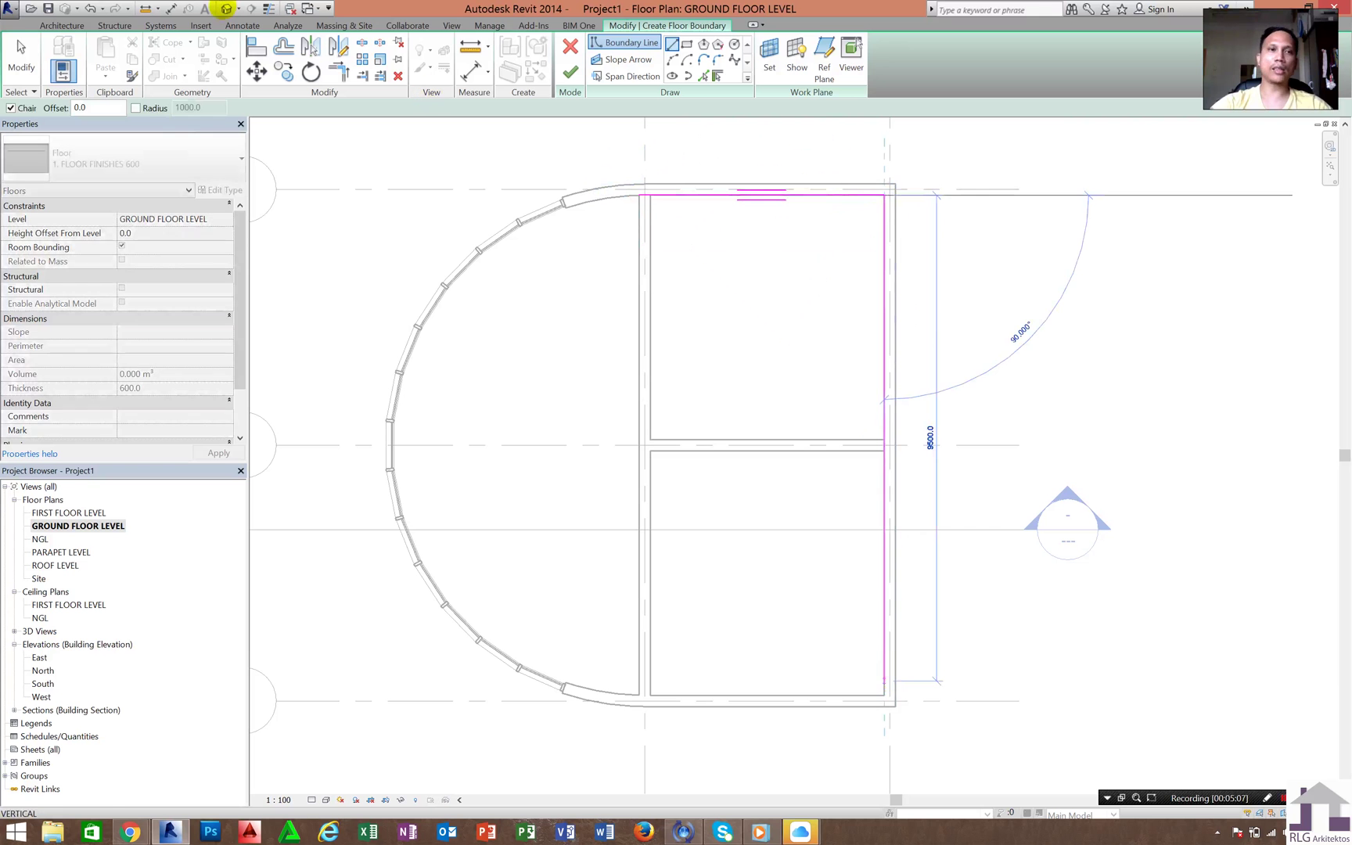
click(19, 49)
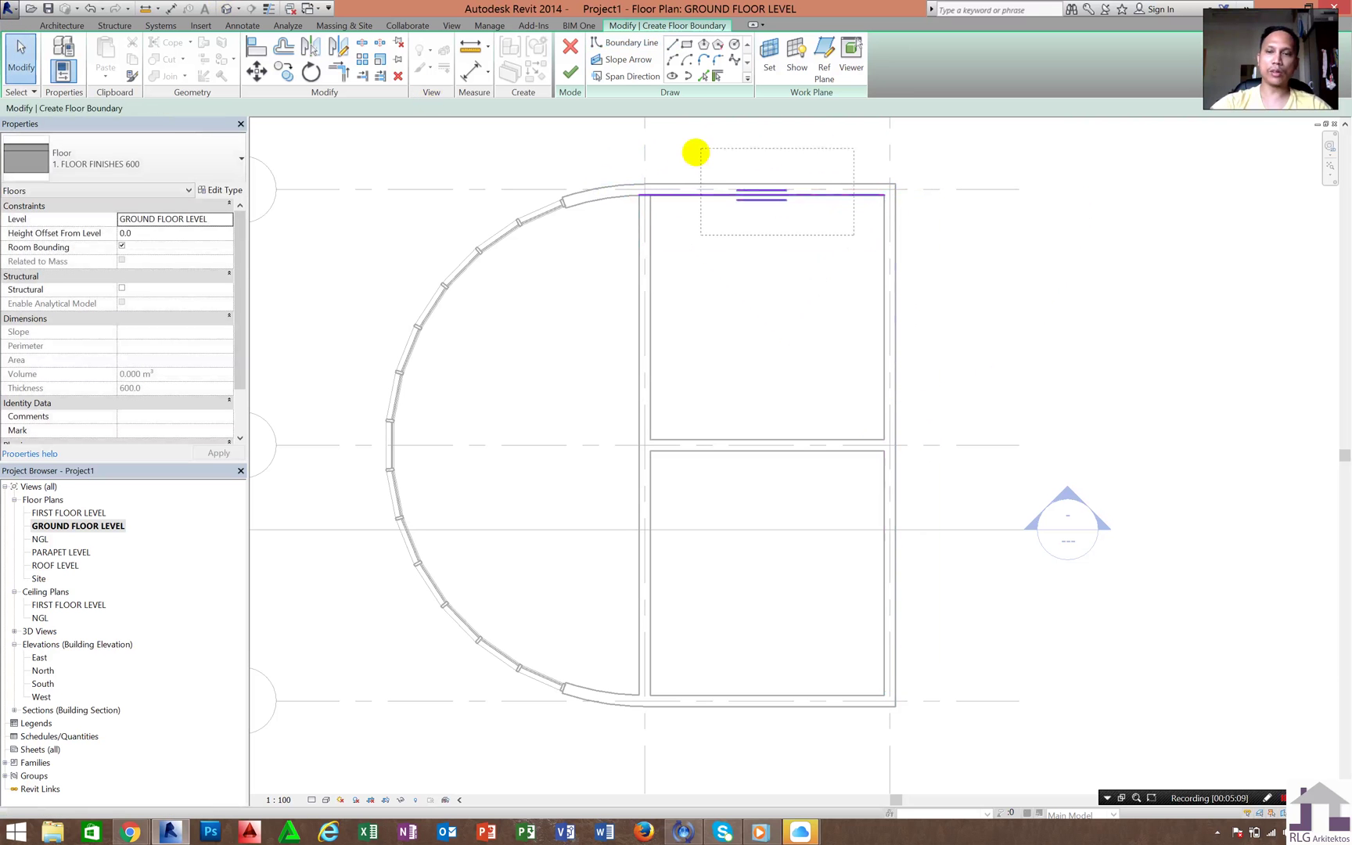
Step: Delete the sketched line and pick the inner edges of the grid 3, curved, grid 1 and outer straight walls as floor boundary lines
click(694, 154)
click(756, 142)
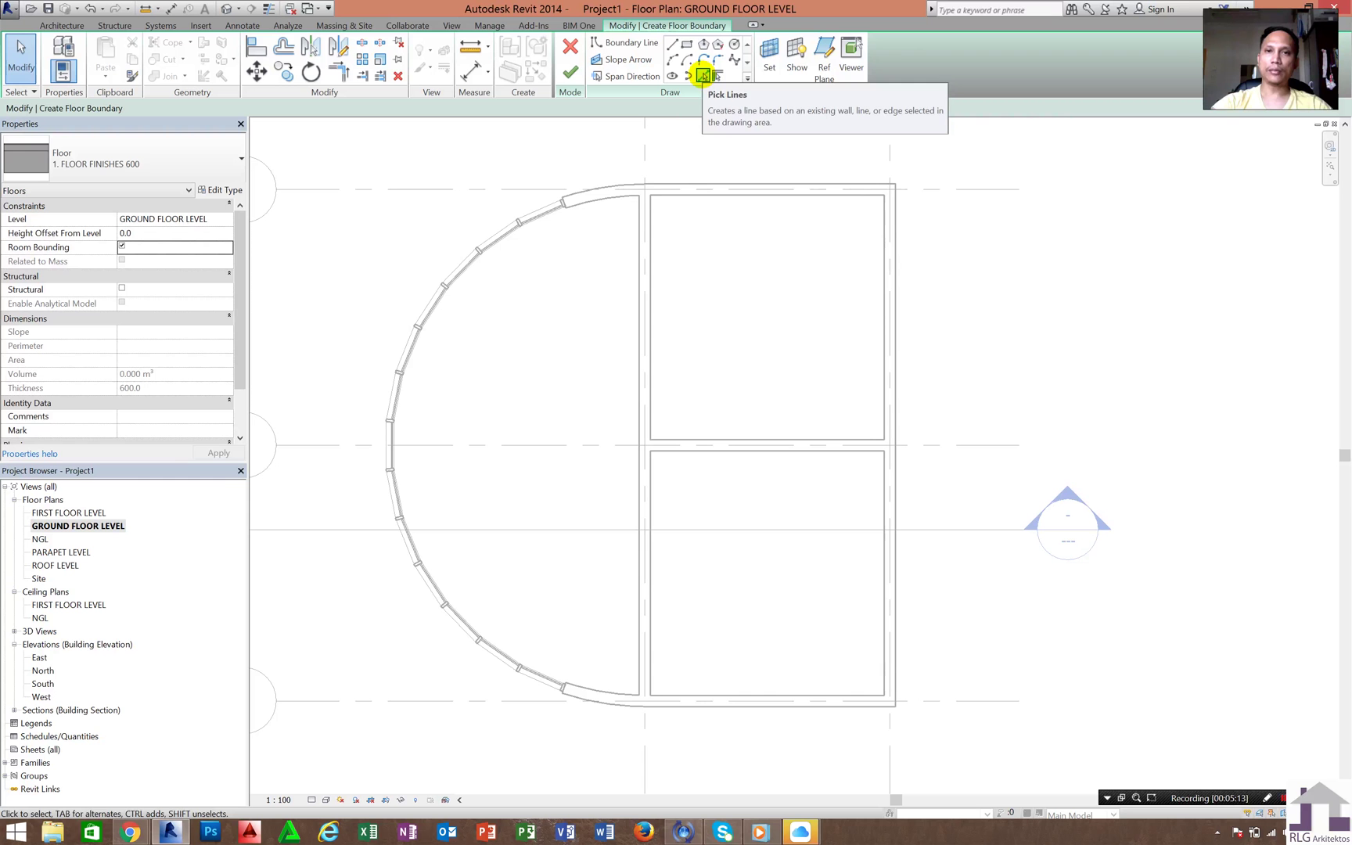
click(703, 75)
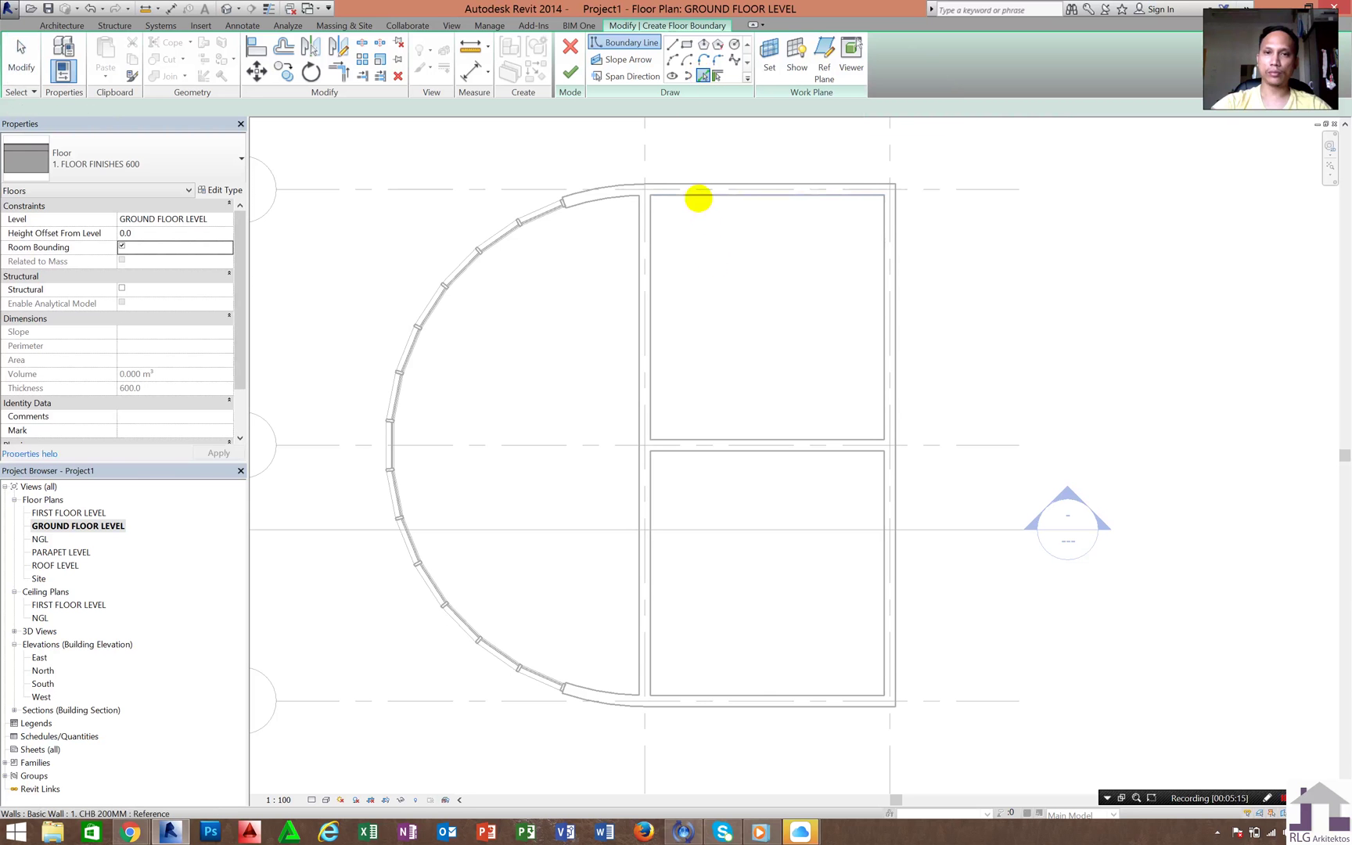
click(603, 202)
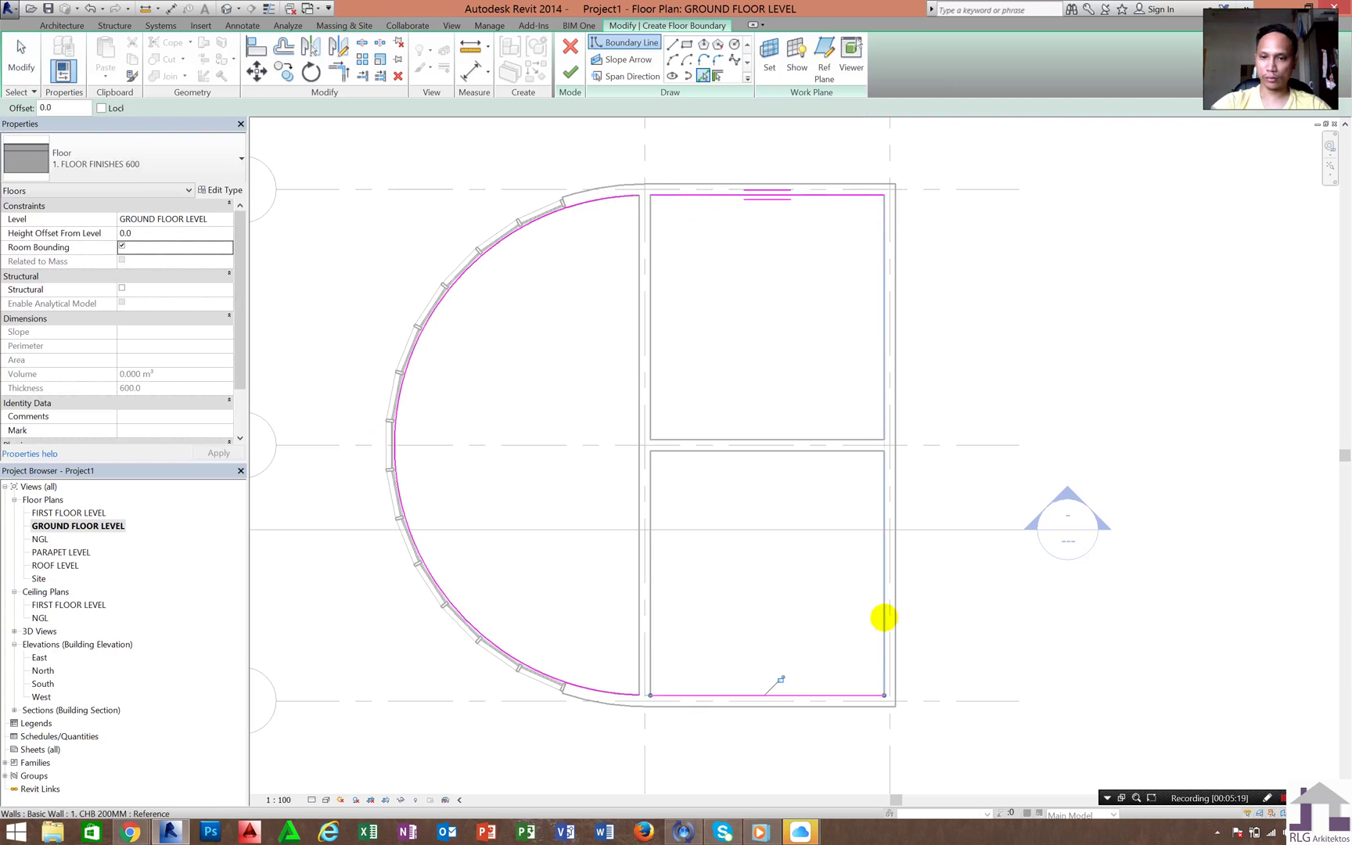
click(882, 618)
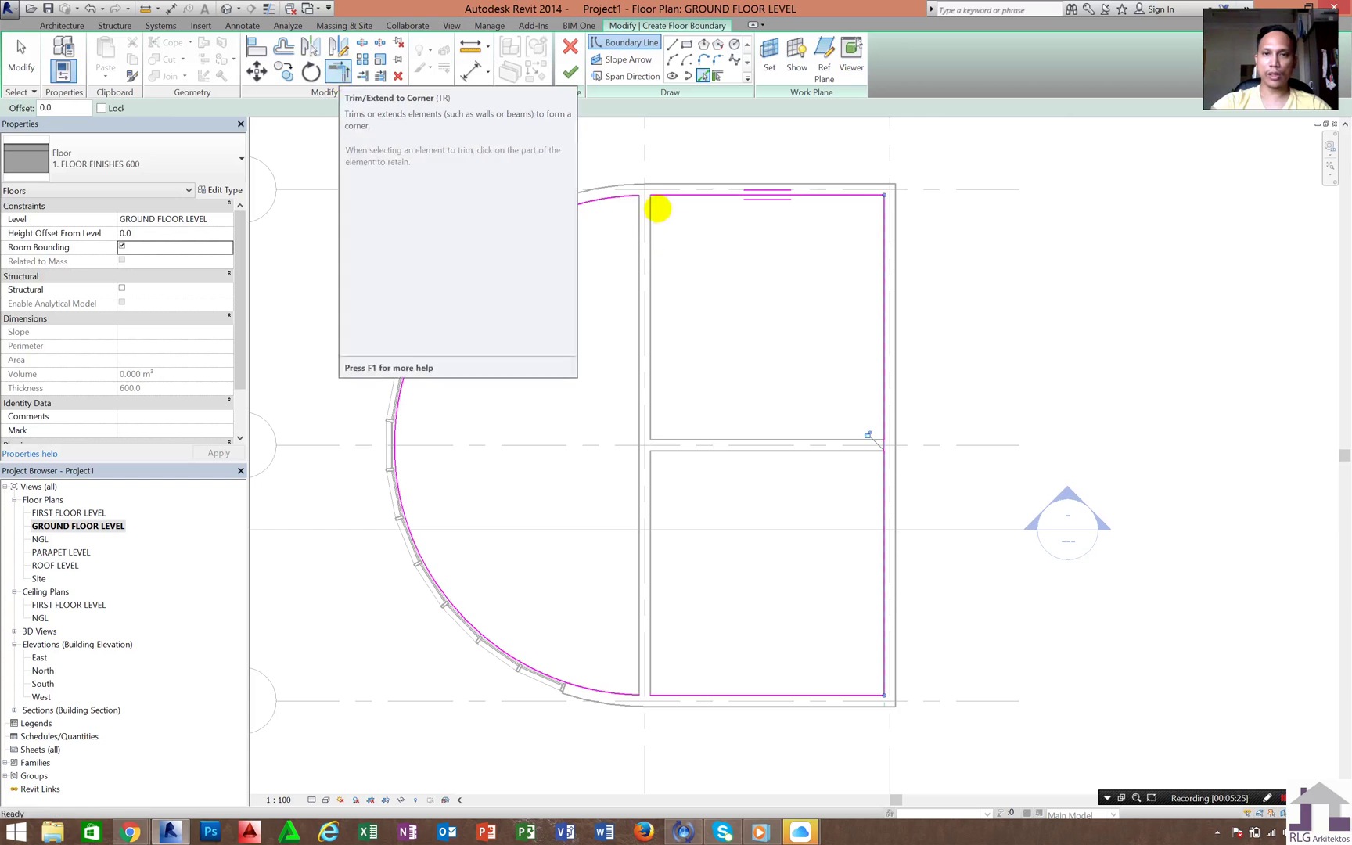
Step: Trim or extend the curved boundary line to meet the straight grid 3 and grid 1 boundary lines at both ends
click(338, 72)
click(623, 197)
click(672, 192)
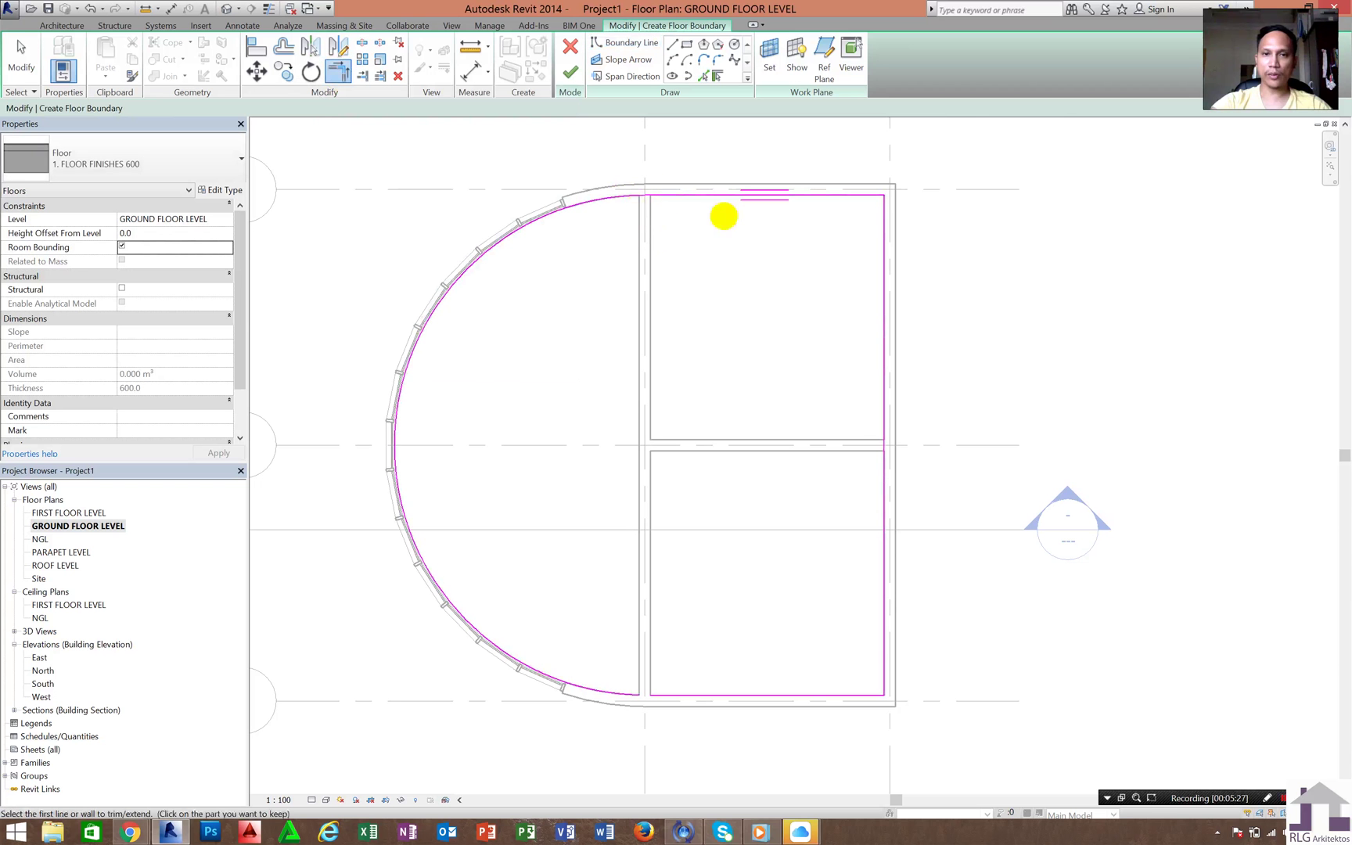
click(677, 699)
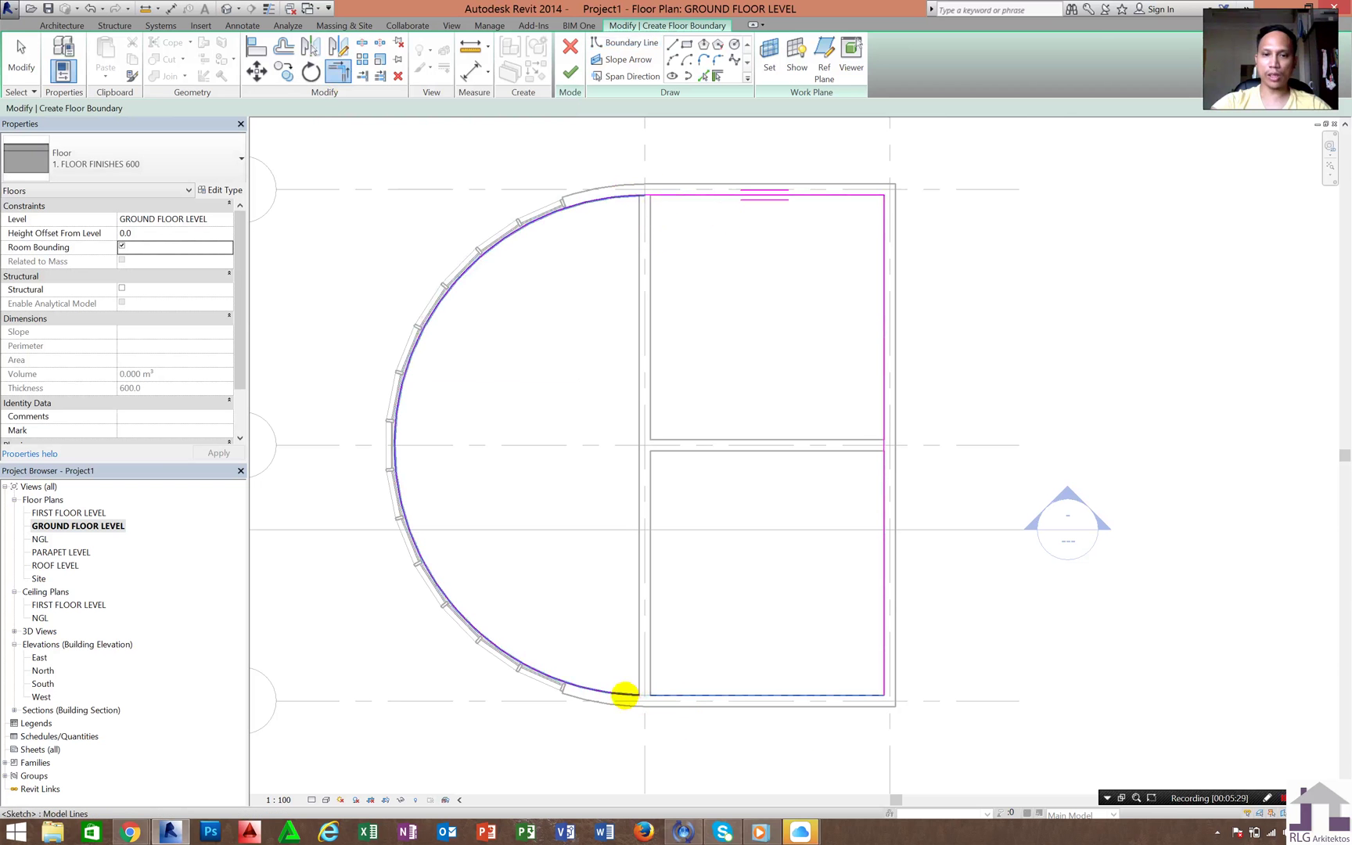
click(625, 697)
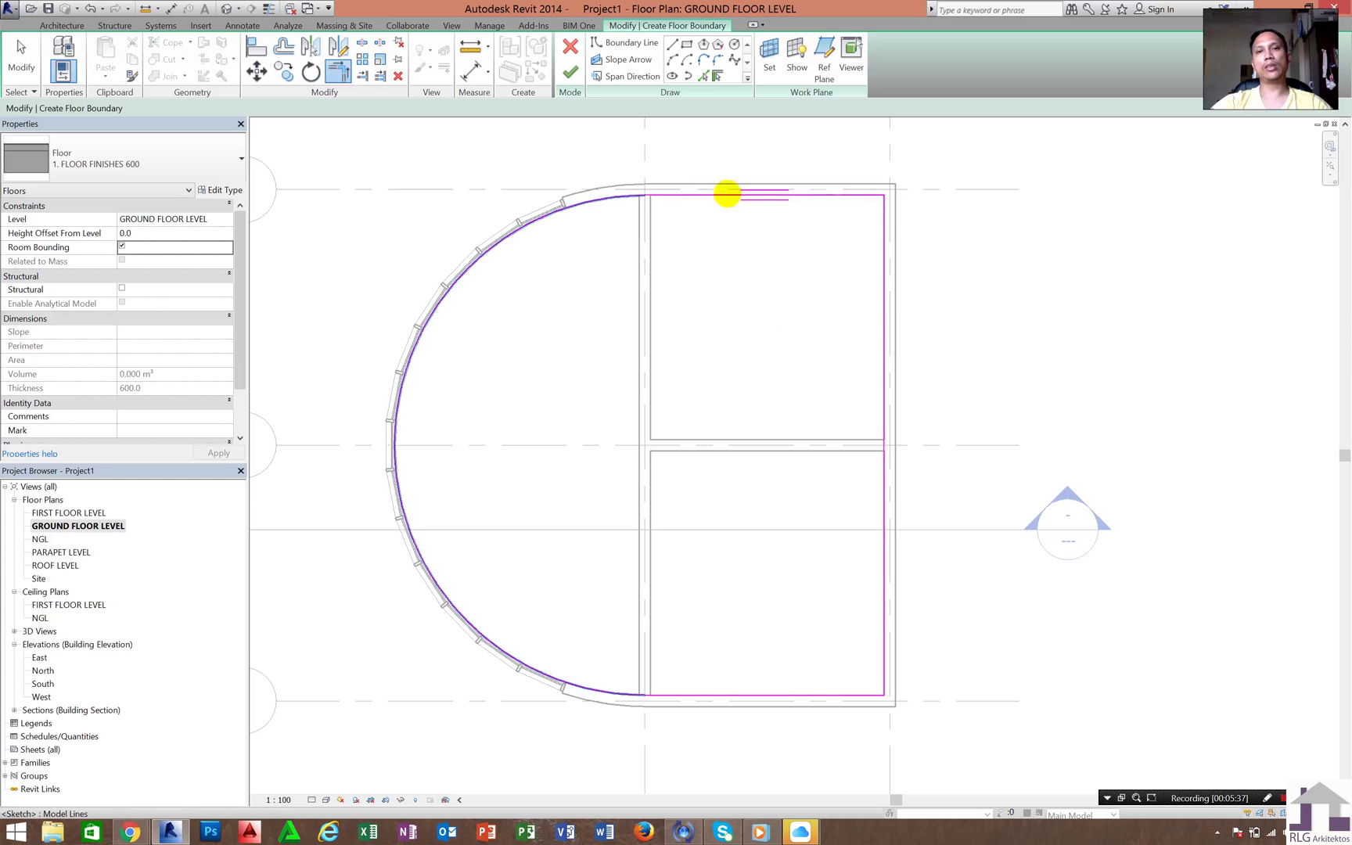
Step: Stretch the grid 3 boundary line past the outer wall corner and try to finish the floor sketch
click(865, 195)
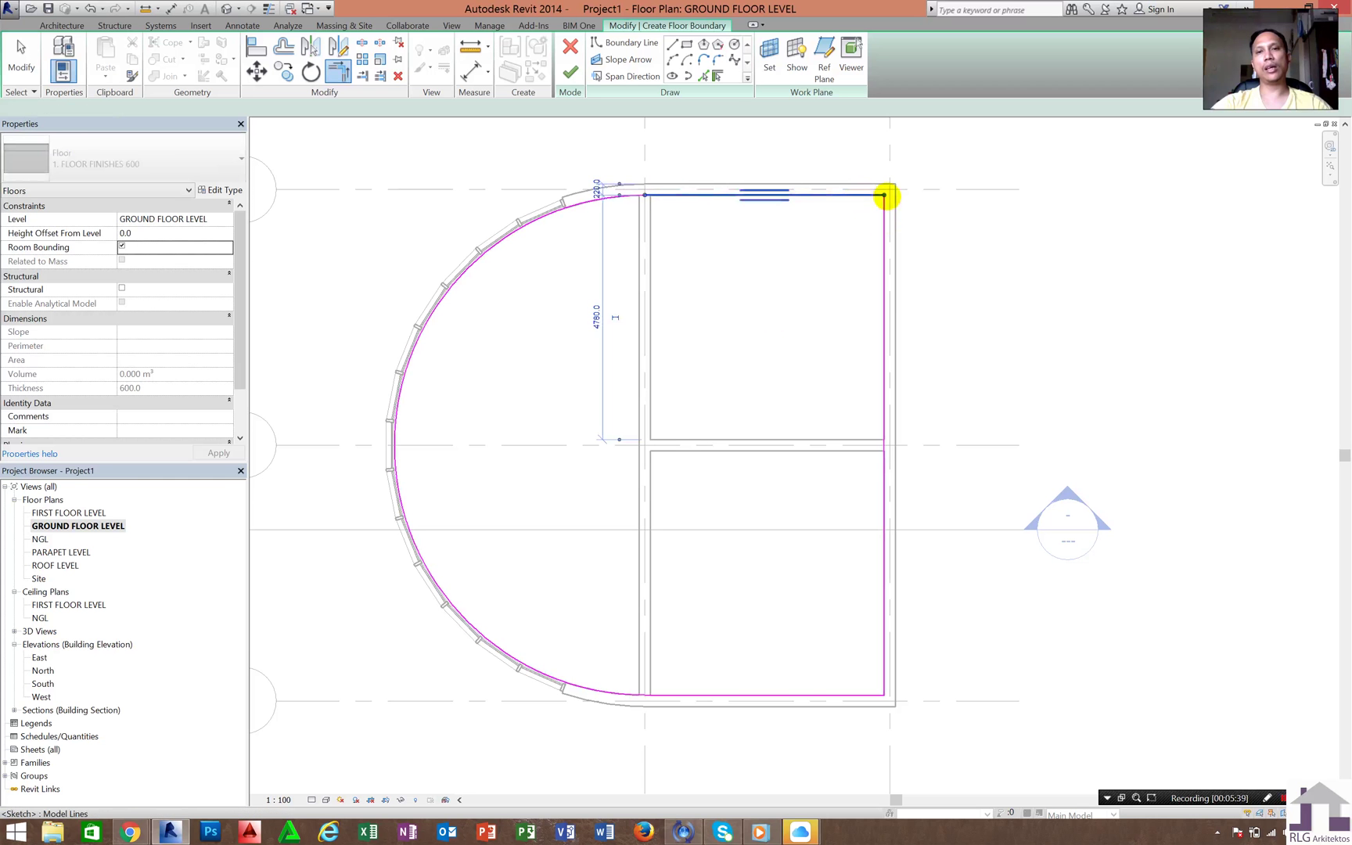
drag(933, 196, 935, 195)
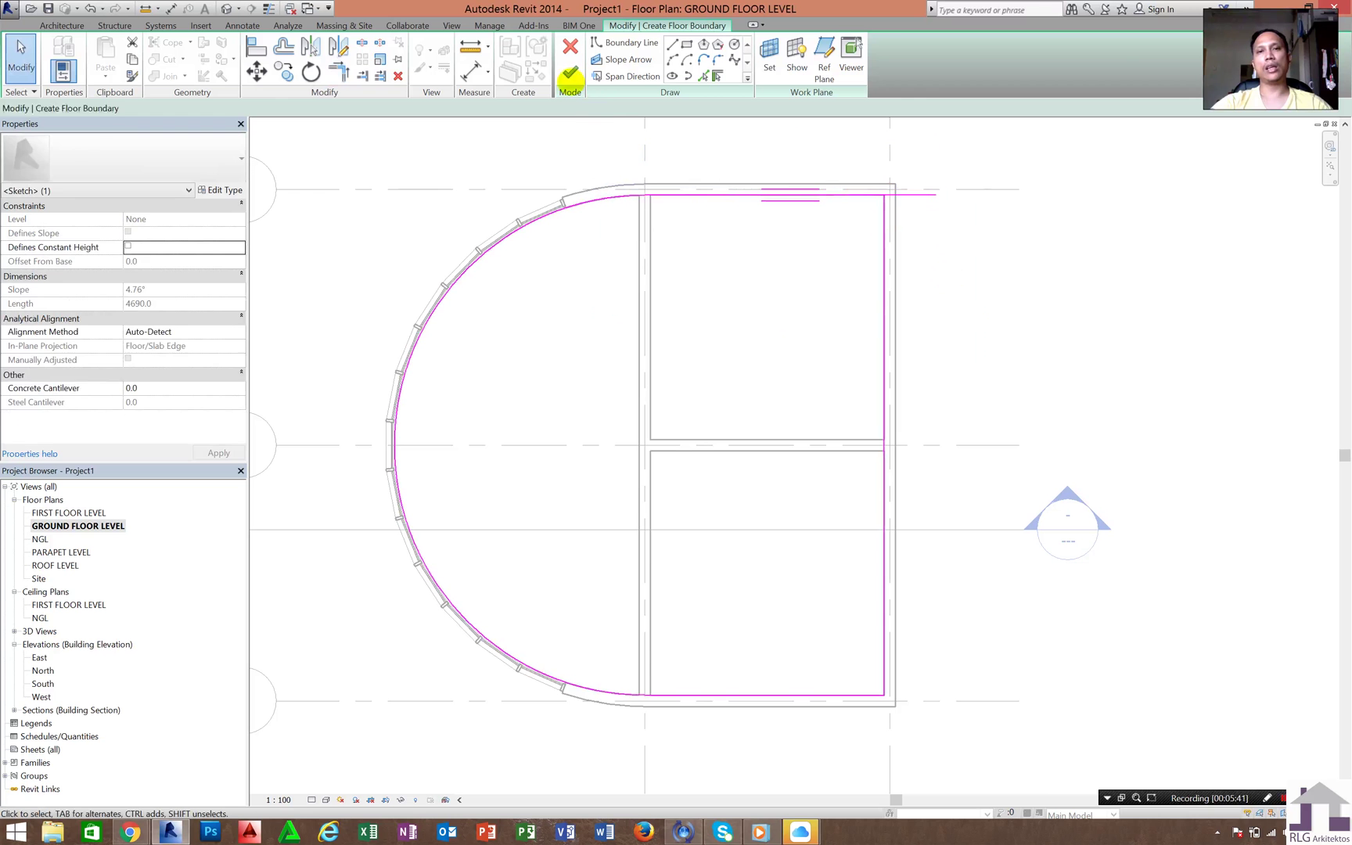
click(570, 72)
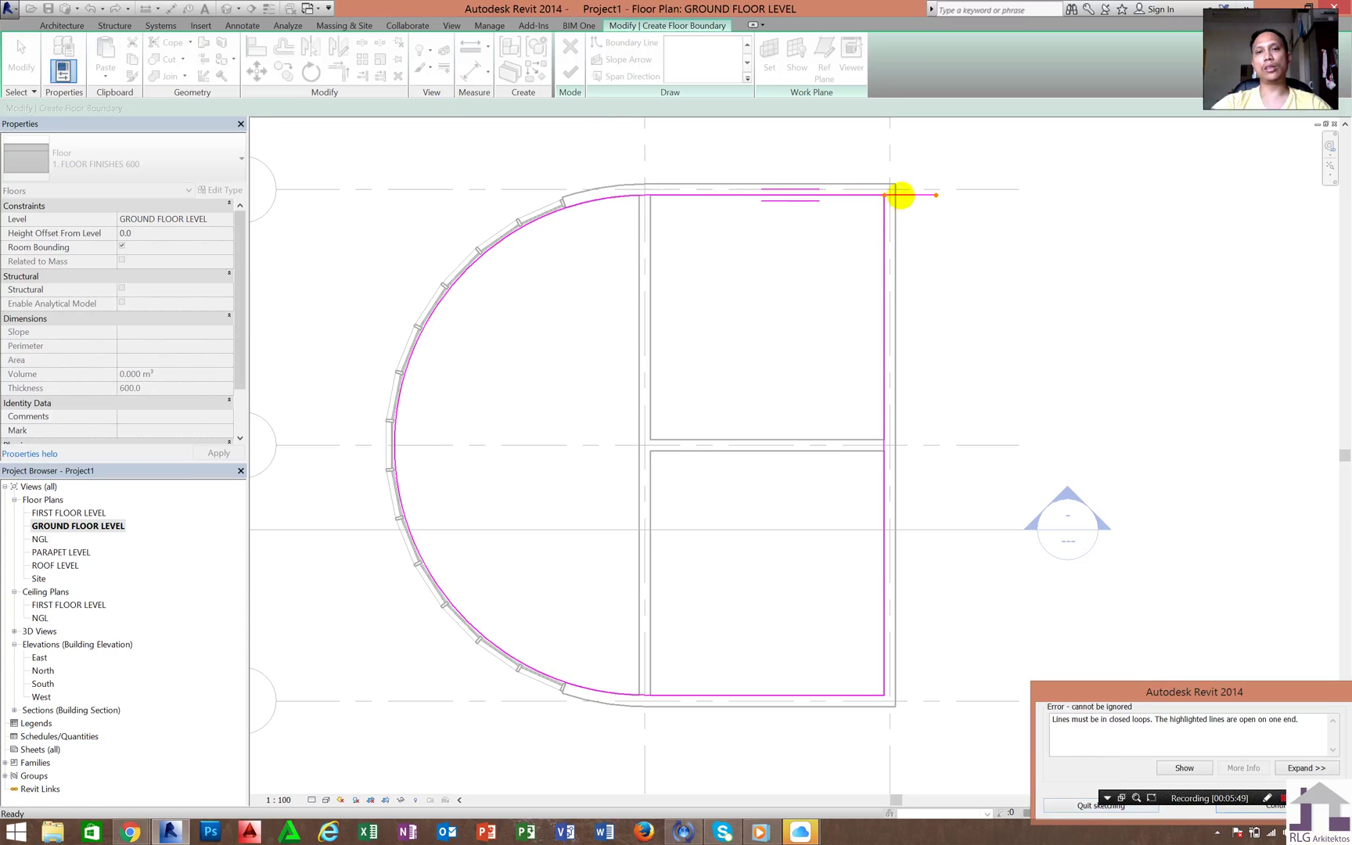
key(Escape)
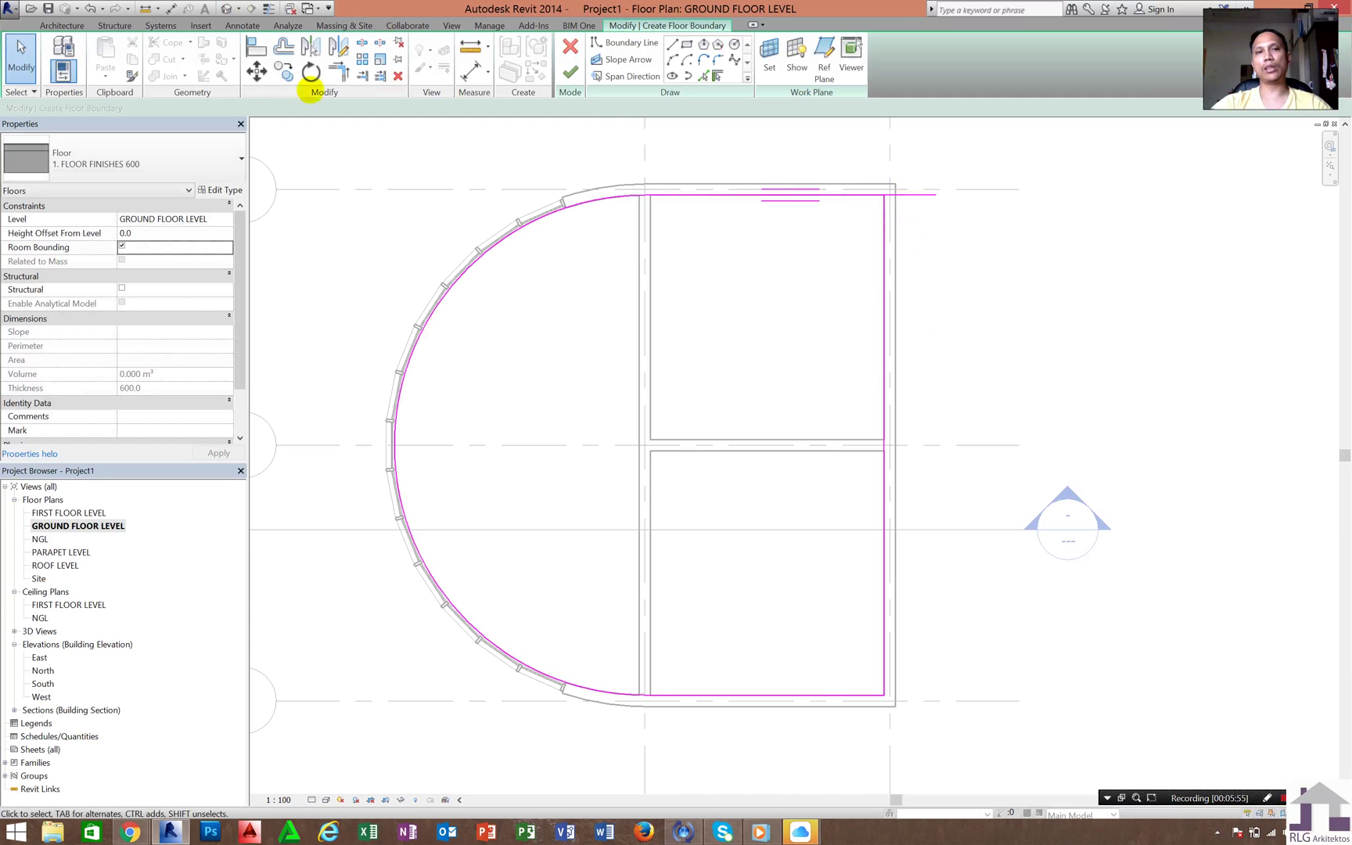
Step: Trim the overhanging grid 3 boundary line back to the outer corner and finish the floor sketch
click(338, 74)
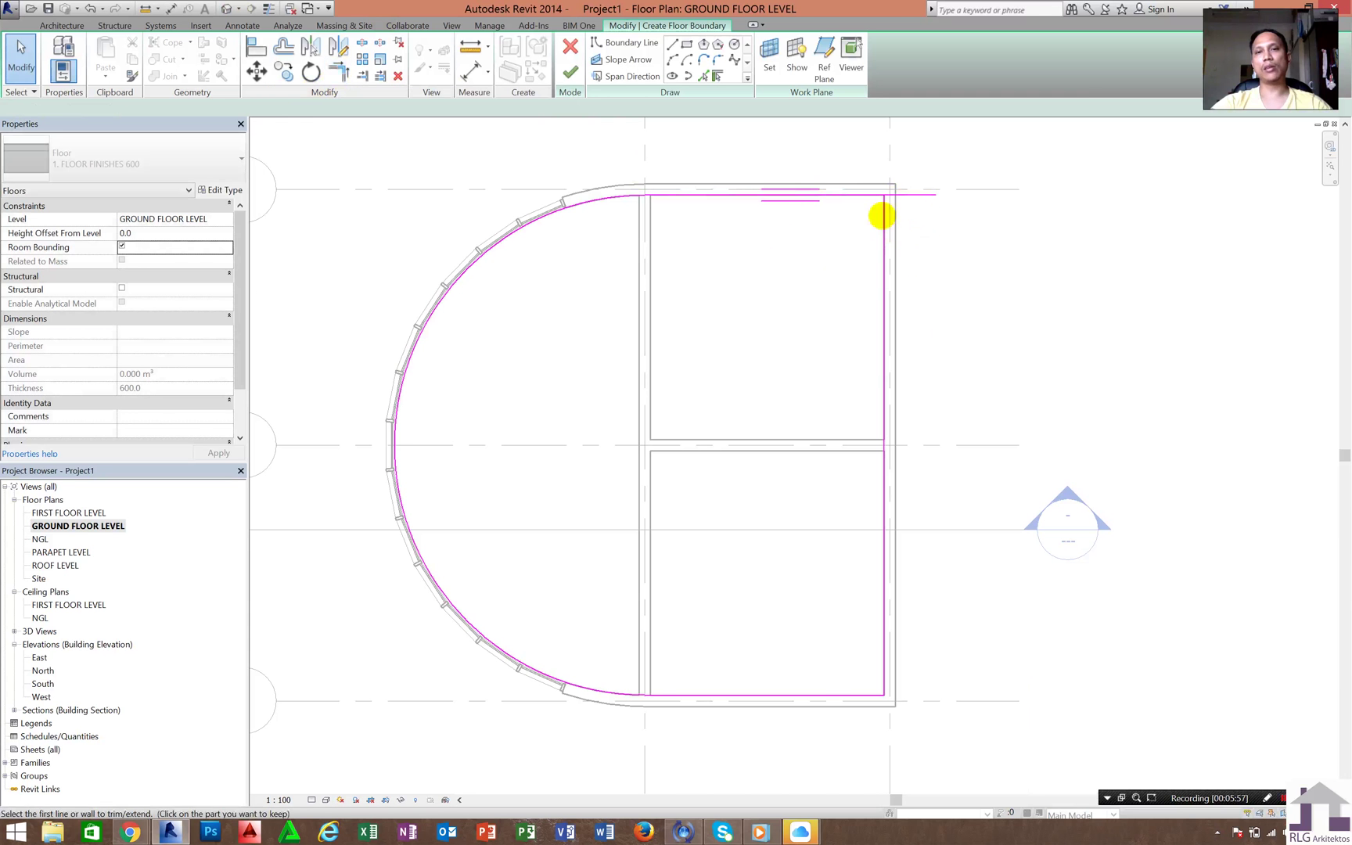
click(857, 199)
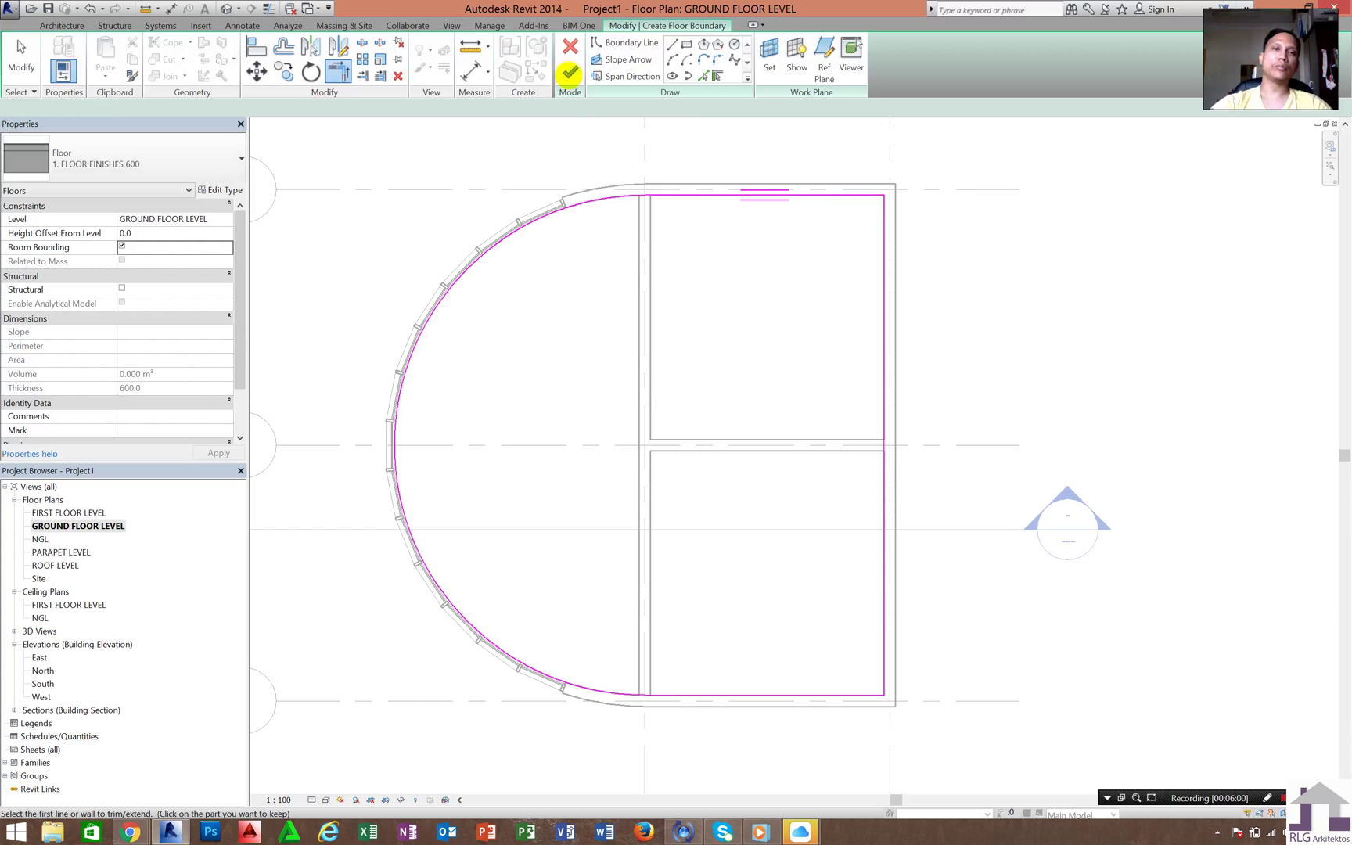
click(569, 73)
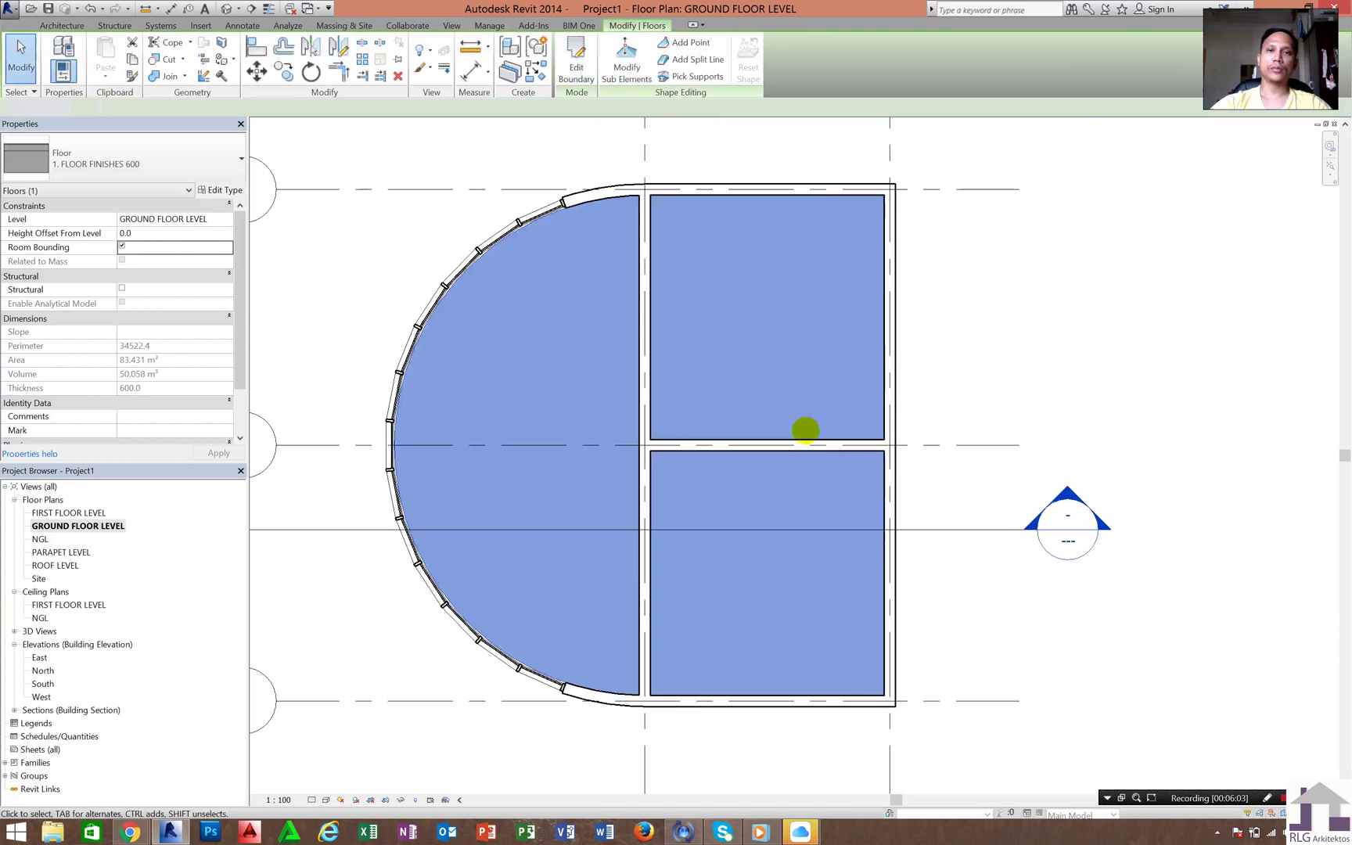
Step: Switch the plan view to a shaded visual style and delete the finished floor
click(574, 792)
click(326, 800)
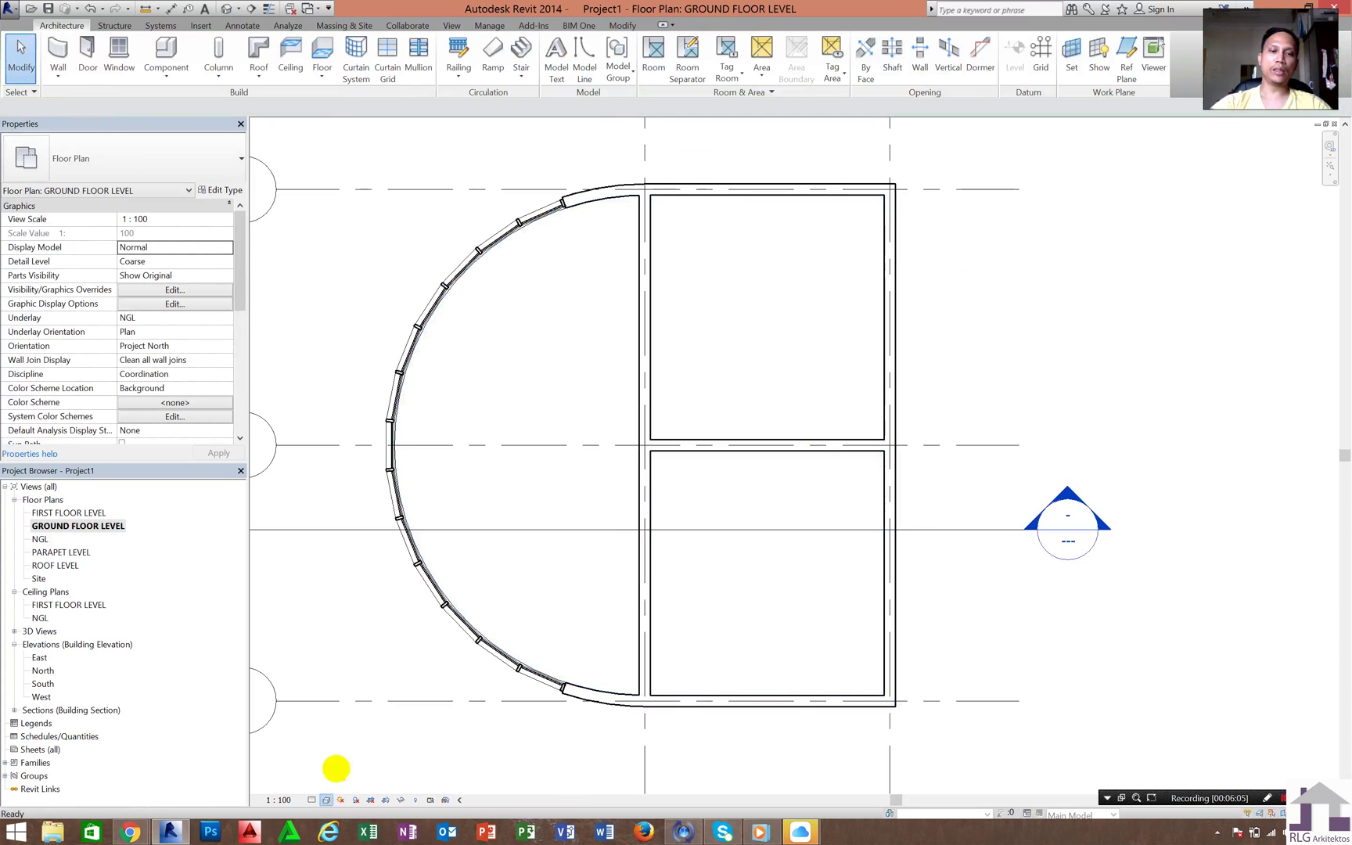
click(349, 742)
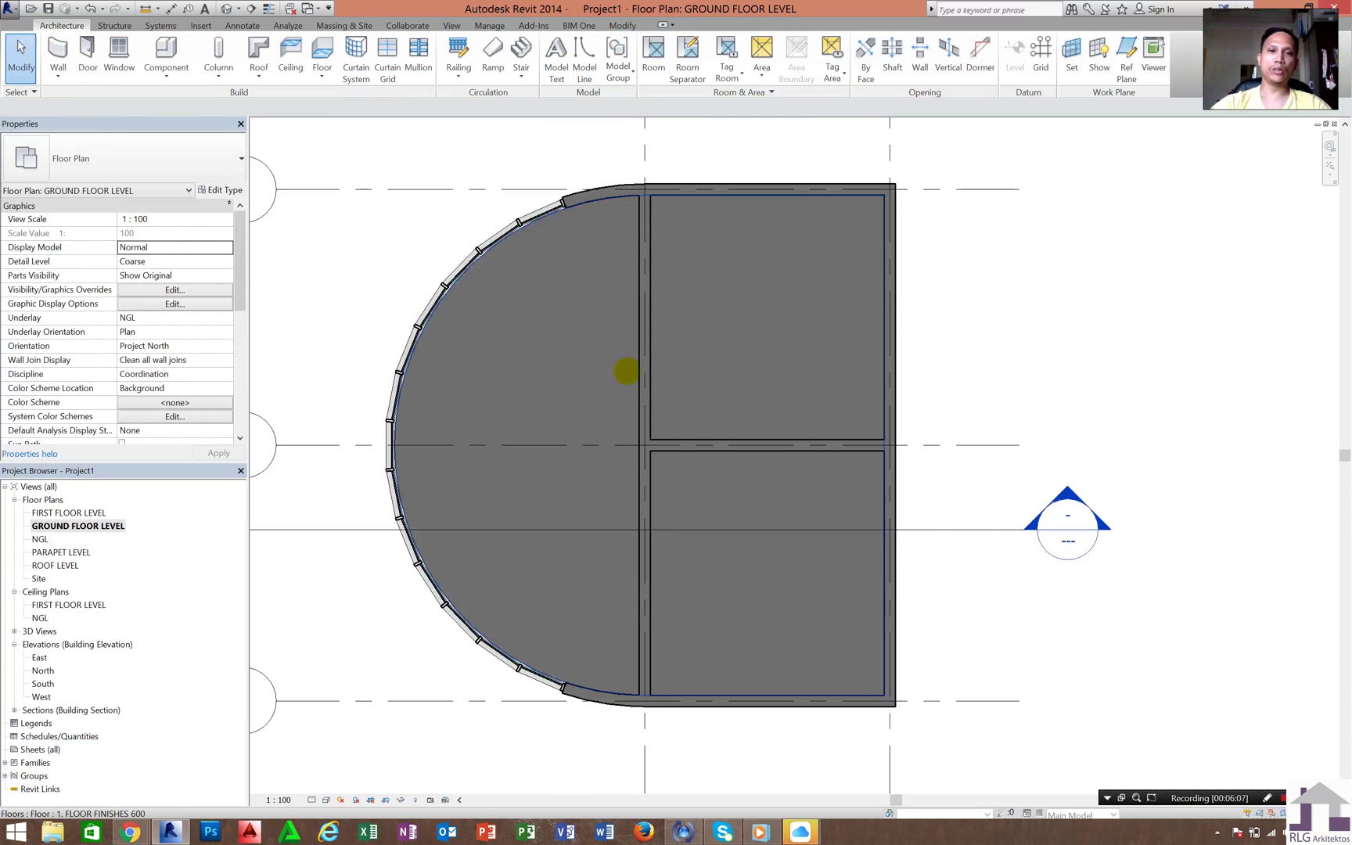
click(587, 318)
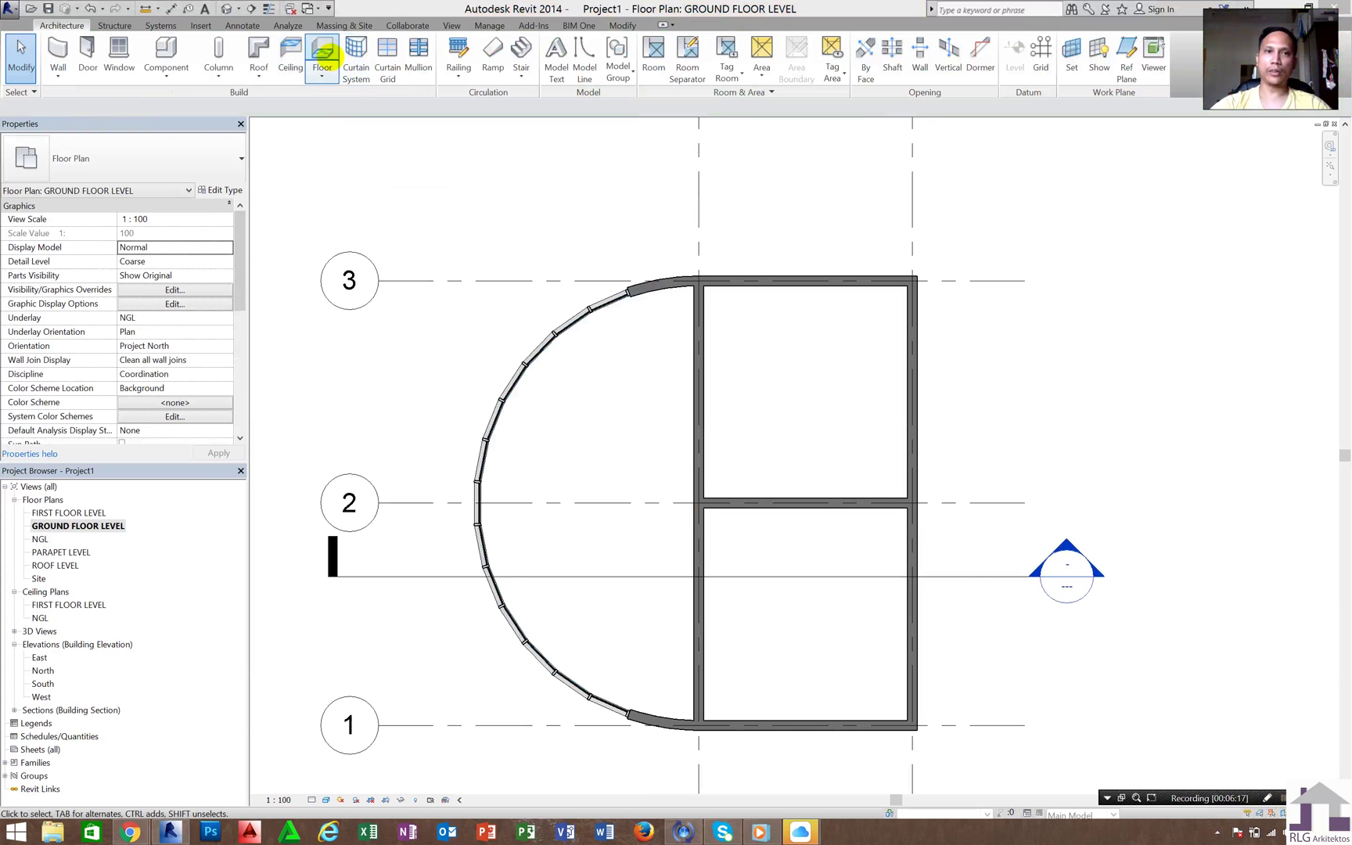
Step: Start a new floor and create its boundary with Pick Walls from the grid 3, curved, grid 1 and outer straight walls
click(323, 48)
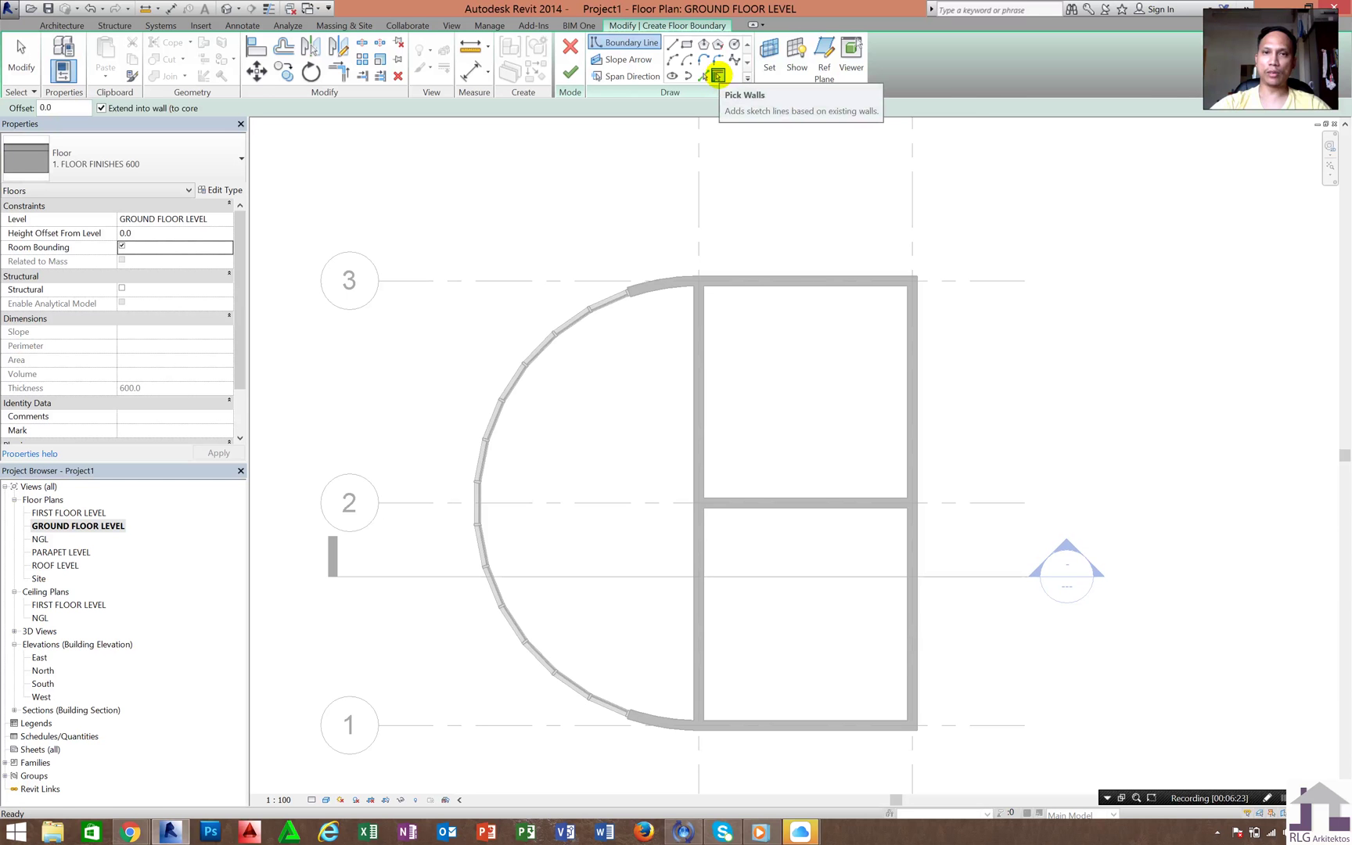
click(718, 75)
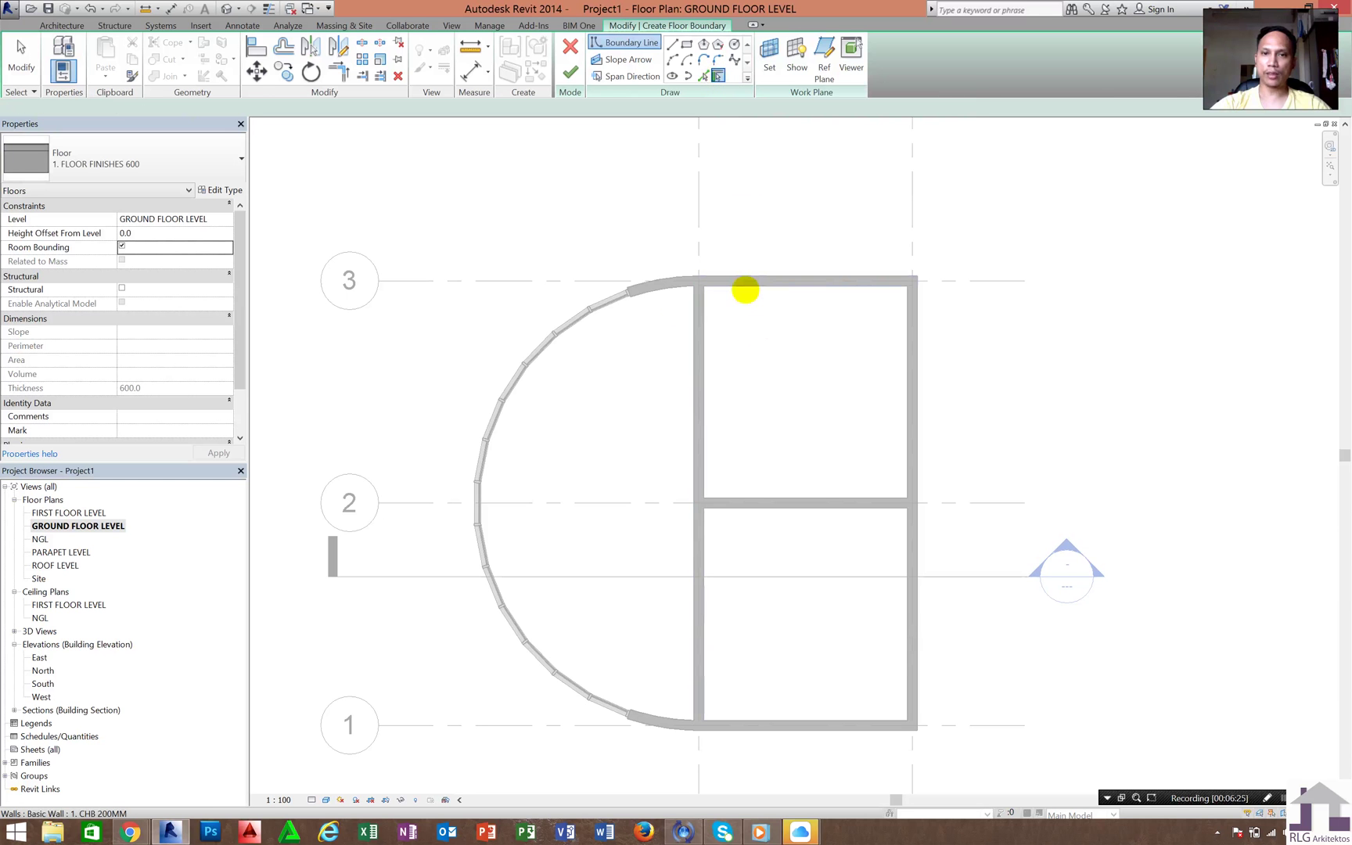
click(746, 291)
click(661, 291)
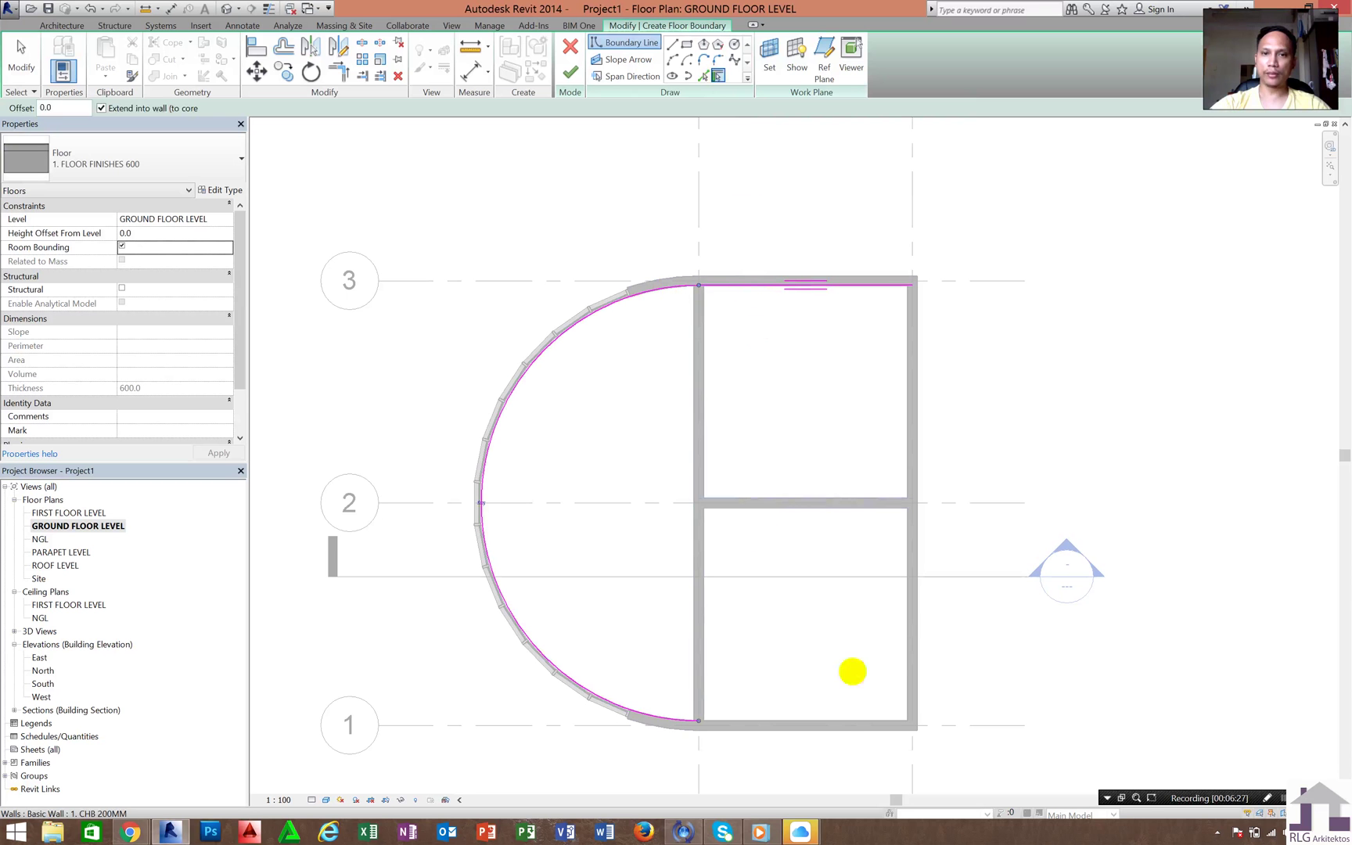
click(814, 720)
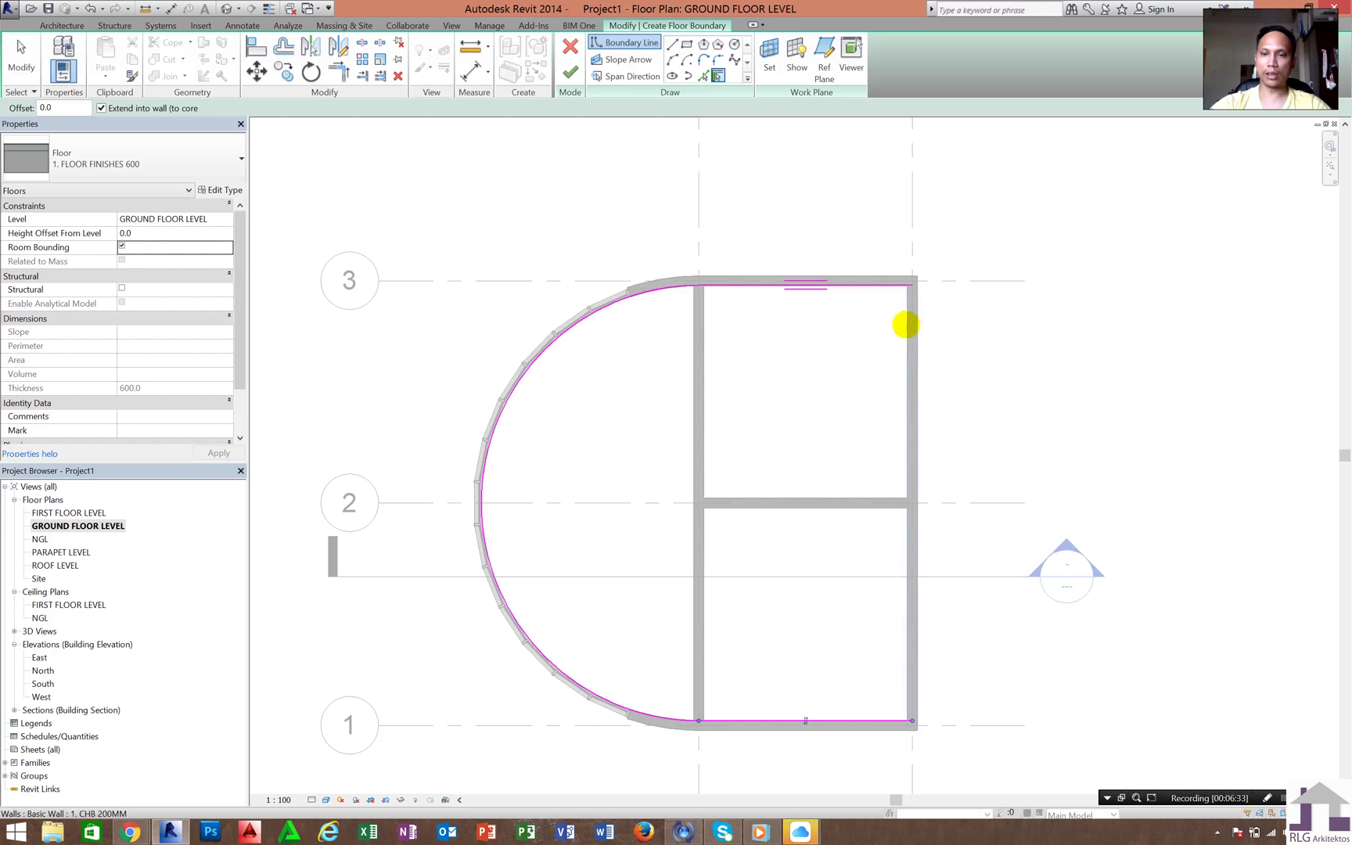
click(913, 378)
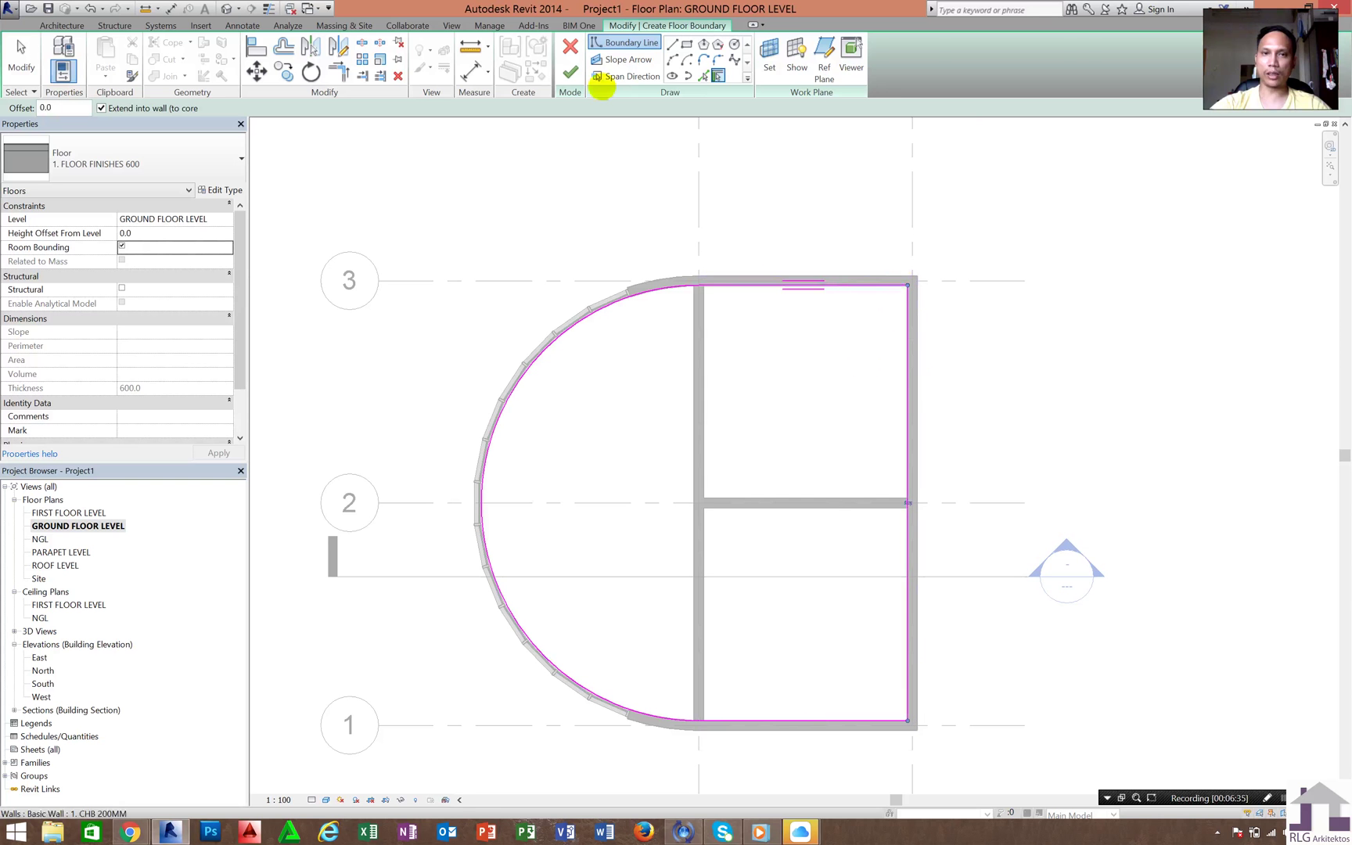
Step: Finish the floor sketch and agree to join the geometry and cut the overlapping volume out of the walls
click(570, 72)
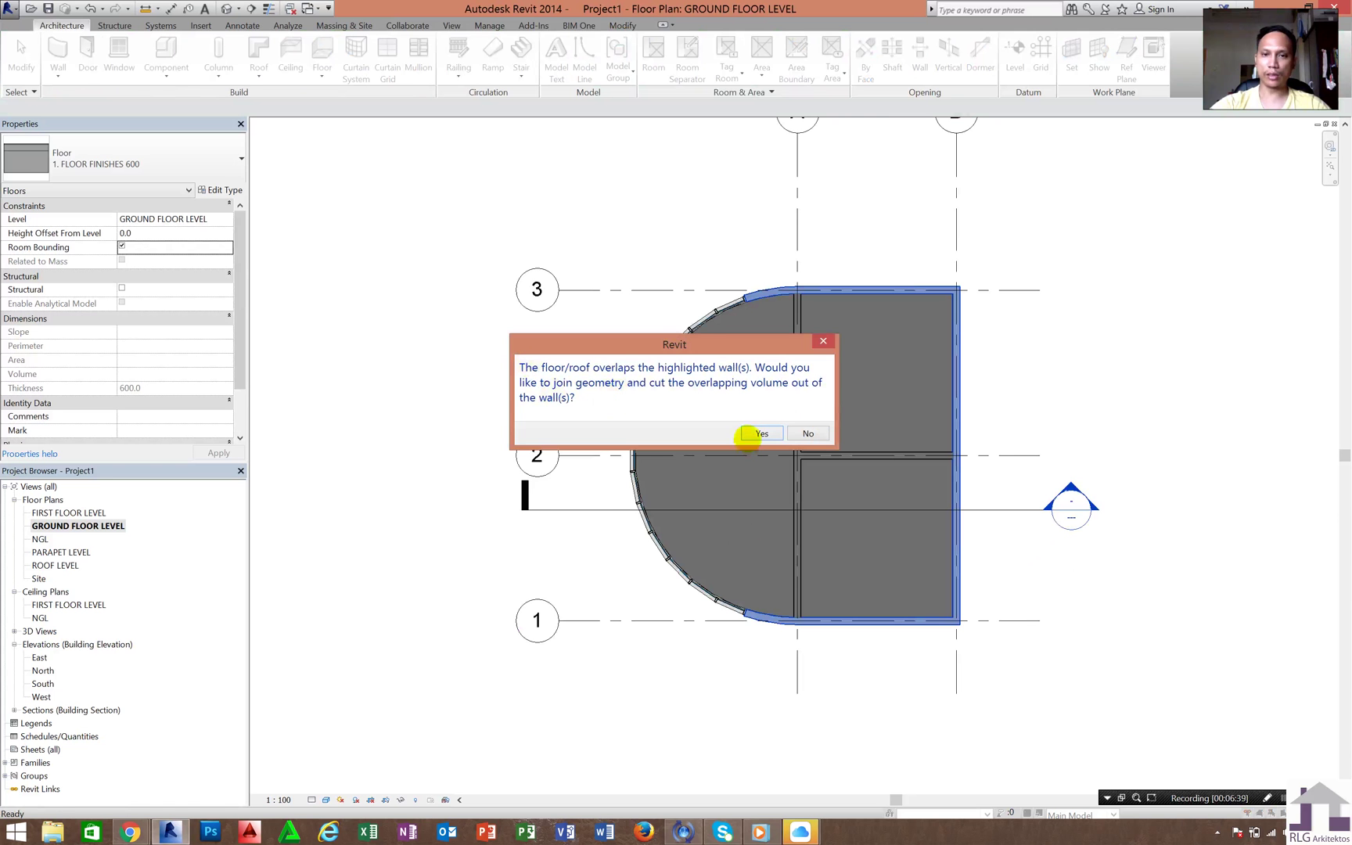
click(748, 435)
scroll(1115, 330, up, 2)
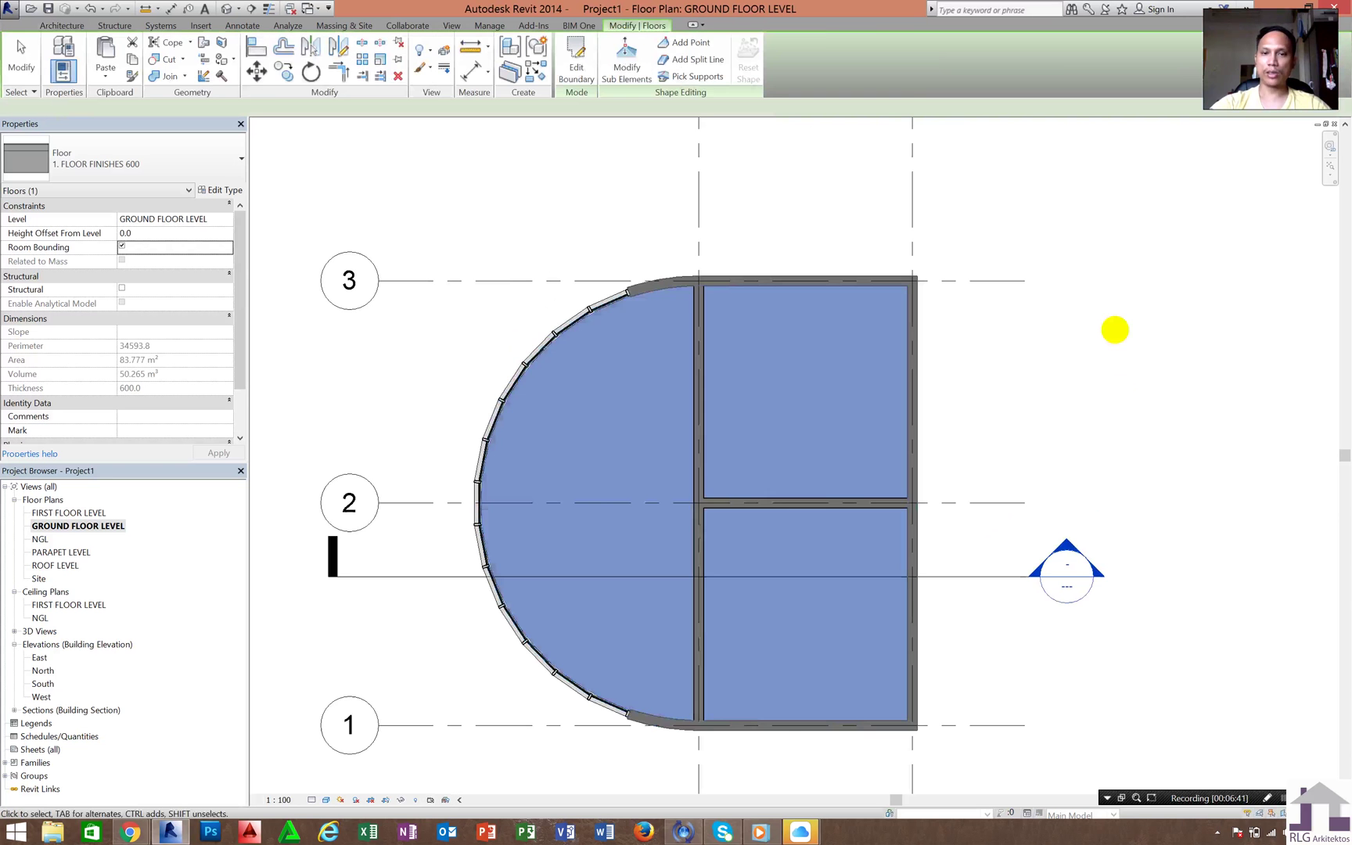
Step: Deselect the new floor and set the plan view's visual style to hidden line
click(797, 395)
click(913, 366)
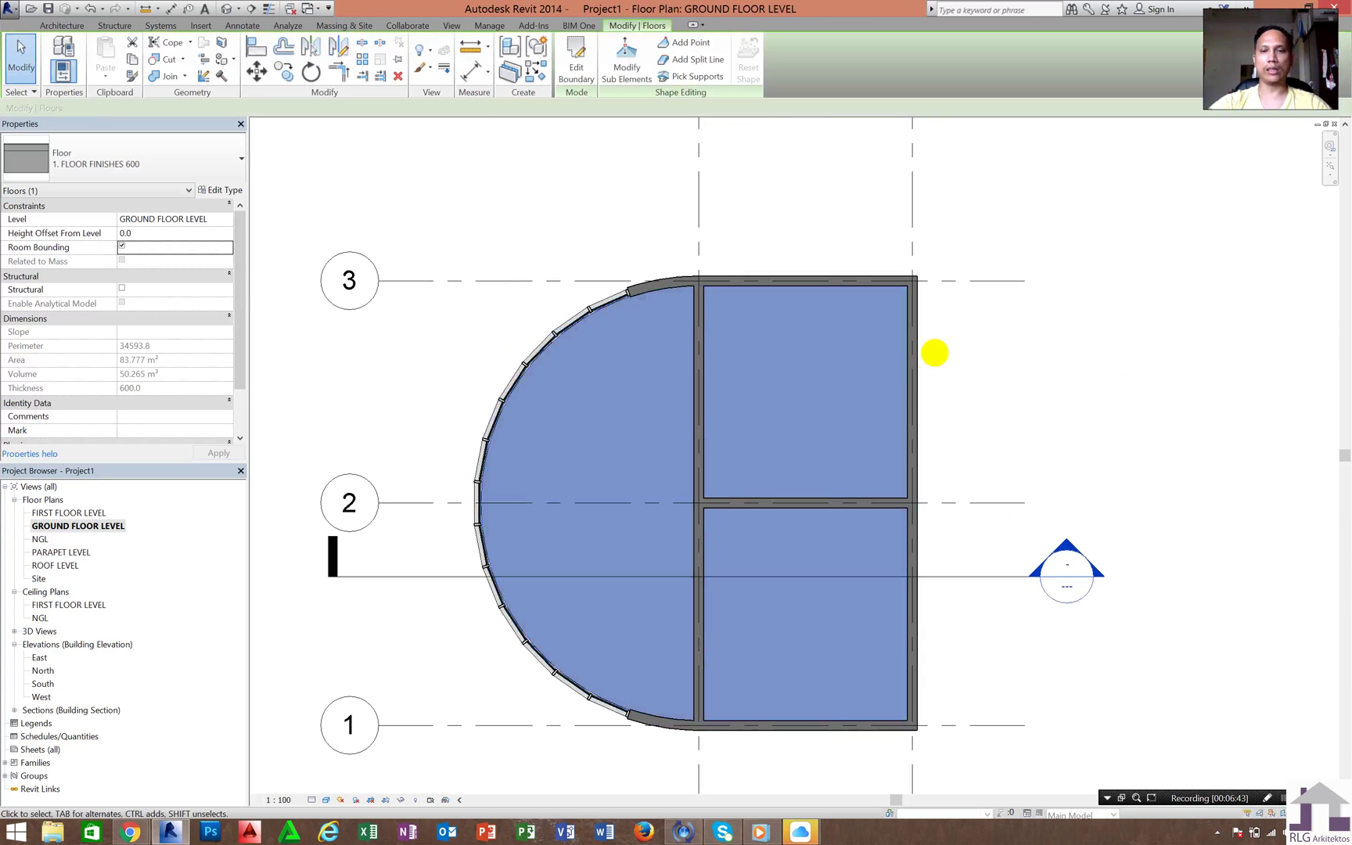
middle_drag(867, 382, 912, 304)
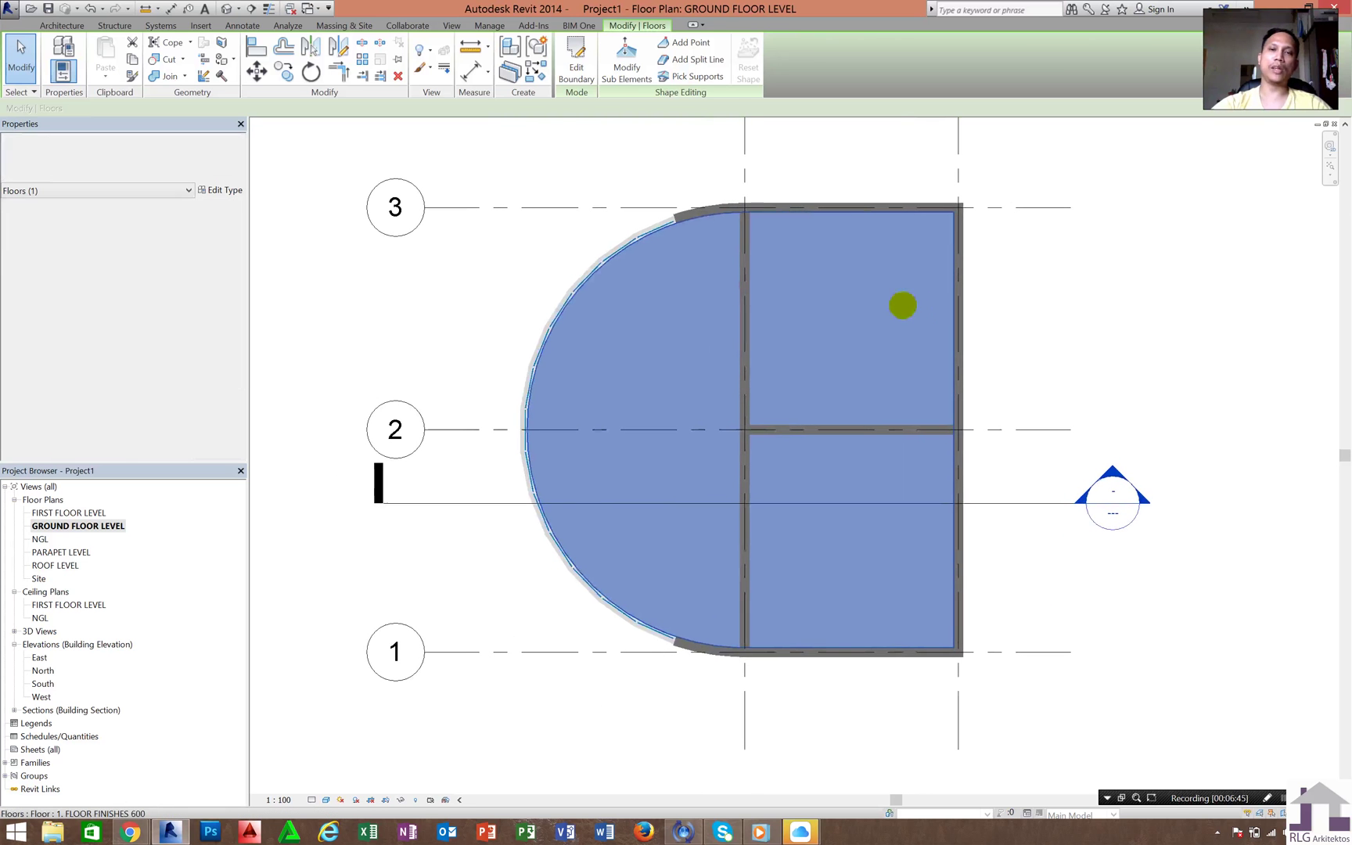
click(902, 305)
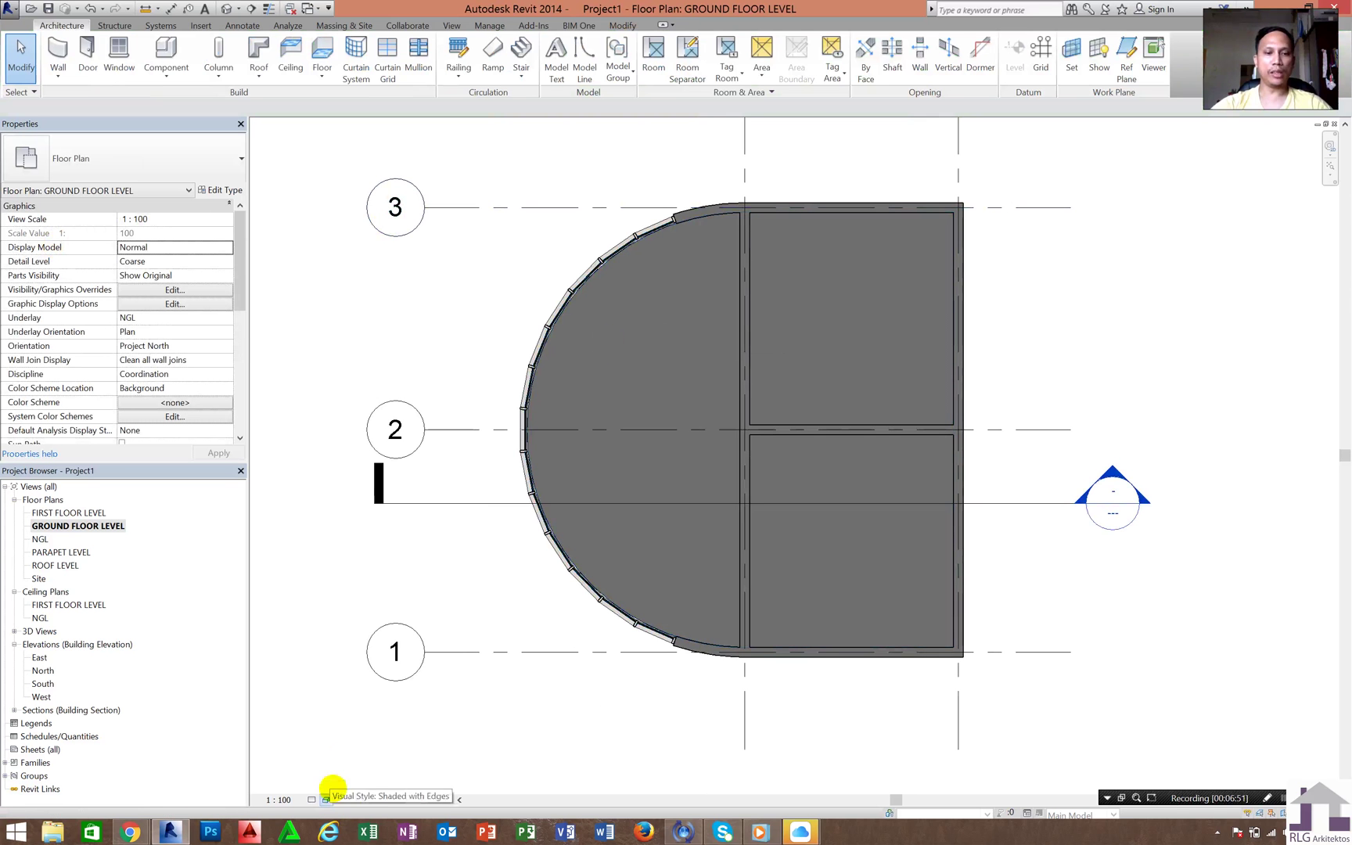
click(326, 798)
click(351, 729)
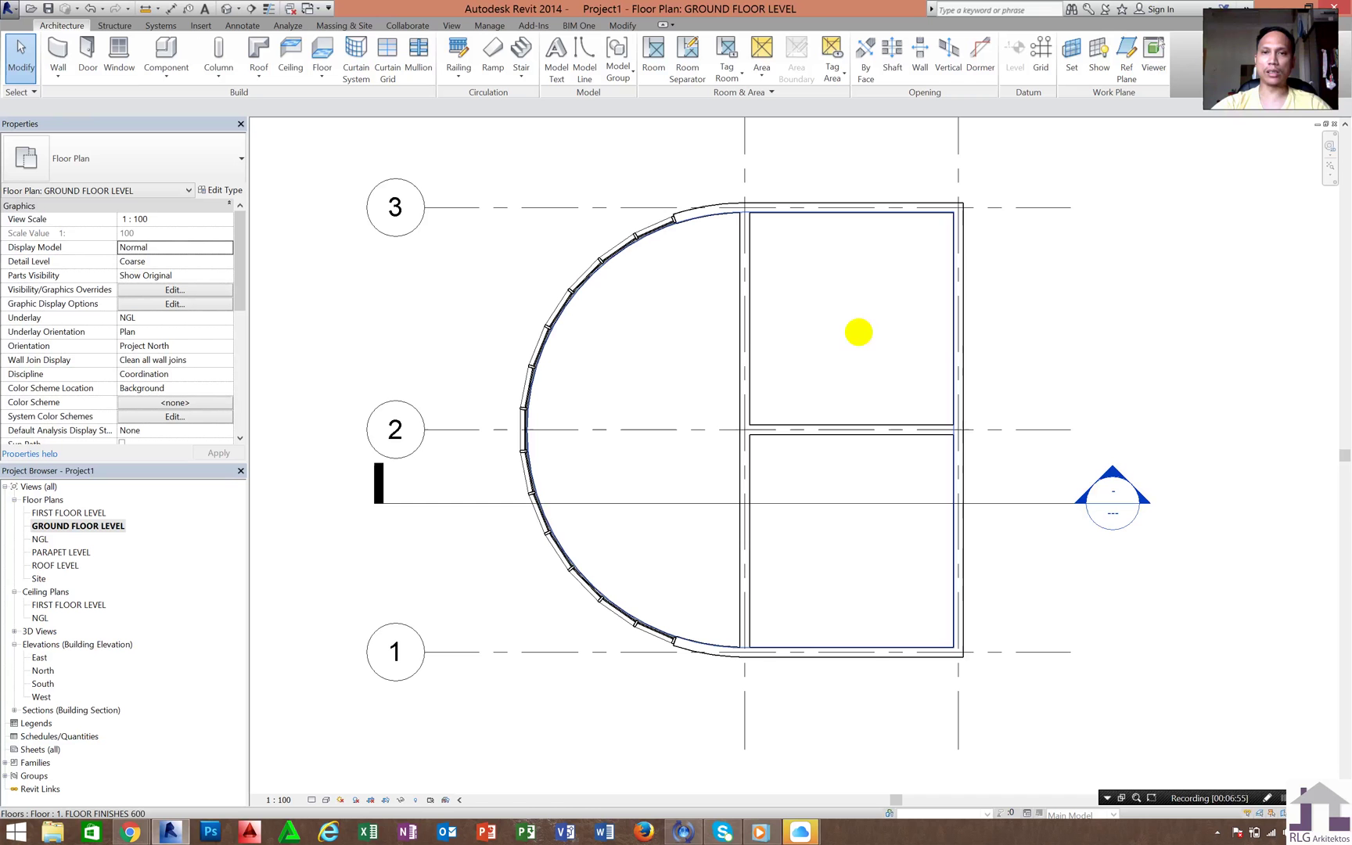
Step: Select the ground floor and, in its type's layer structure, open the material browser for the Finish 1 layer
click(859, 328)
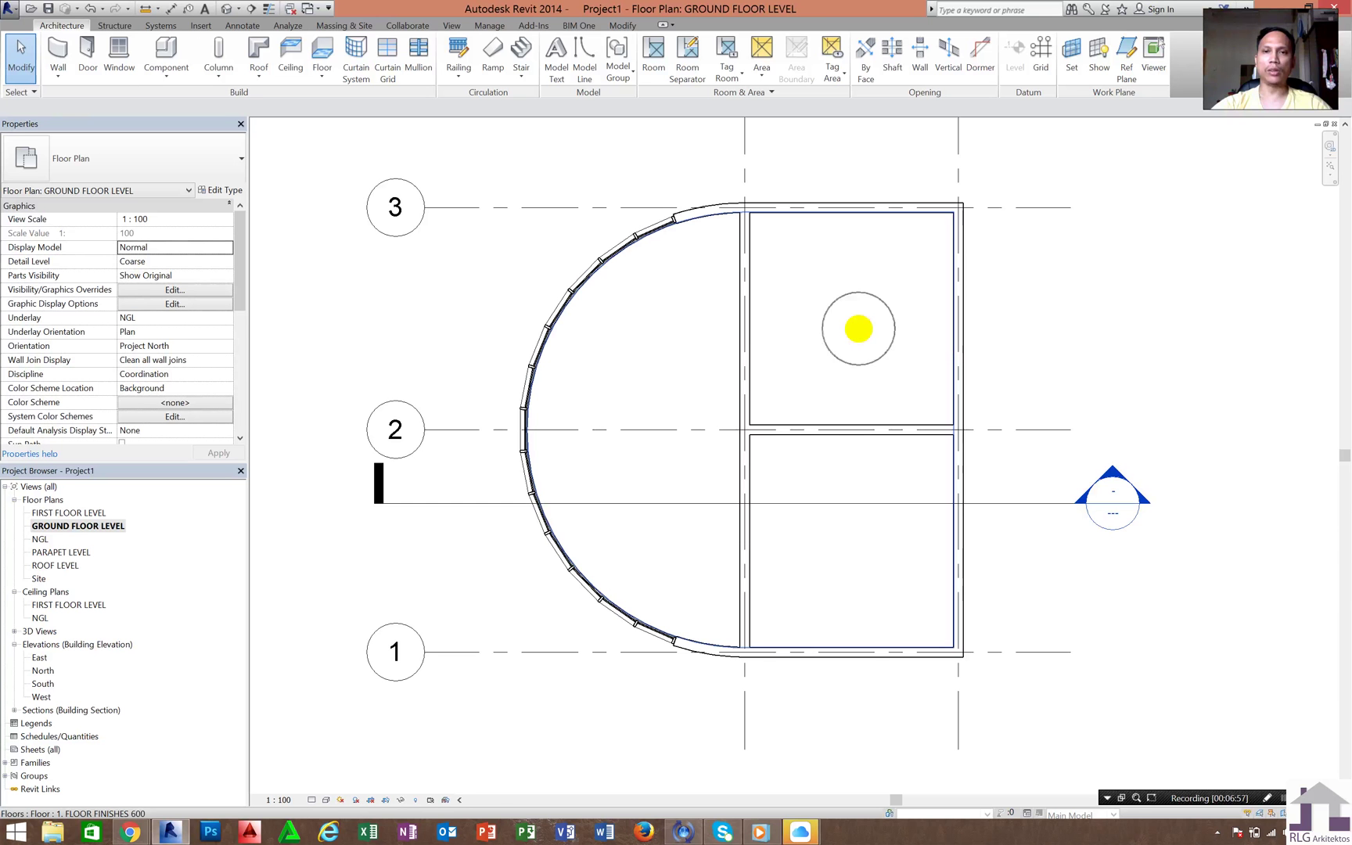
click(859, 328)
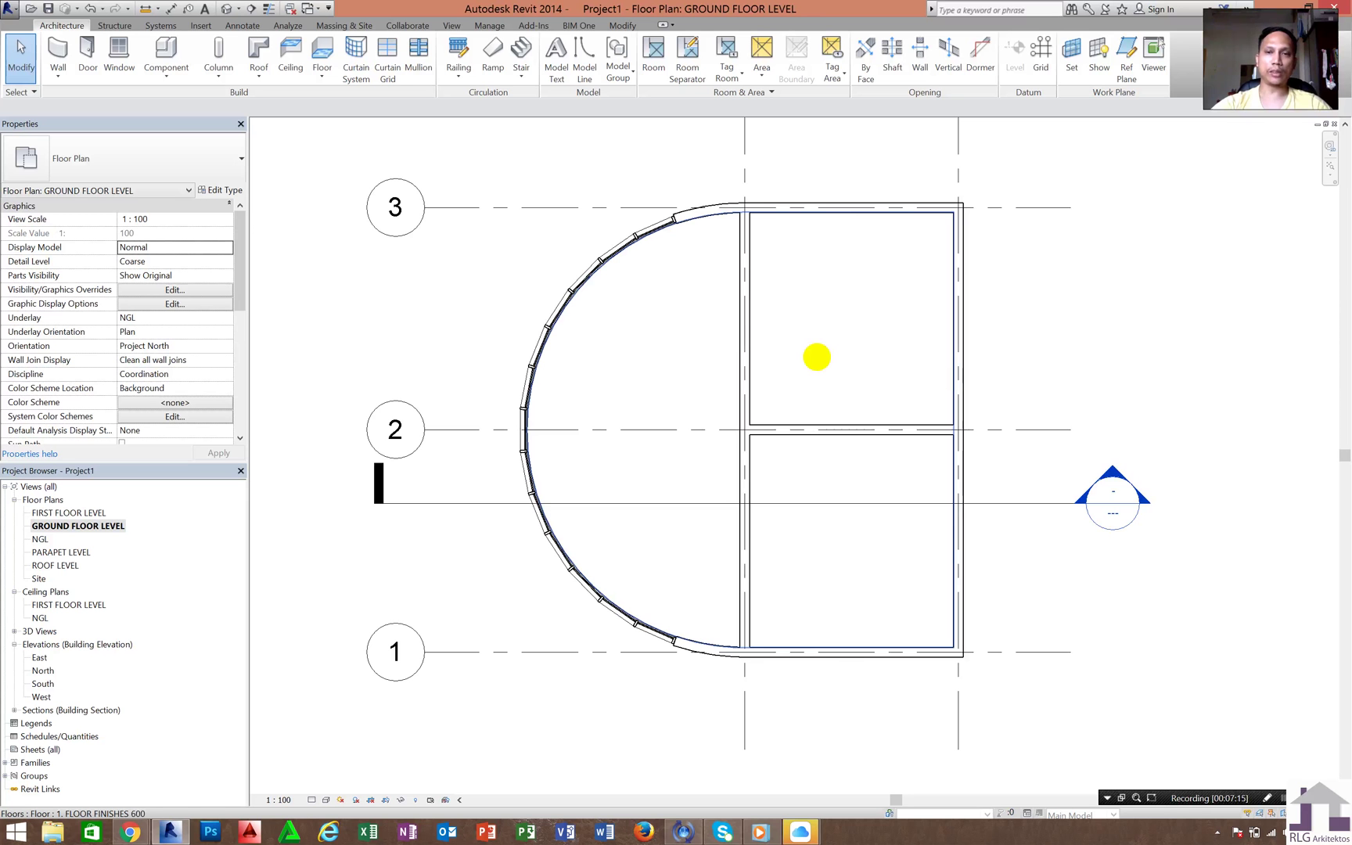
click(819, 350)
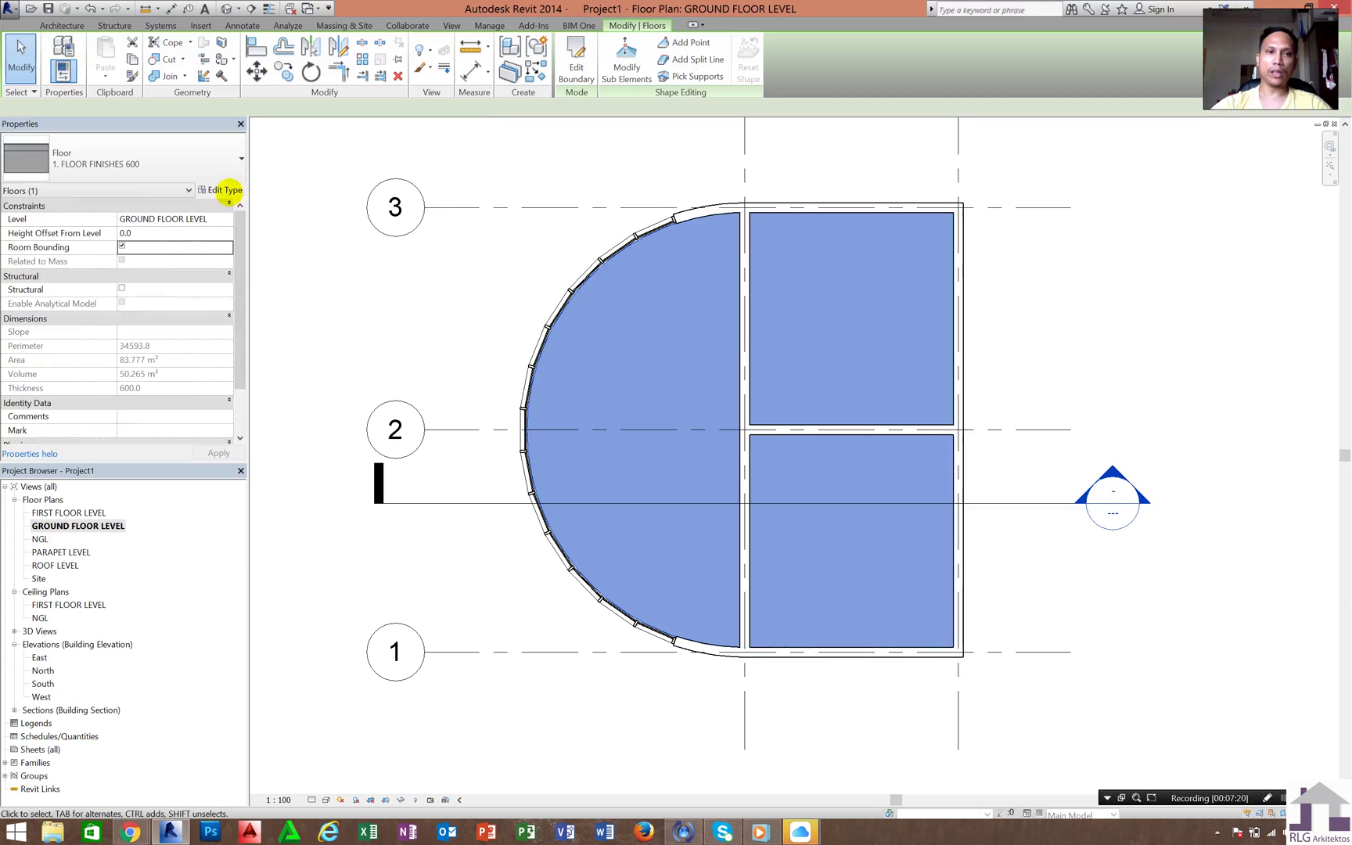
click(225, 190)
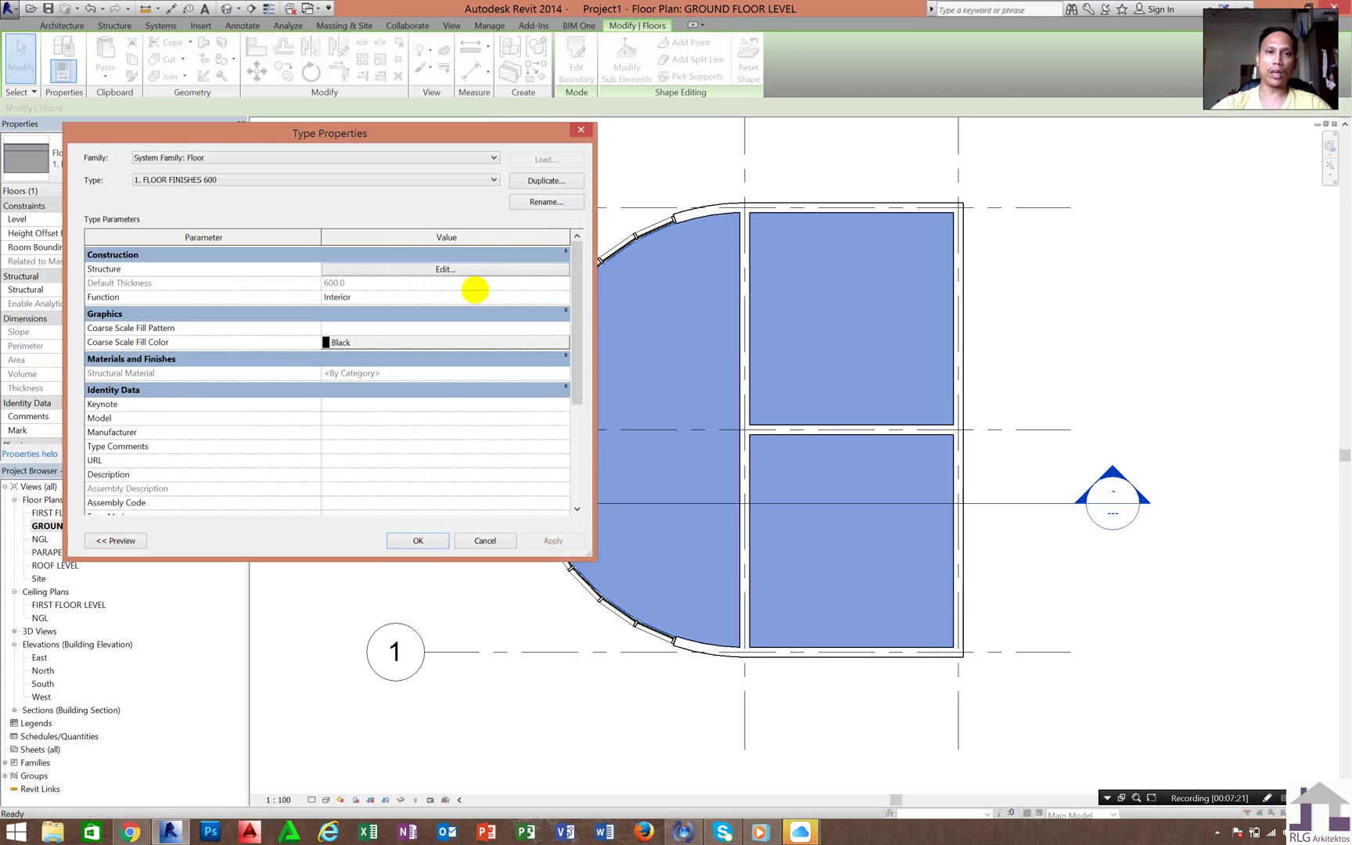
click(482, 268)
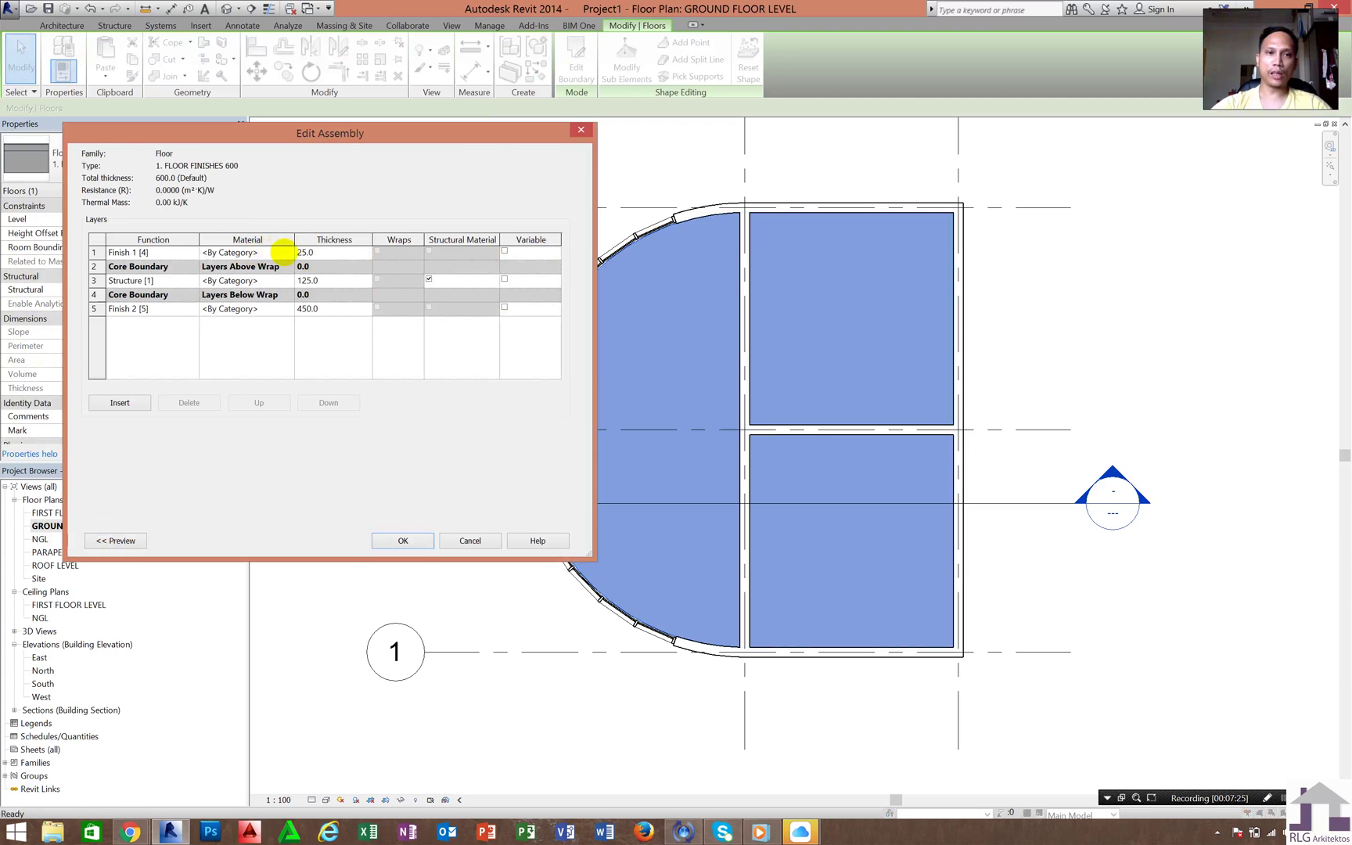
click(284, 251)
click(287, 251)
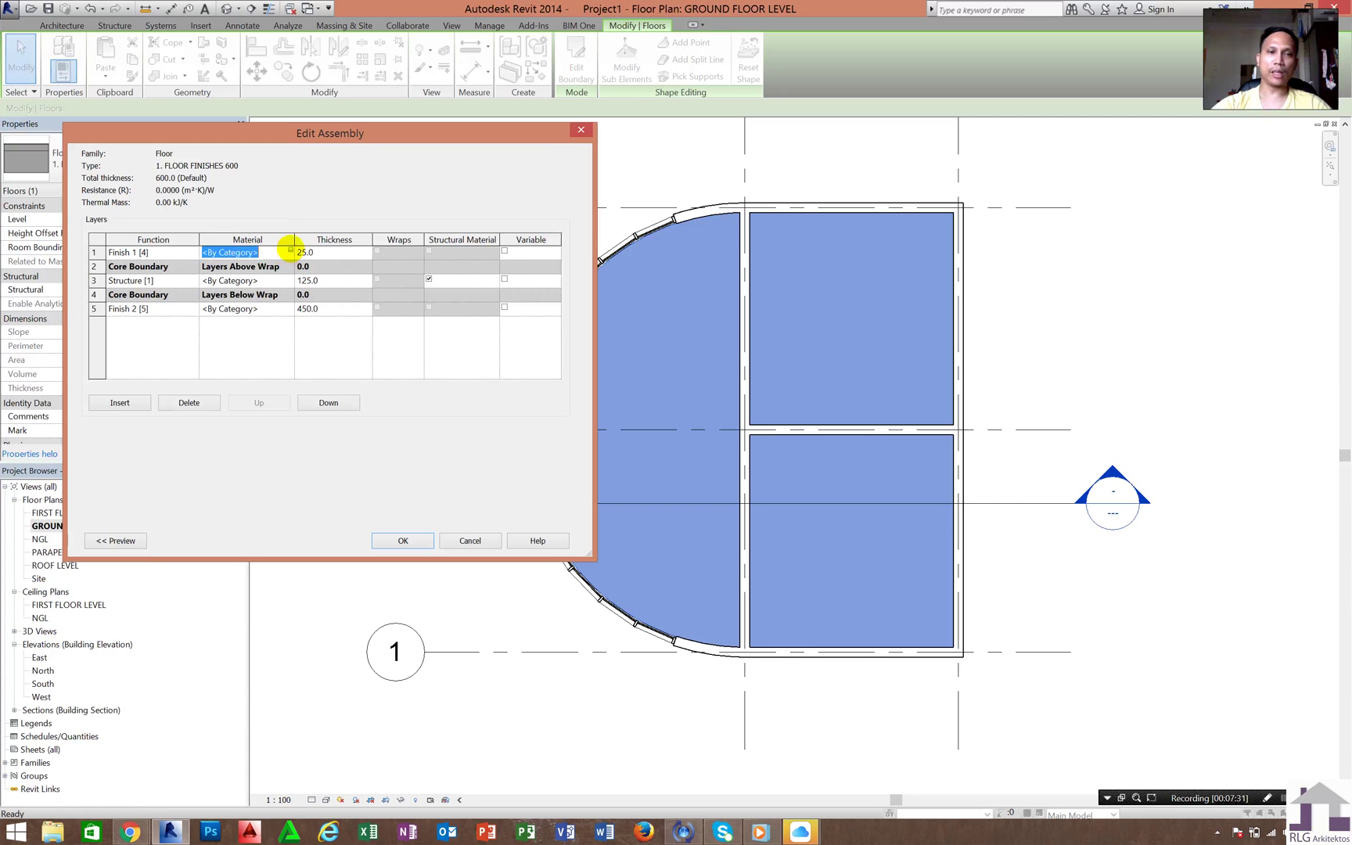
click(290, 251)
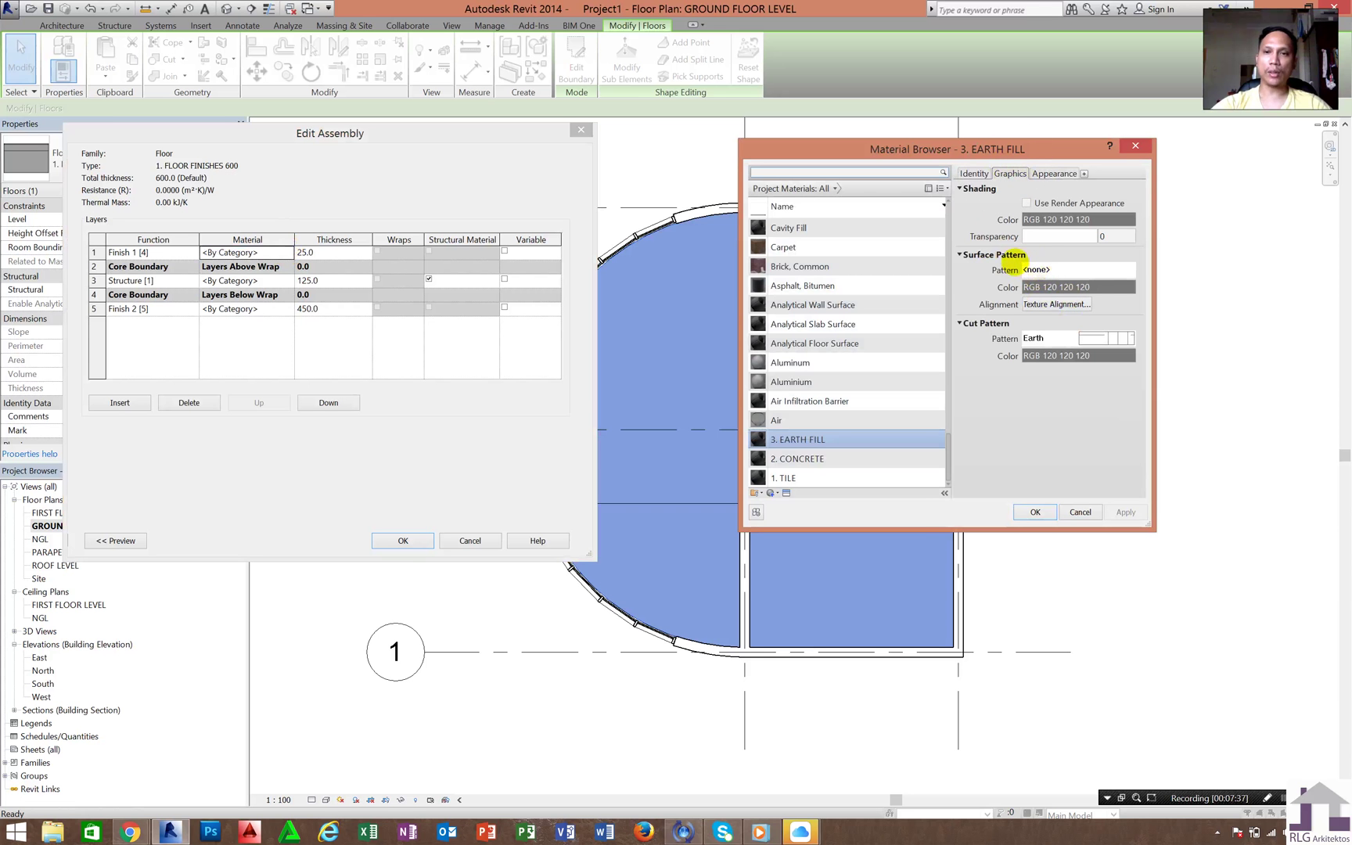
Step: Give the 3. EARTH FILL material a Diagonal crosshatch drafting surface pattern and assign the material to the Finish 1 layer
click(1049, 270)
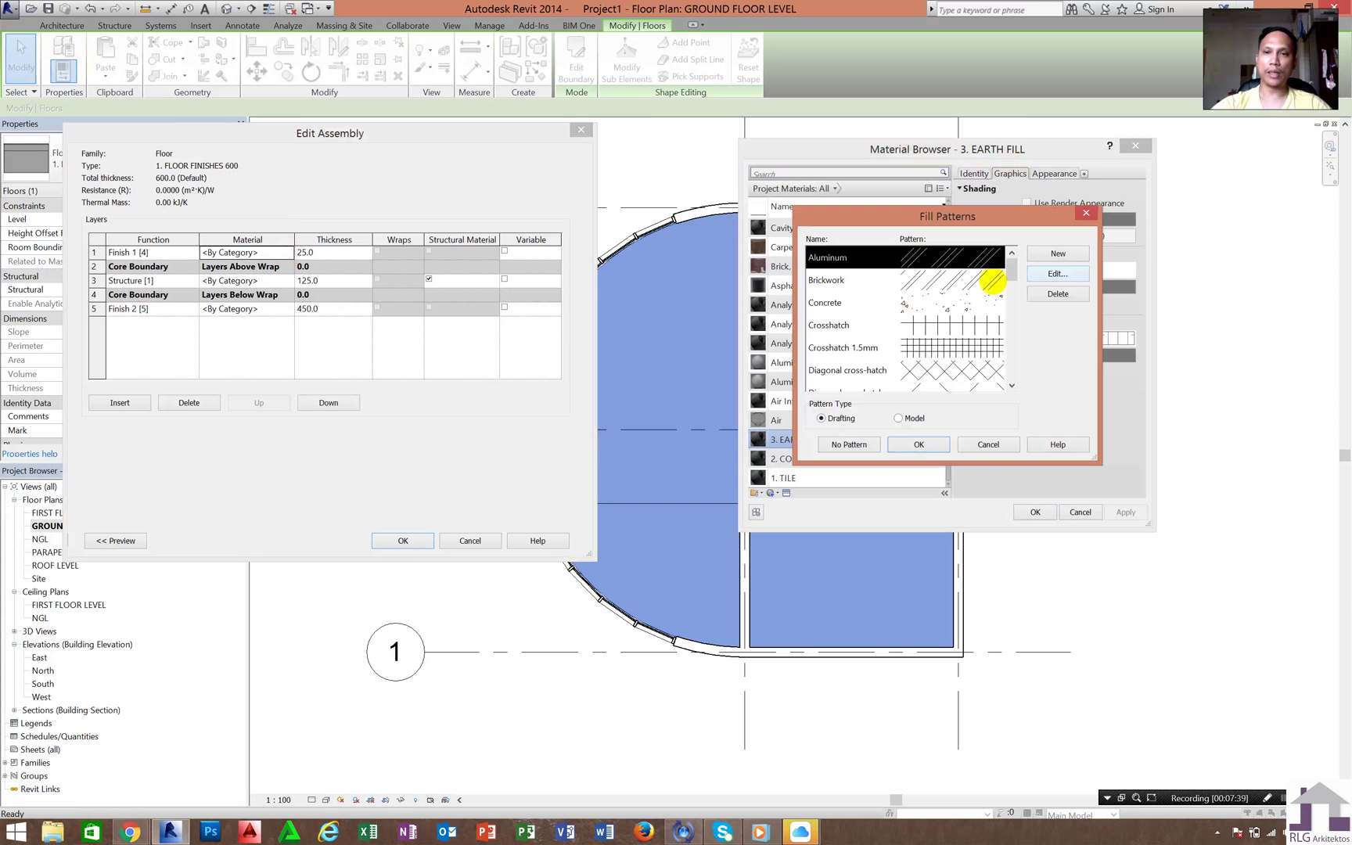
scroll(1010, 293, down, 2)
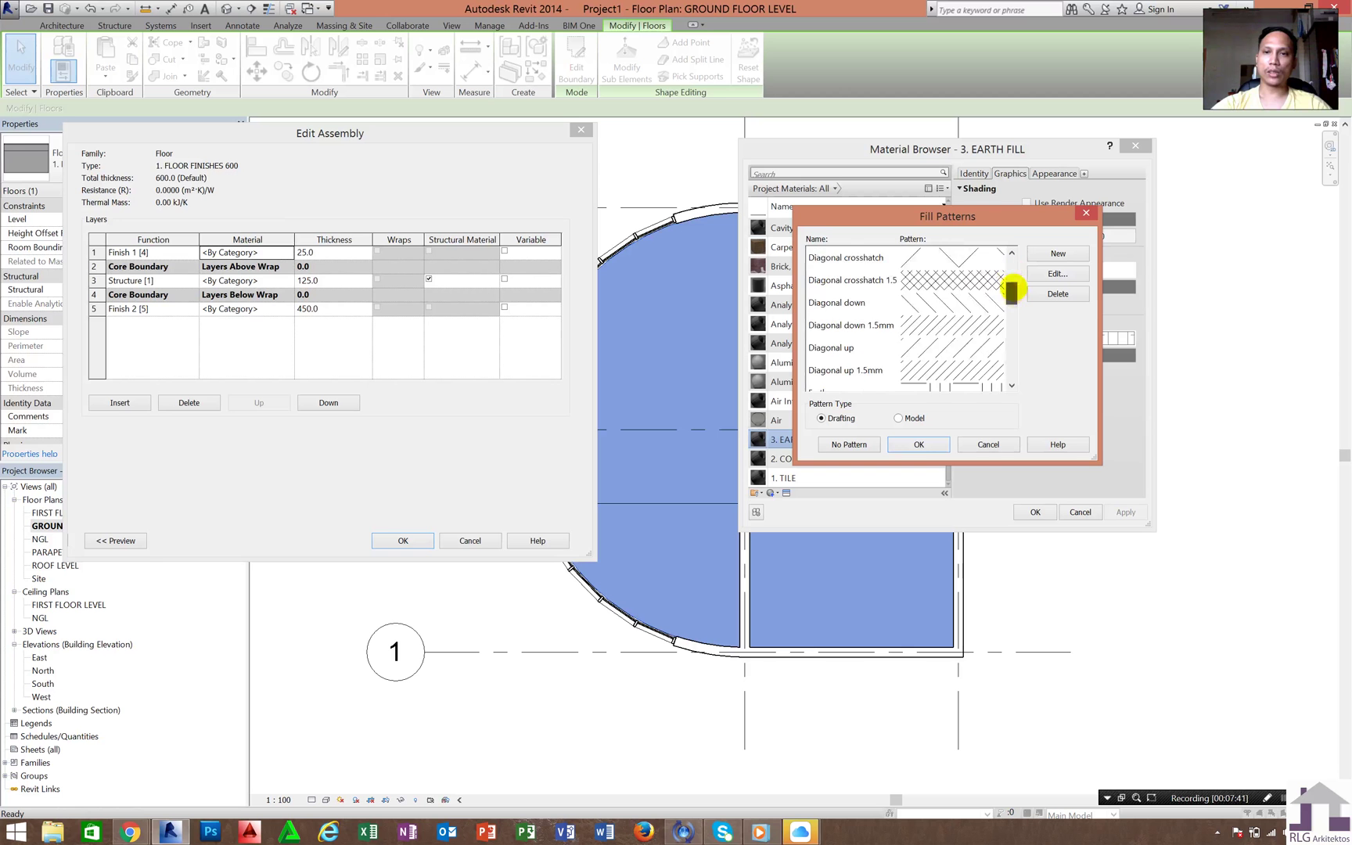
scroll(1011, 292, up, 1)
click(973, 301)
click(919, 444)
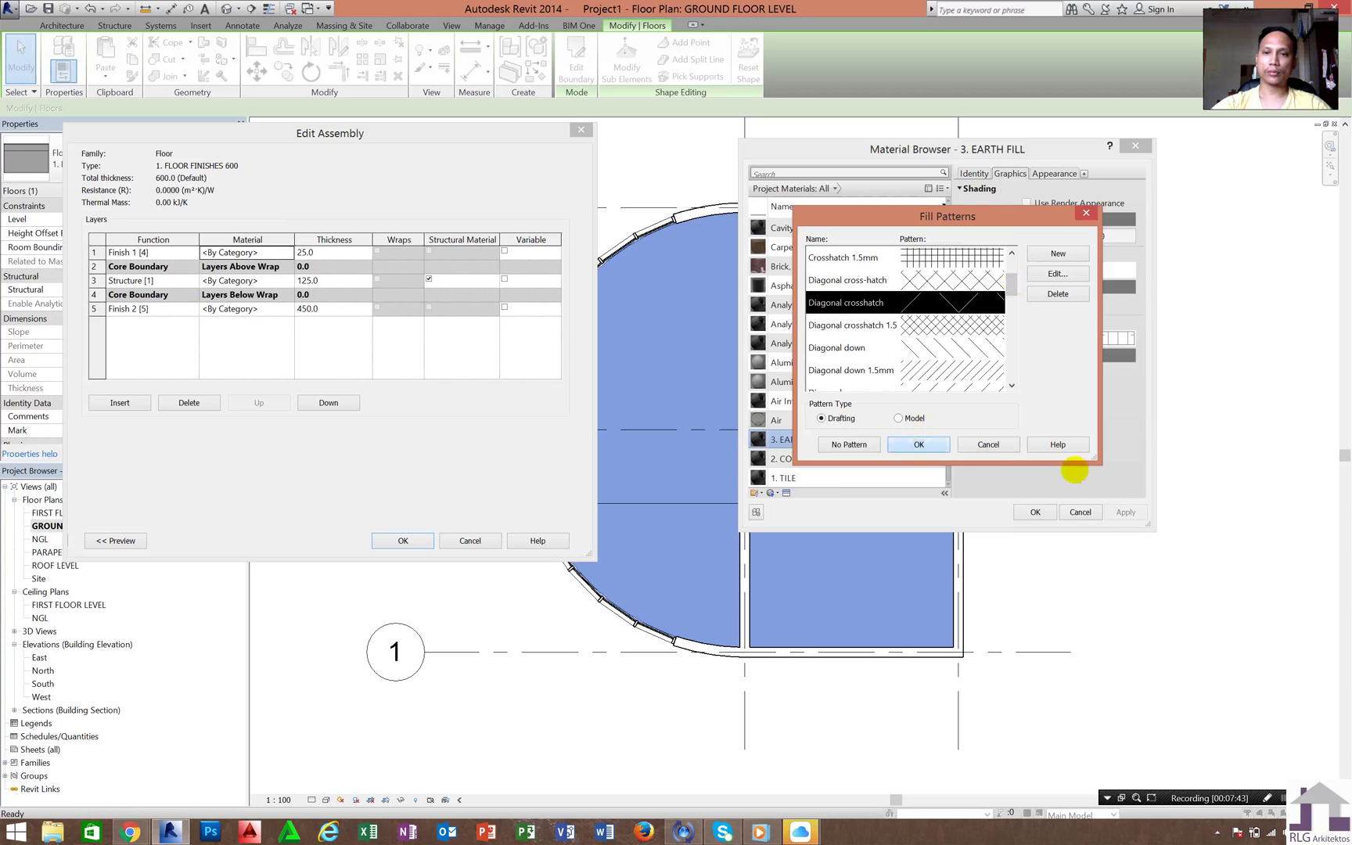
click(1035, 512)
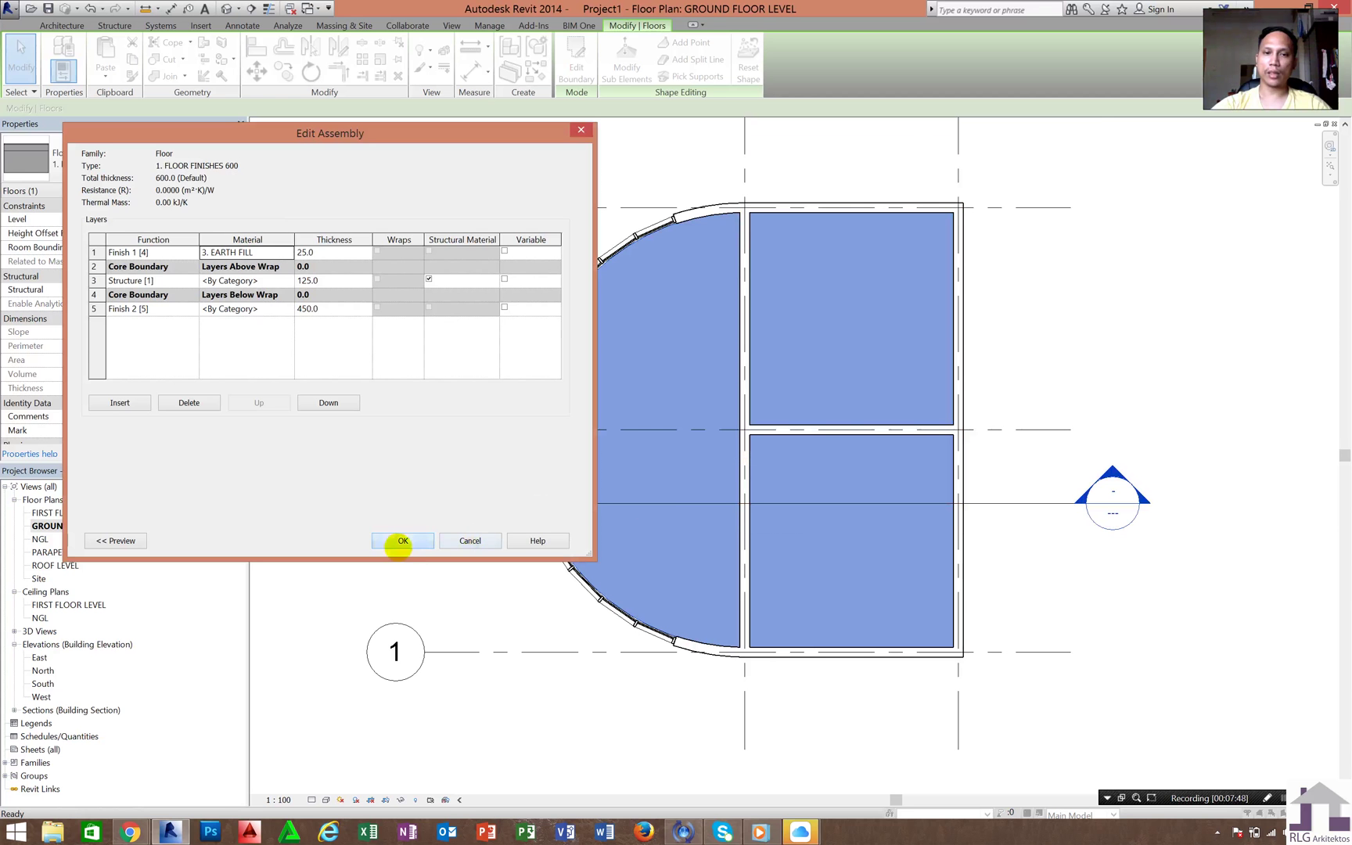
Step: Accept the layer and type changes, then deselect the floor and check its surface pattern in the plan view
click(401, 540)
click(402, 543)
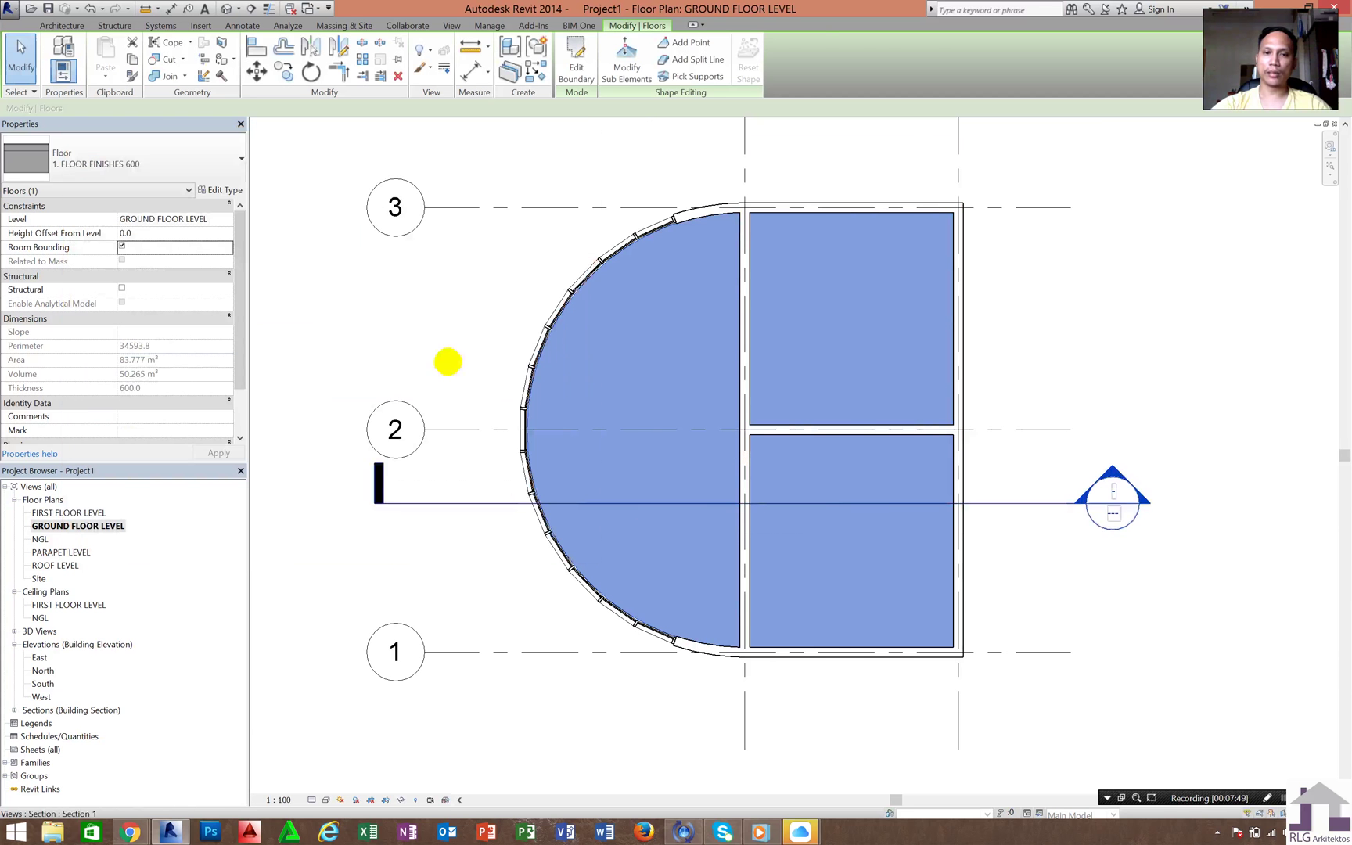
click(809, 386)
scroll(655, 331, up, 2)
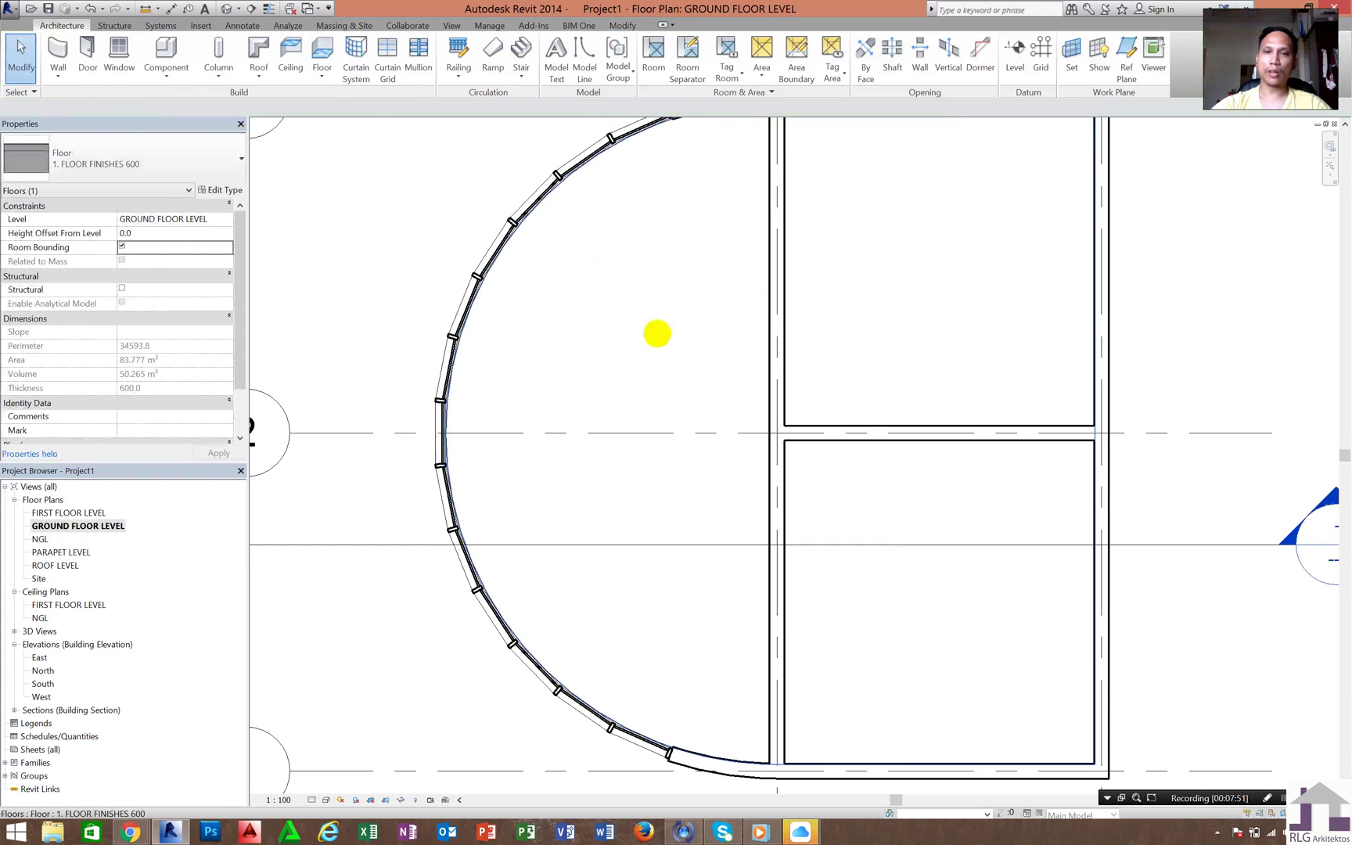
middle_drag(703, 406, 615, 426)
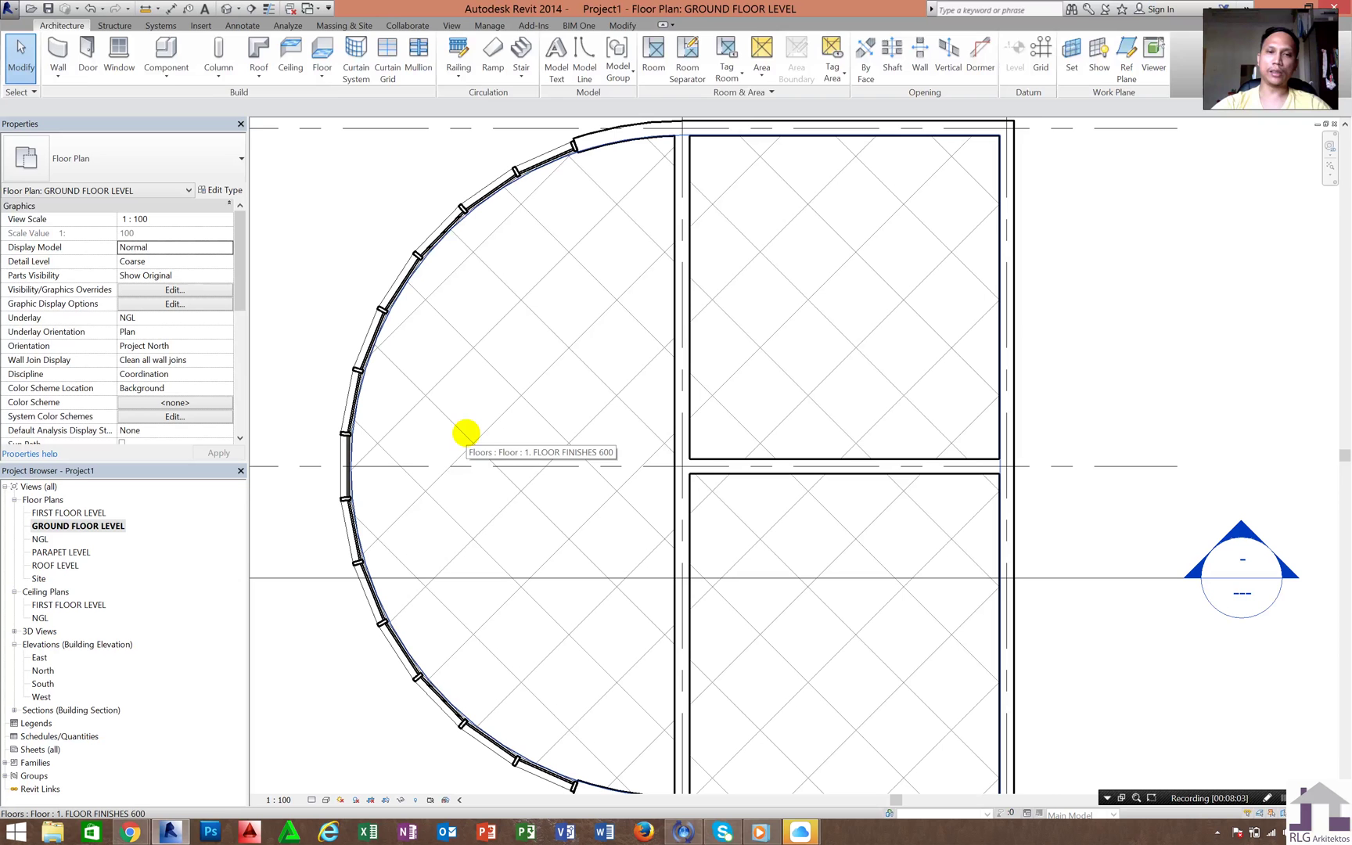
click(454, 444)
key(Escape)
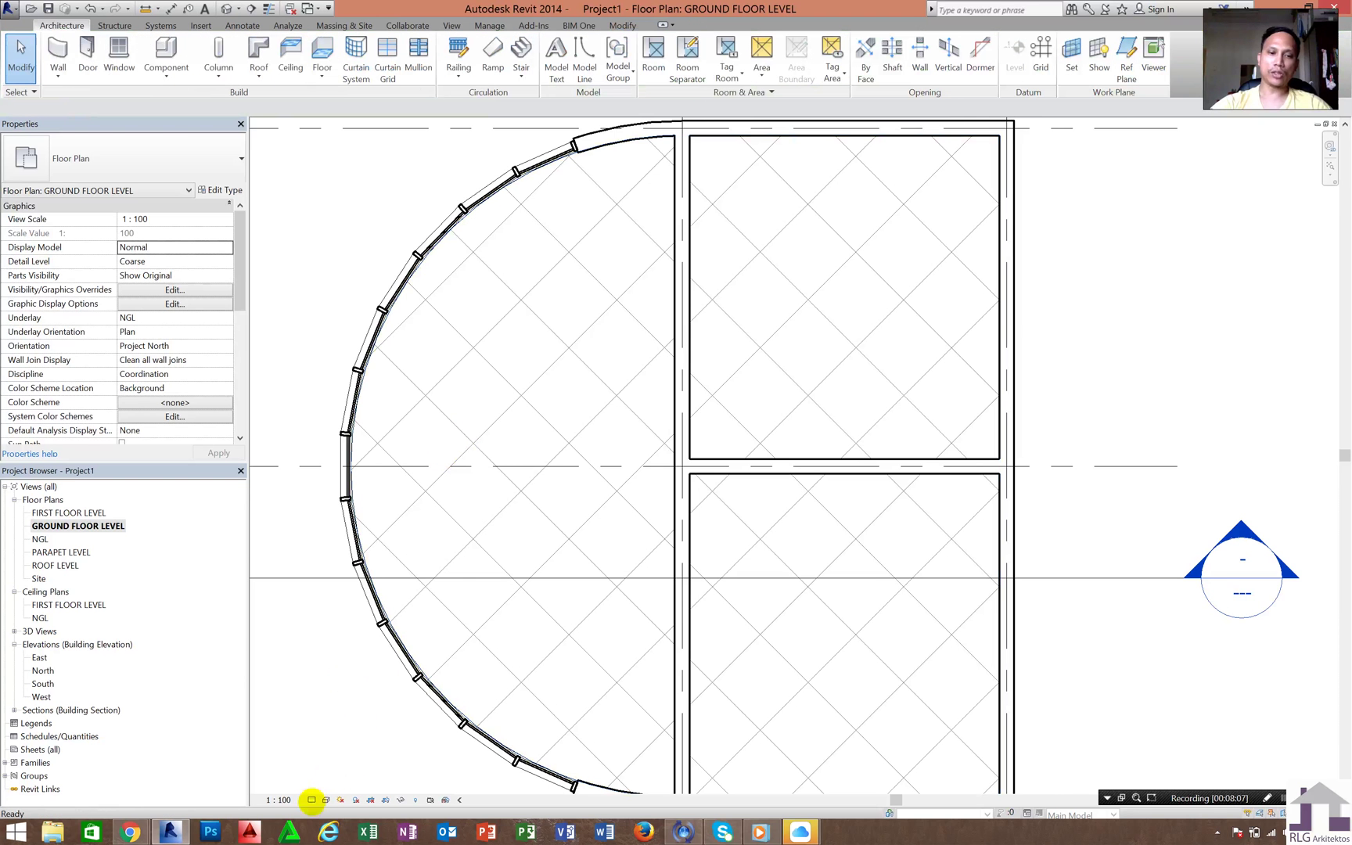
Step: Set the ground floor plan view's detail level to Fine
click(311, 800)
click(338, 774)
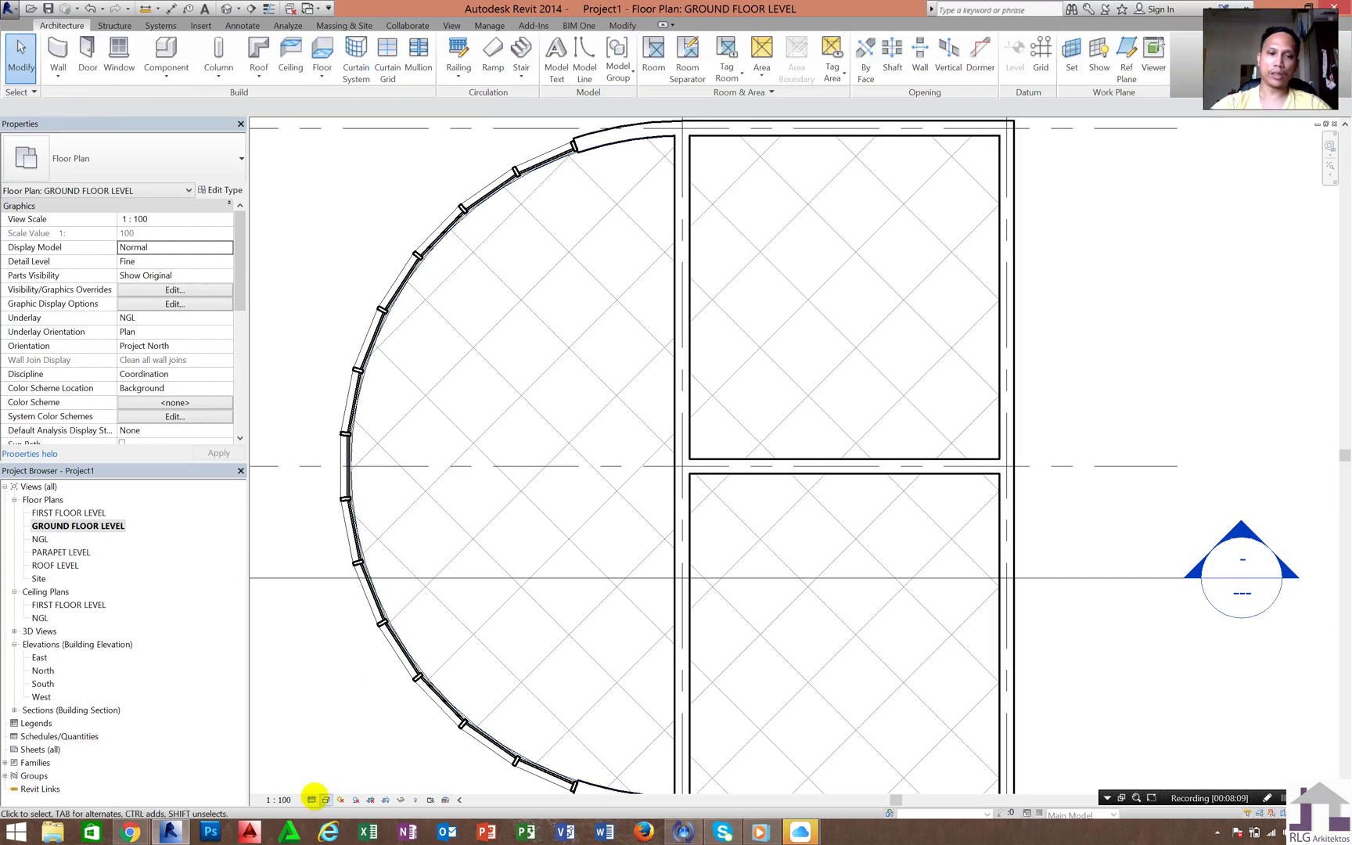
click(311, 798)
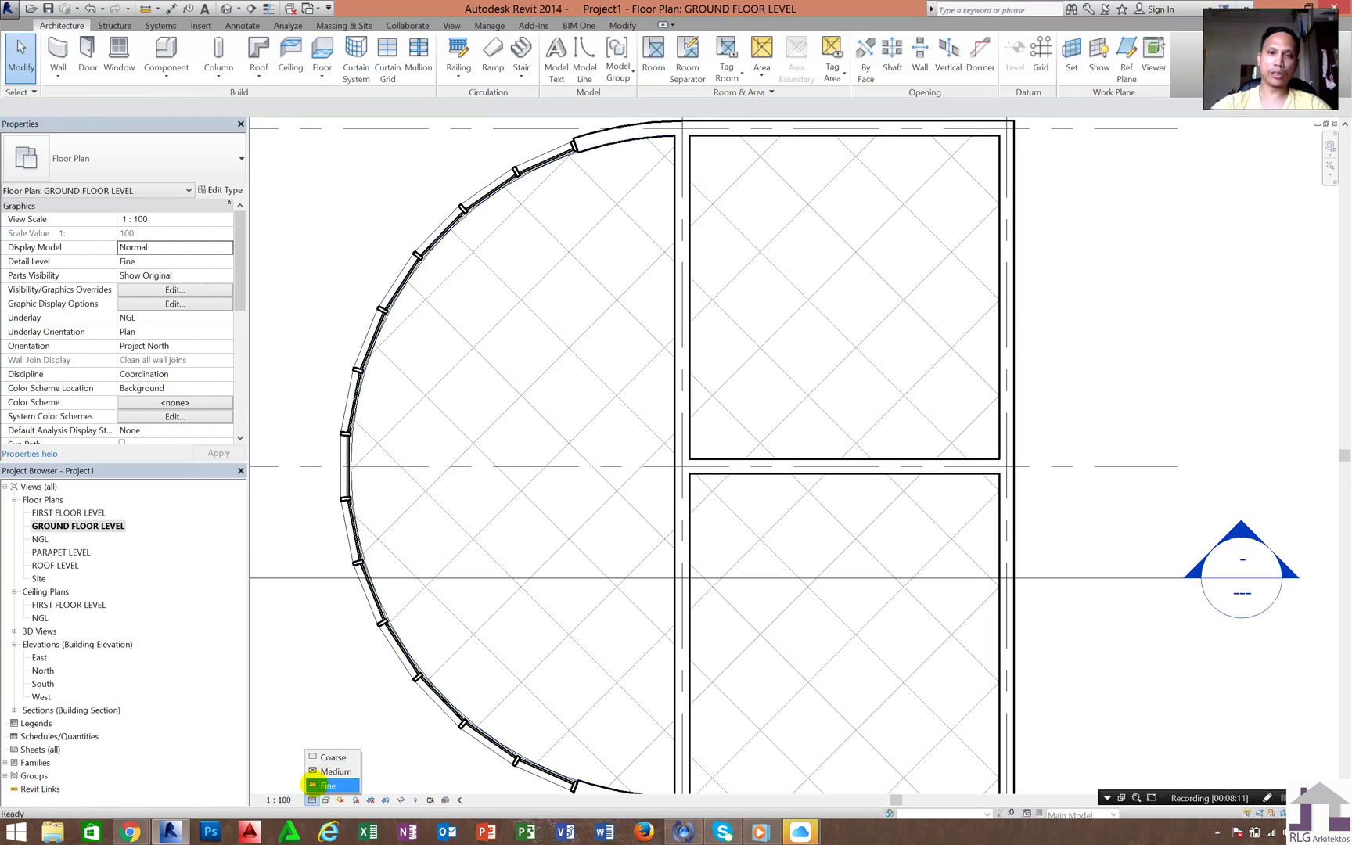
click(321, 785)
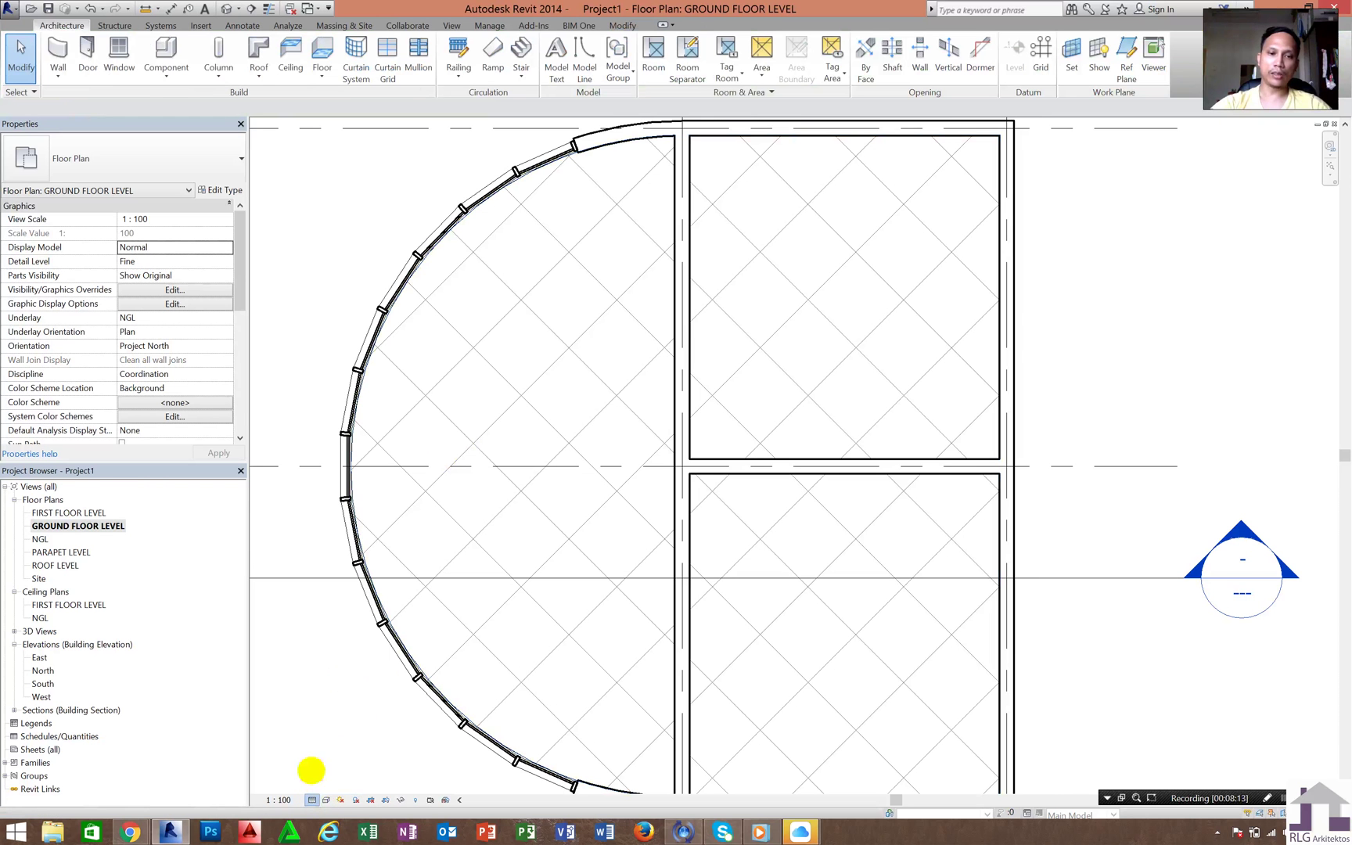
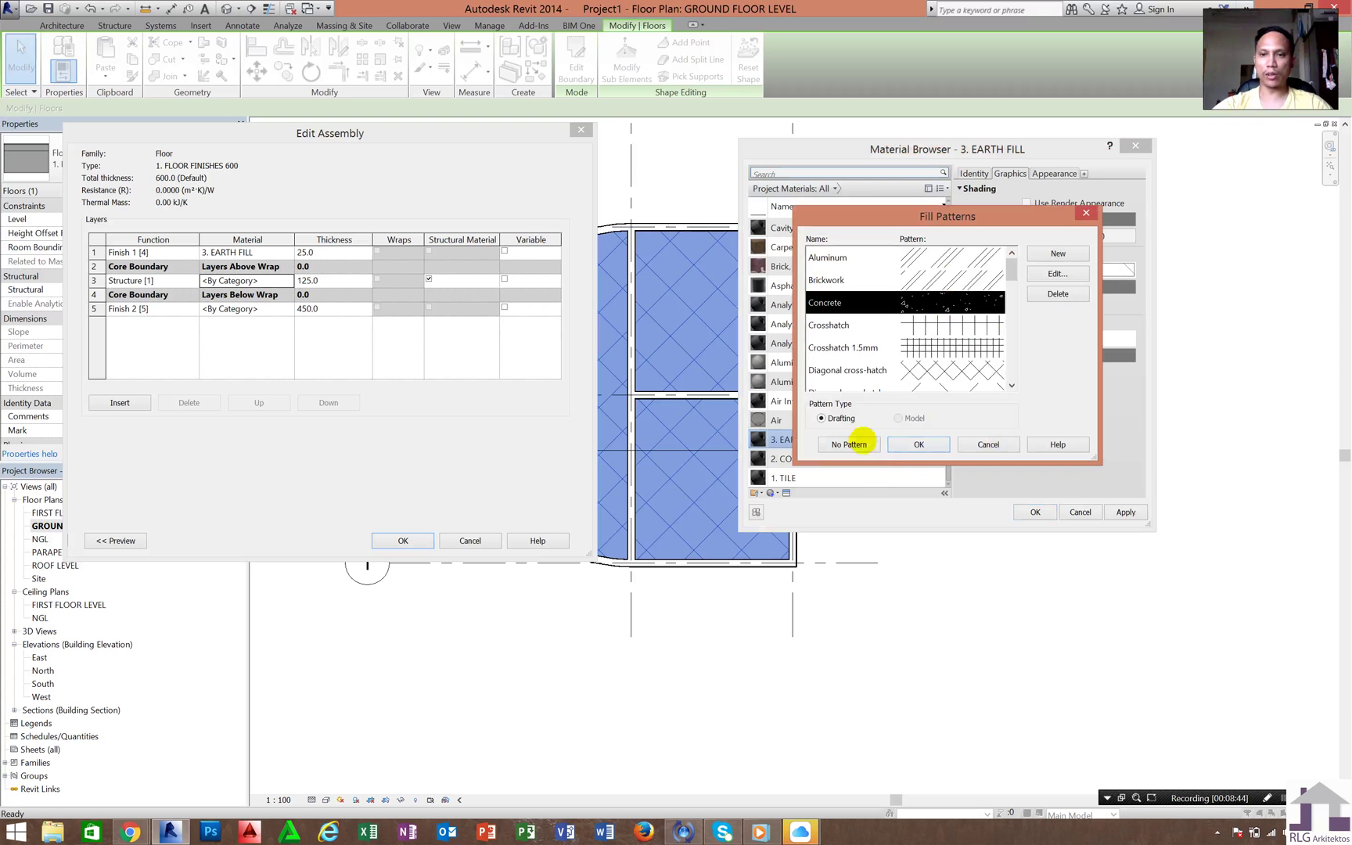
Step: Apply the Concrete cut pattern to the 3. EARTH FILL material, assign it to the Structure layer, and accept the floor type changes
click(918, 444)
click(1124, 512)
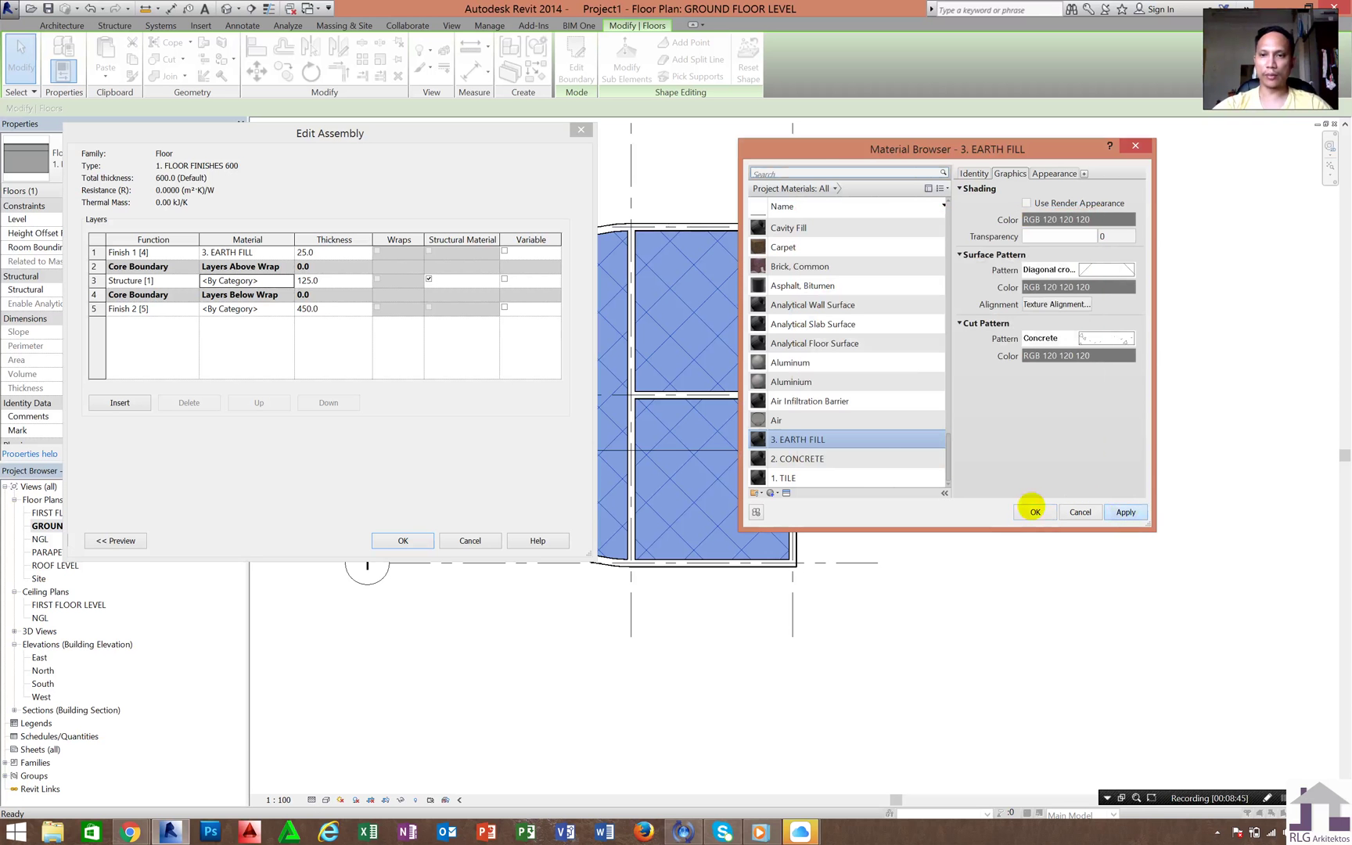
click(1035, 512)
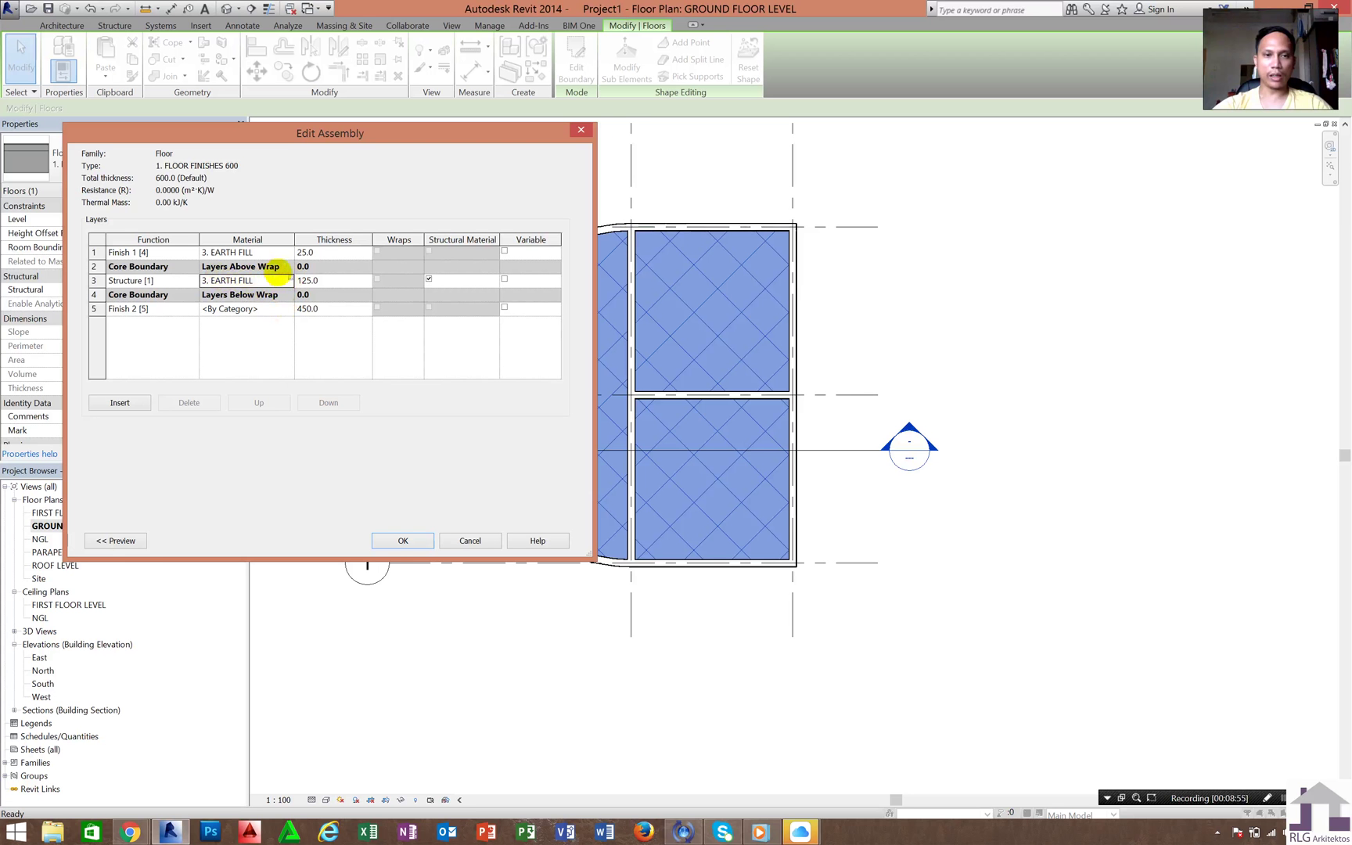
click(399, 540)
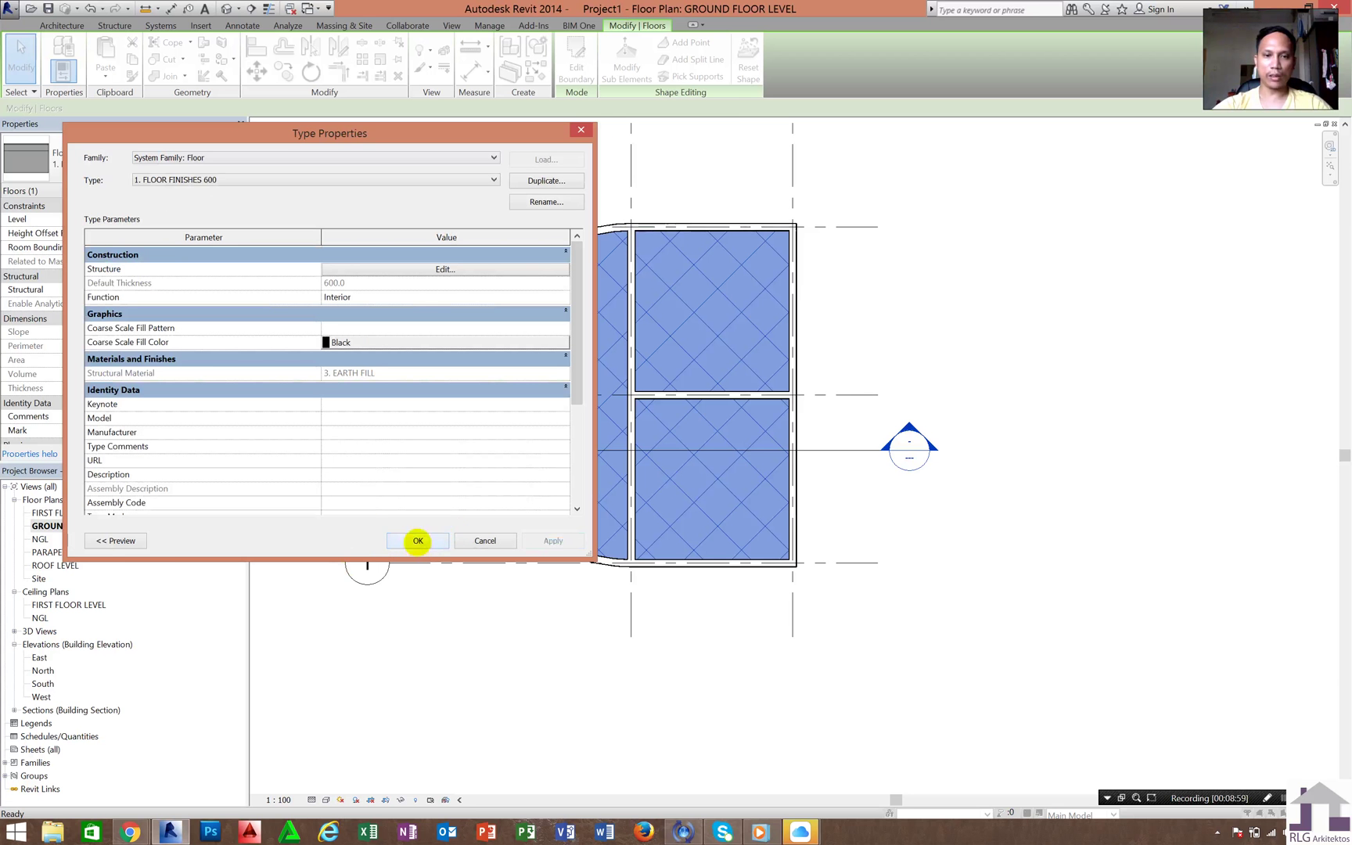
click(418, 540)
Step: Open Section 1 from the plan's section mark and set its visual style to Hidden Line and detail level to Fine
double_click(909, 437)
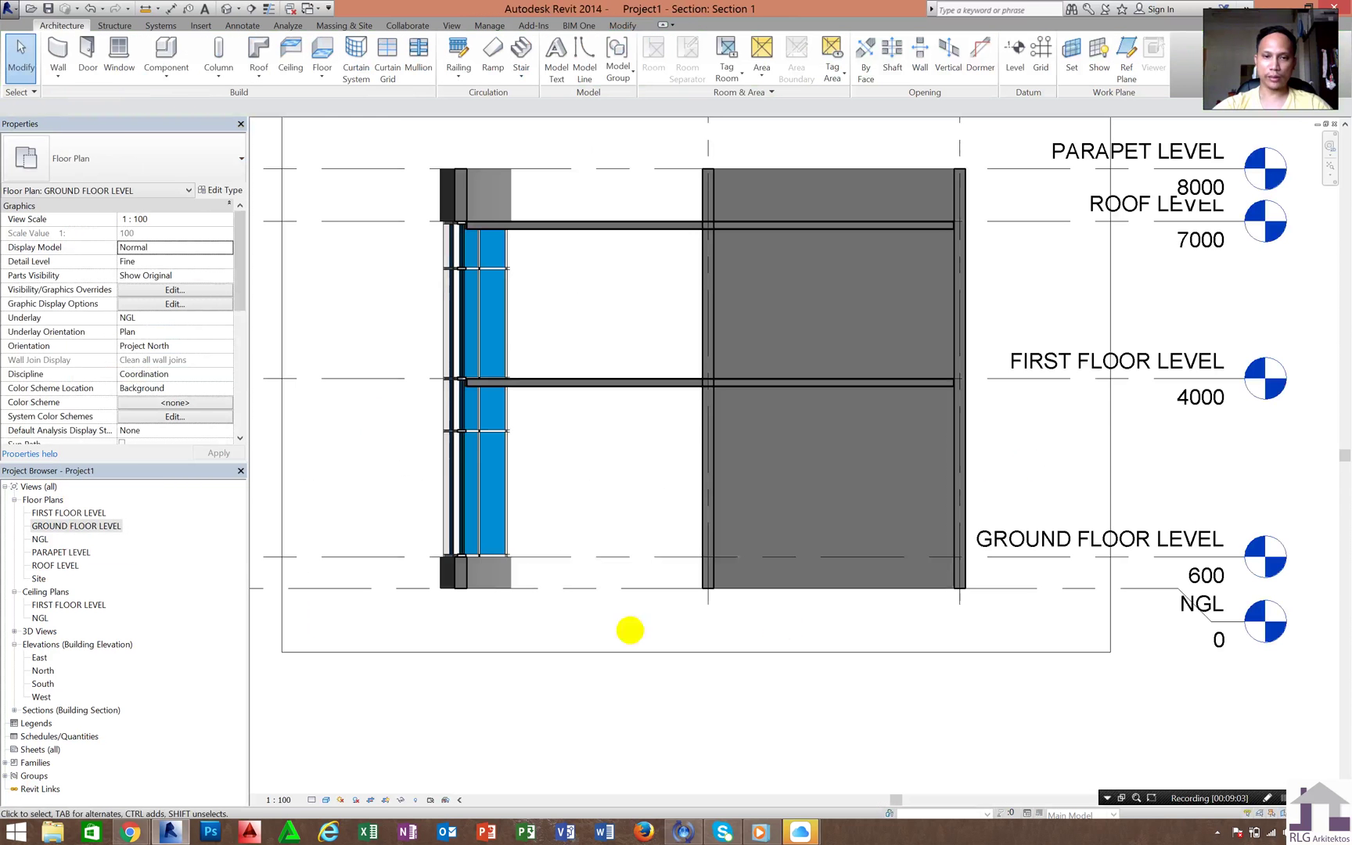
scroll(532, 606, up, 3)
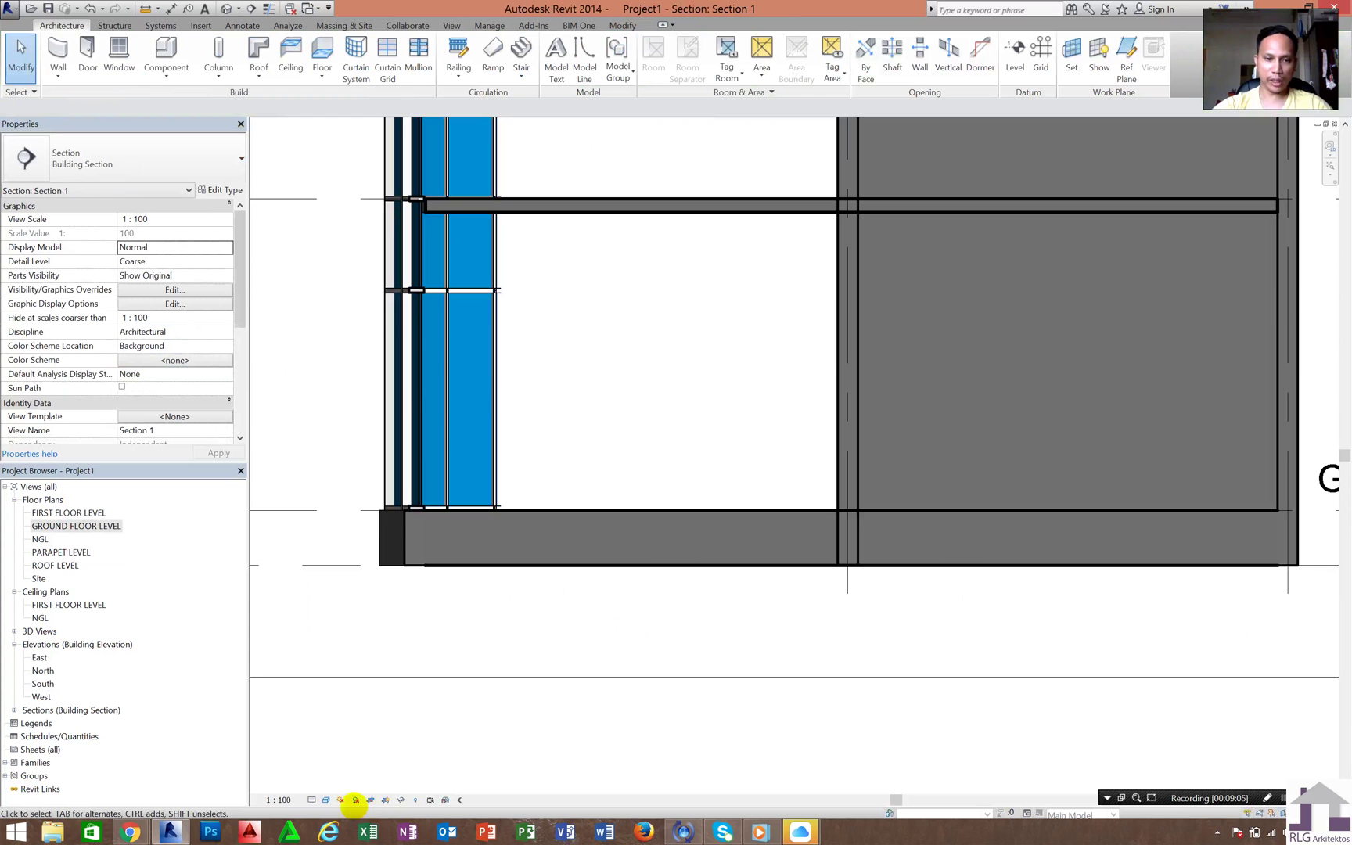
click(326, 799)
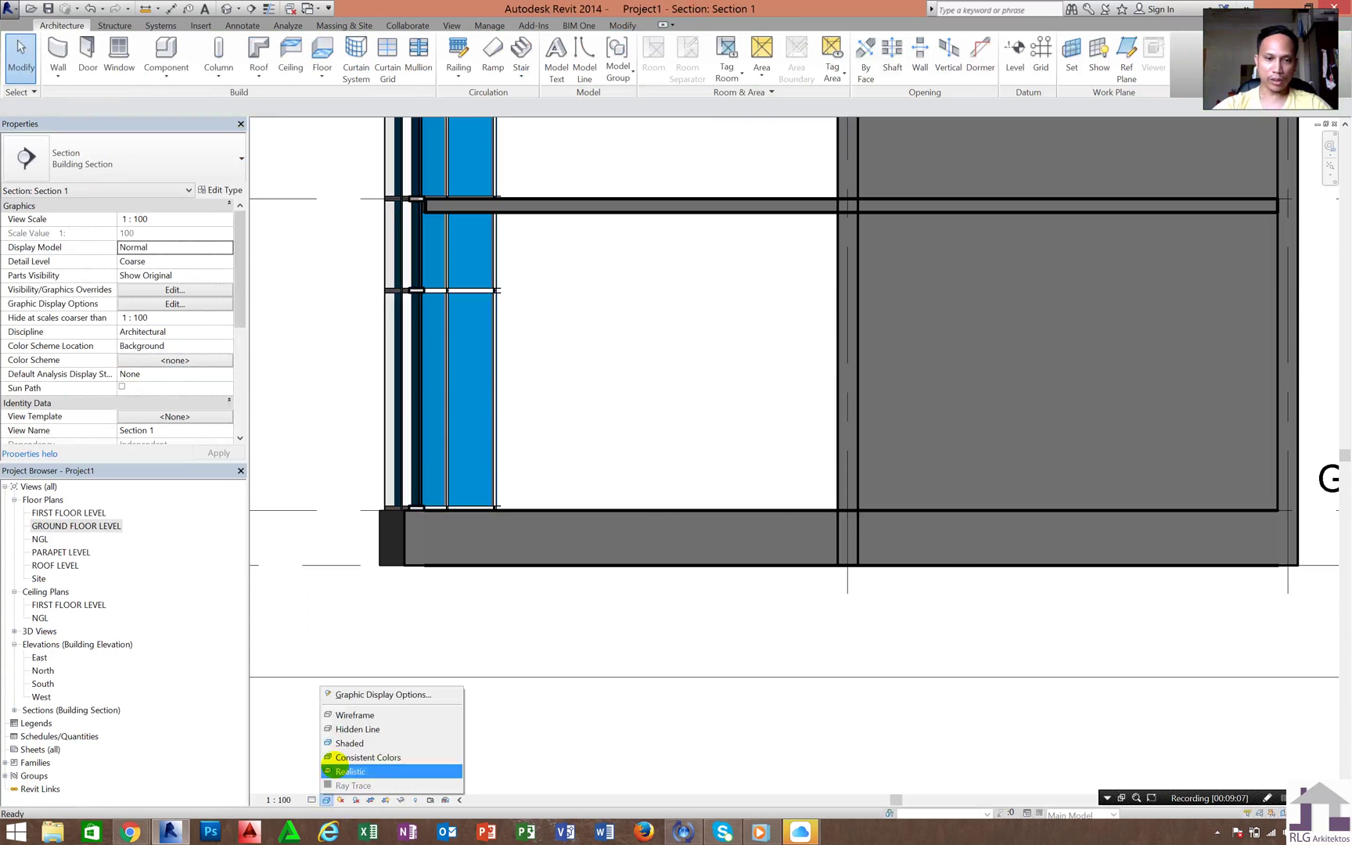
click(344, 729)
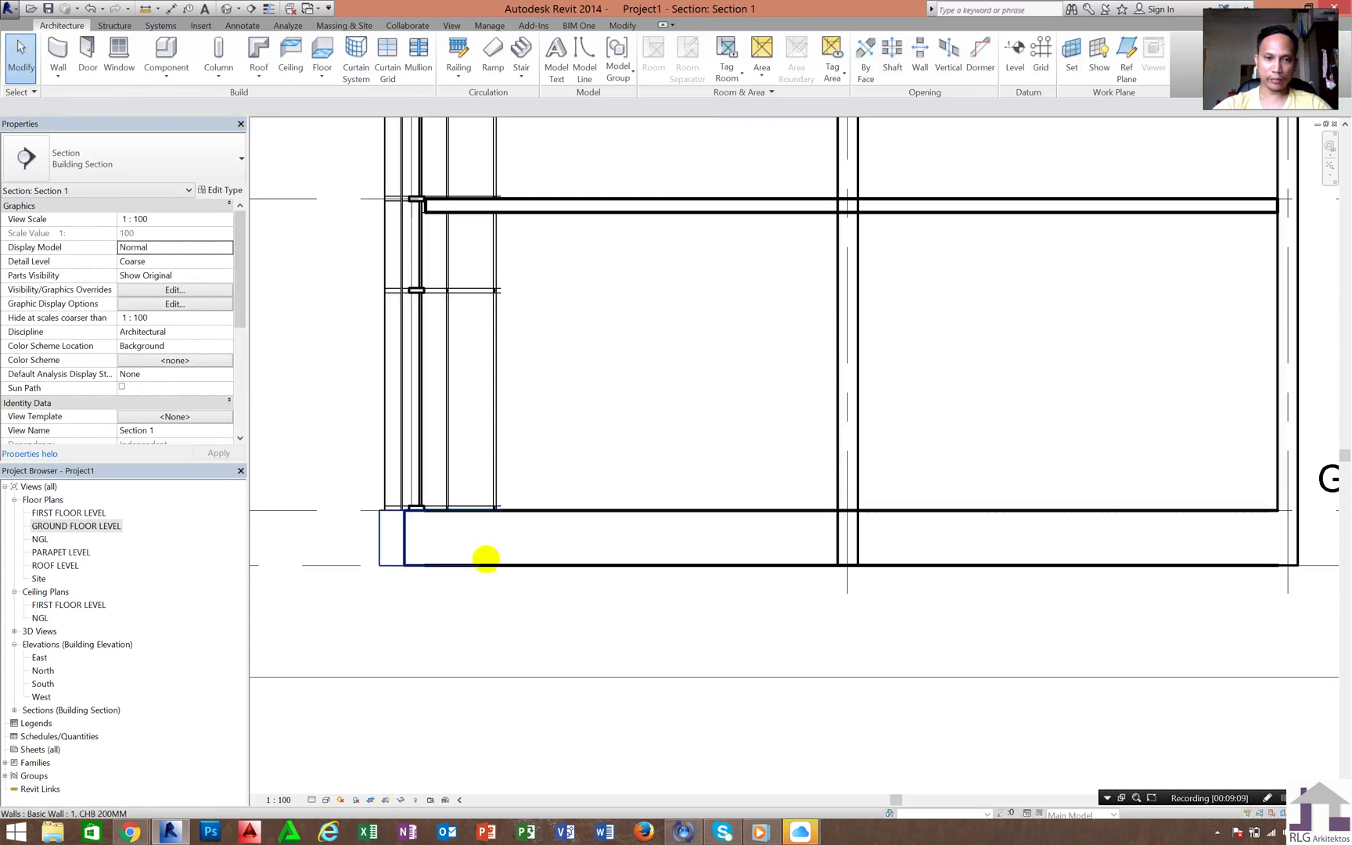
click(311, 799)
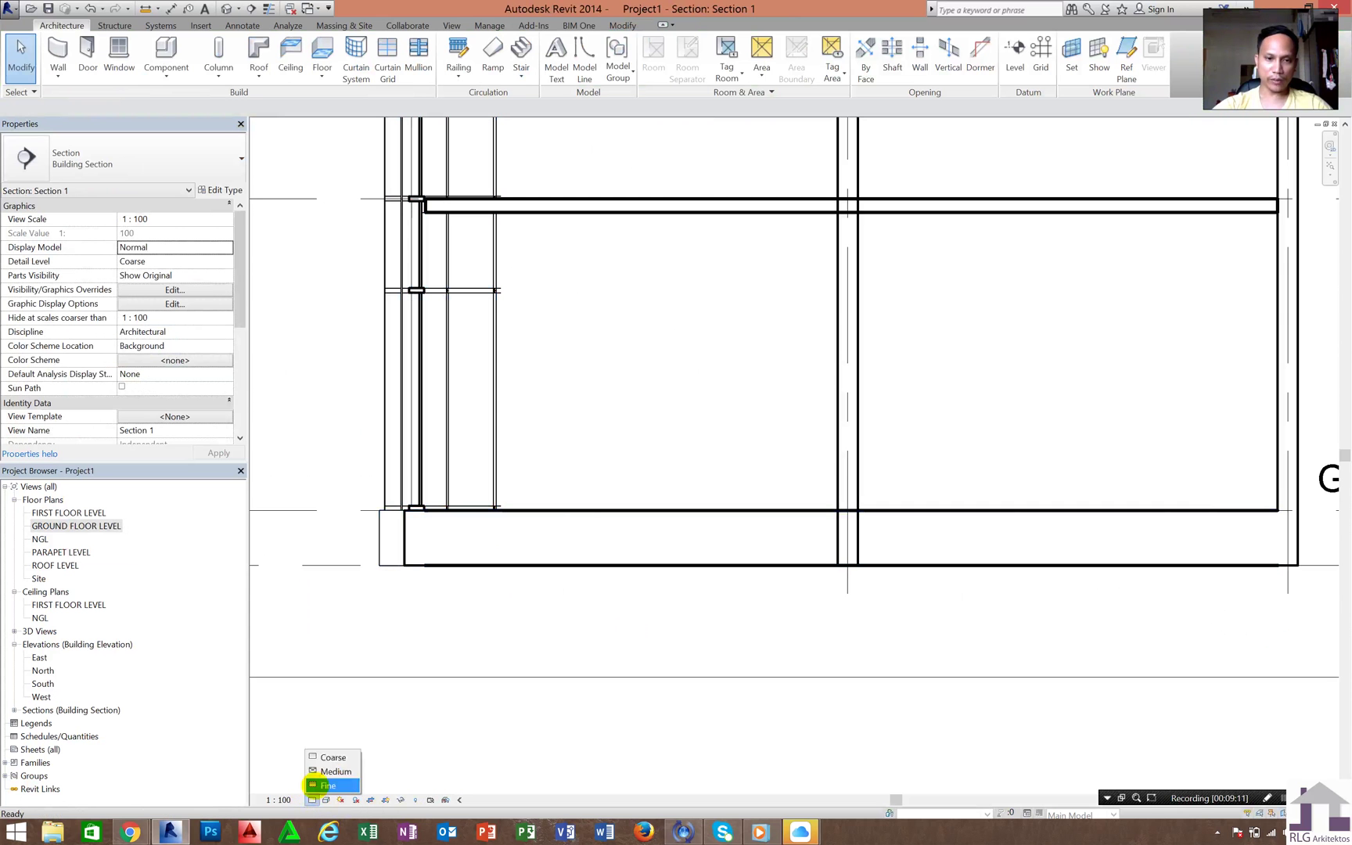
click(317, 785)
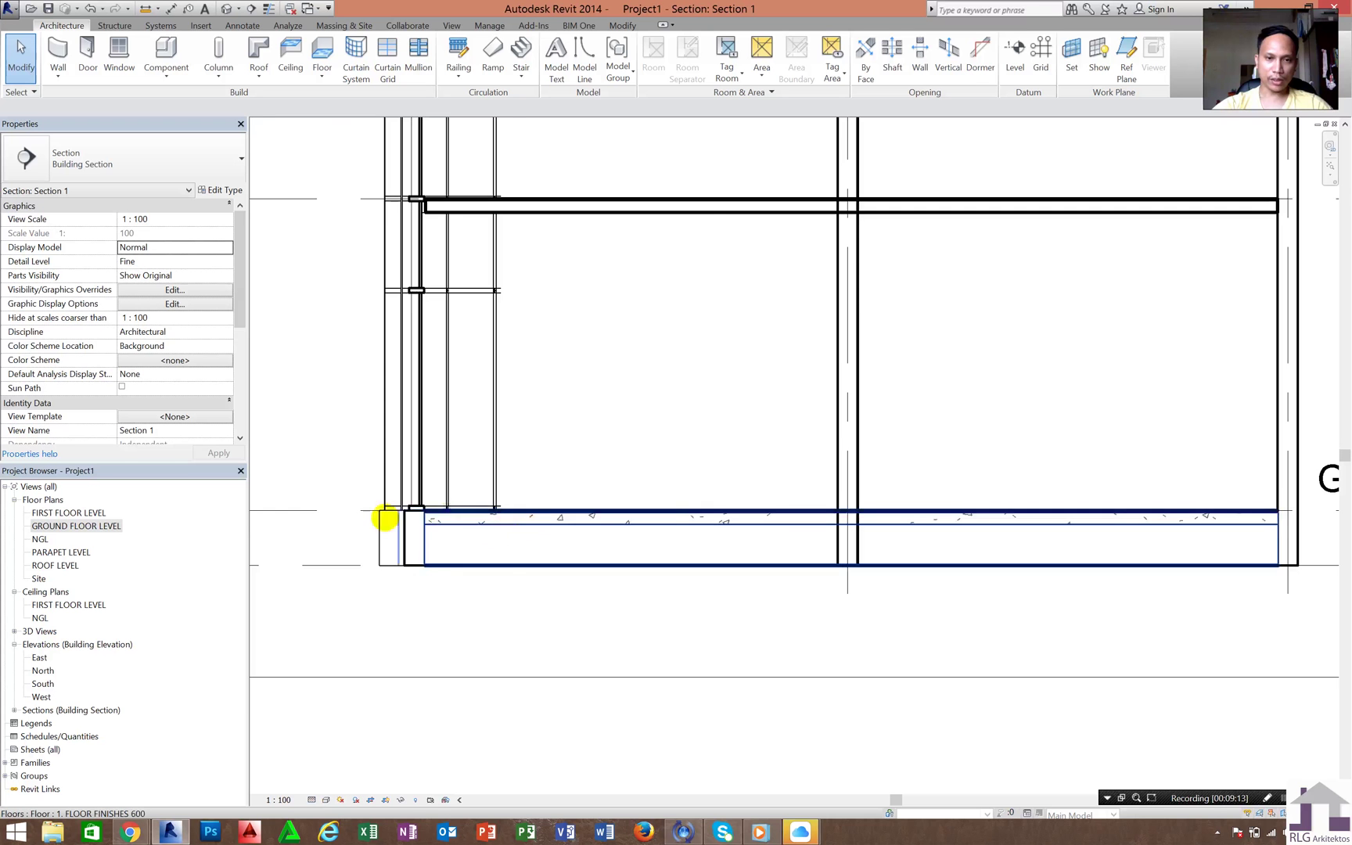
scroll(384, 517, up, 6)
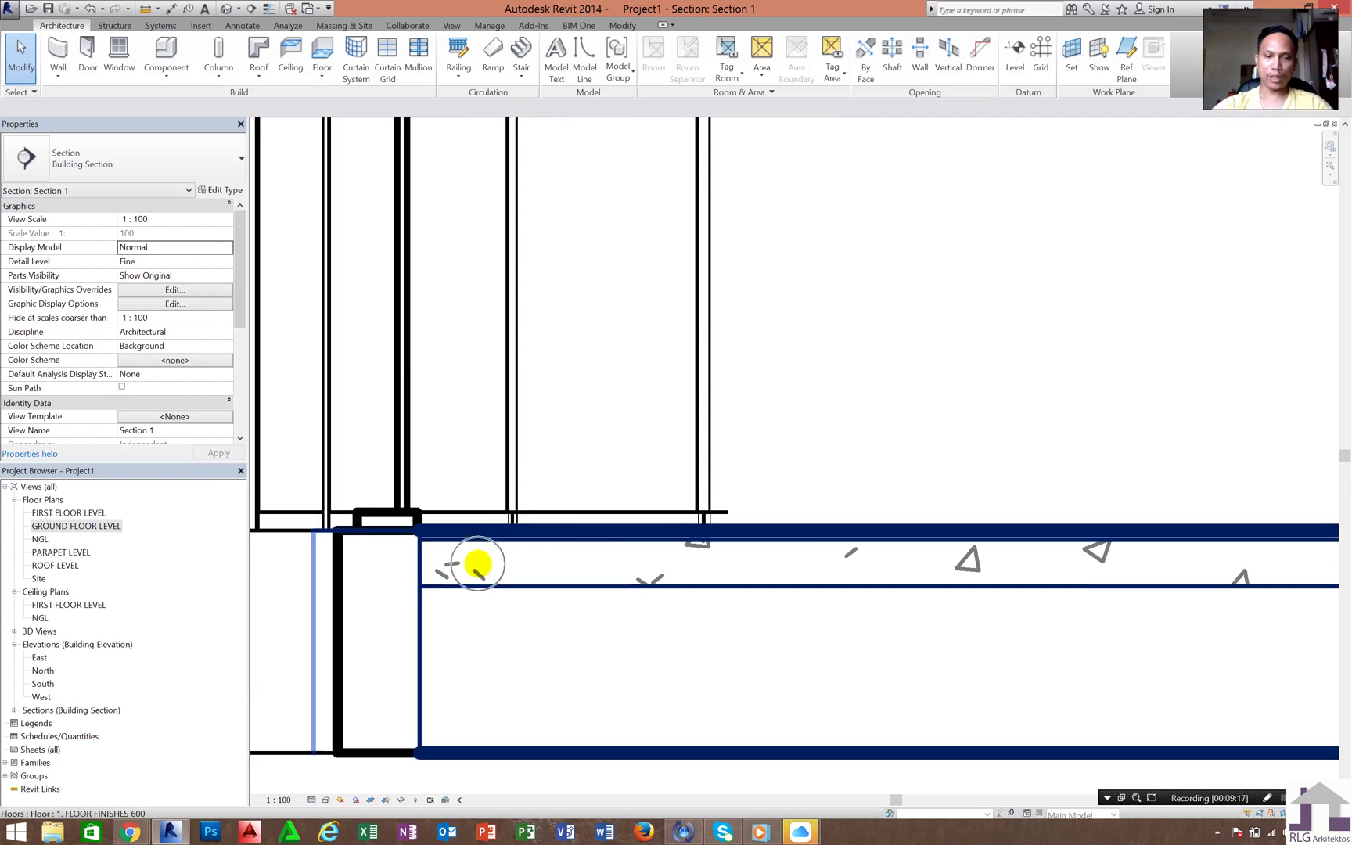
scroll(504, 546, down, 3)
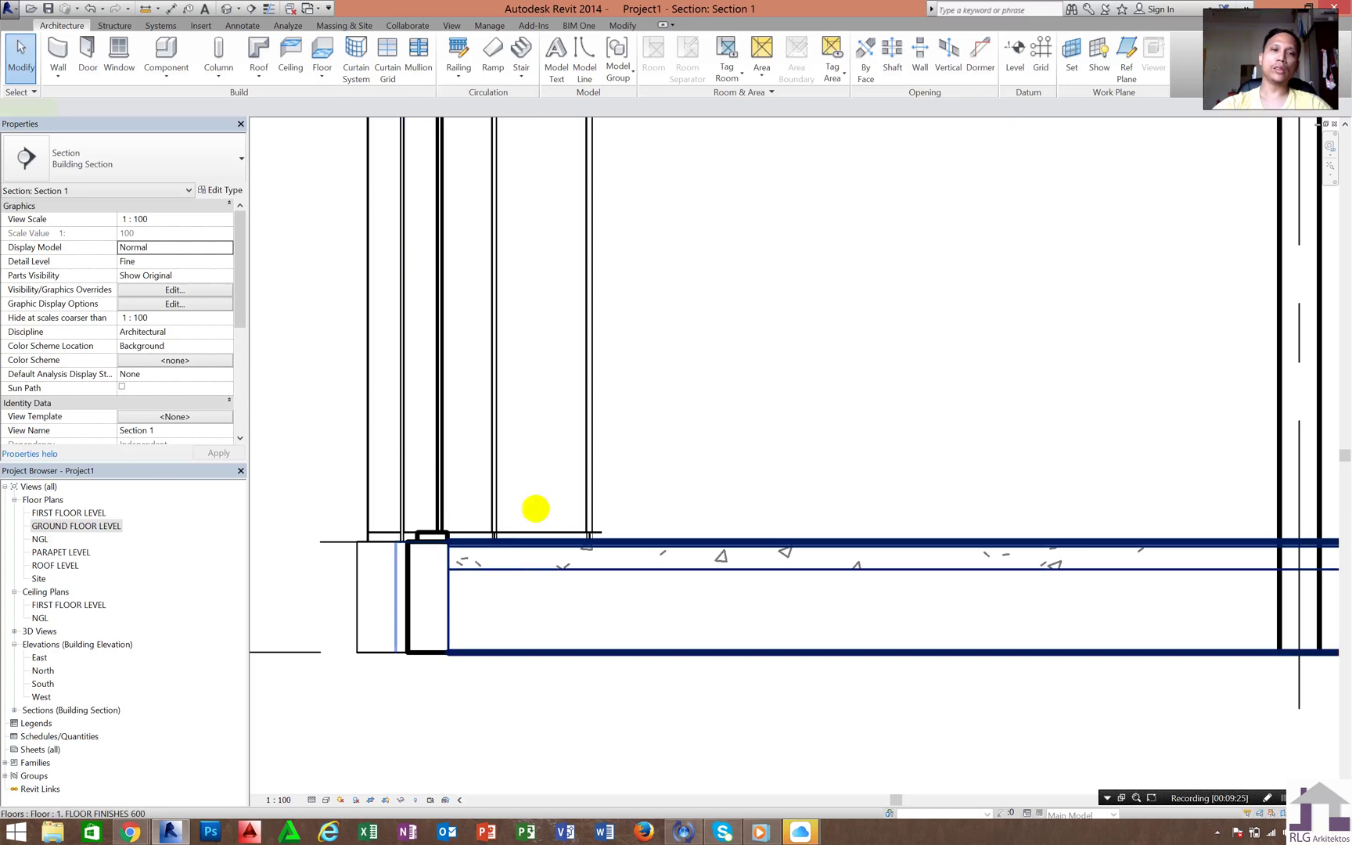
Step: Examine the ground floor's layer structure and the 3. EARTH FILL material's surface and cut patterns, then close the dialogs without changes
click(535, 508)
click(224, 190)
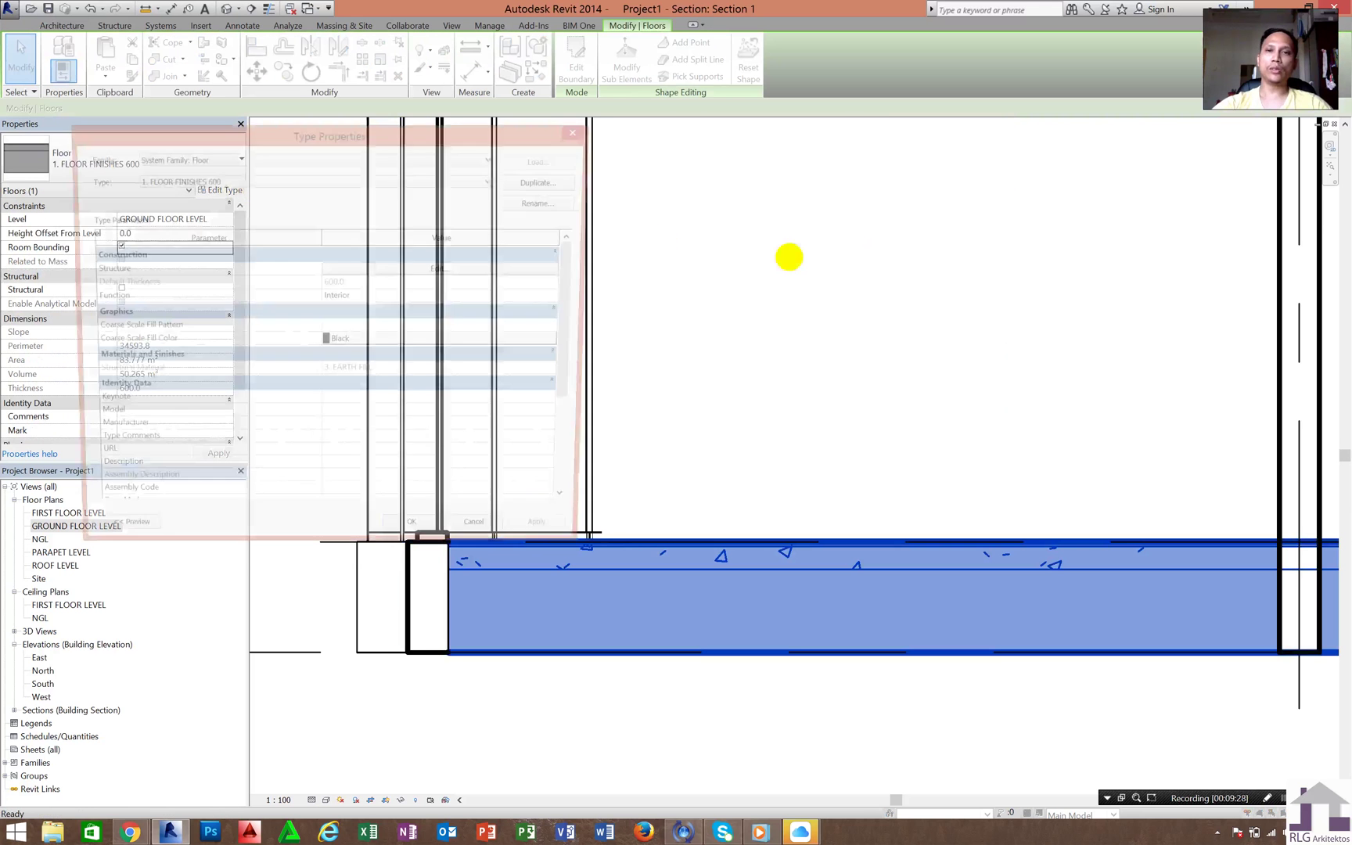
click(512, 267)
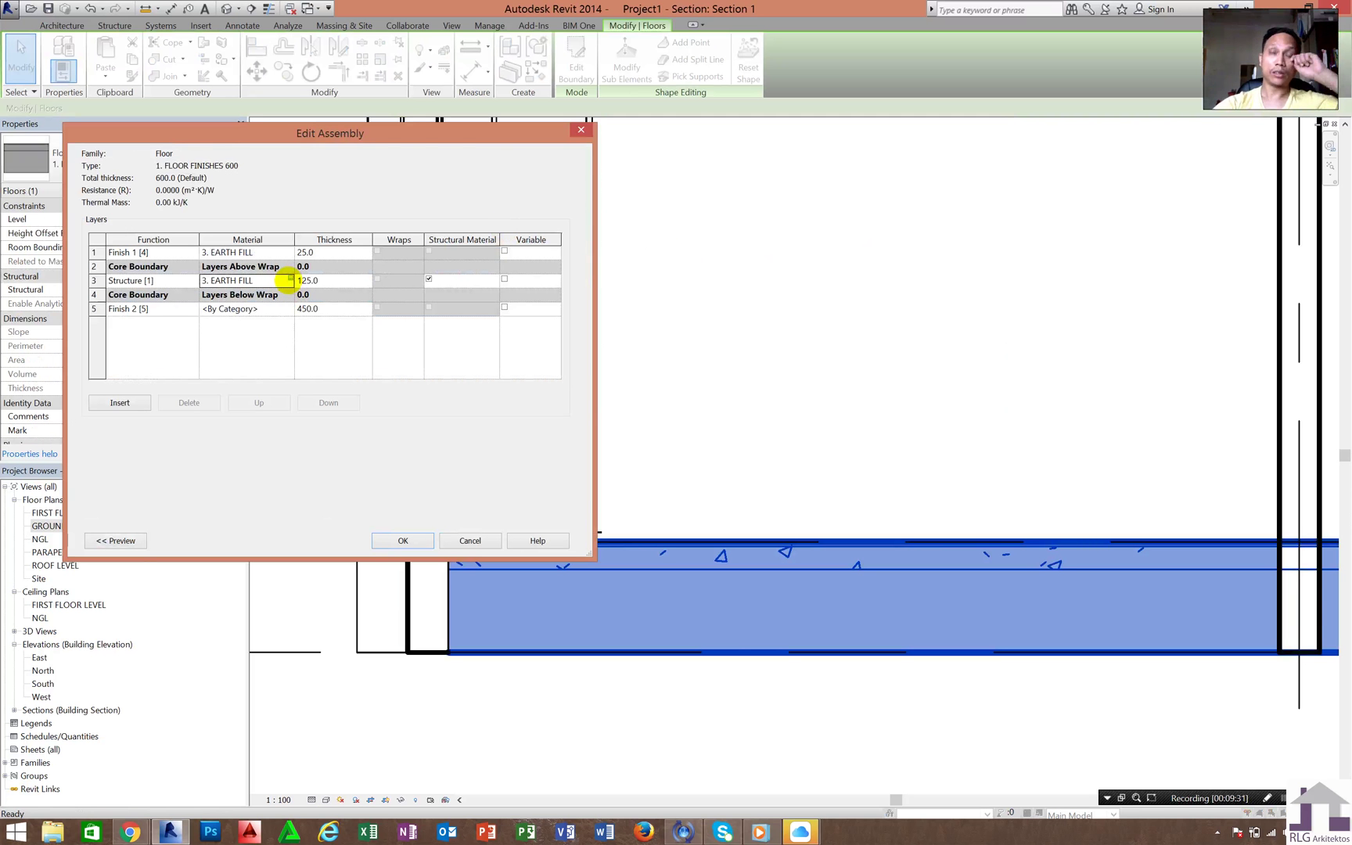
click(300, 280)
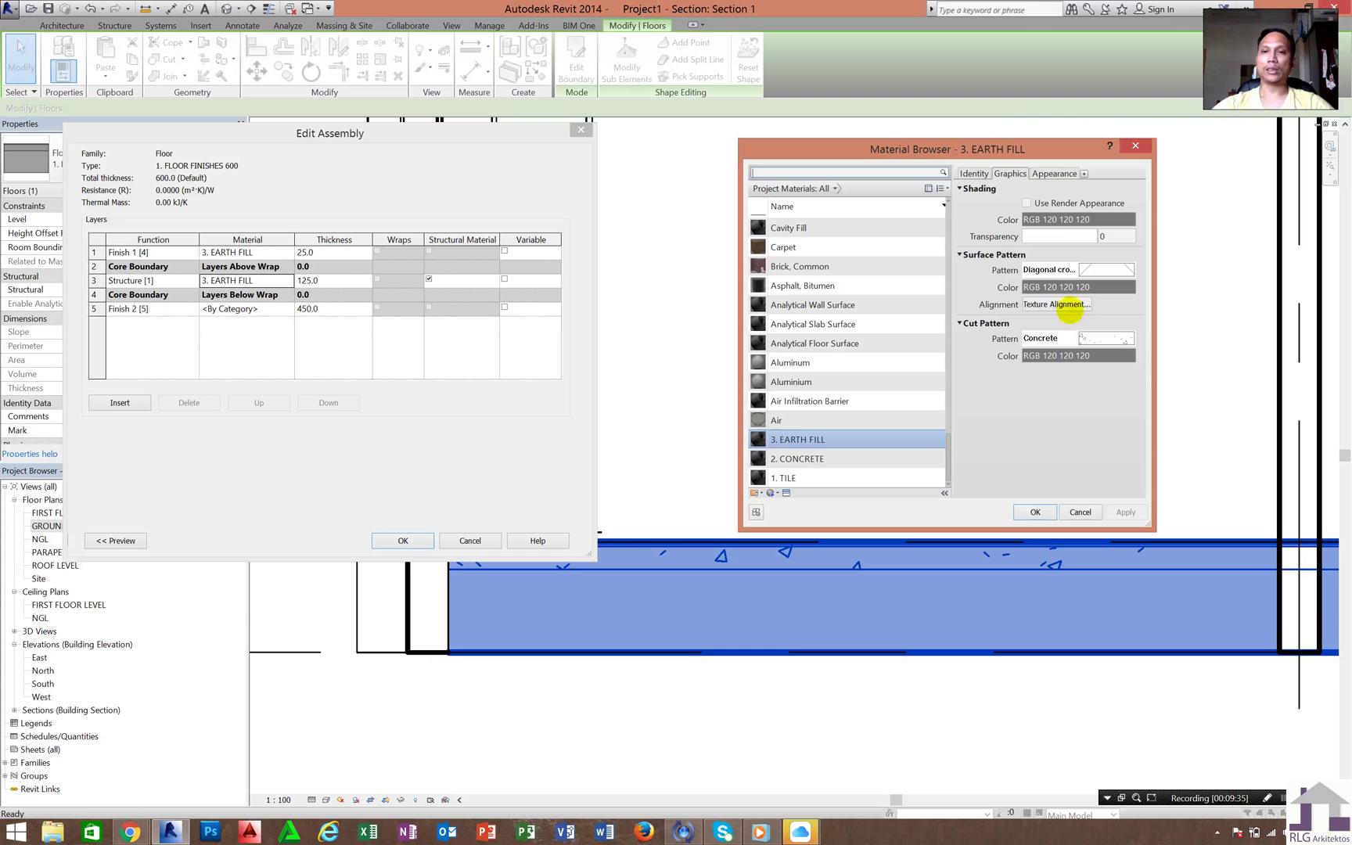
click(1040, 269)
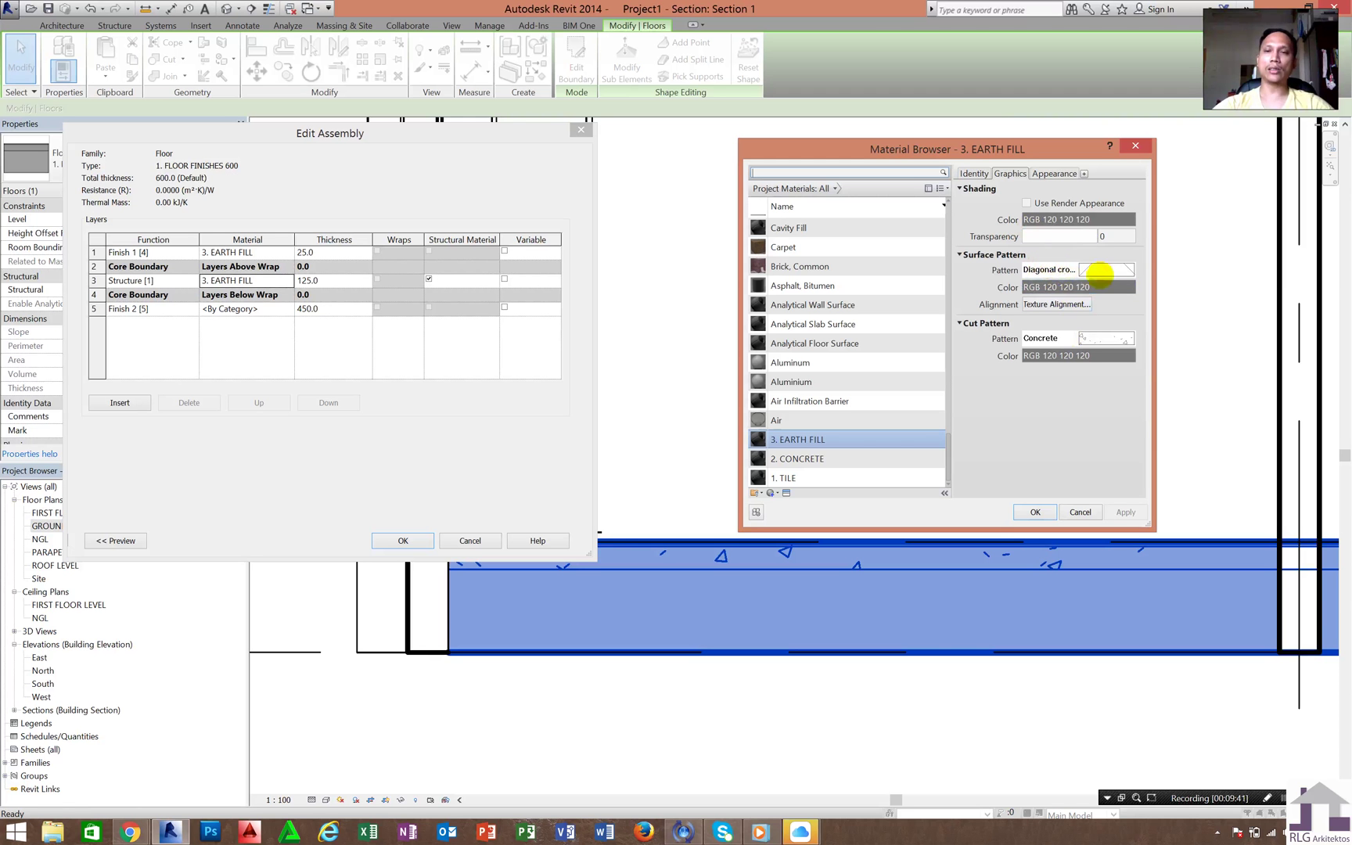
click(1074, 271)
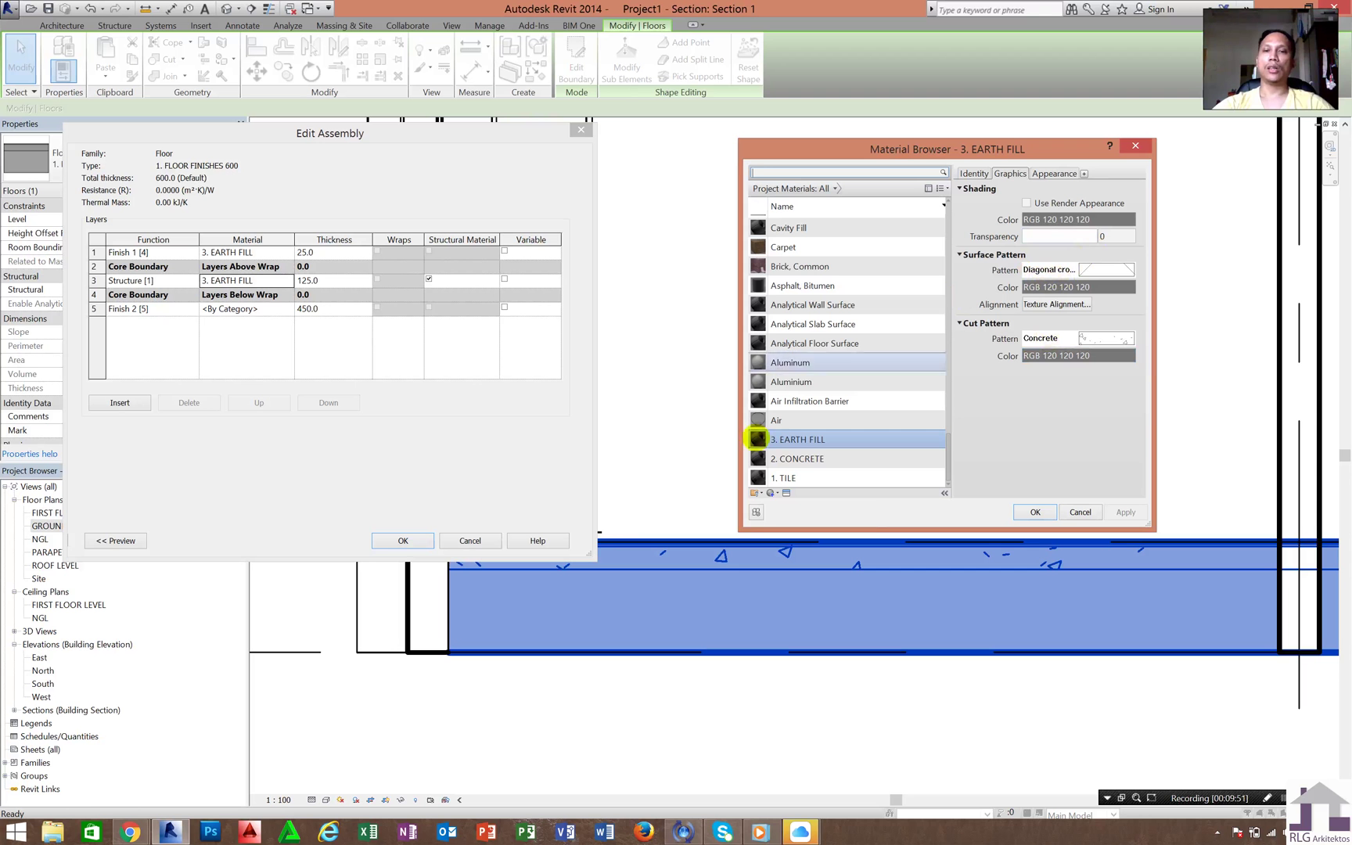
click(772, 492)
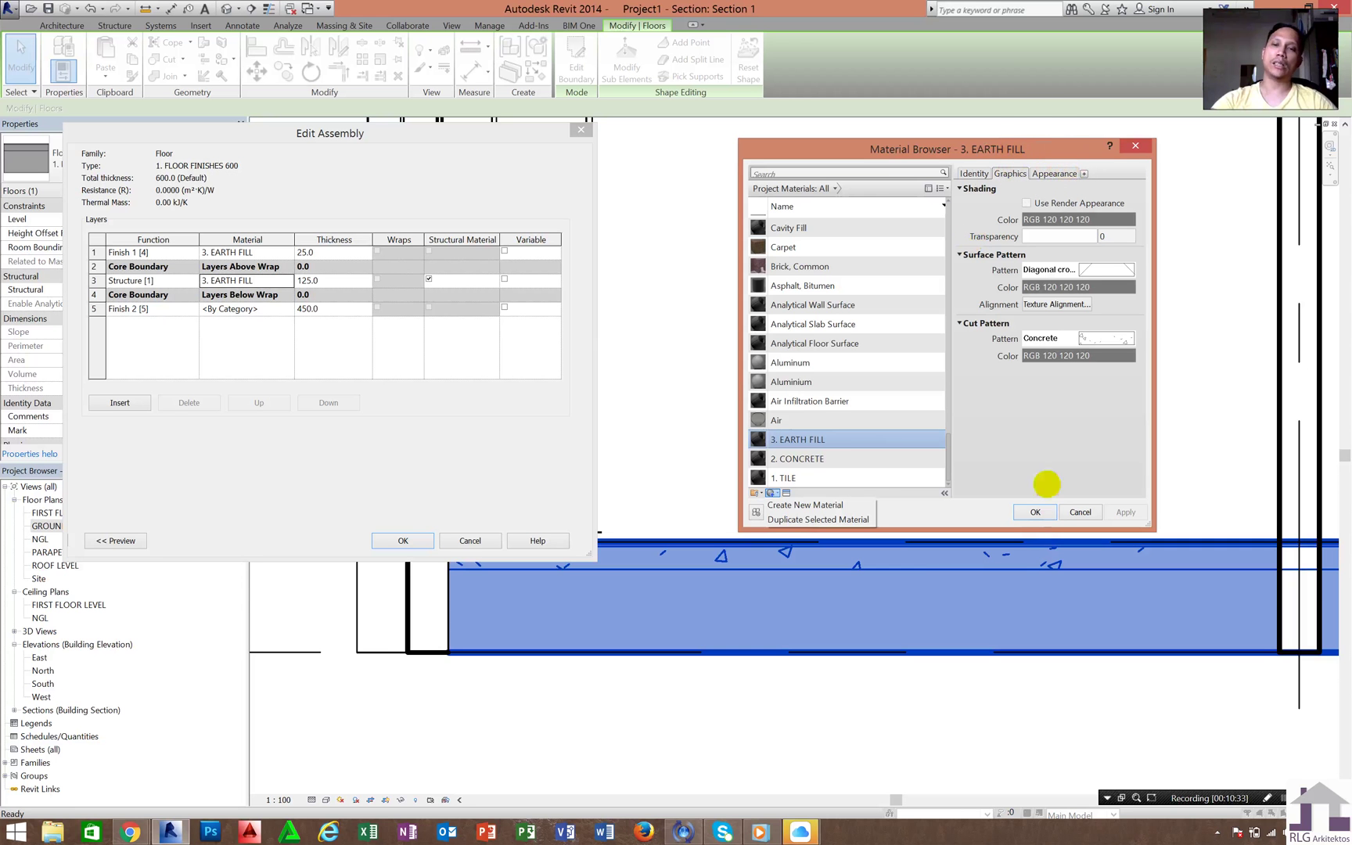
click(1030, 508)
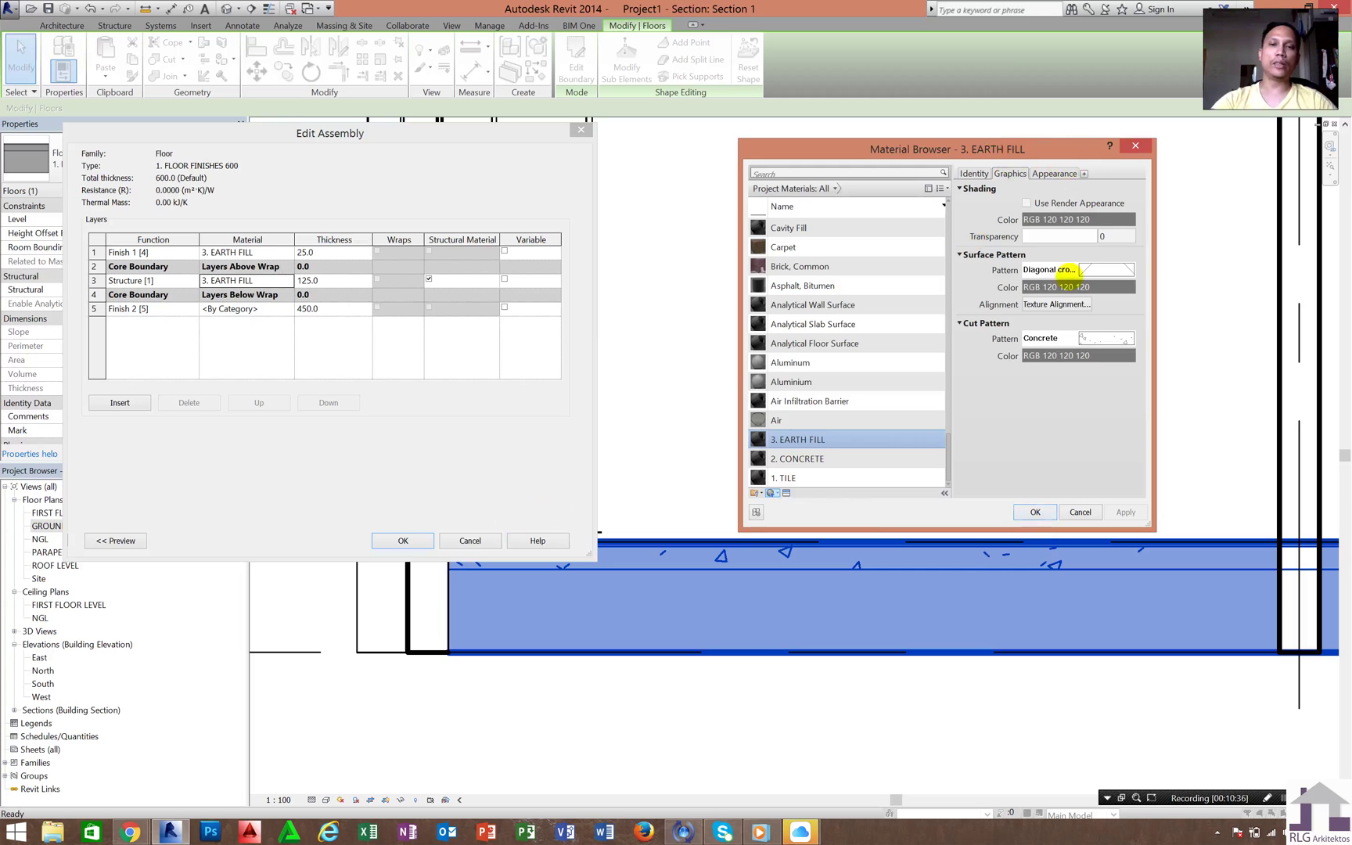
click(1135, 146)
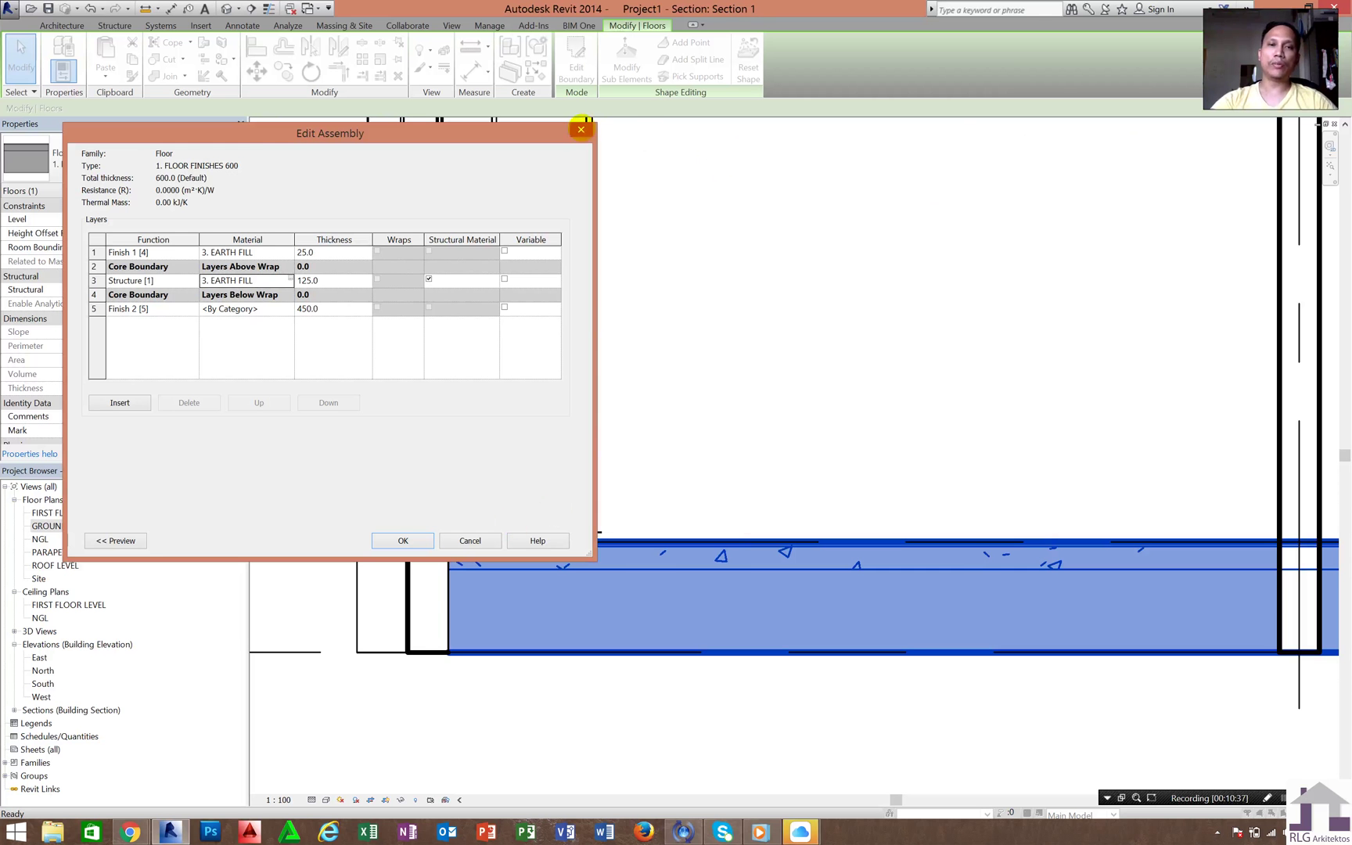
click(581, 129)
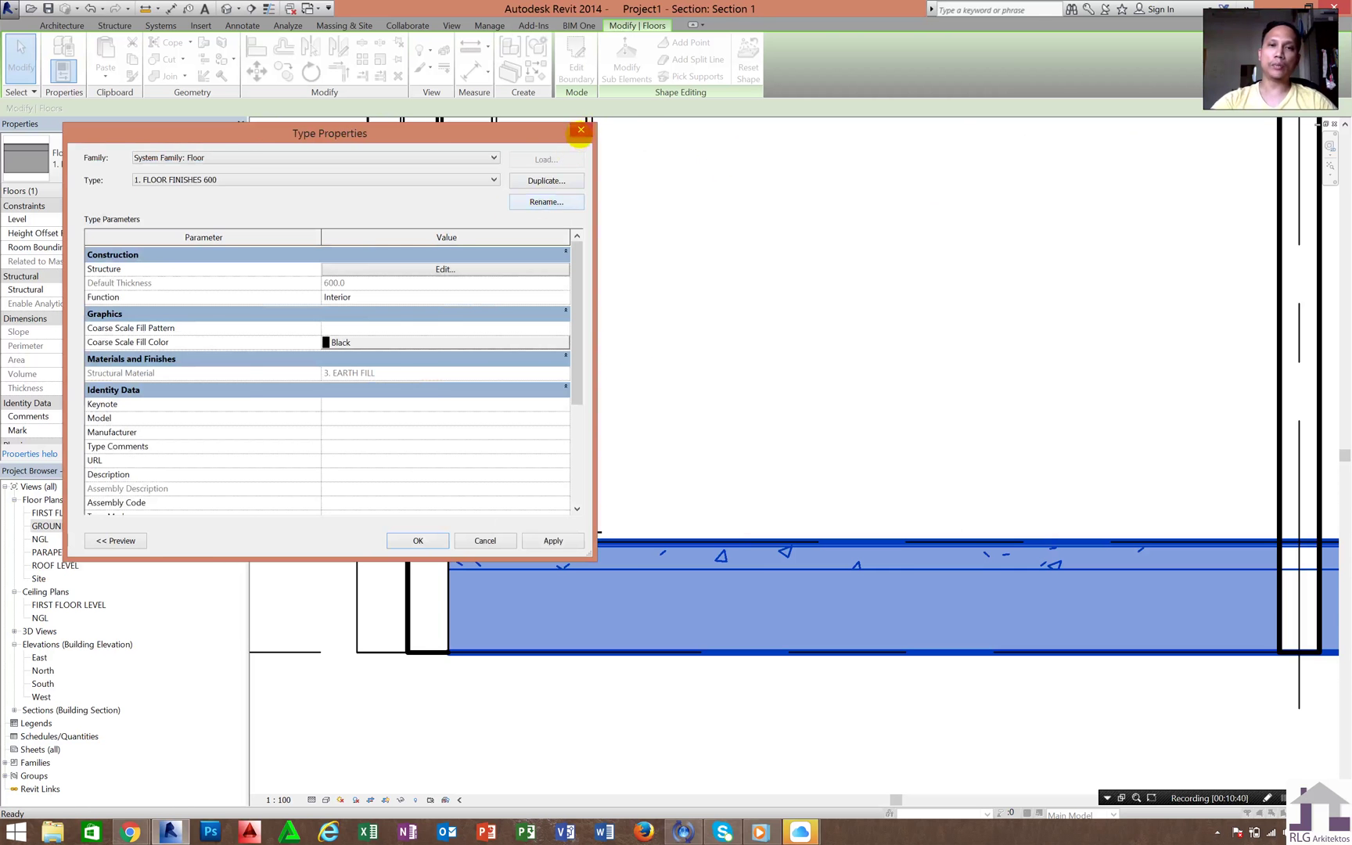
click(581, 129)
key(Escape)
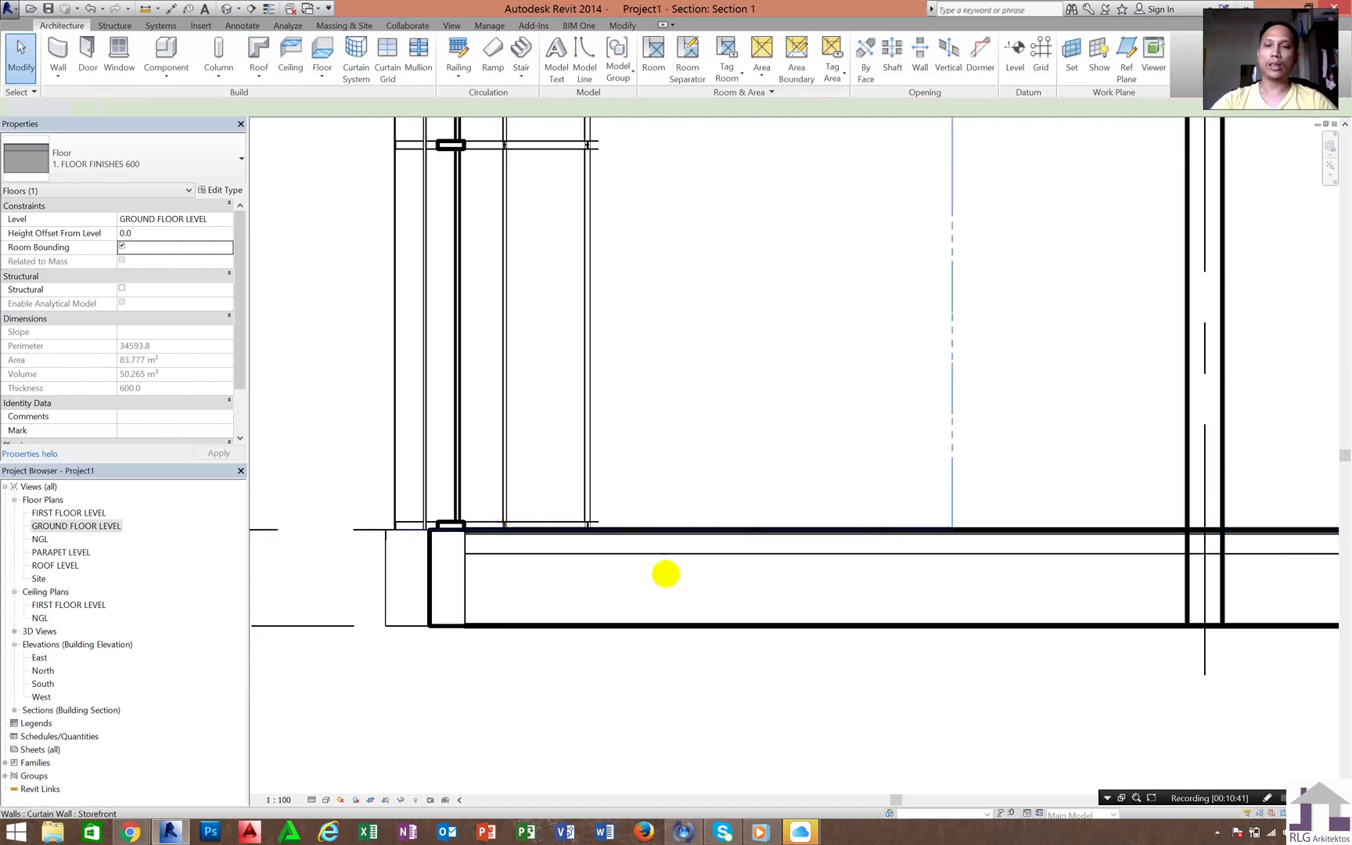
Step: Delete the floor slab at ROOF LEVEL in Section 1
scroll(665, 574, down, 2)
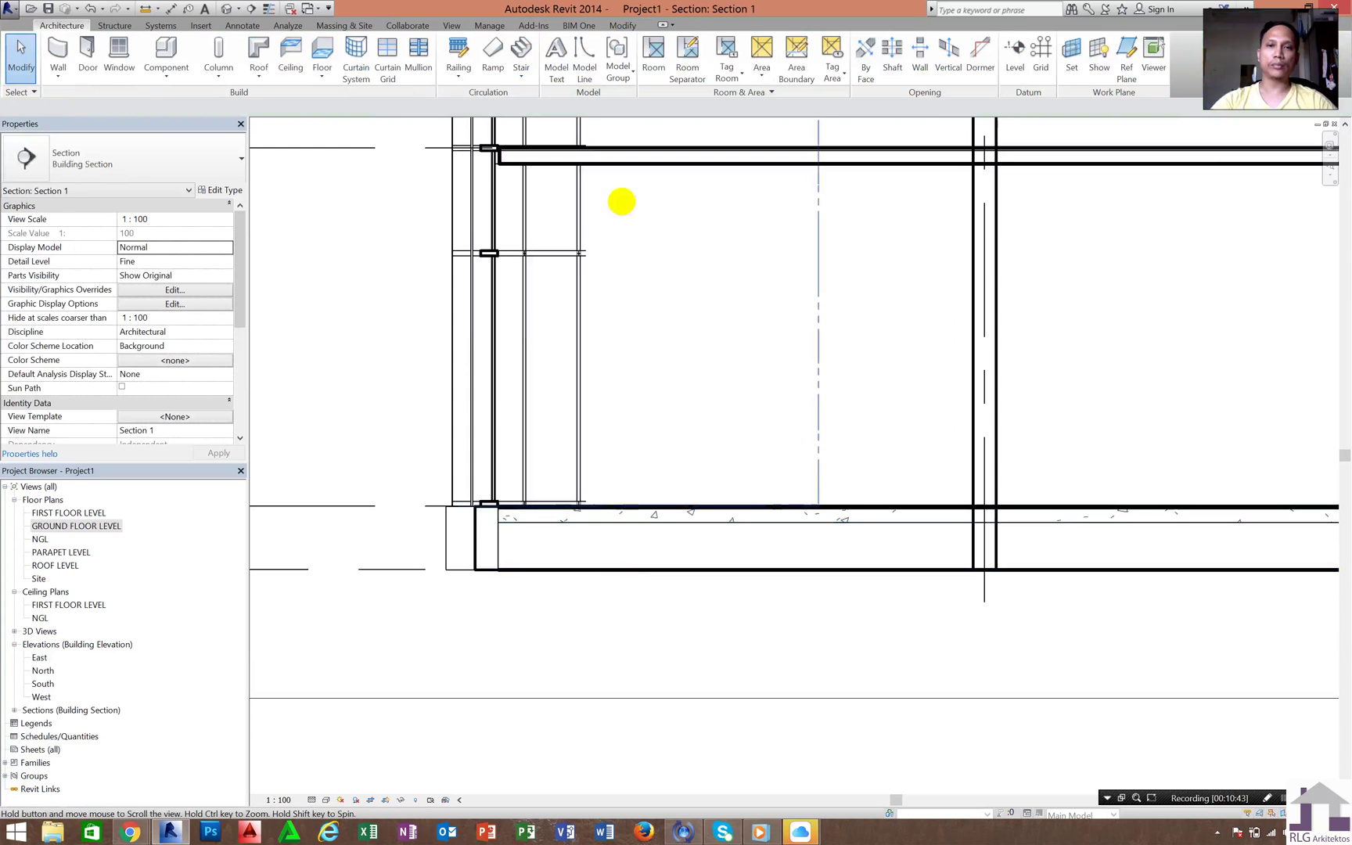
middle_drag(621, 201, 613, 241)
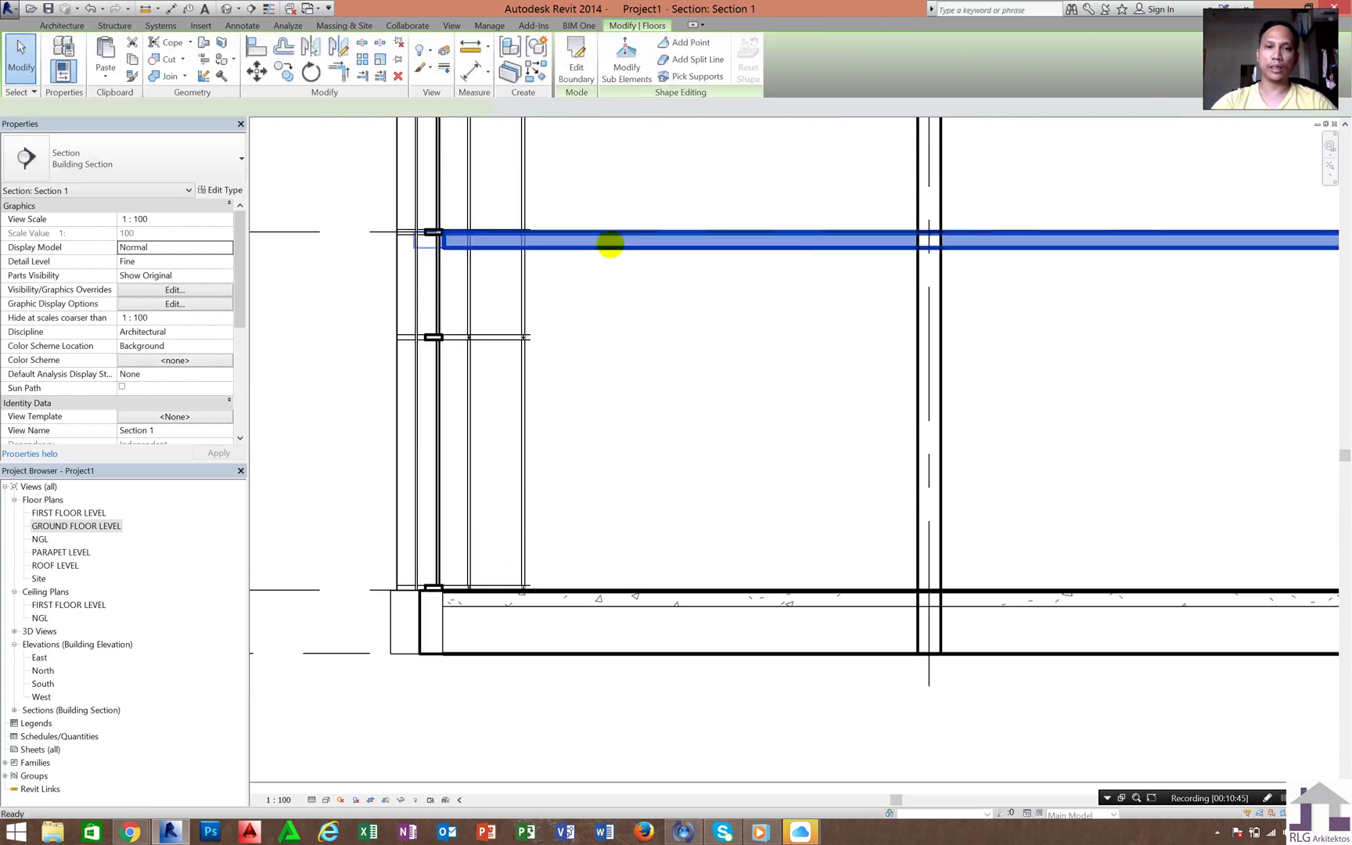
scroll(630, 560, down, 3)
middle_drag(631, 561, 617, 643)
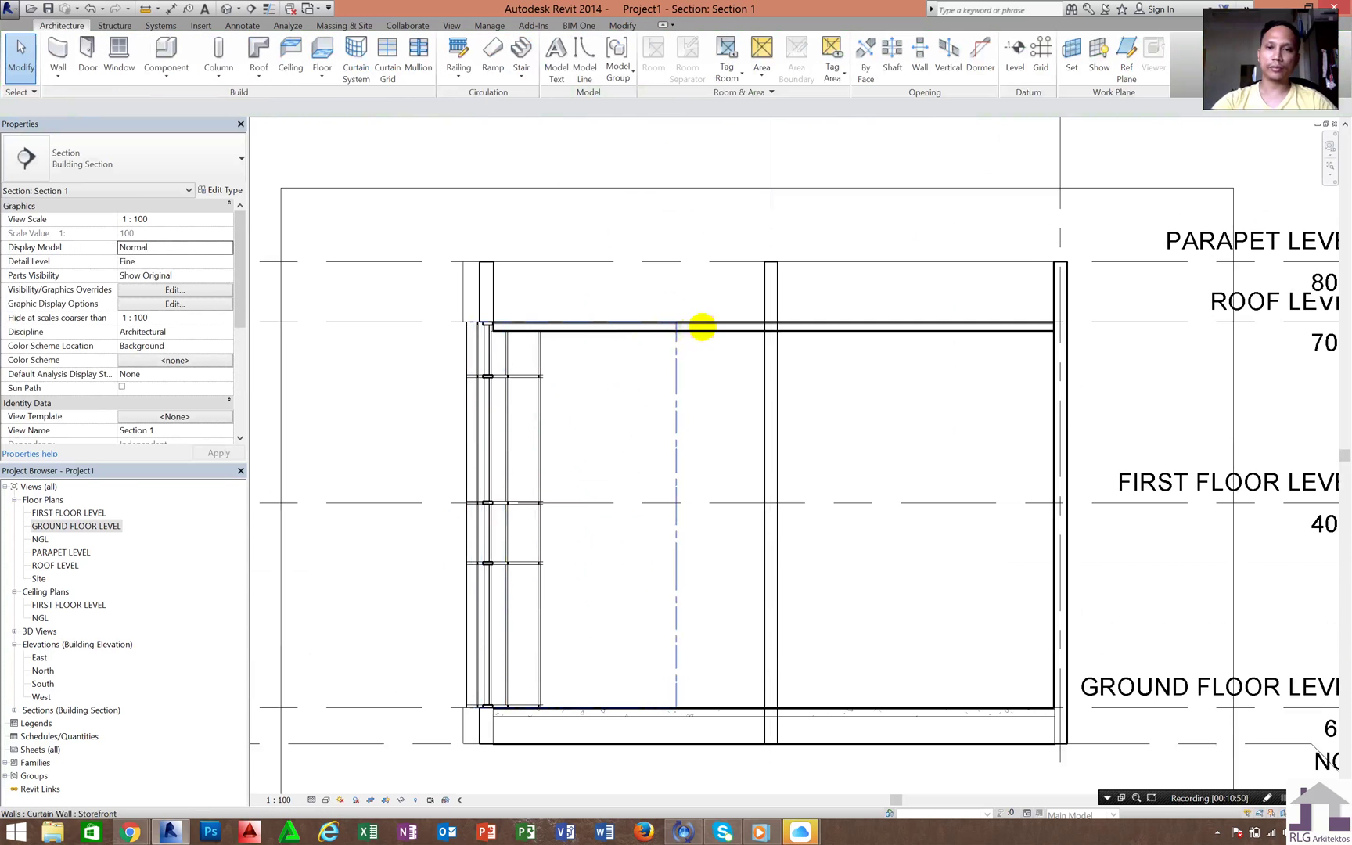
click(785, 324)
key(Delete)
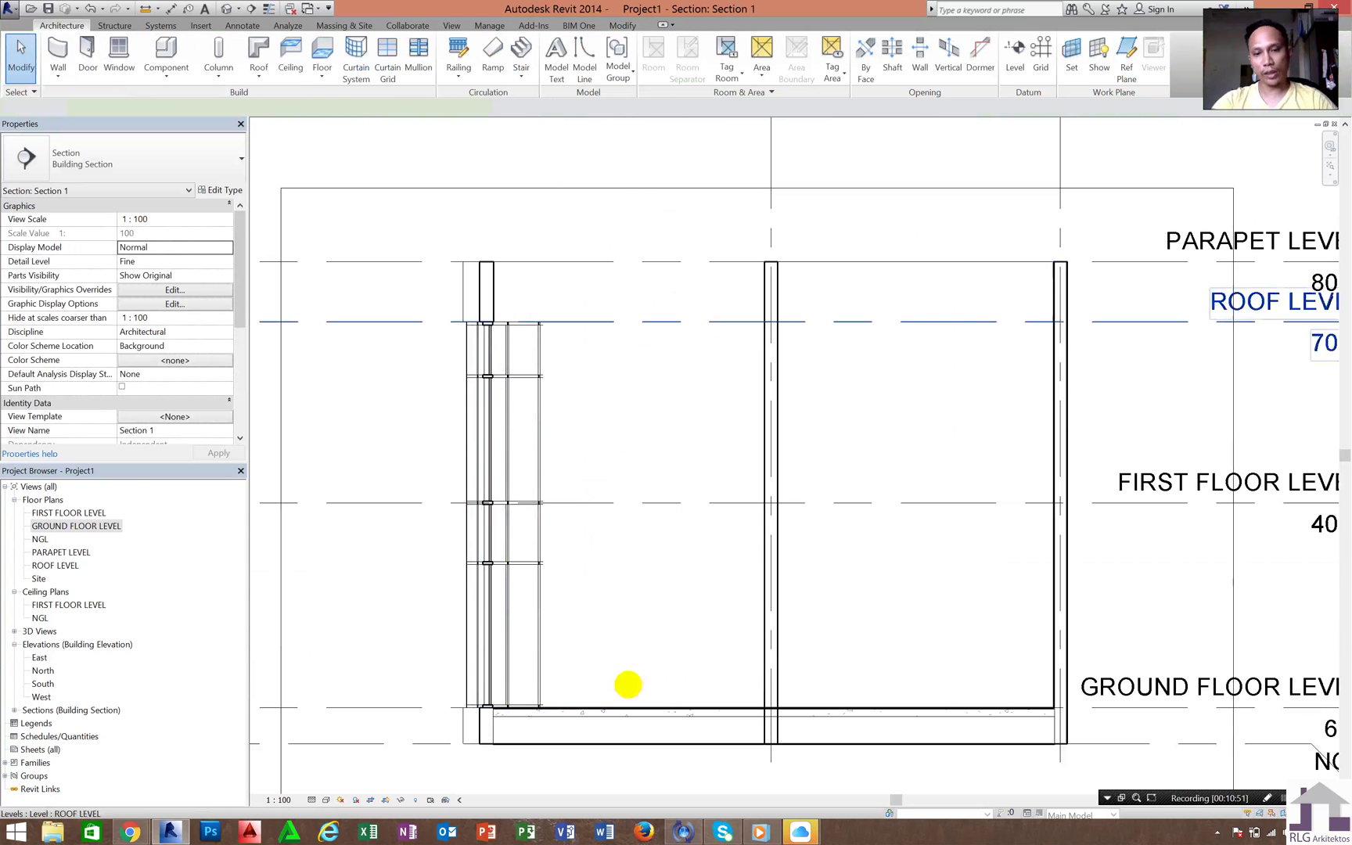
Step: Copy the ground floor slab up to FIRST FLOOR LEVEL, aligning its top with the level line, and end the command
middle_drag(628, 684, 667, 609)
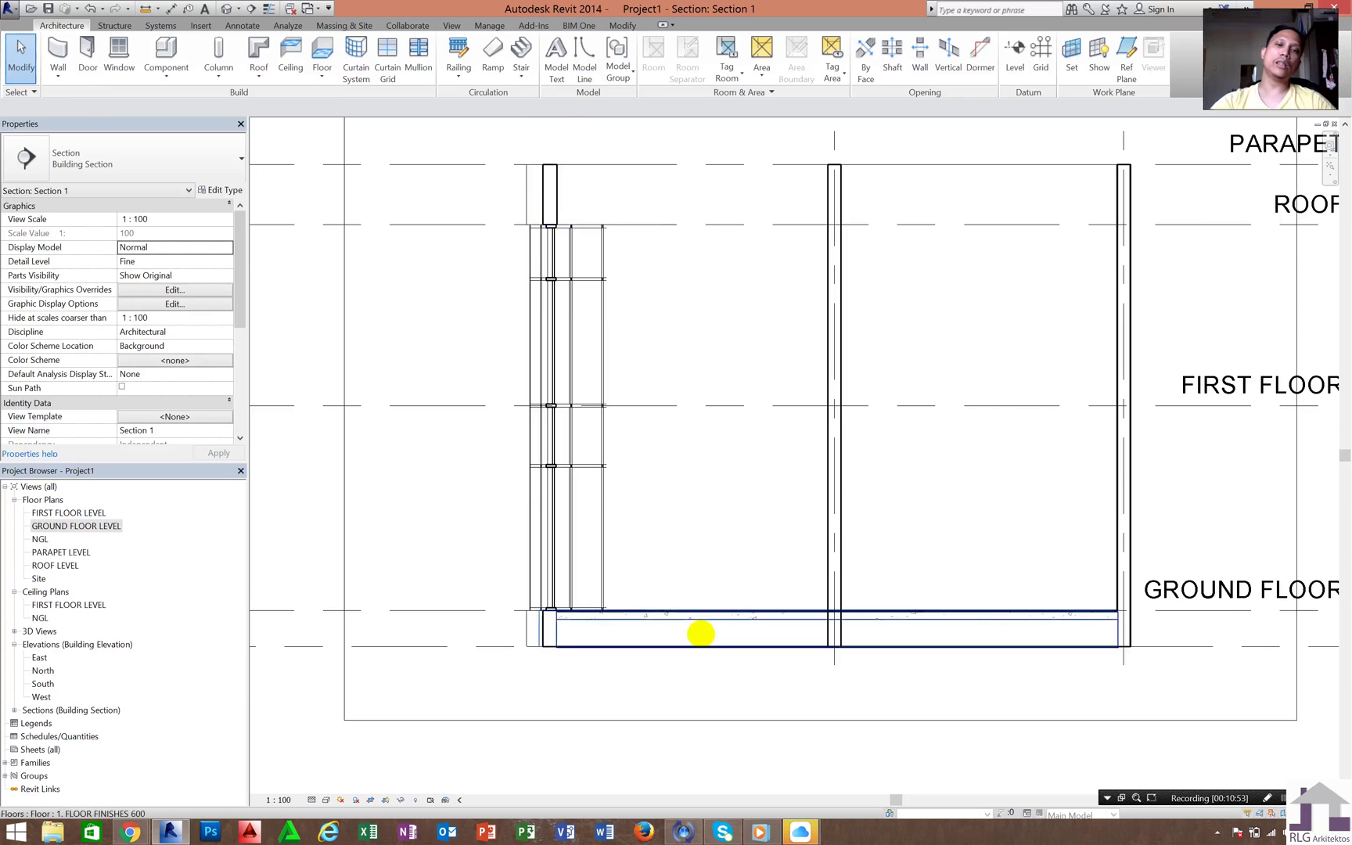
click(1080, 624)
middle_drag(1261, 643, 1129, 626)
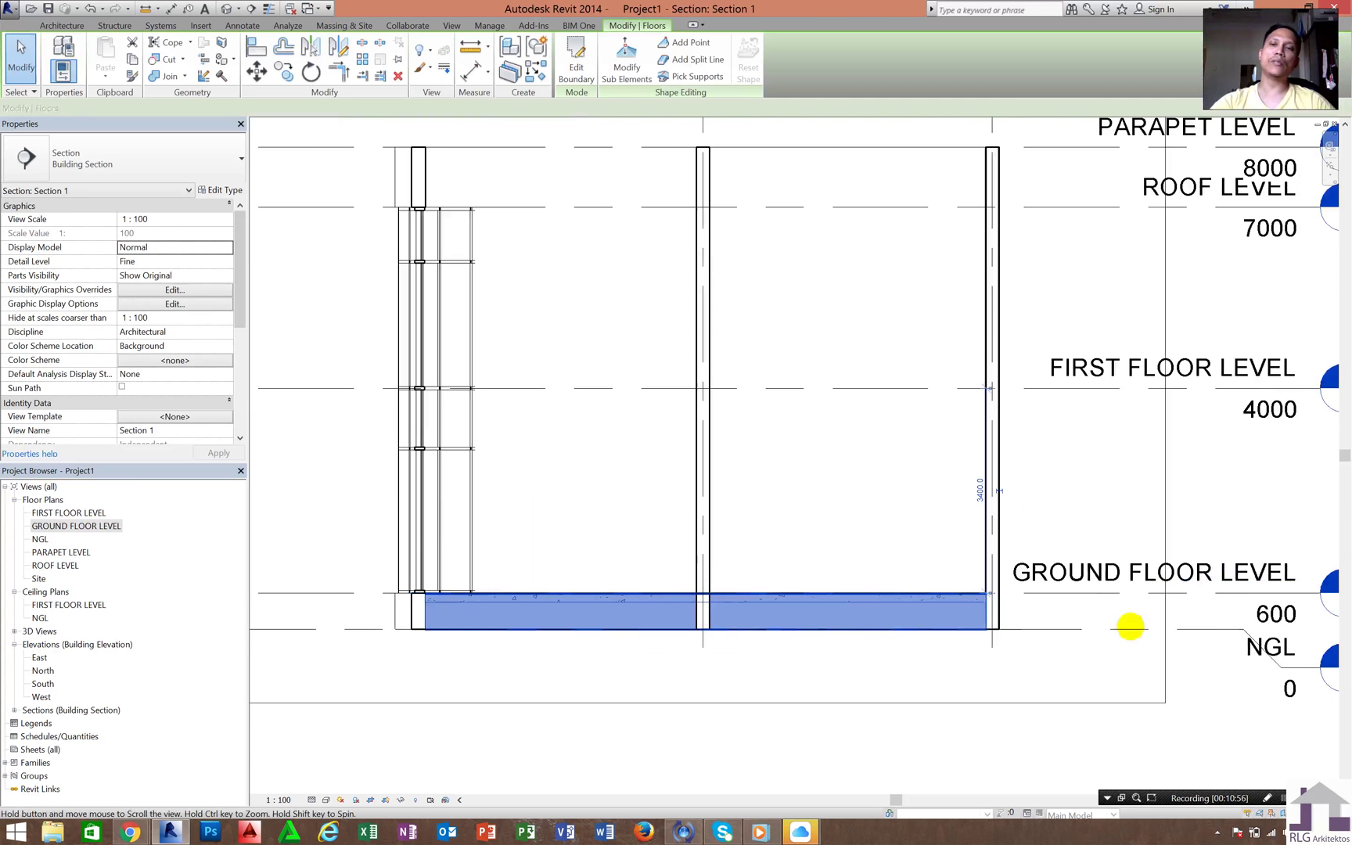
middle_drag(825, 392, 875, 399)
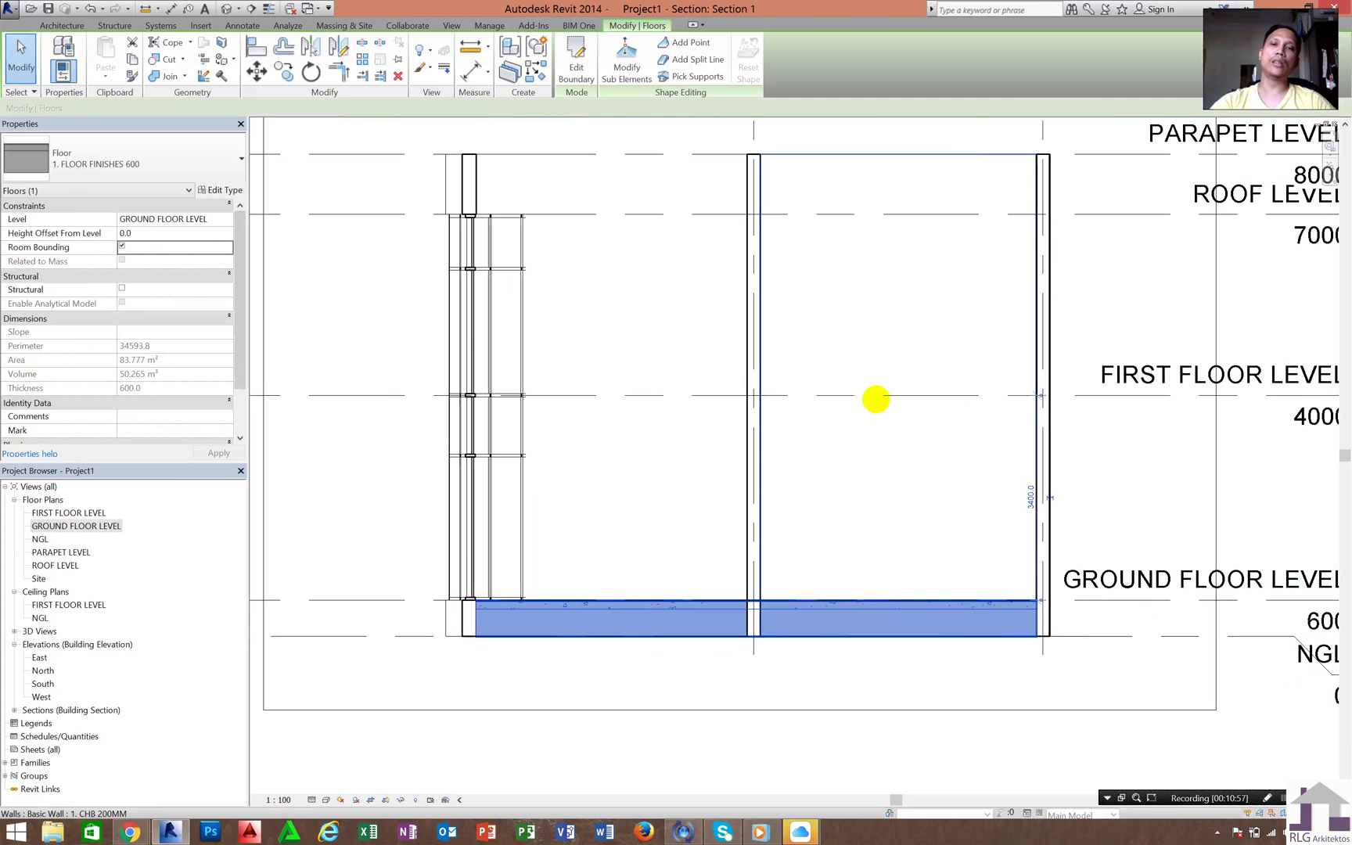
middle_click(876, 399)
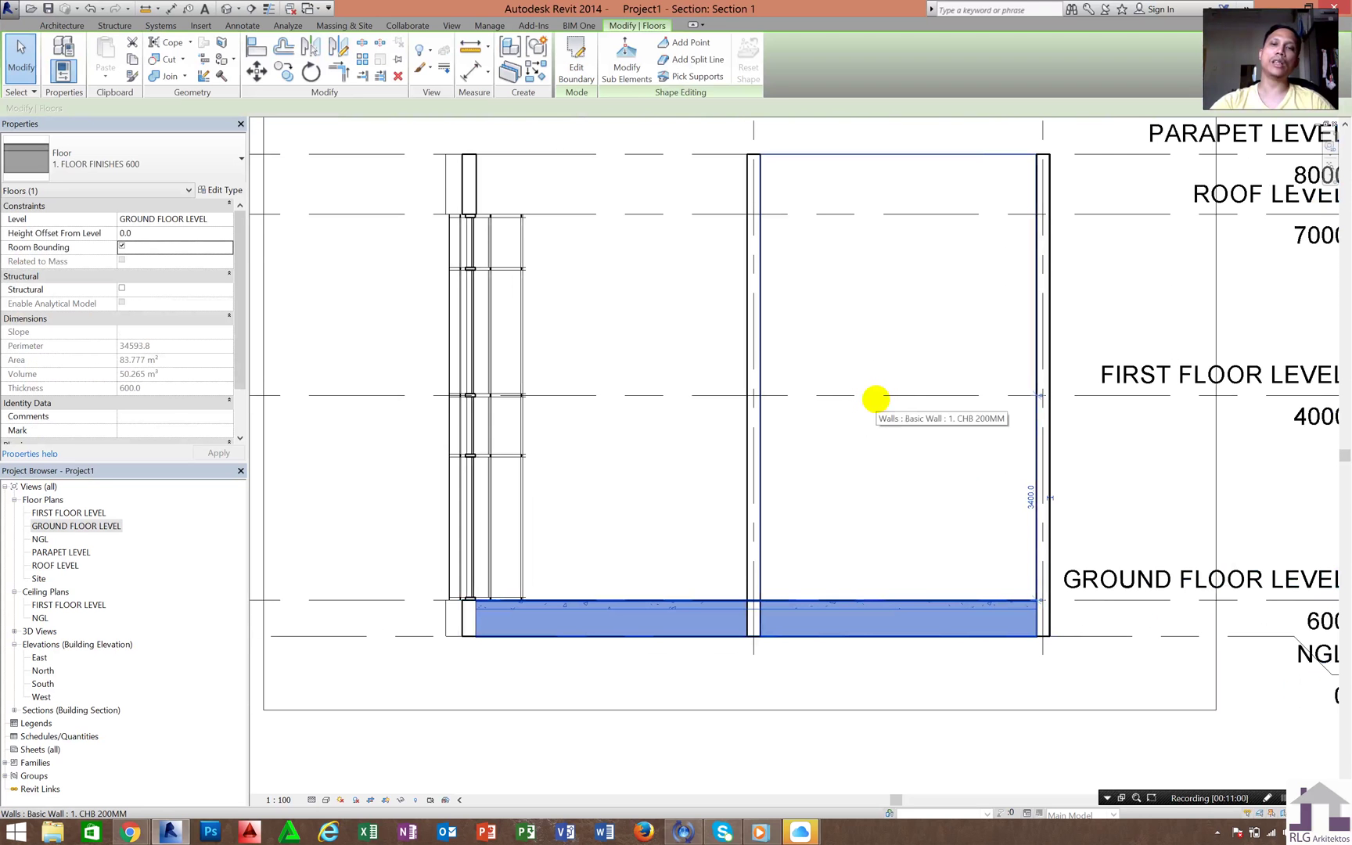
middle_click(876, 399)
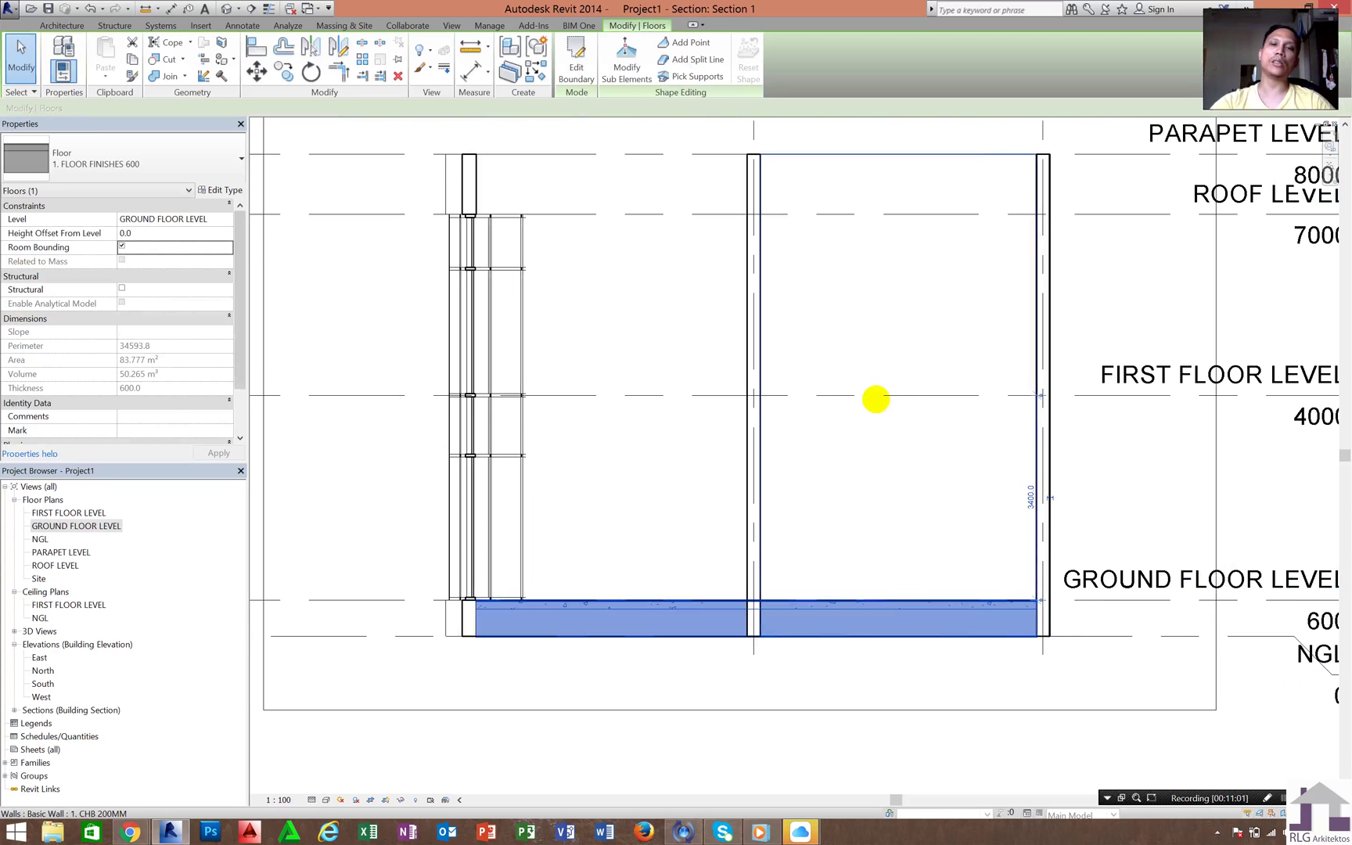
middle_click(876, 399)
middle_click(875, 399)
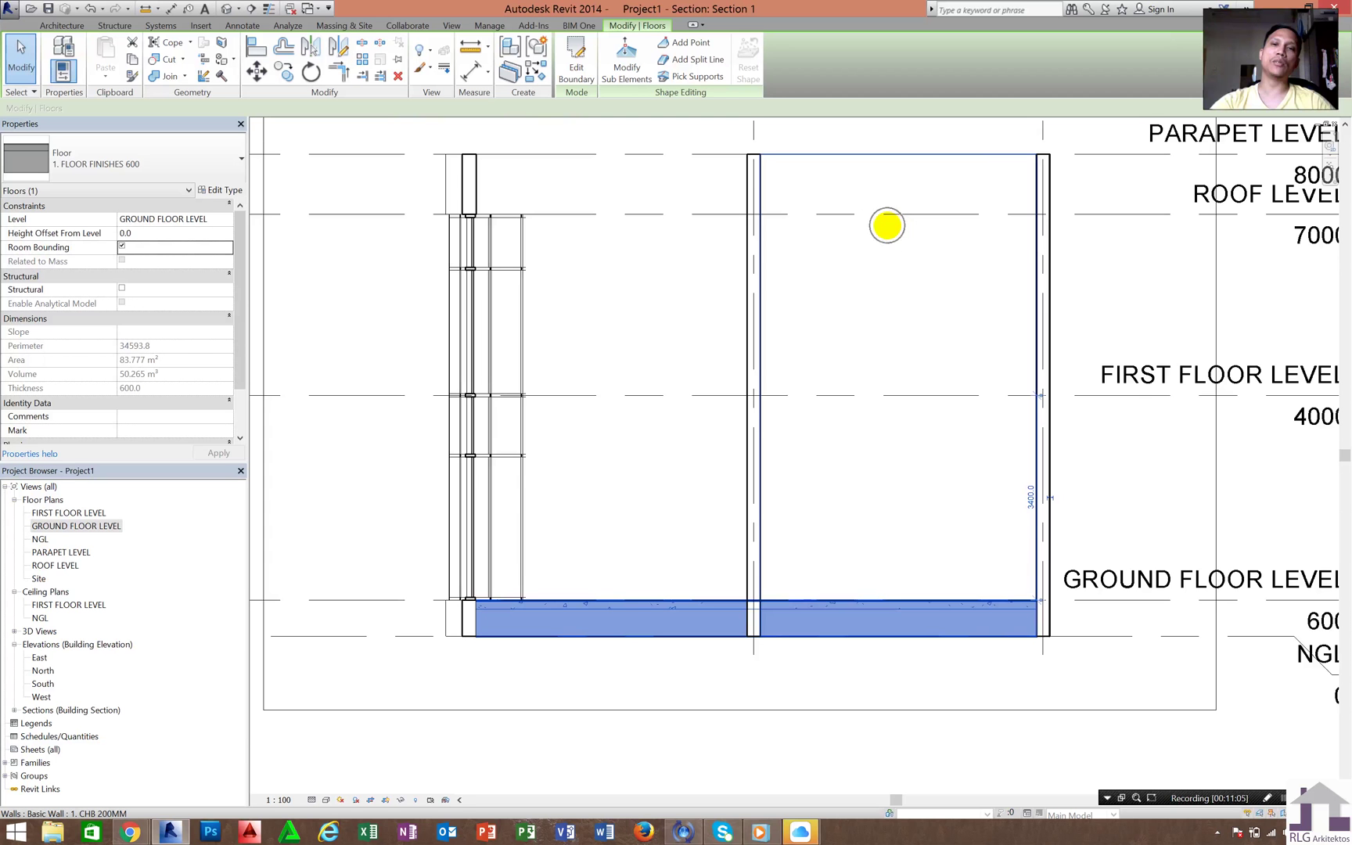
middle_click(886, 225)
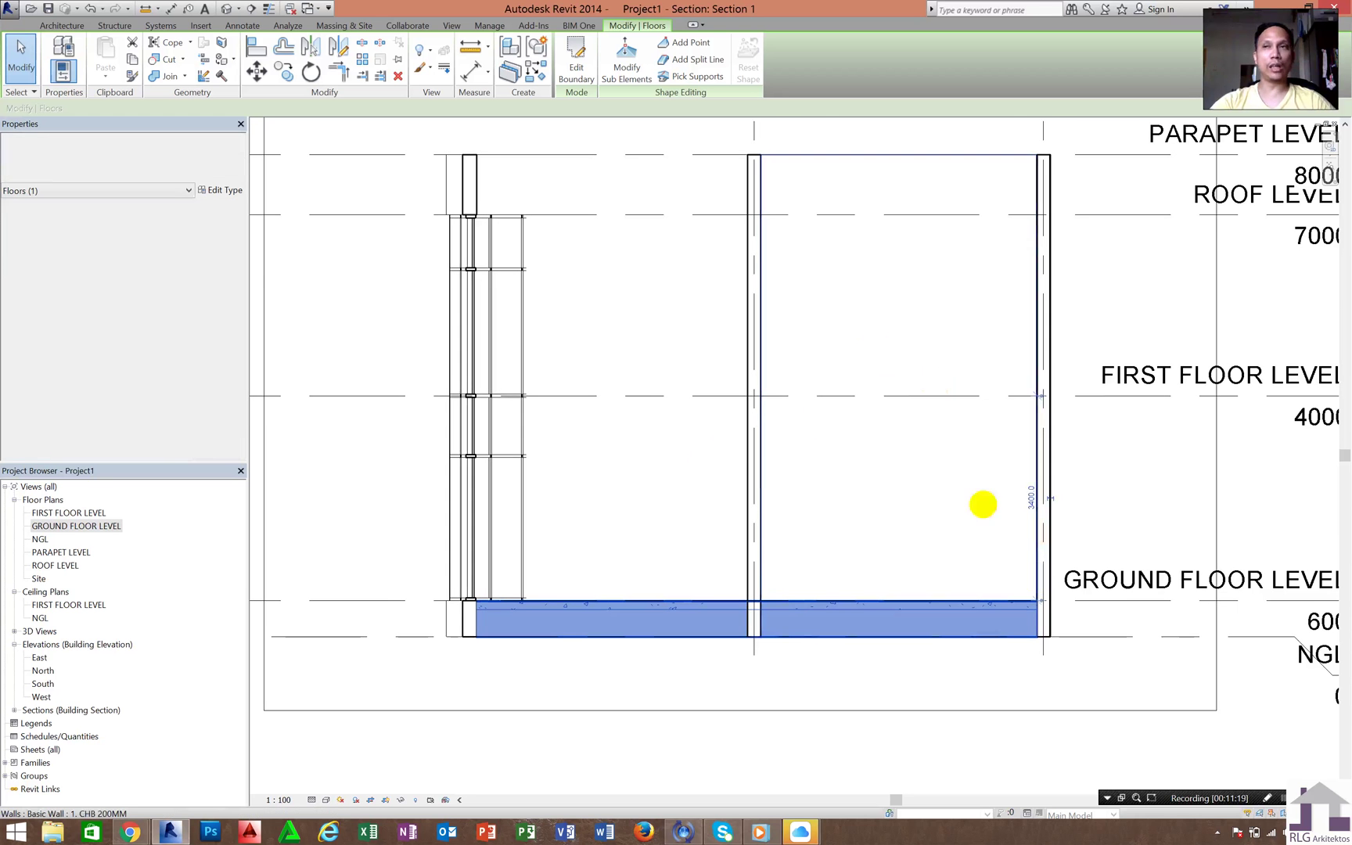
scroll(911, 516, down, 2)
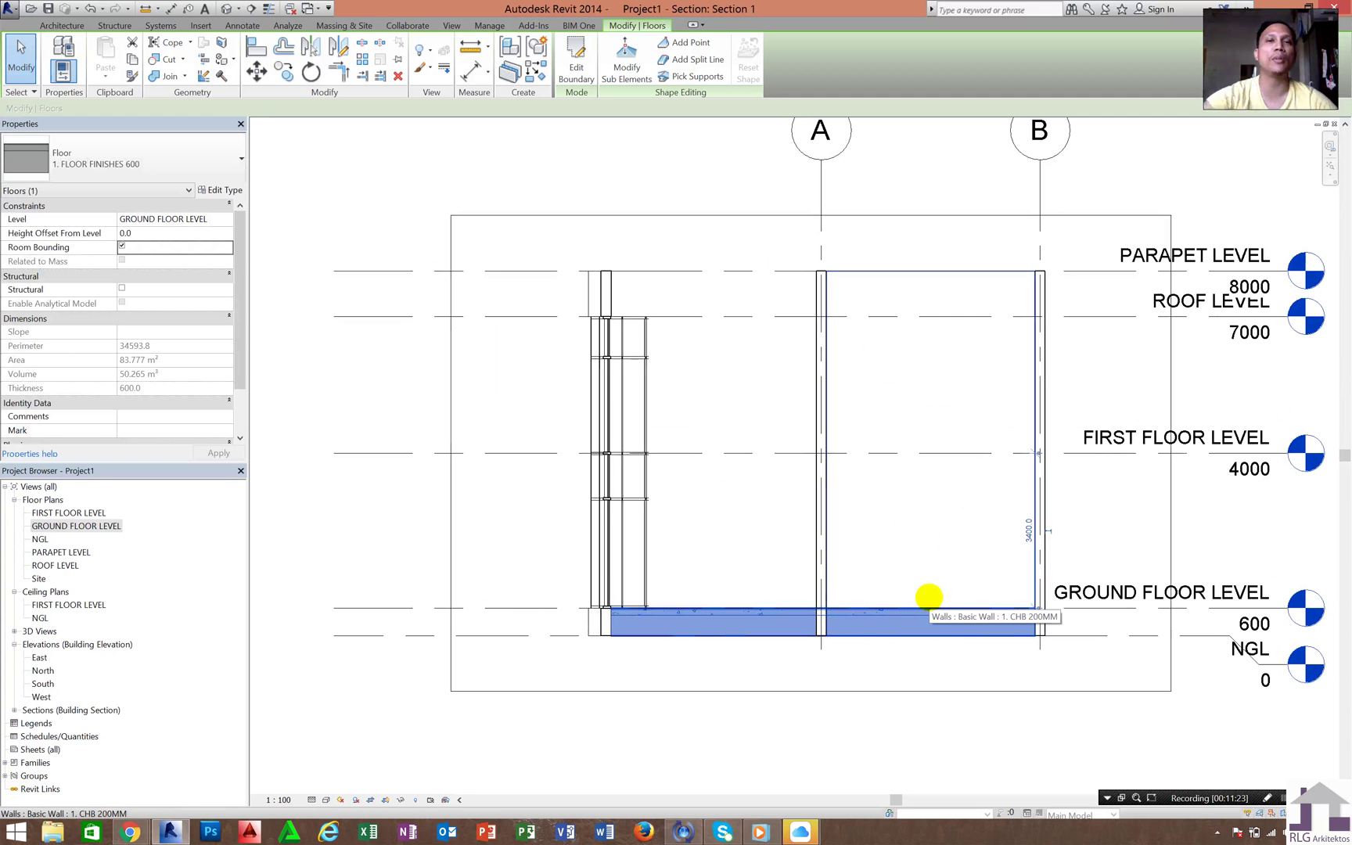
click(284, 72)
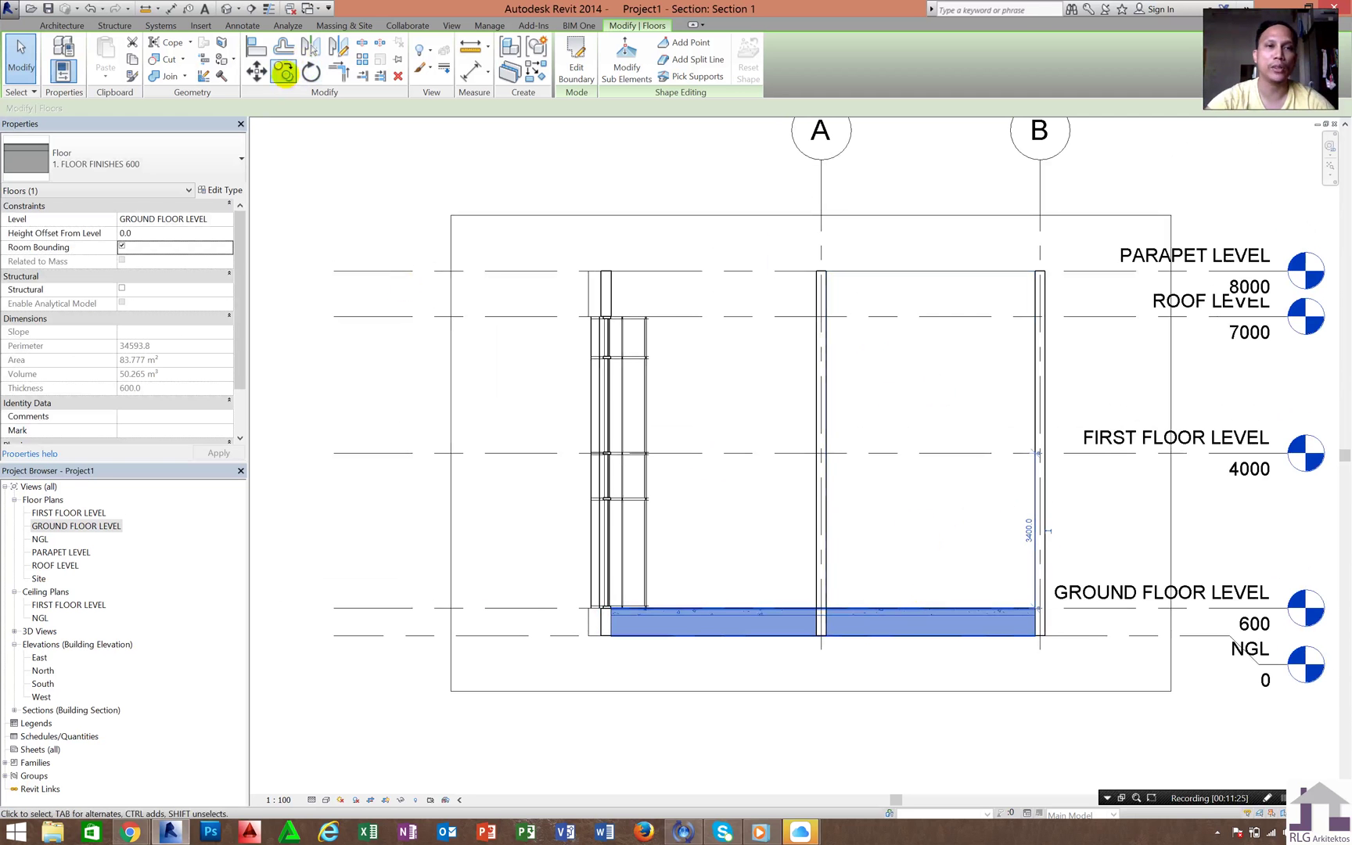
click(861, 609)
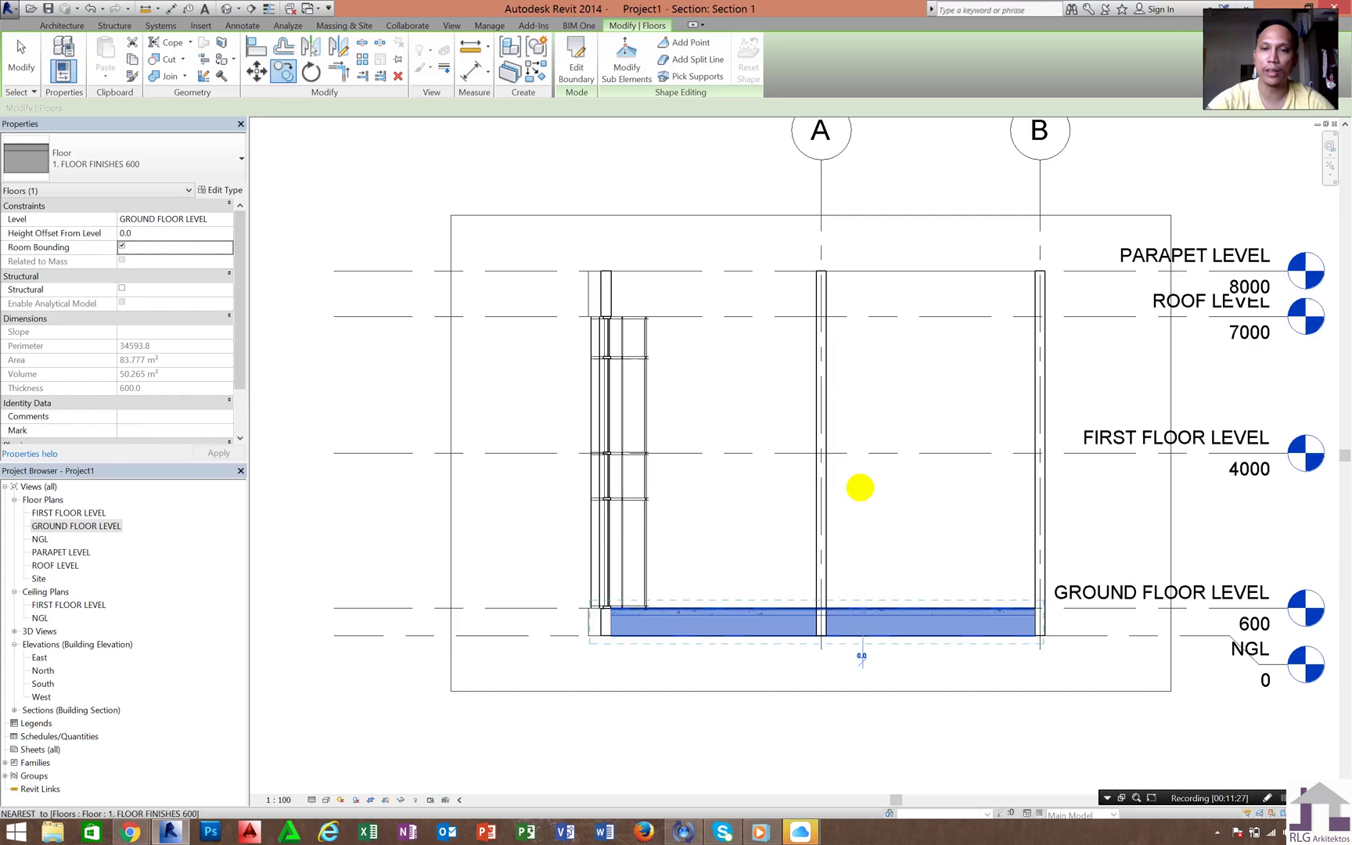
click(861, 452)
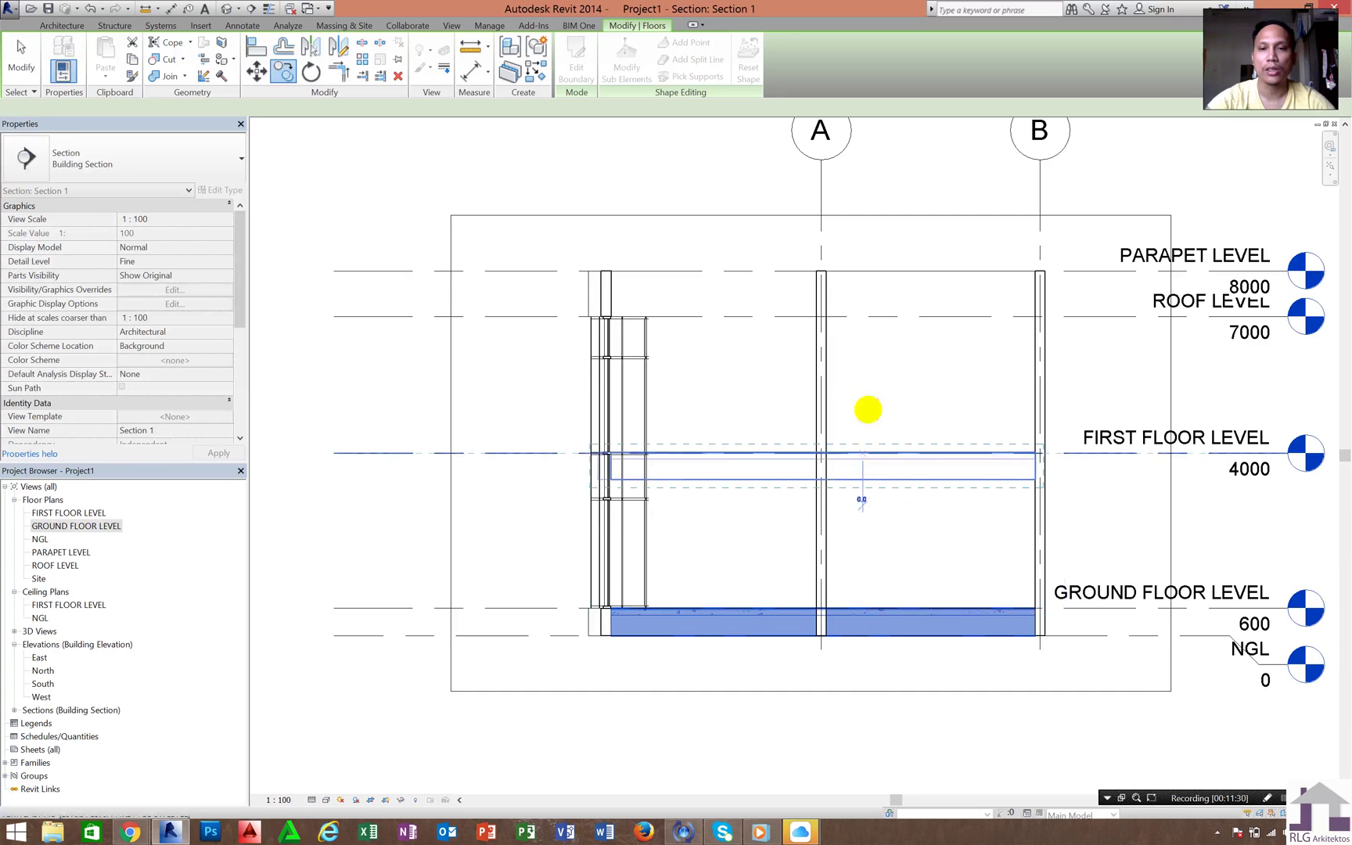
scroll(714, 468, up, 2)
key(Escape)
key(Escape)
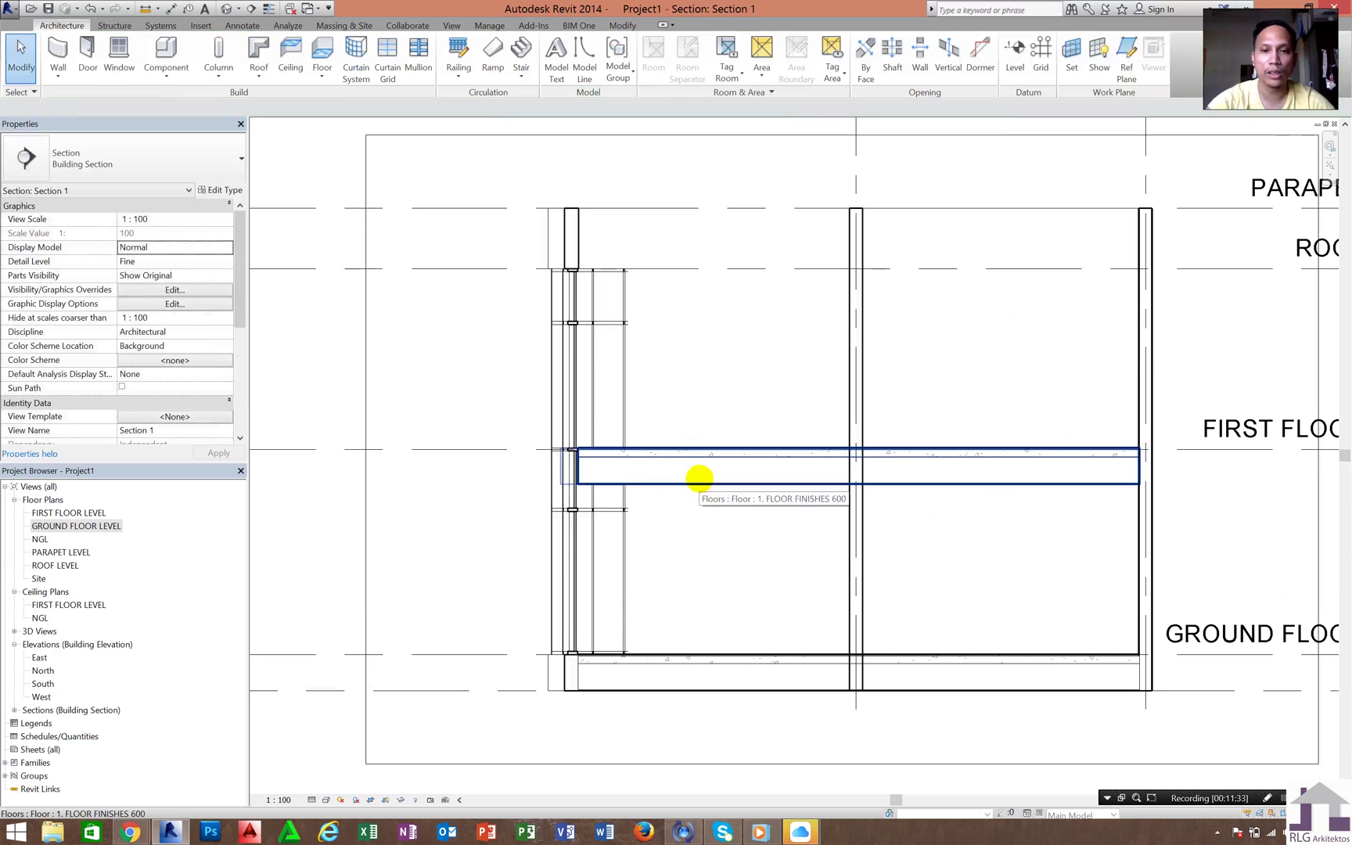
Step: Duplicate the copied first floor slab's type as "1. FLOOR FINISHES 601"
click(698, 477)
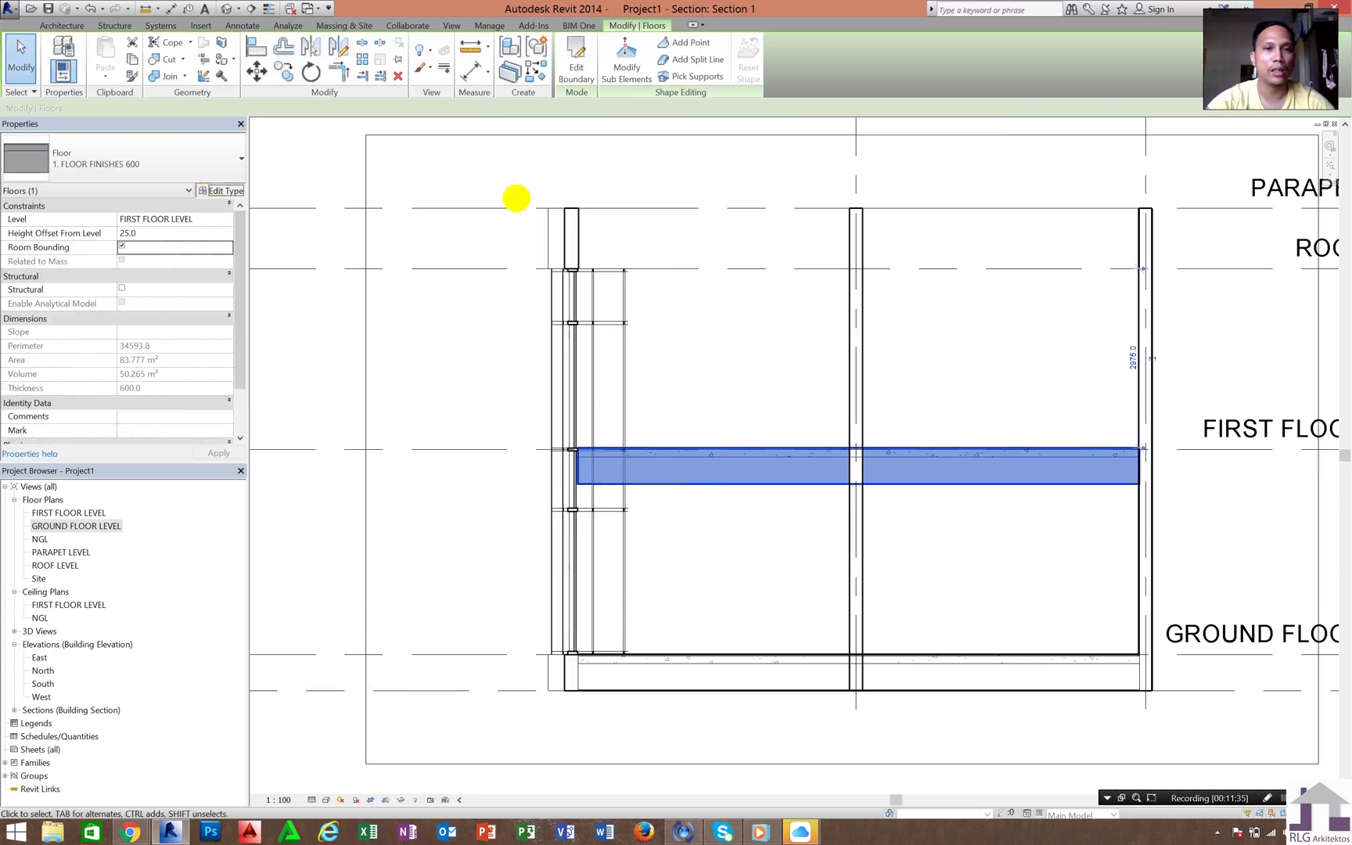
click(222, 190)
click(545, 180)
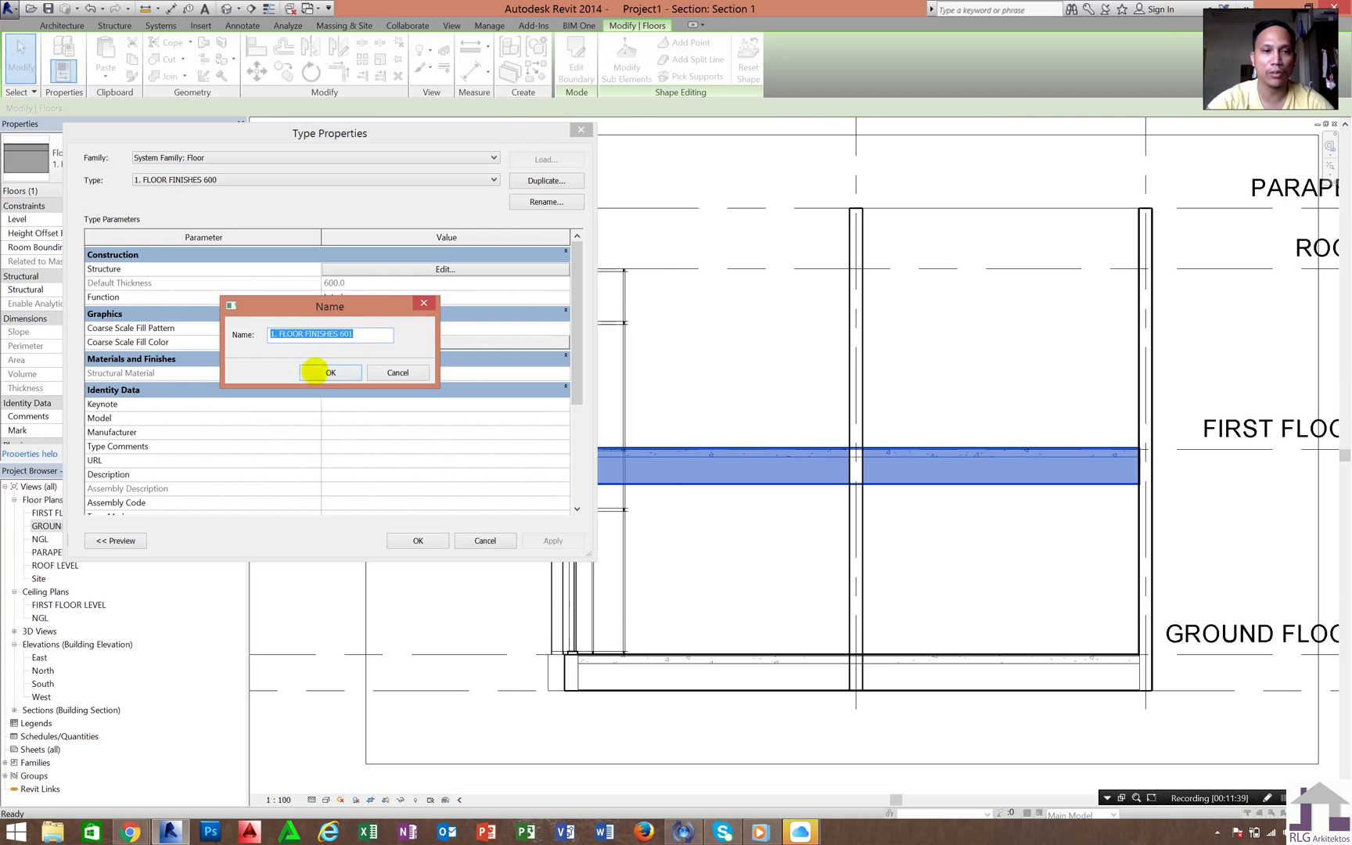
click(330, 373)
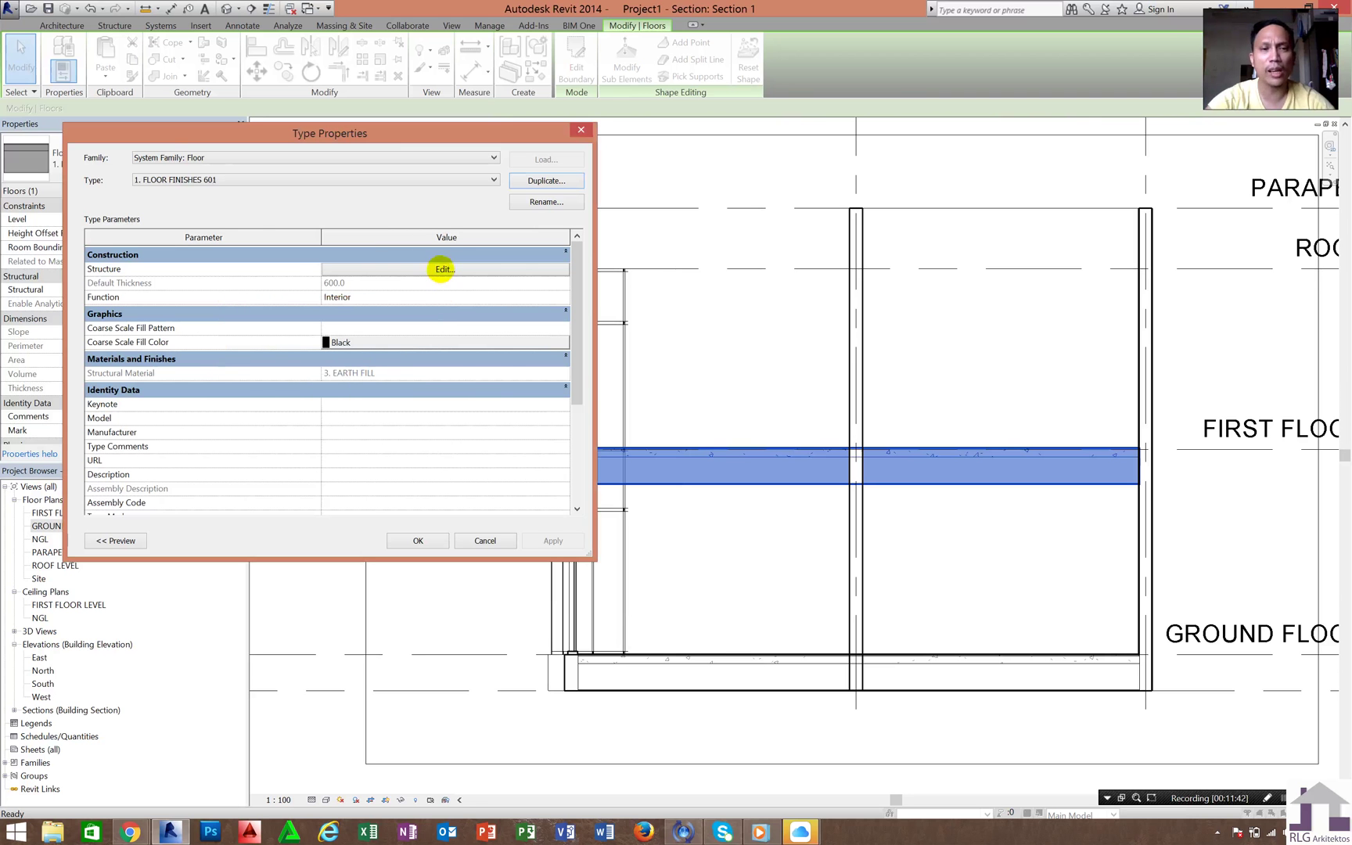
Step: Delete the Finish 2 [5] layer from the first floor slab type's structure and accept the layer changes
click(444, 269)
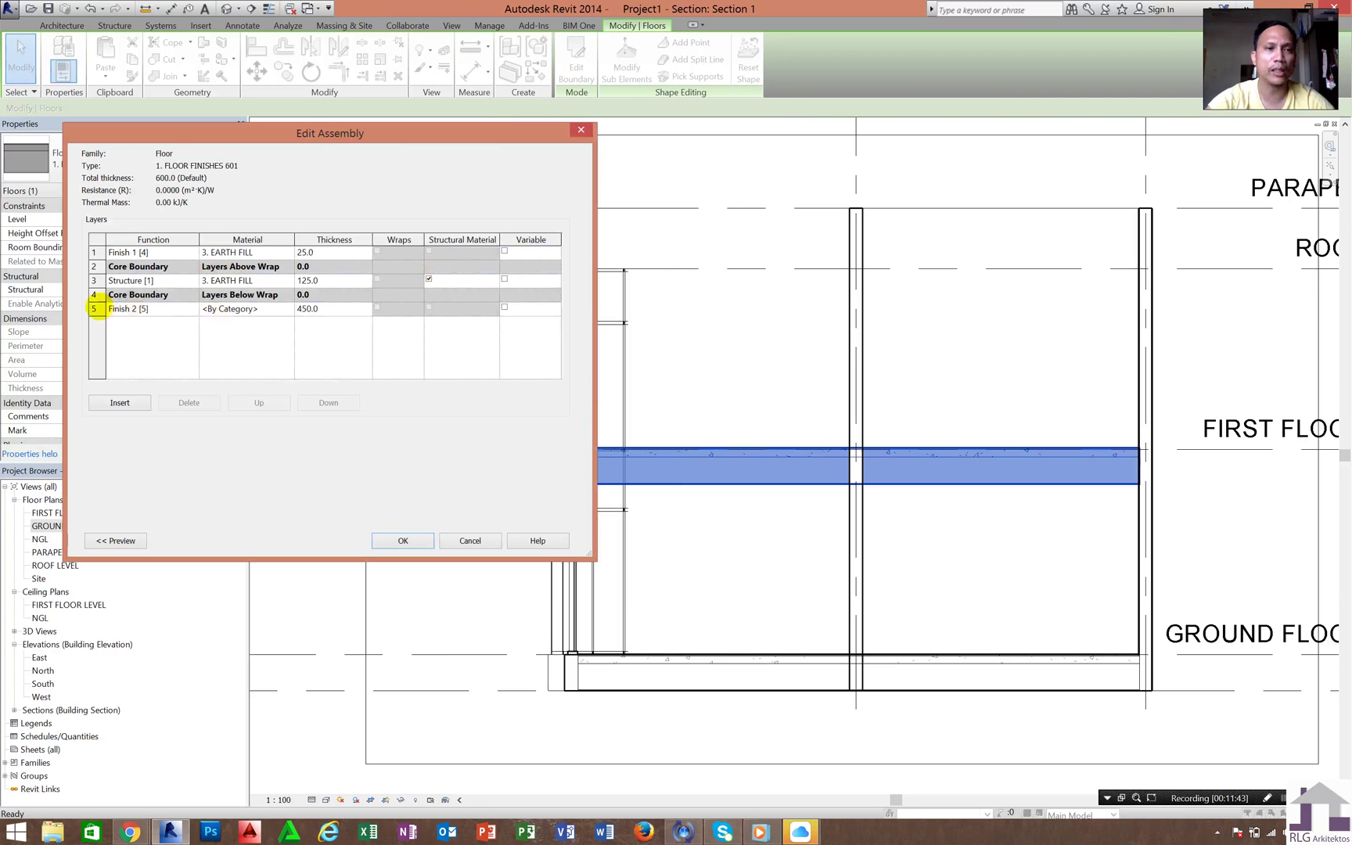
click(95, 310)
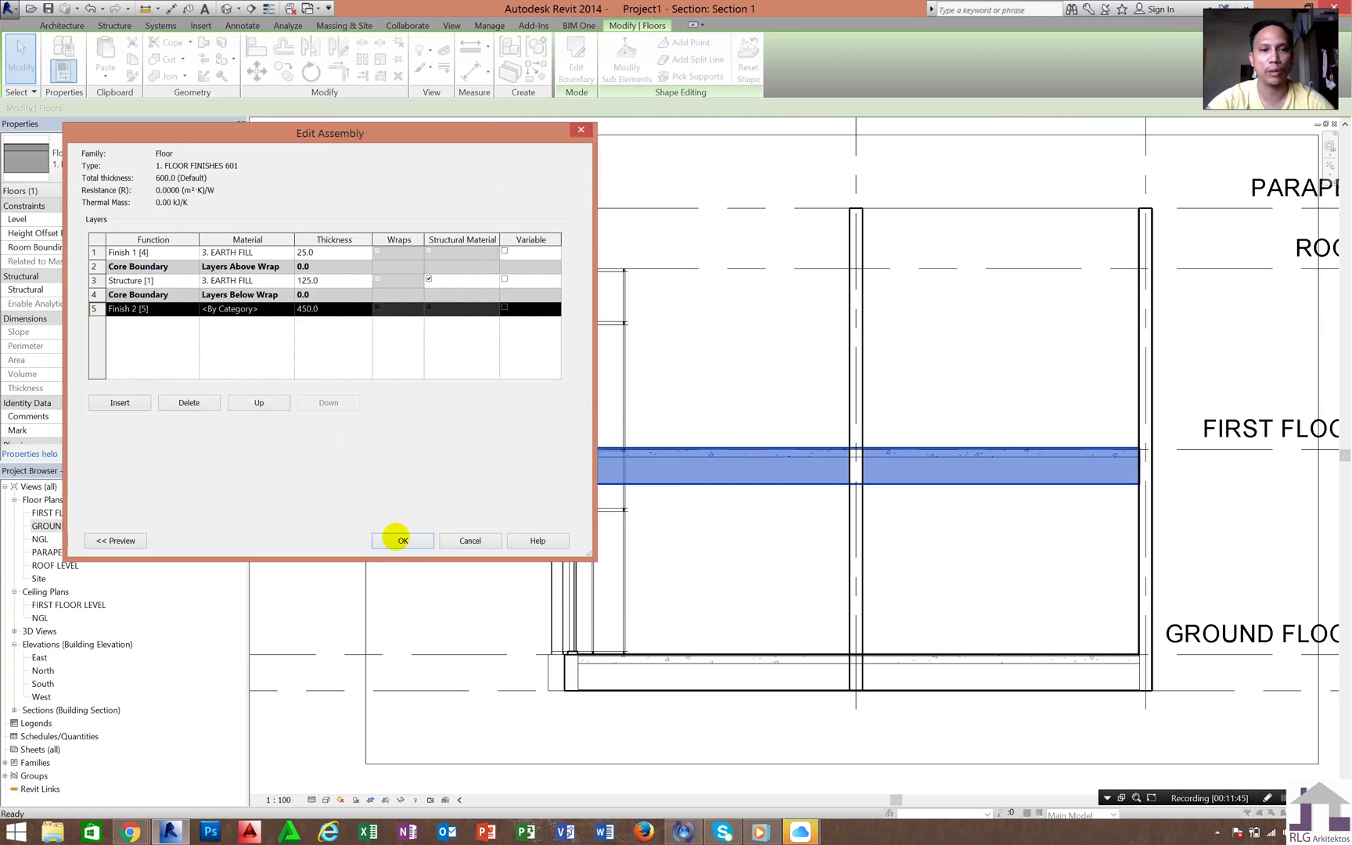
click(399, 540)
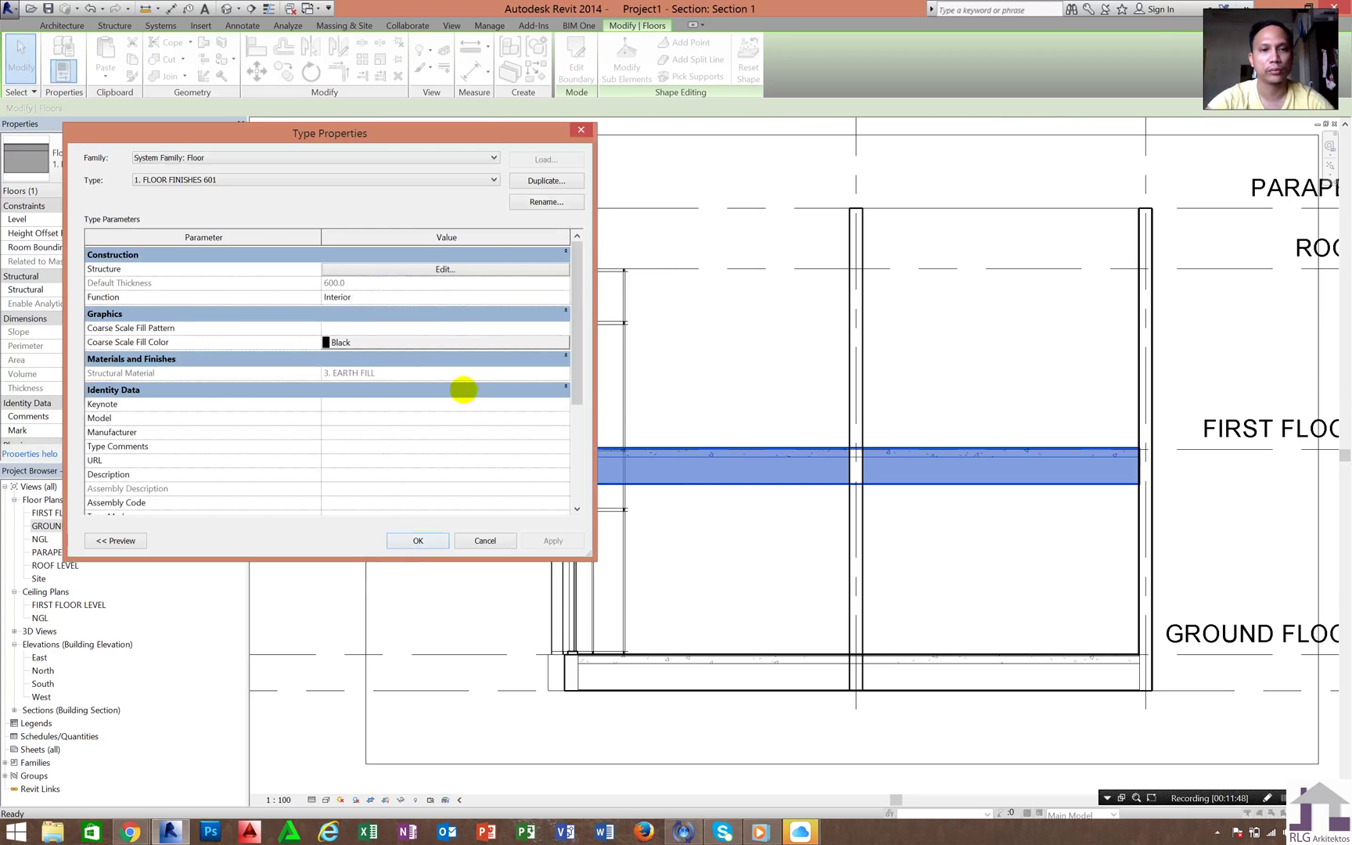
key(space)
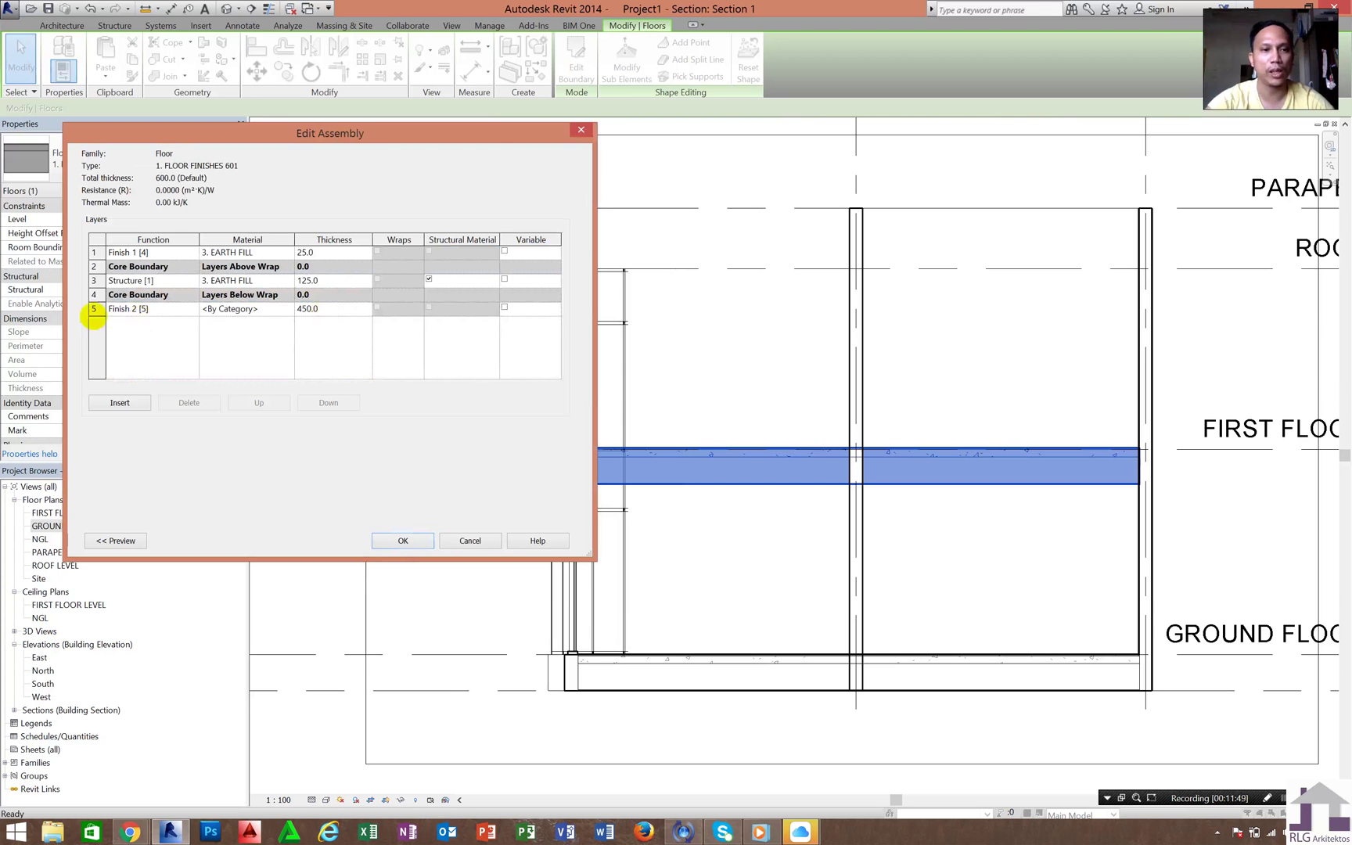
click(97, 309)
click(189, 402)
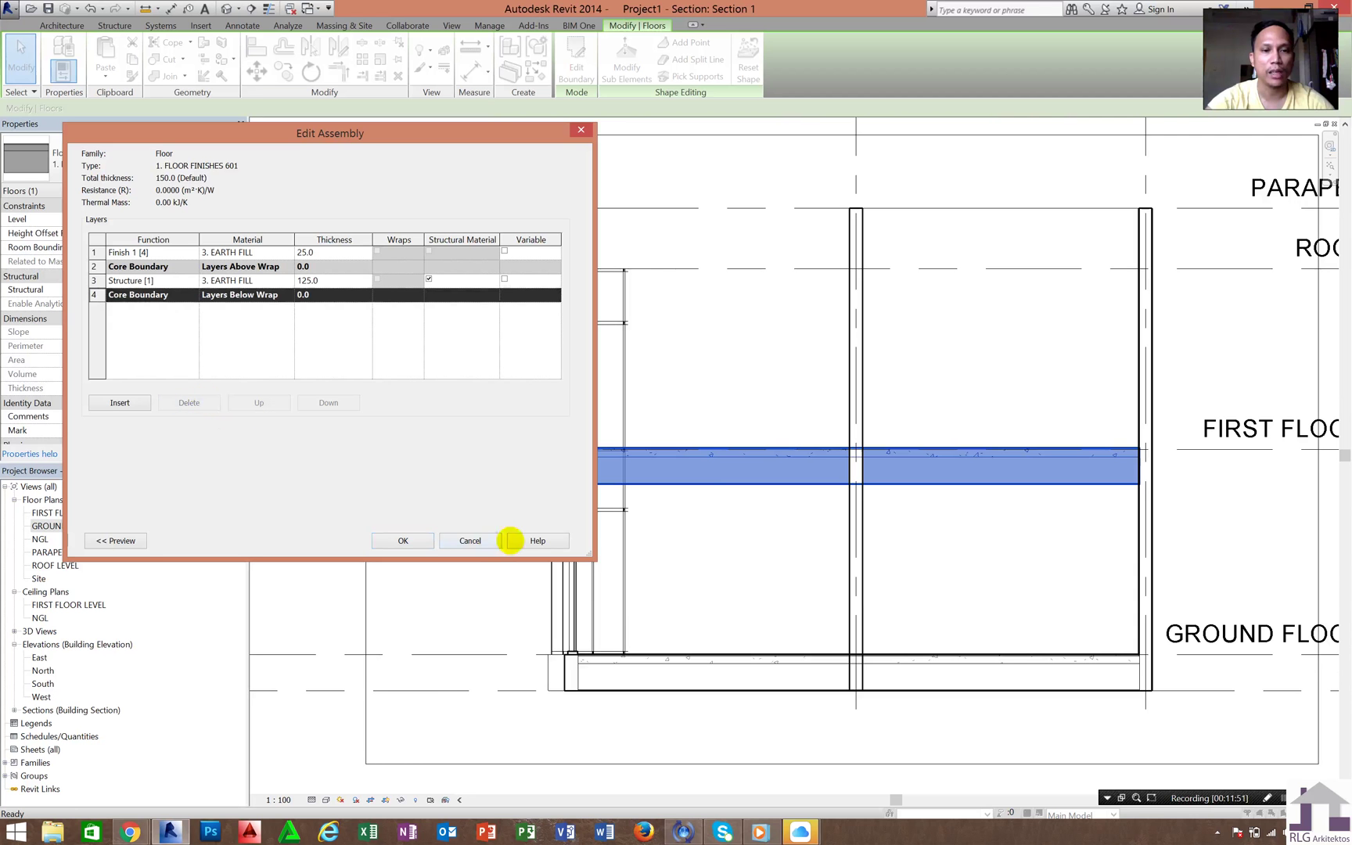
click(403, 540)
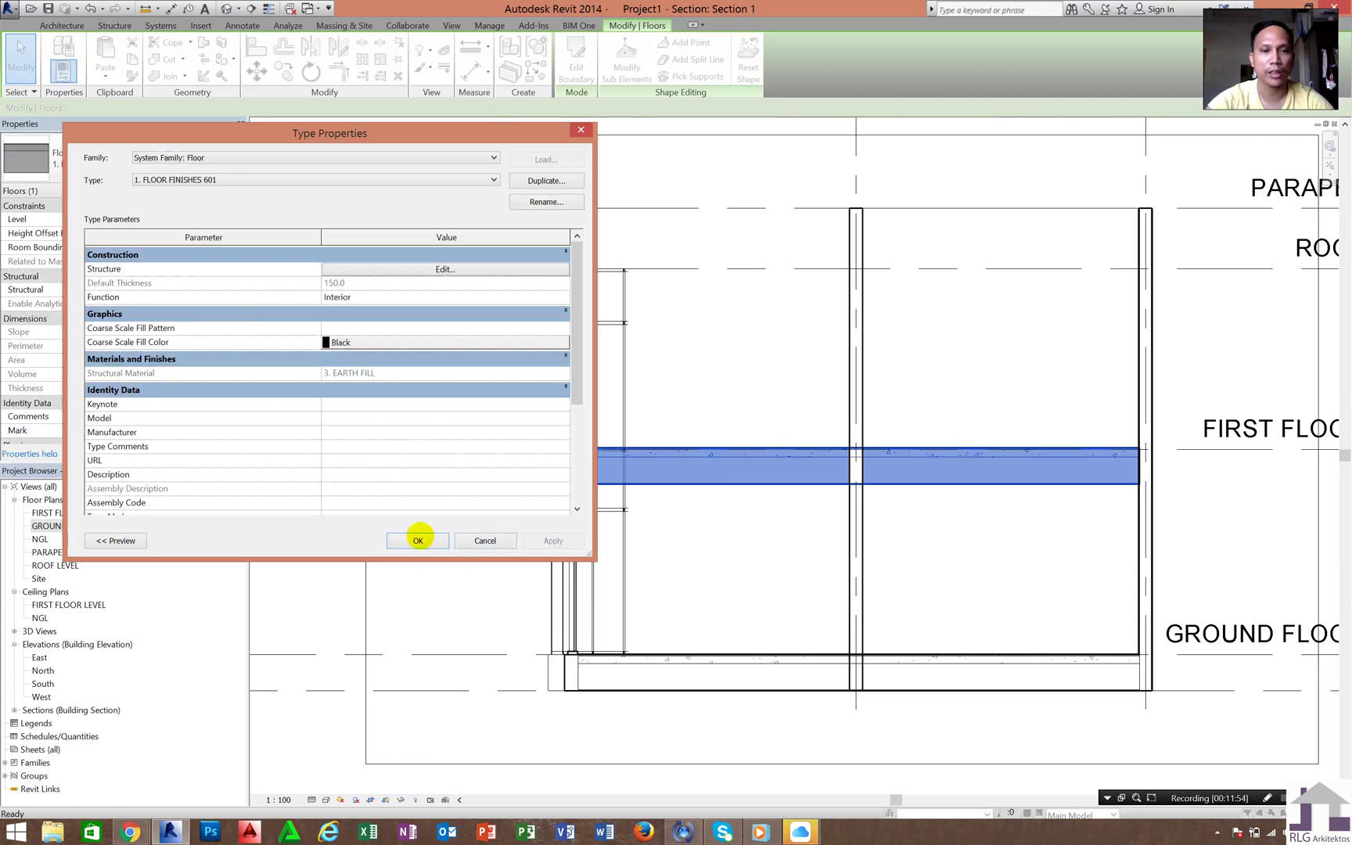
Step: Apply the edited type properties to the first floor slab and clear the selection
click(414, 539)
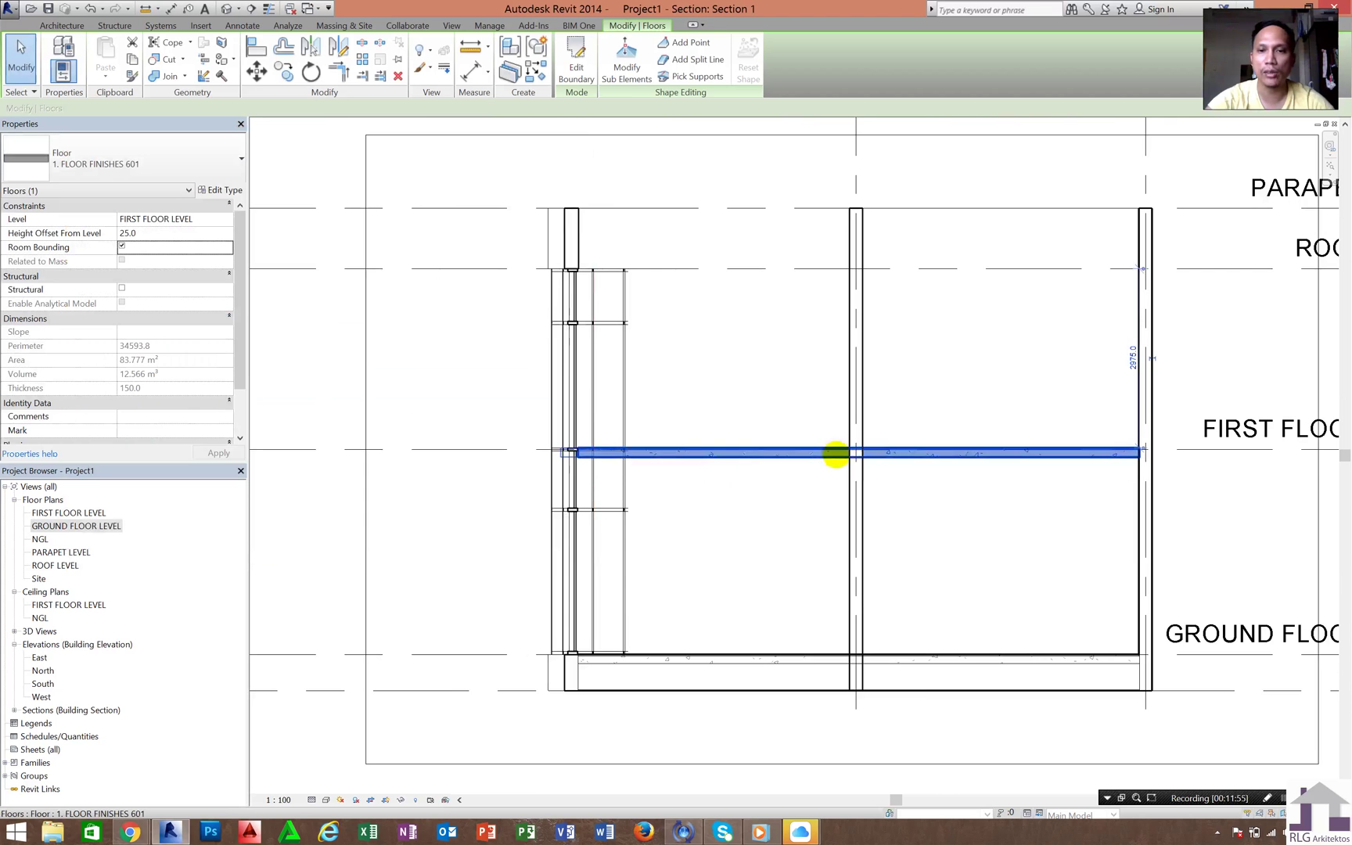
scroll(694, 460, up, 2)
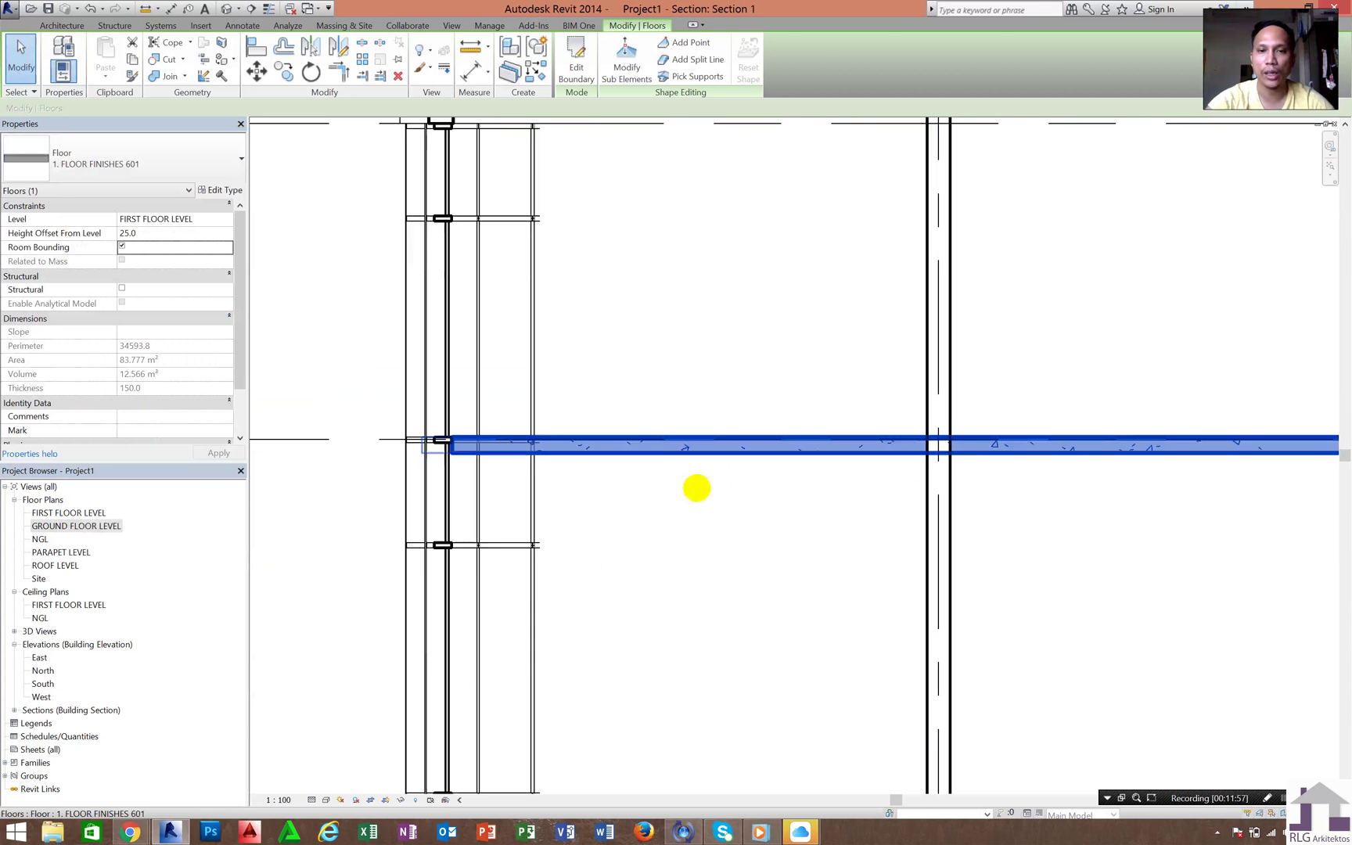
scroll(648, 450, down, 4)
key(Escape)
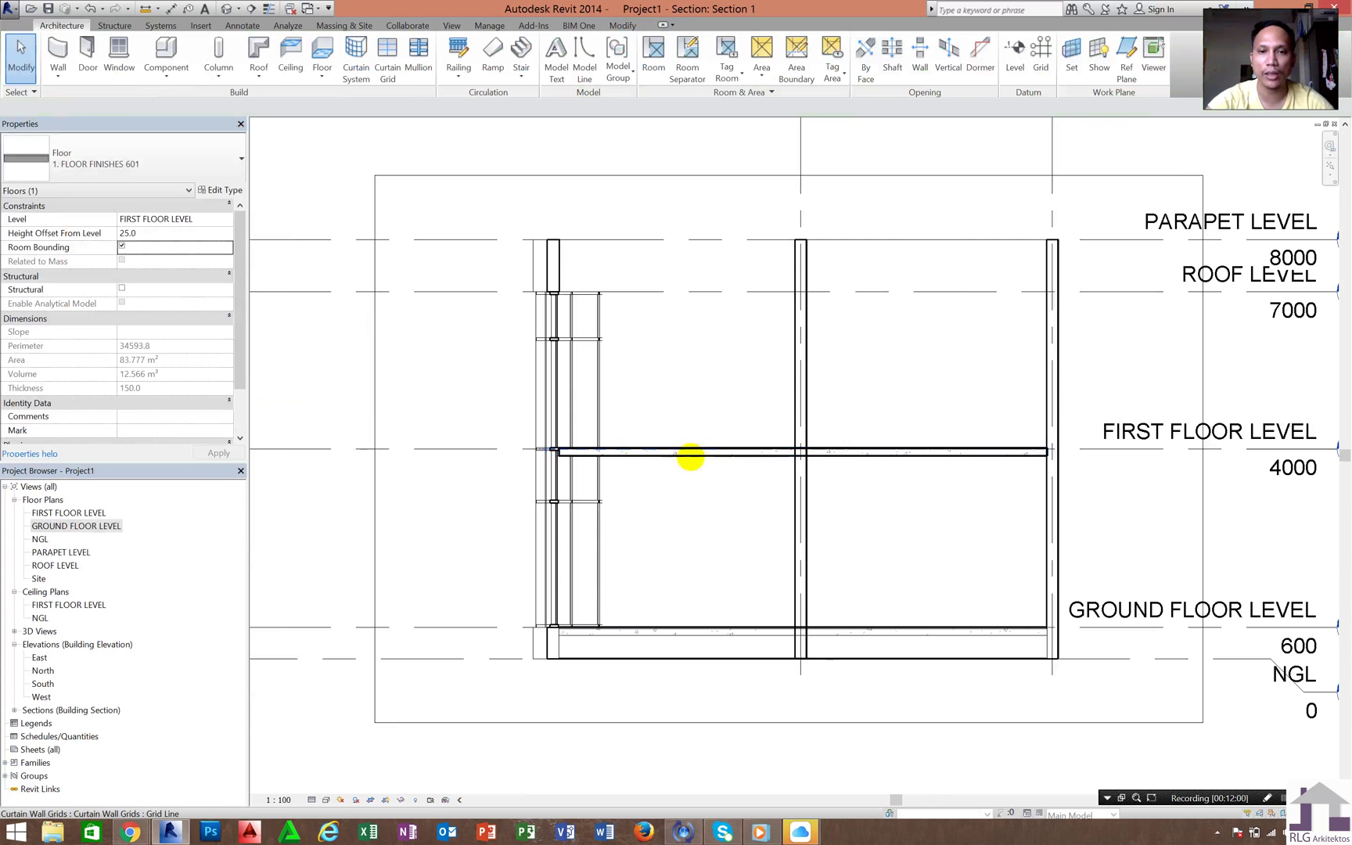
Step: Copy the first floor slab vertically up to ROOF LEVEL in Section 1 and end the command
click(686, 452)
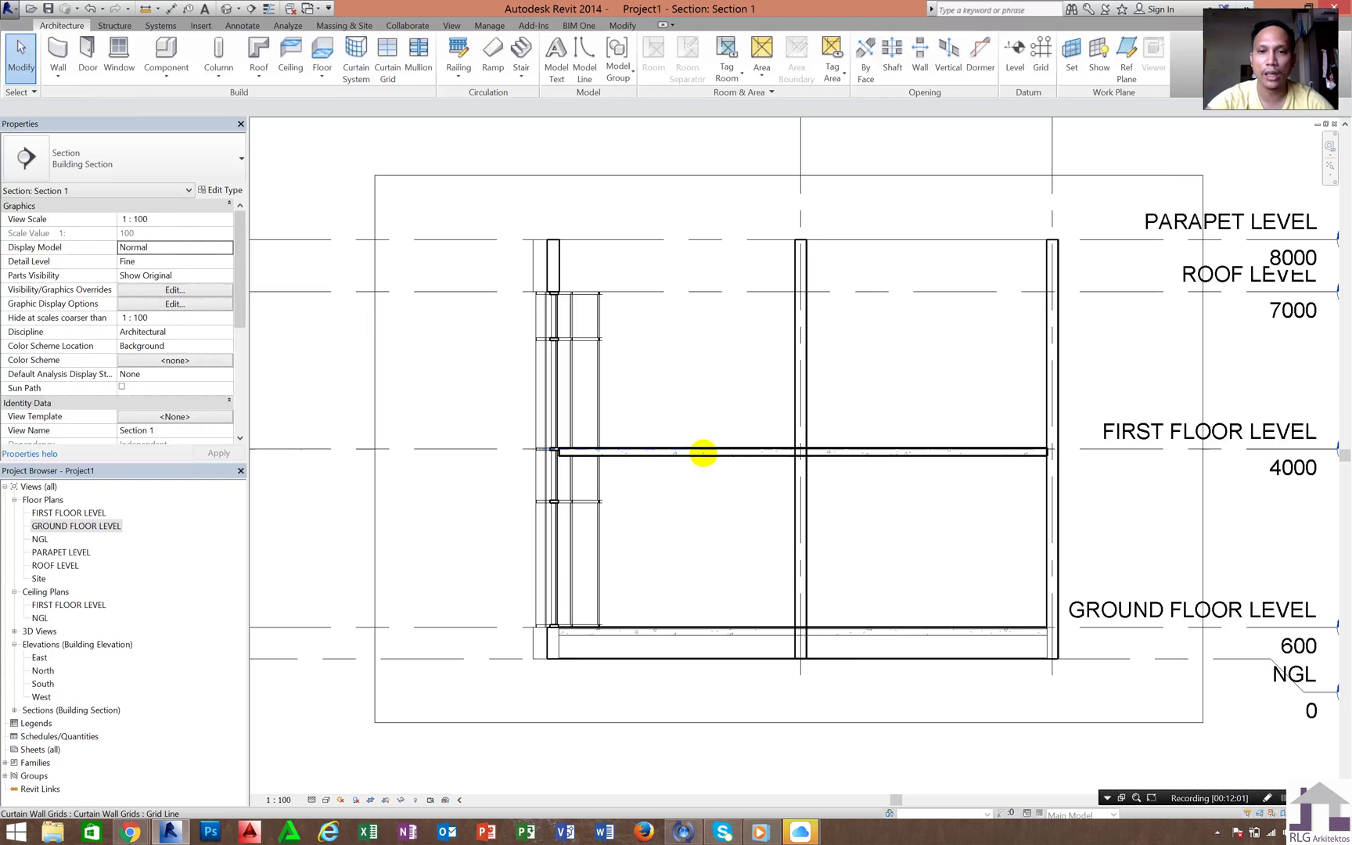
key(Escape)
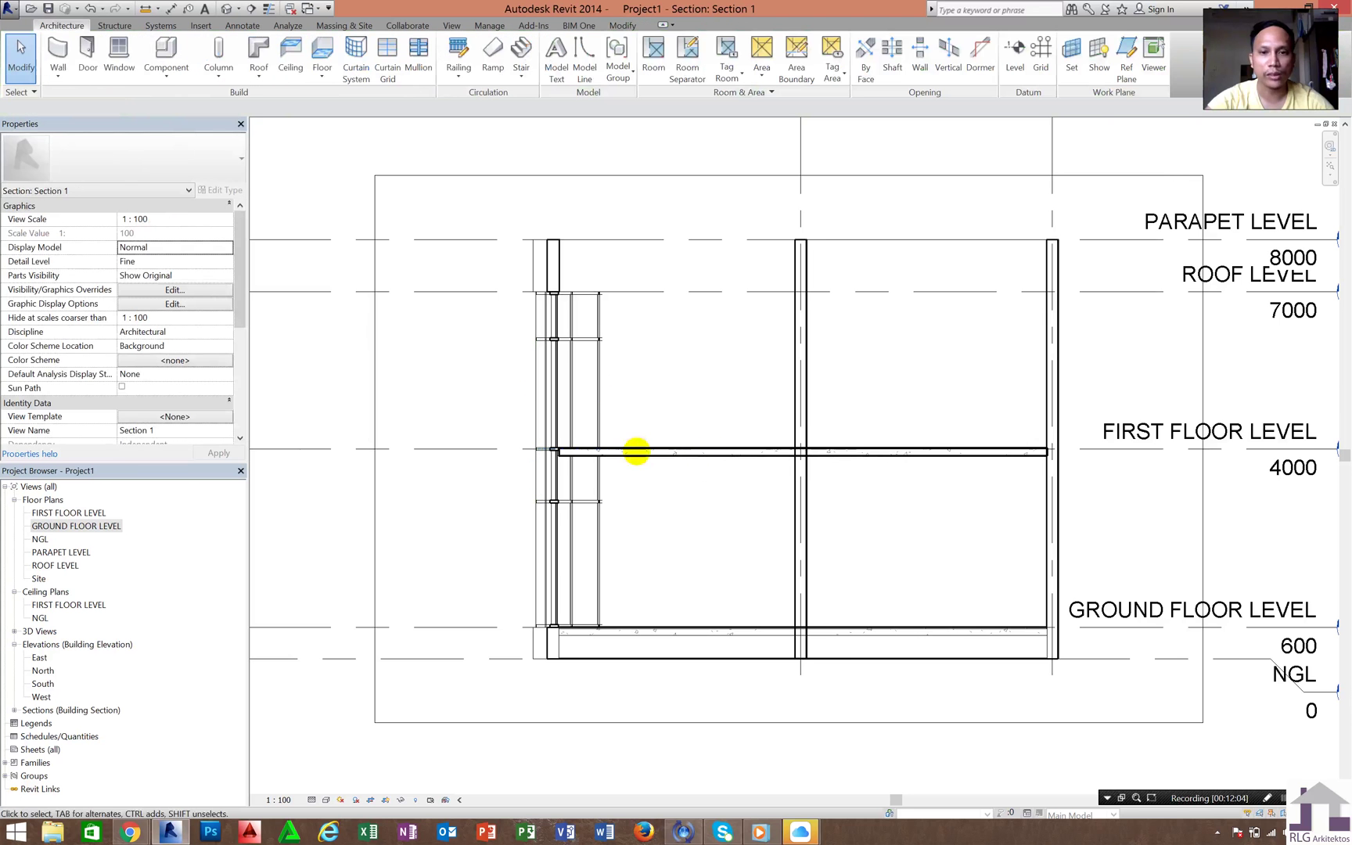
click(635, 453)
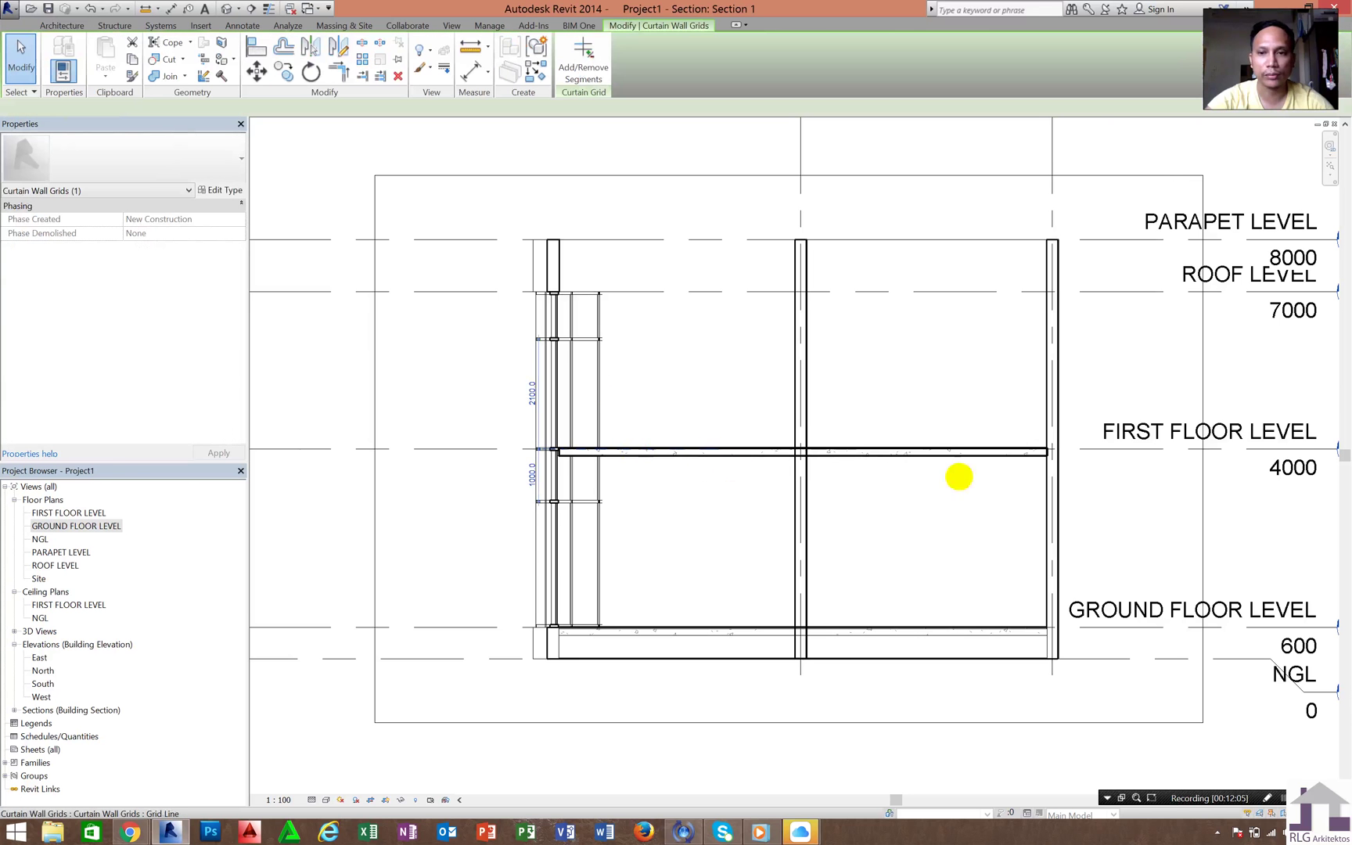
click(1039, 460)
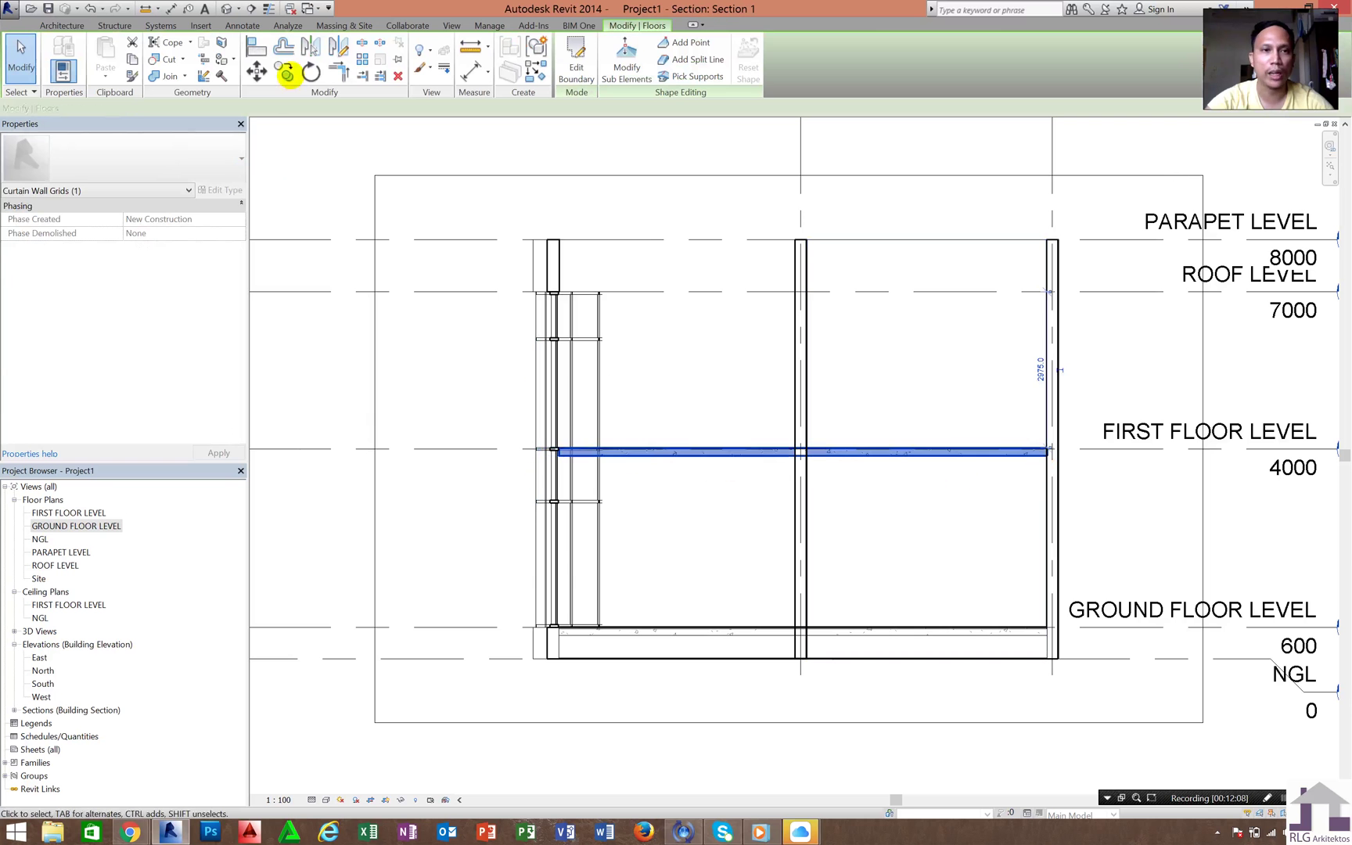
key(r)
key(o)
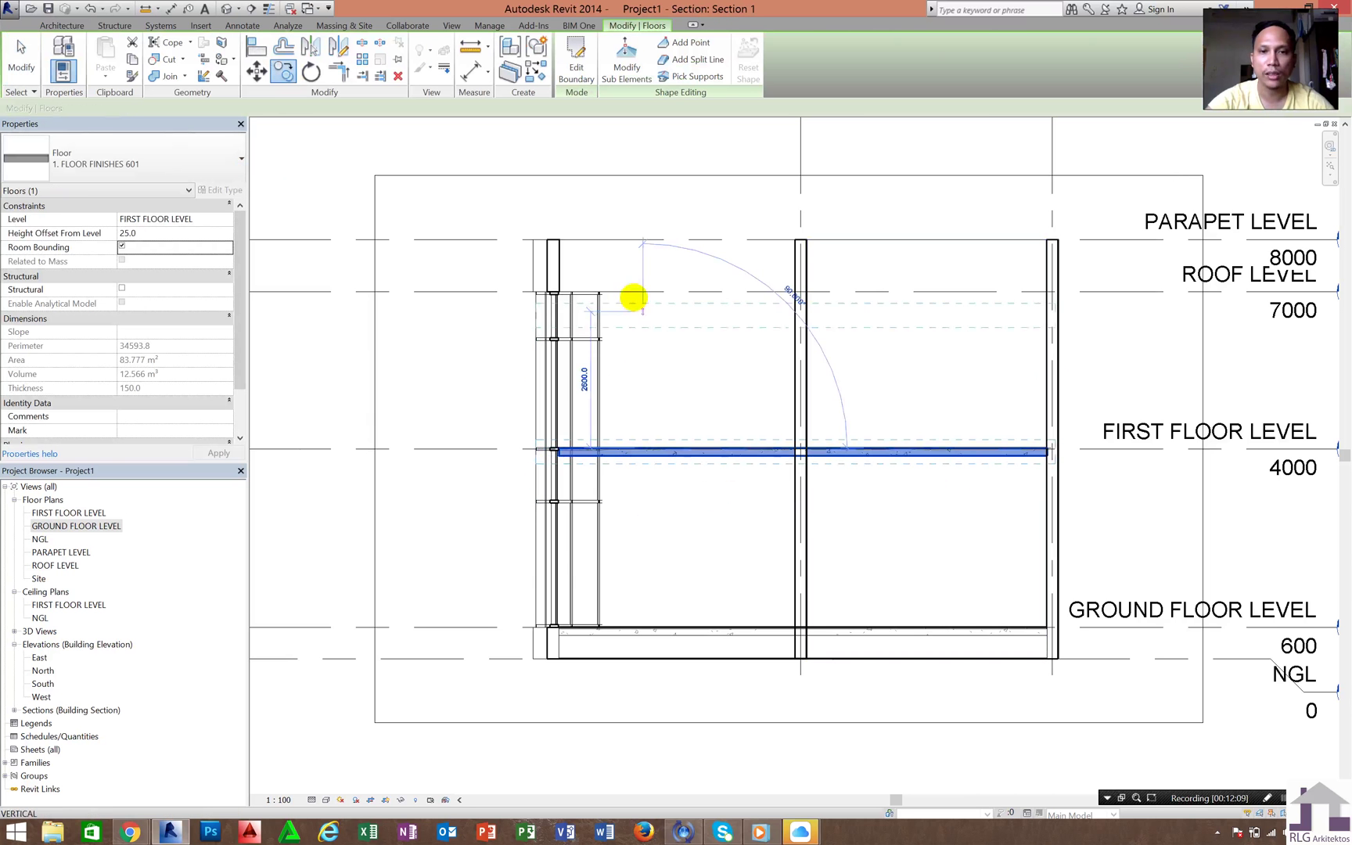
click(630, 290)
key(Escape)
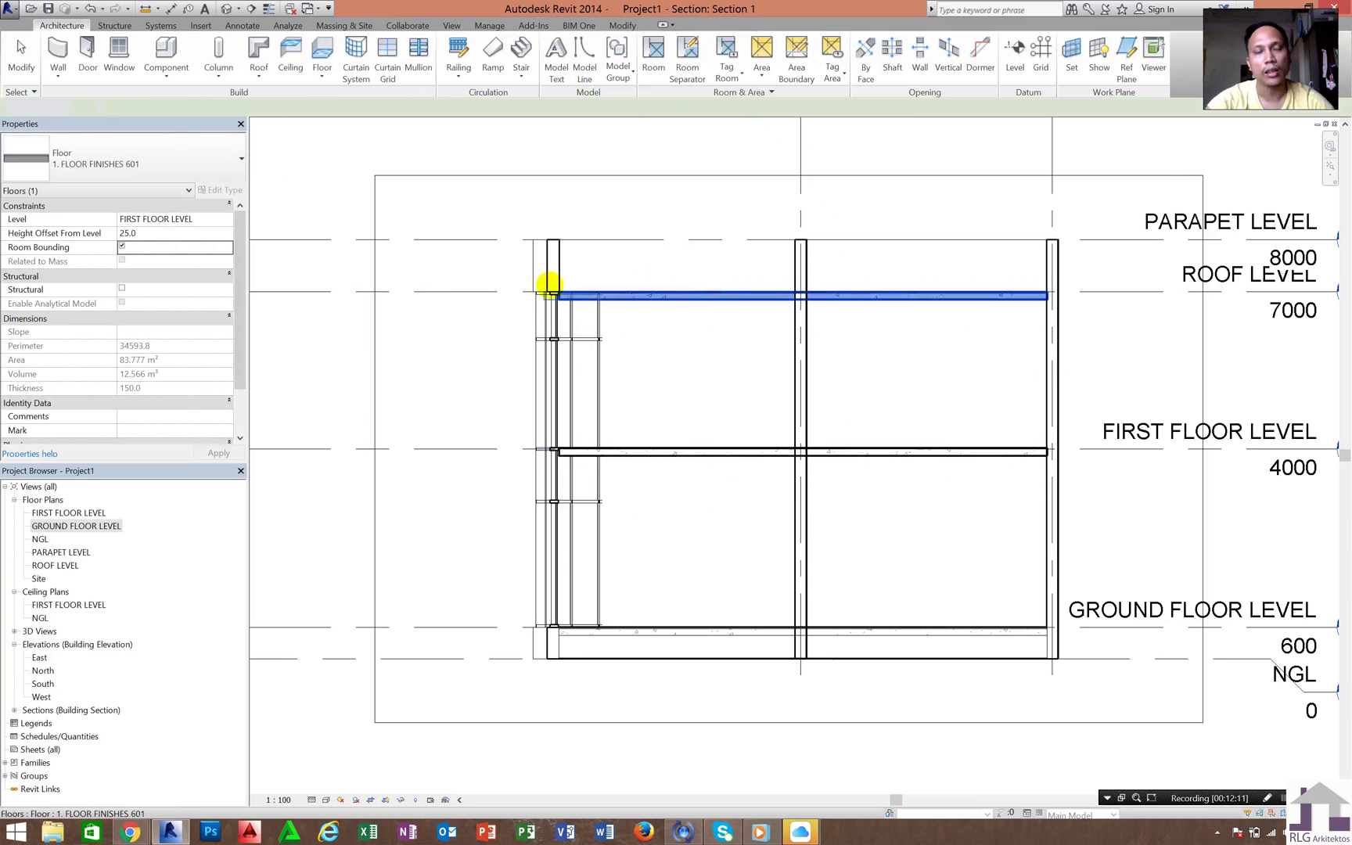
Step: Duplicate the roof slab's floor type as "1. FLOOR FINISHES 602"
click(661, 302)
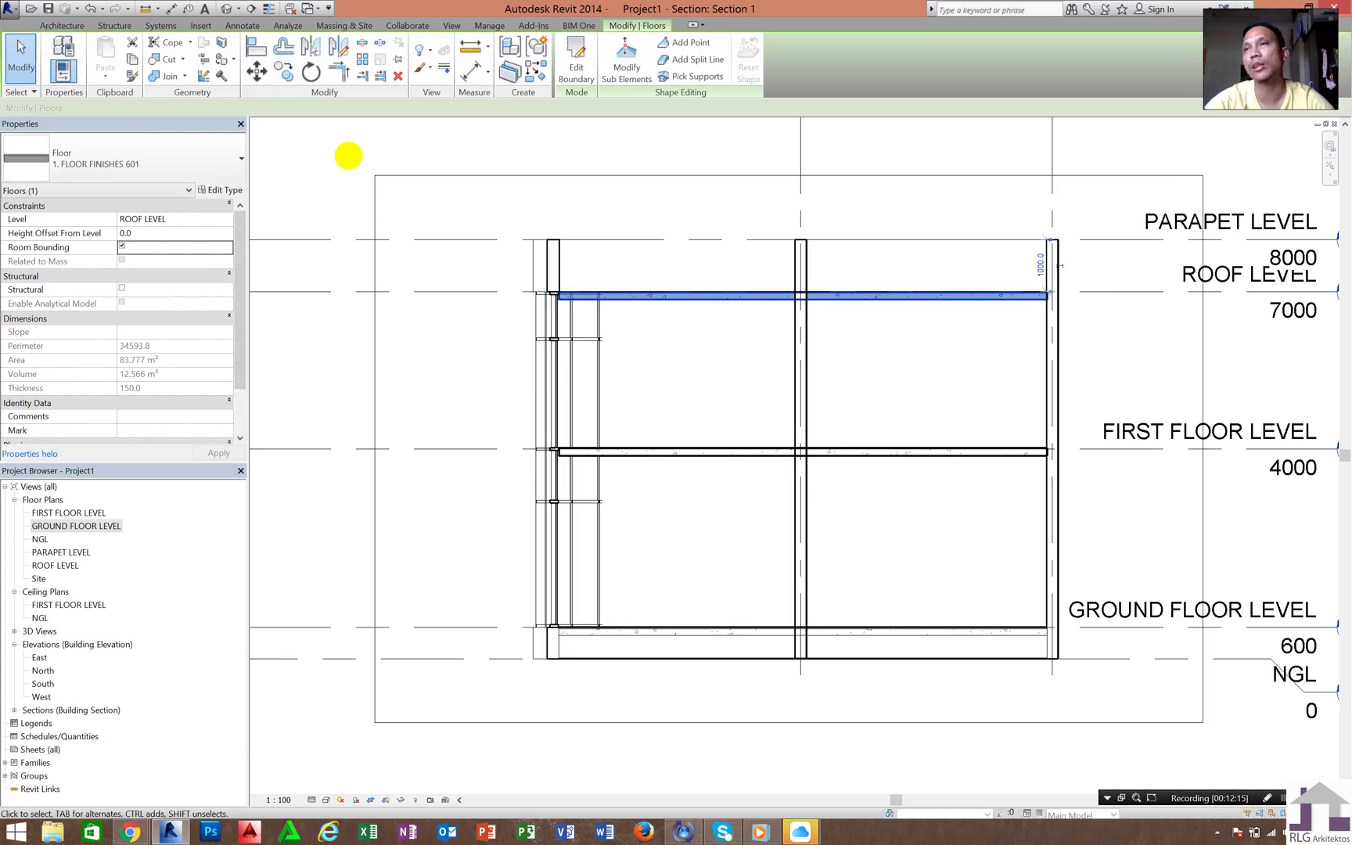
click(224, 190)
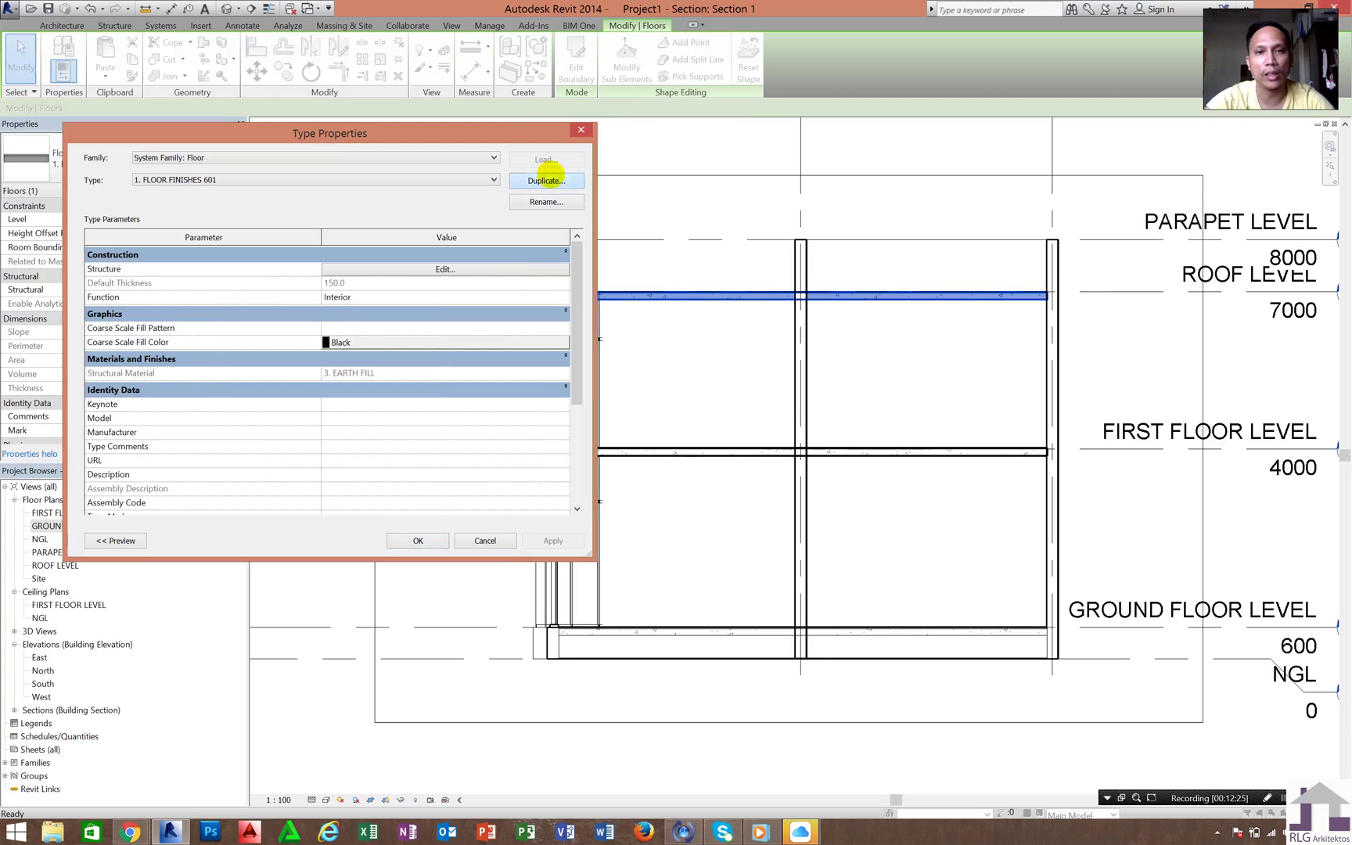
click(546, 180)
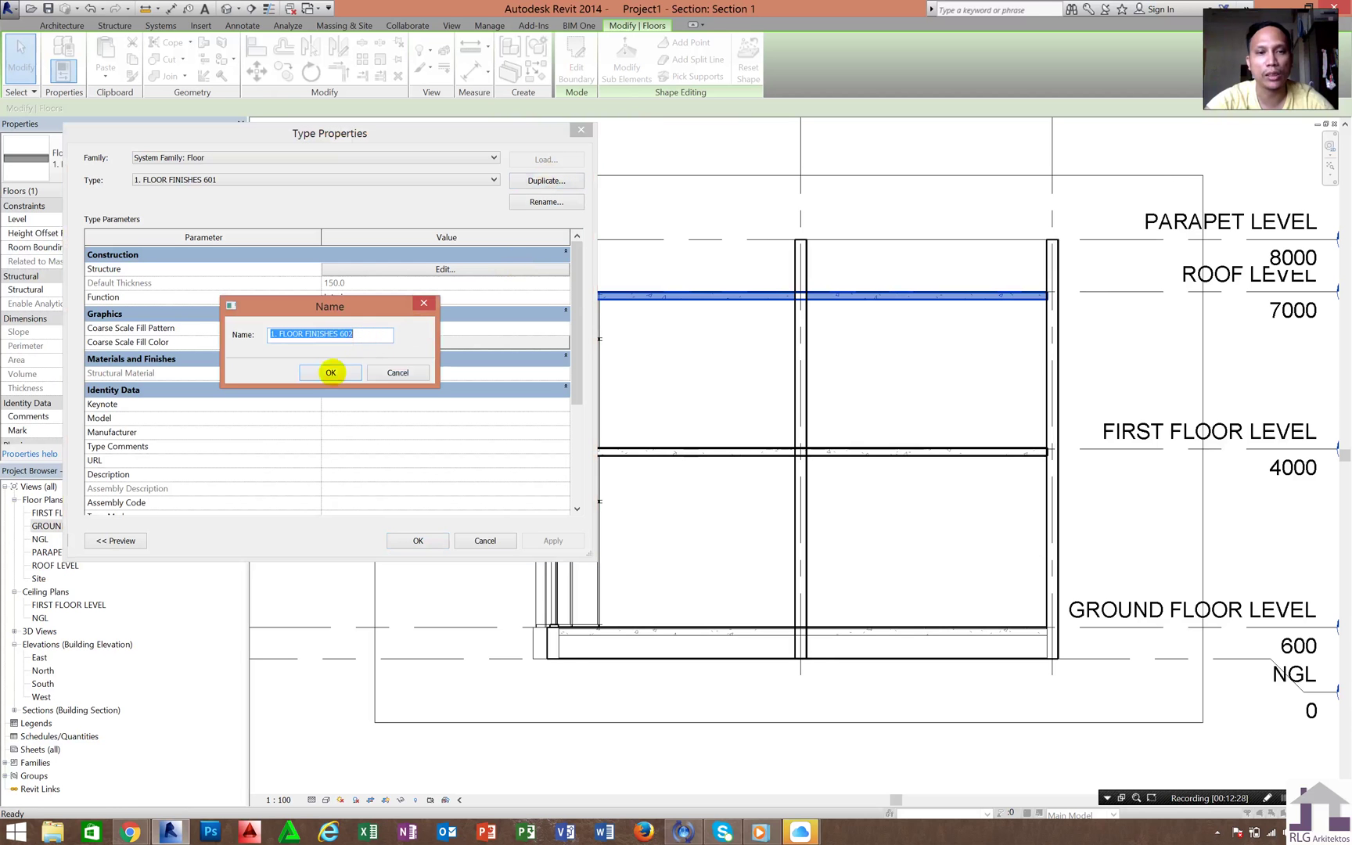
click(330, 372)
Step: Create a material named "WATER PROOF" and assign it to the Finish 1 [4] layer in the roof slab type's structure
click(415, 269)
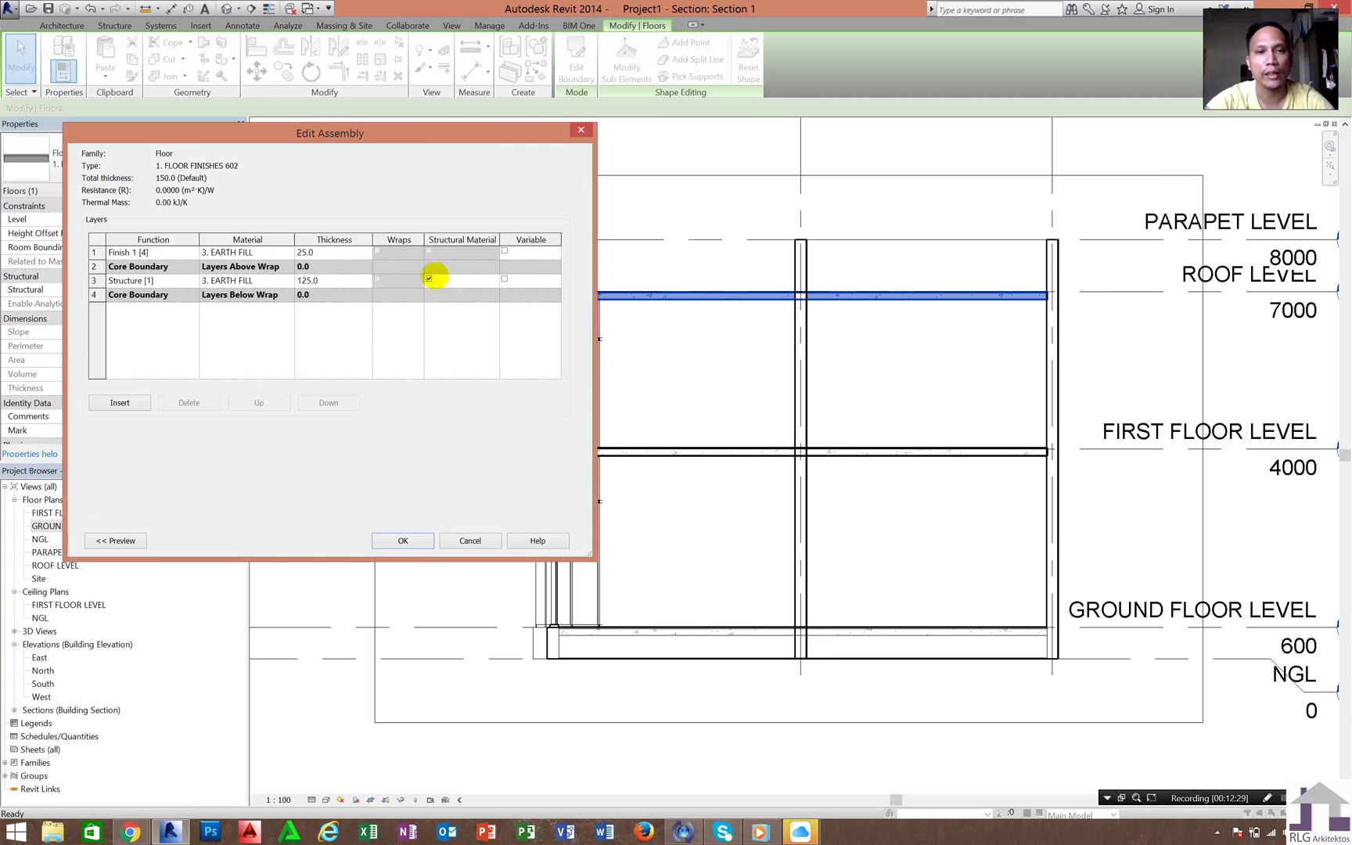
click(235, 252)
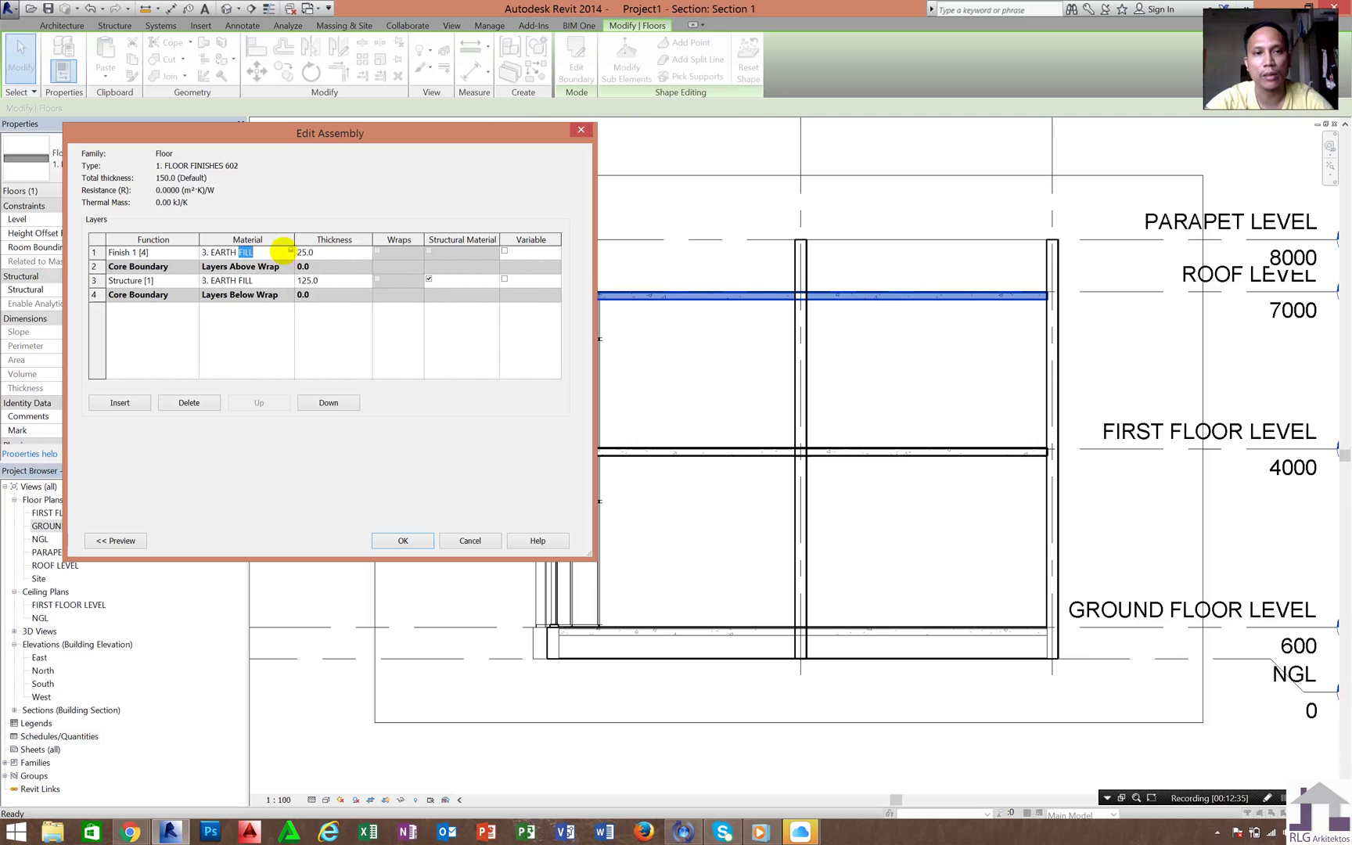
triple_click(286, 251)
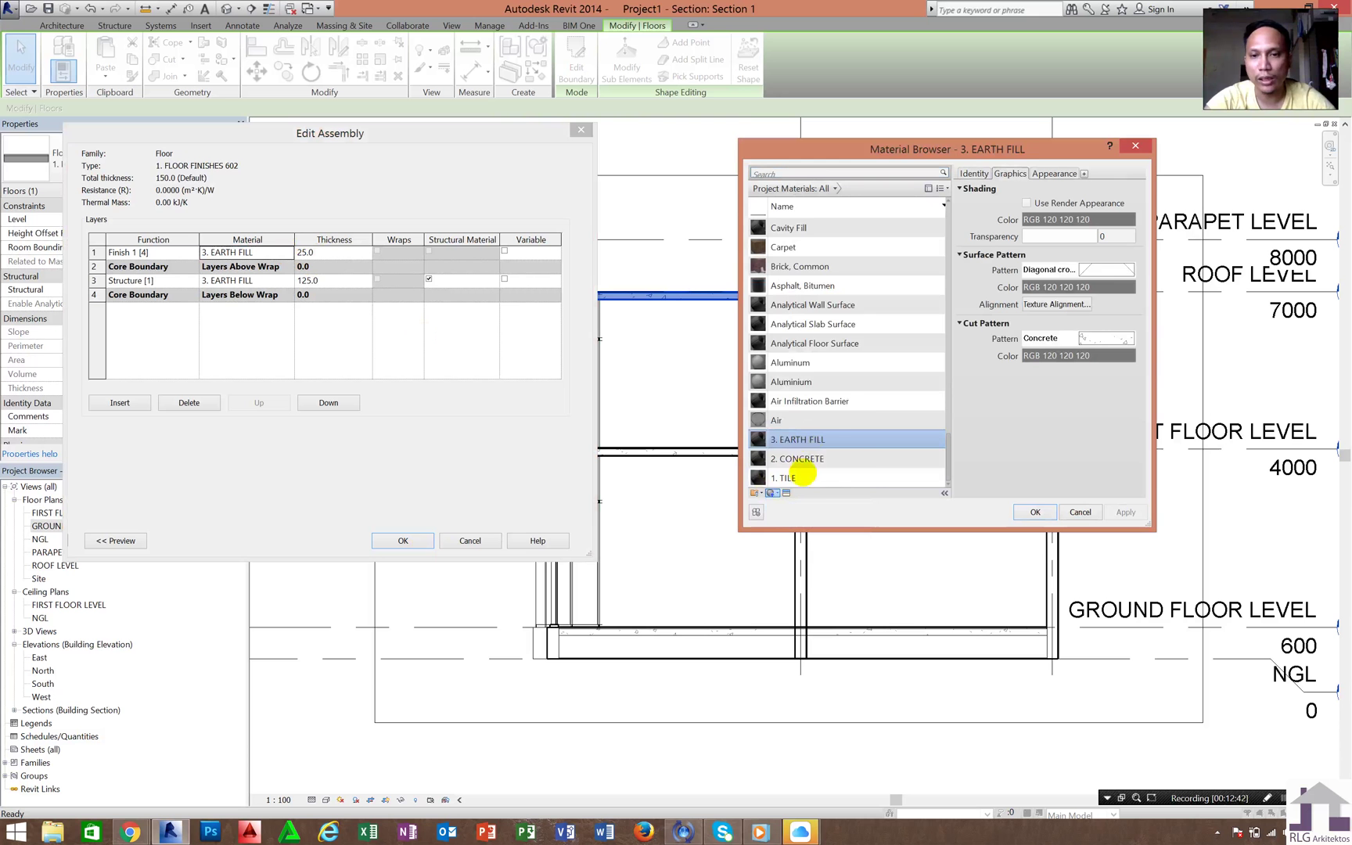
right_click(830, 352)
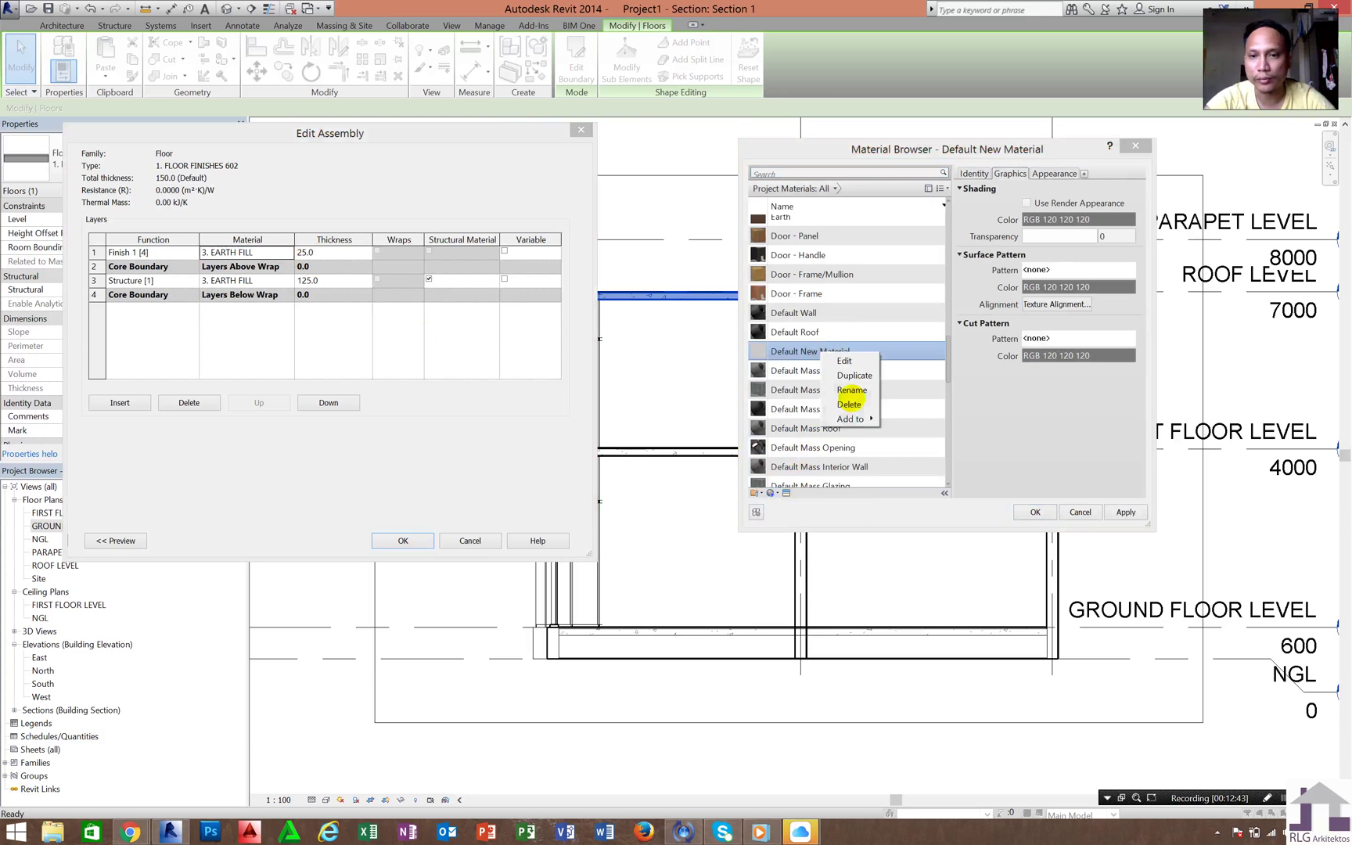
click(851, 390)
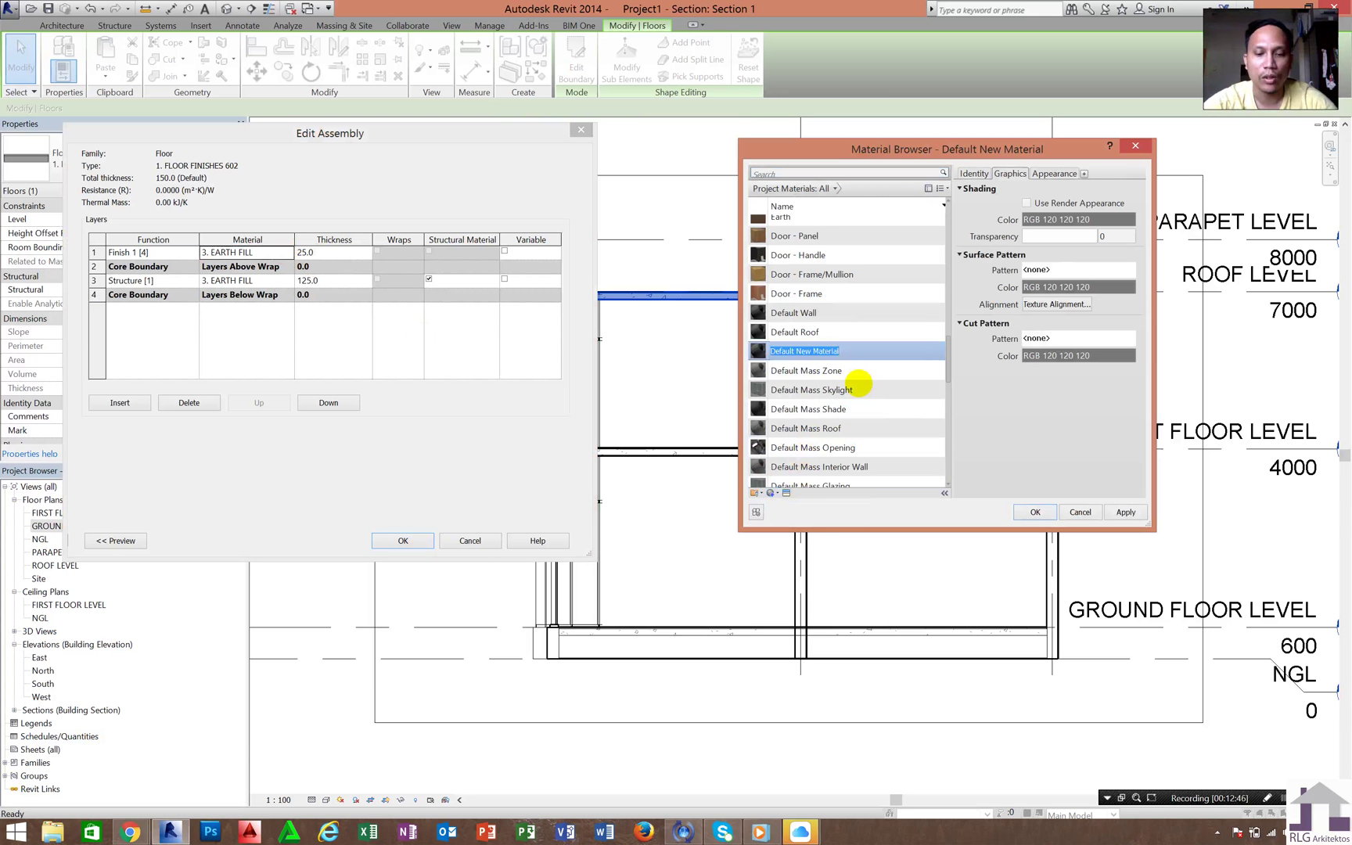
text(WATER)
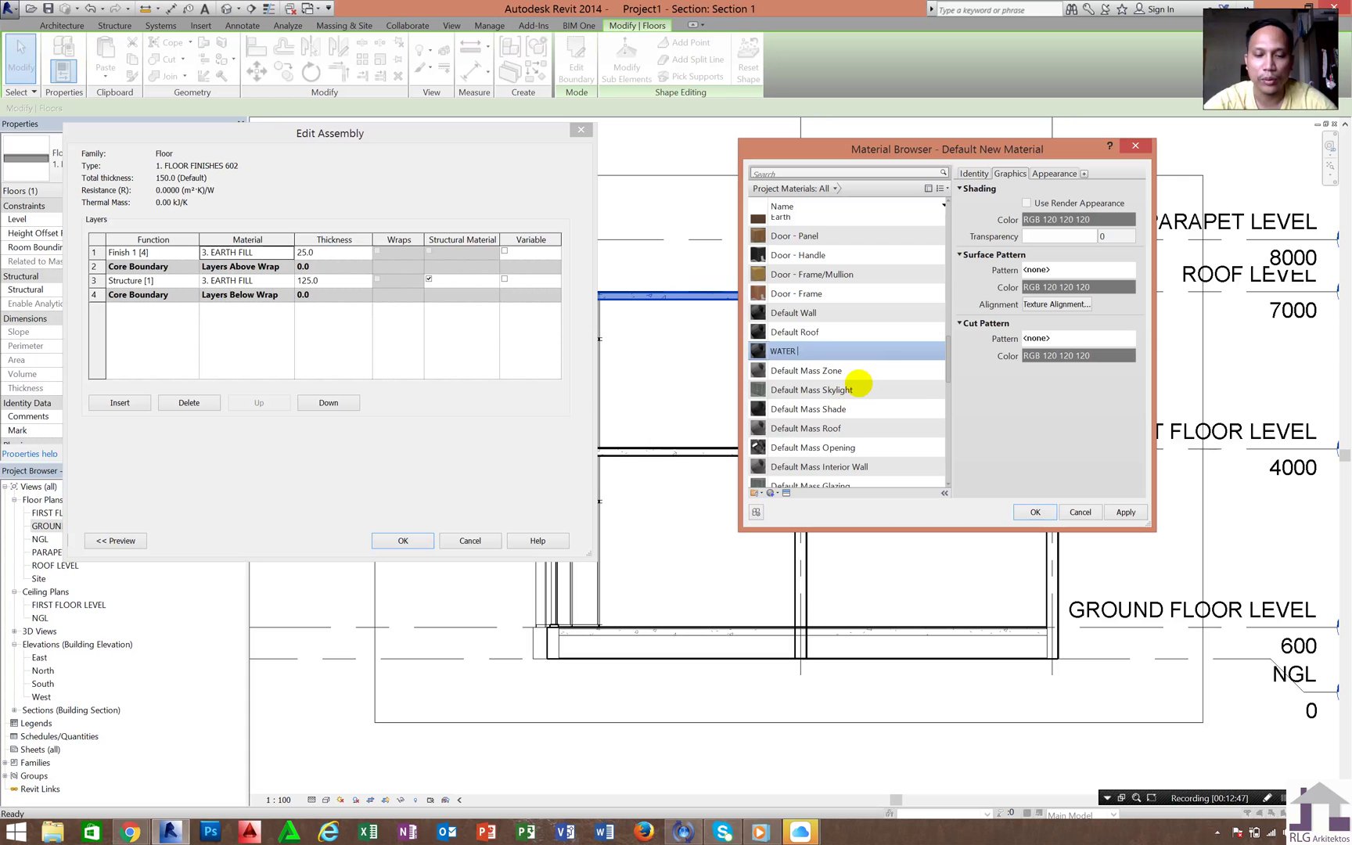
text( PROOF)
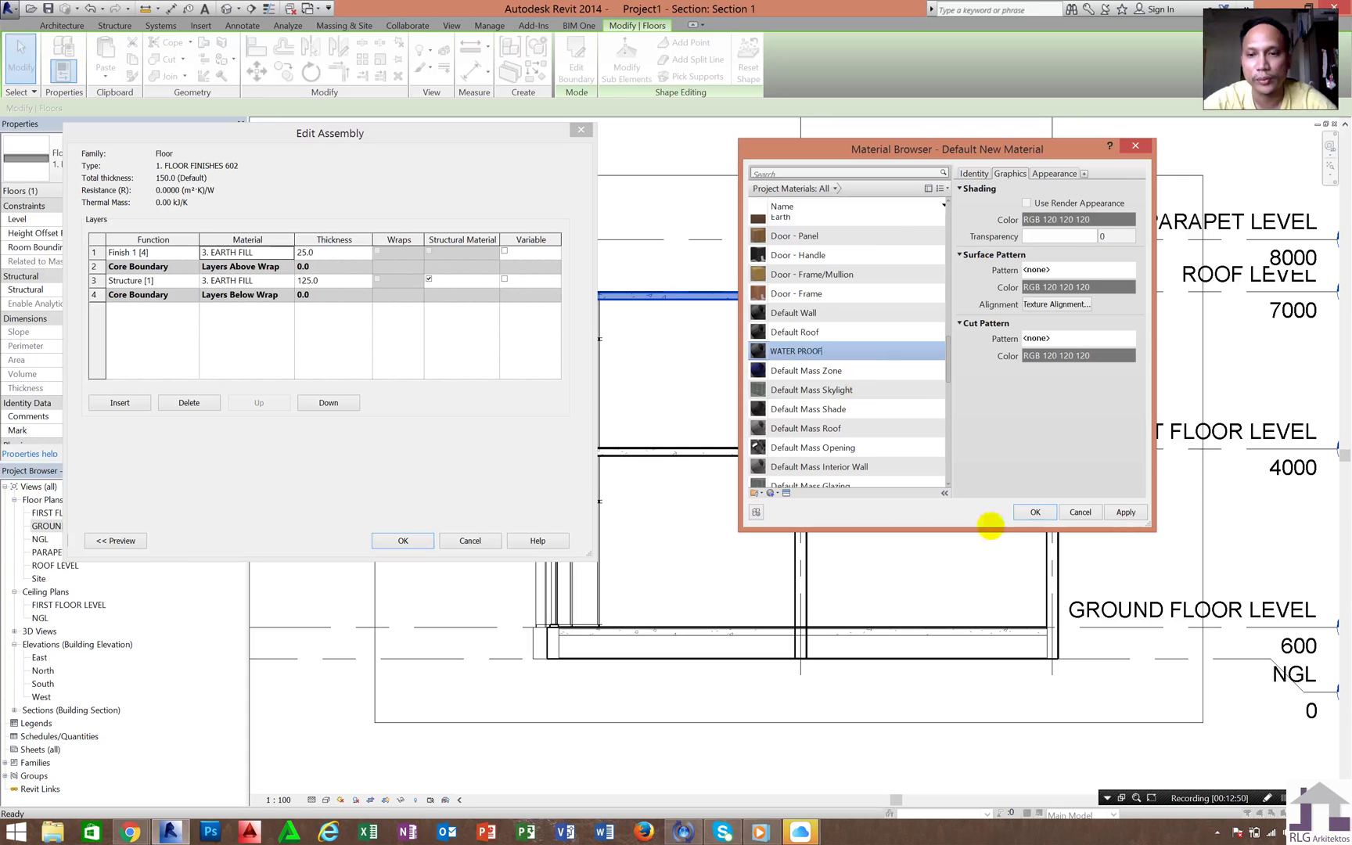
click(1122, 512)
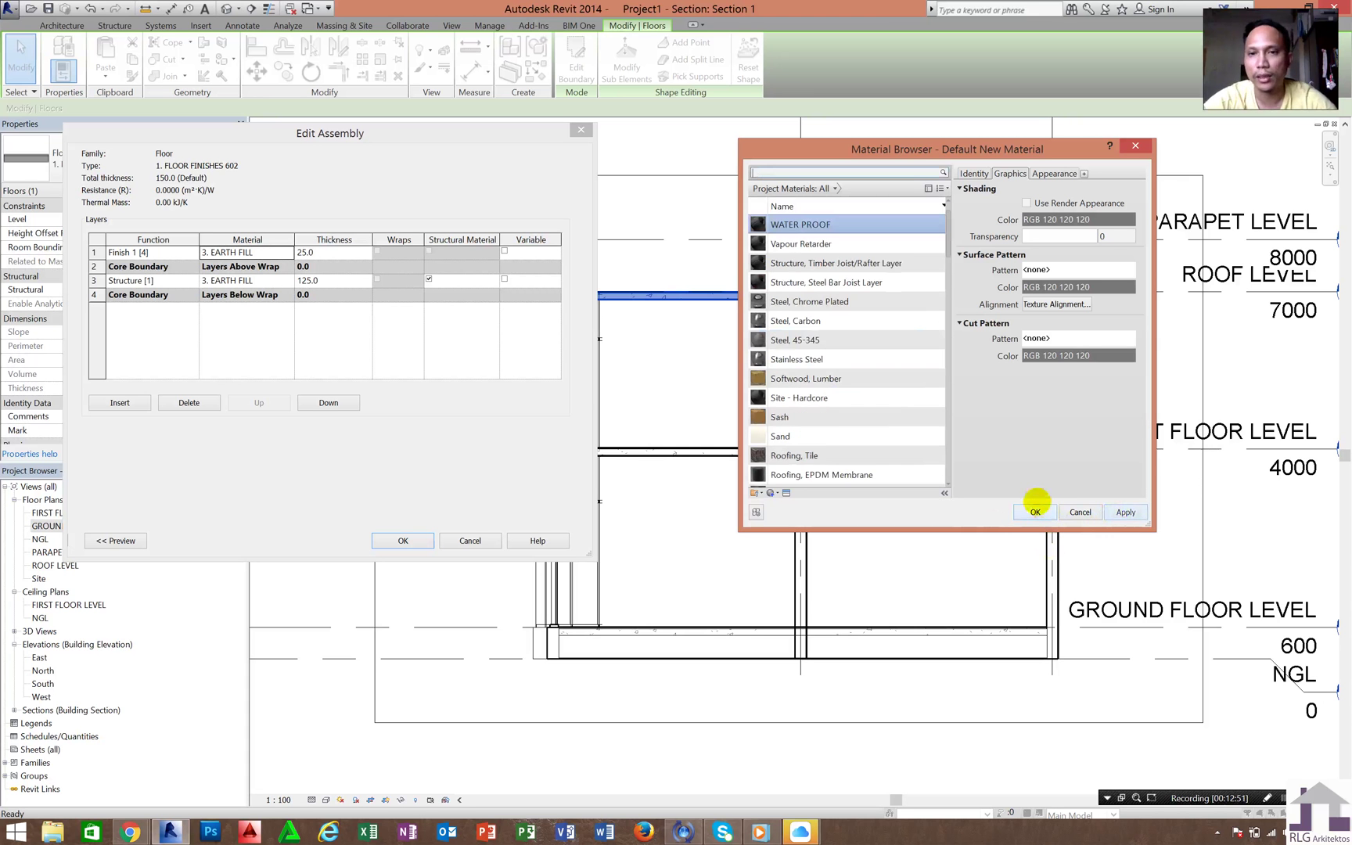
click(1035, 508)
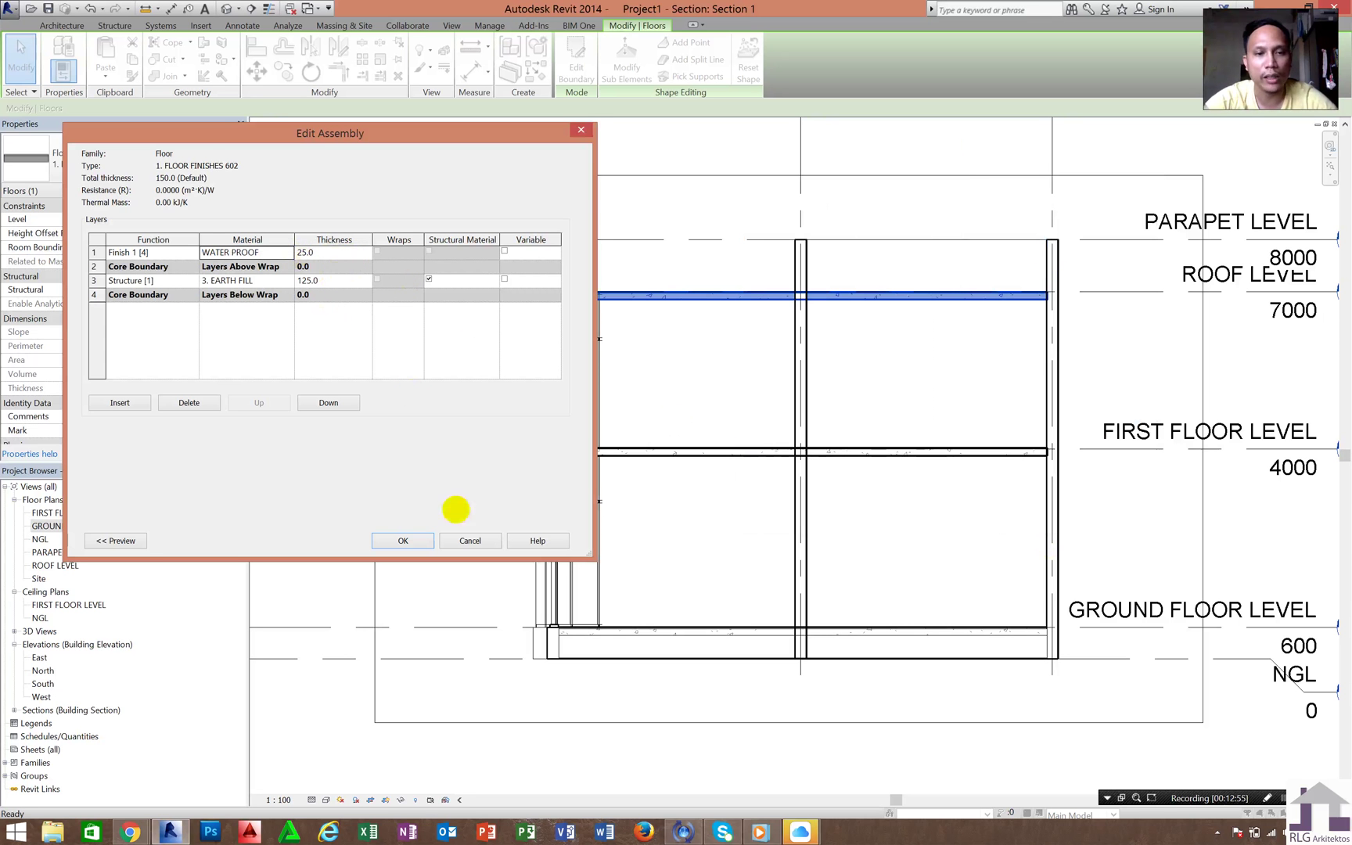
Step: Accept the roof slab's layer and type changes and clear the selection
click(403, 540)
click(418, 540)
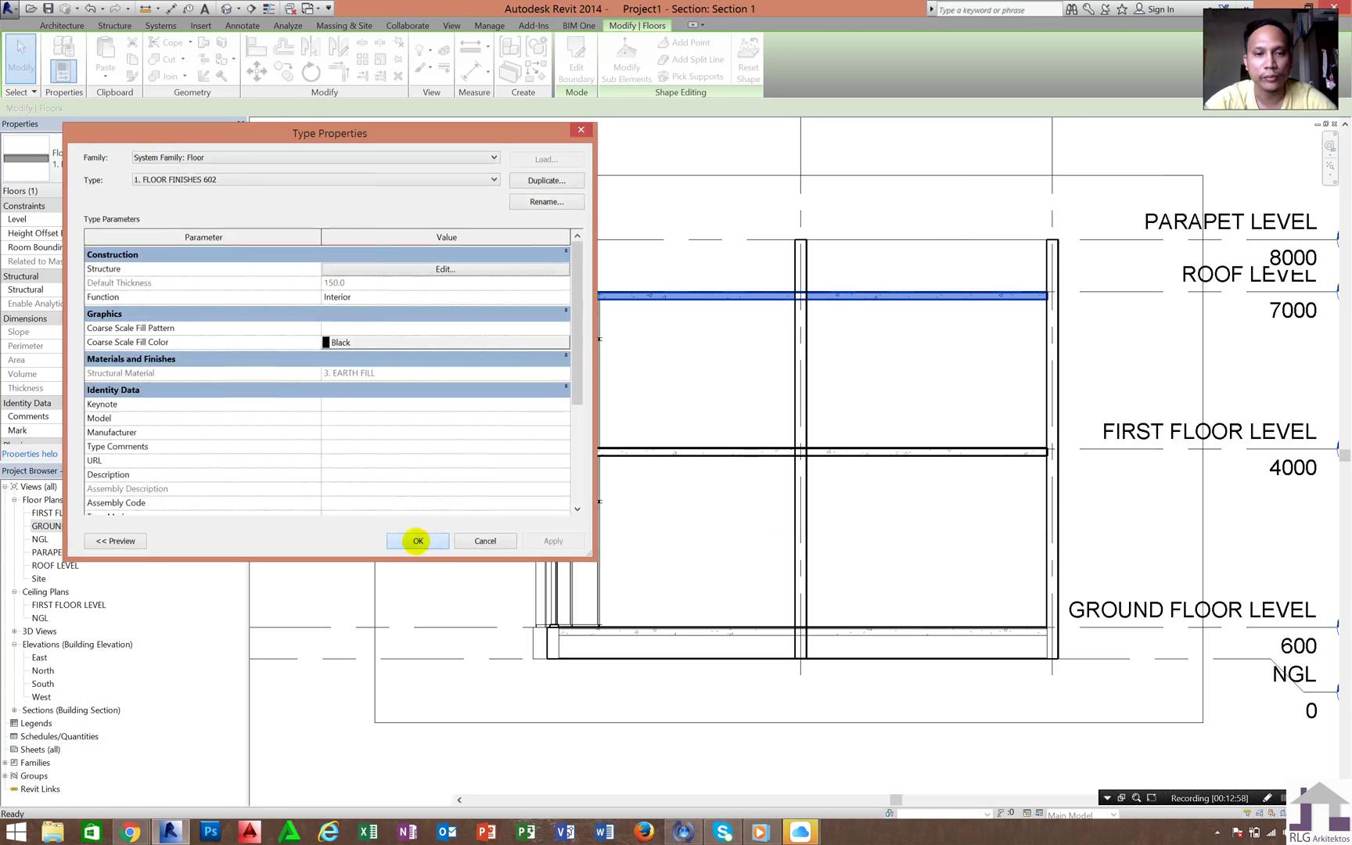
key(Escape)
scroll(597, 344, up, 2)
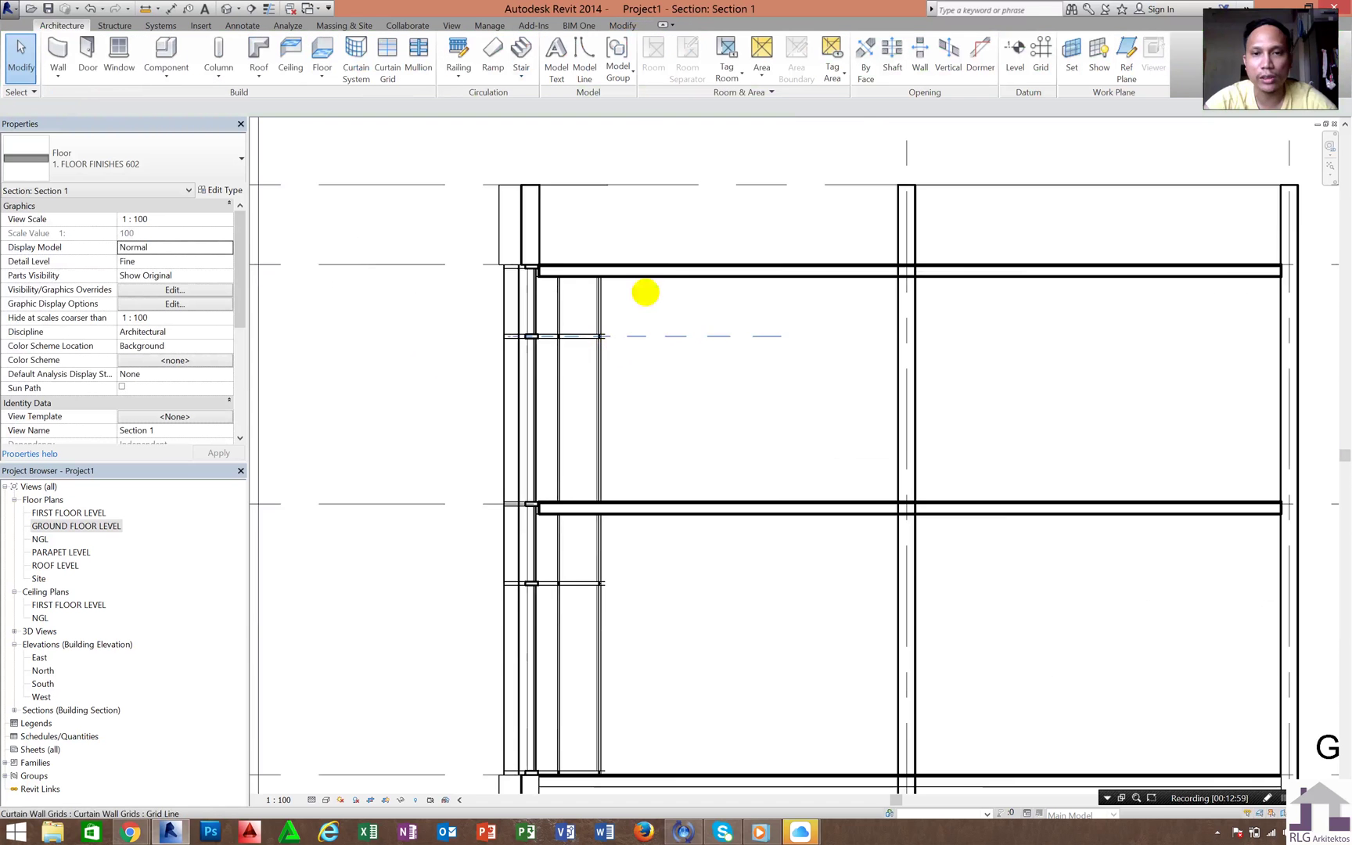
scroll(657, 262, down, 1)
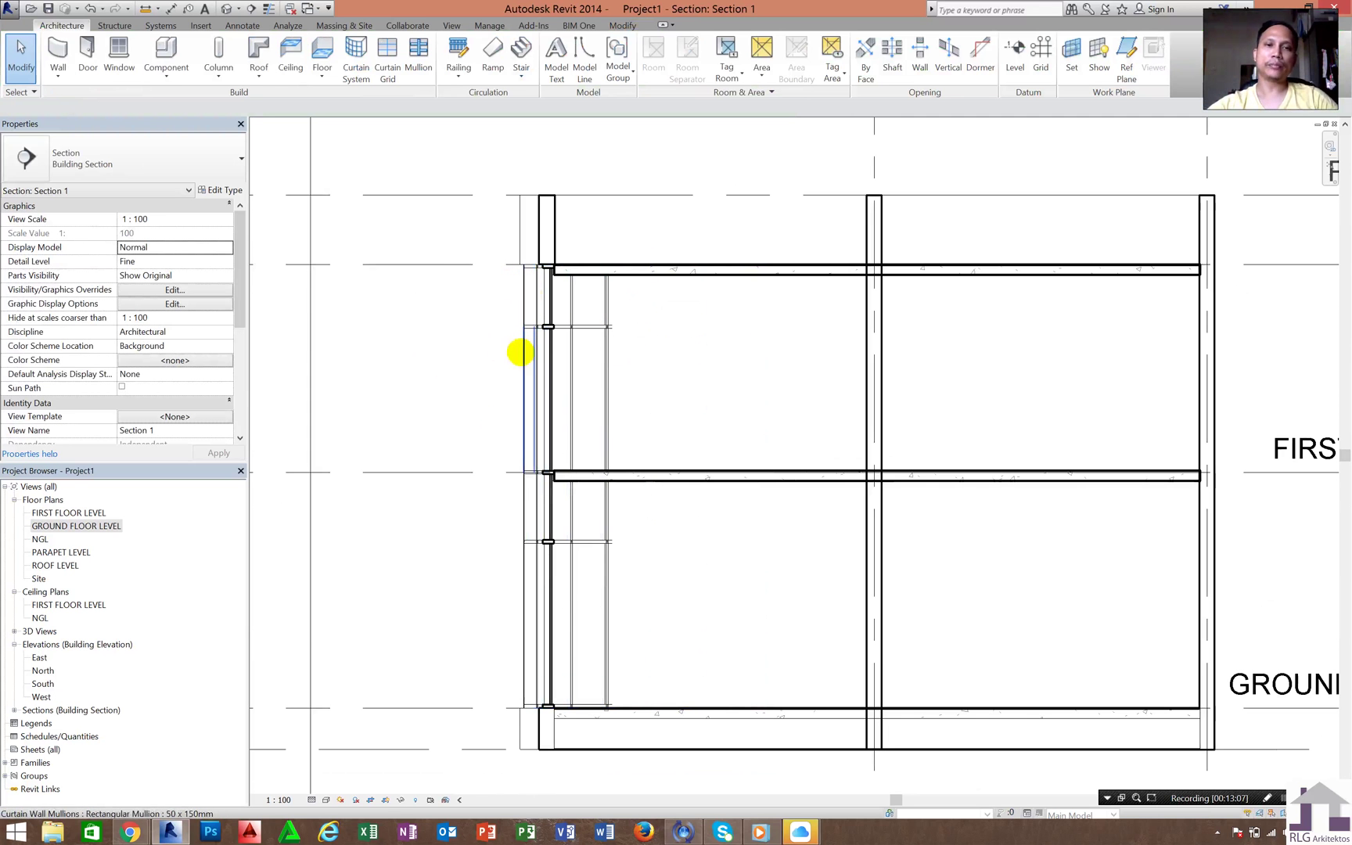
Step: Try to stretch the top of the storefront curtain wall to the roof slab in Section 1
click(594, 327)
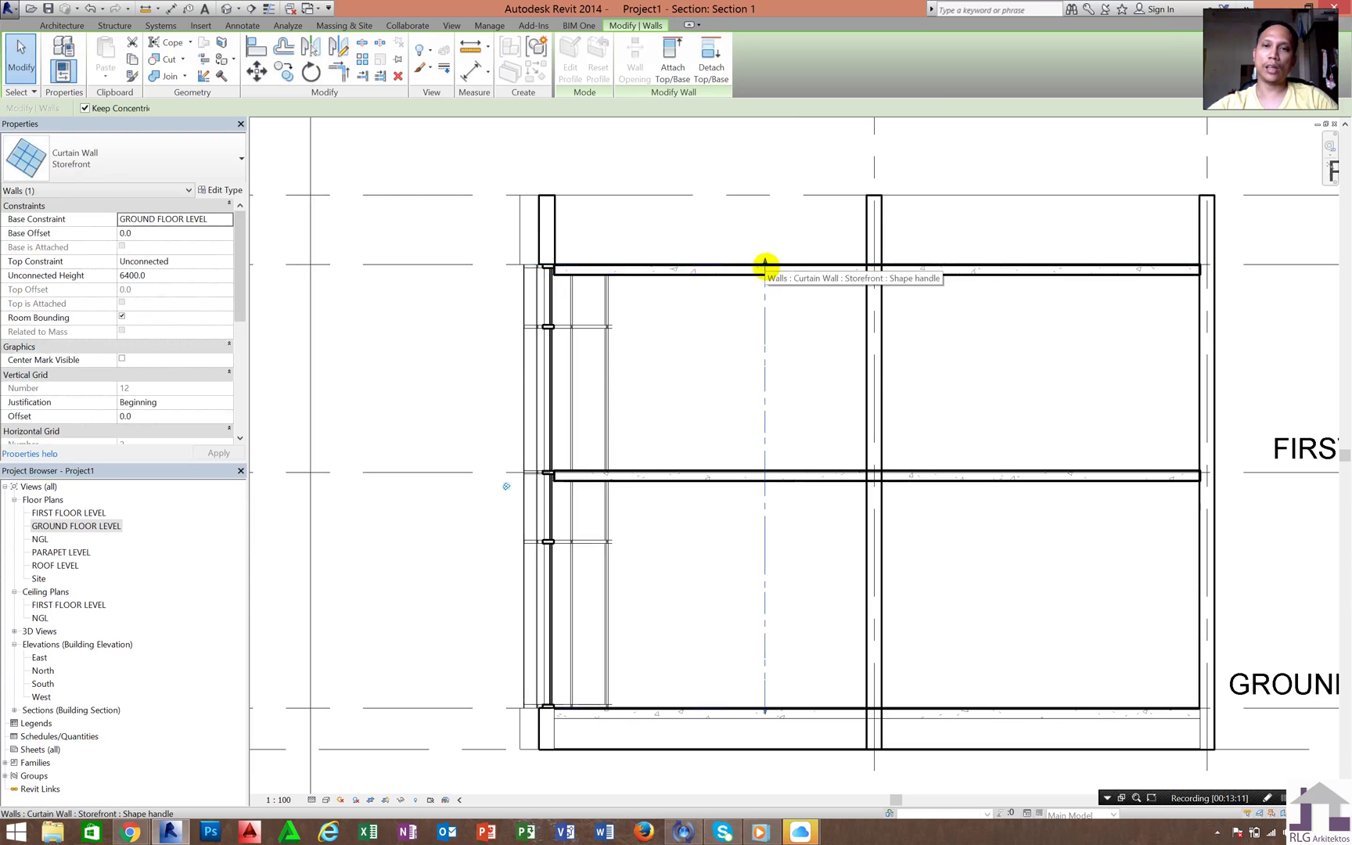
drag(764, 284, 763, 270)
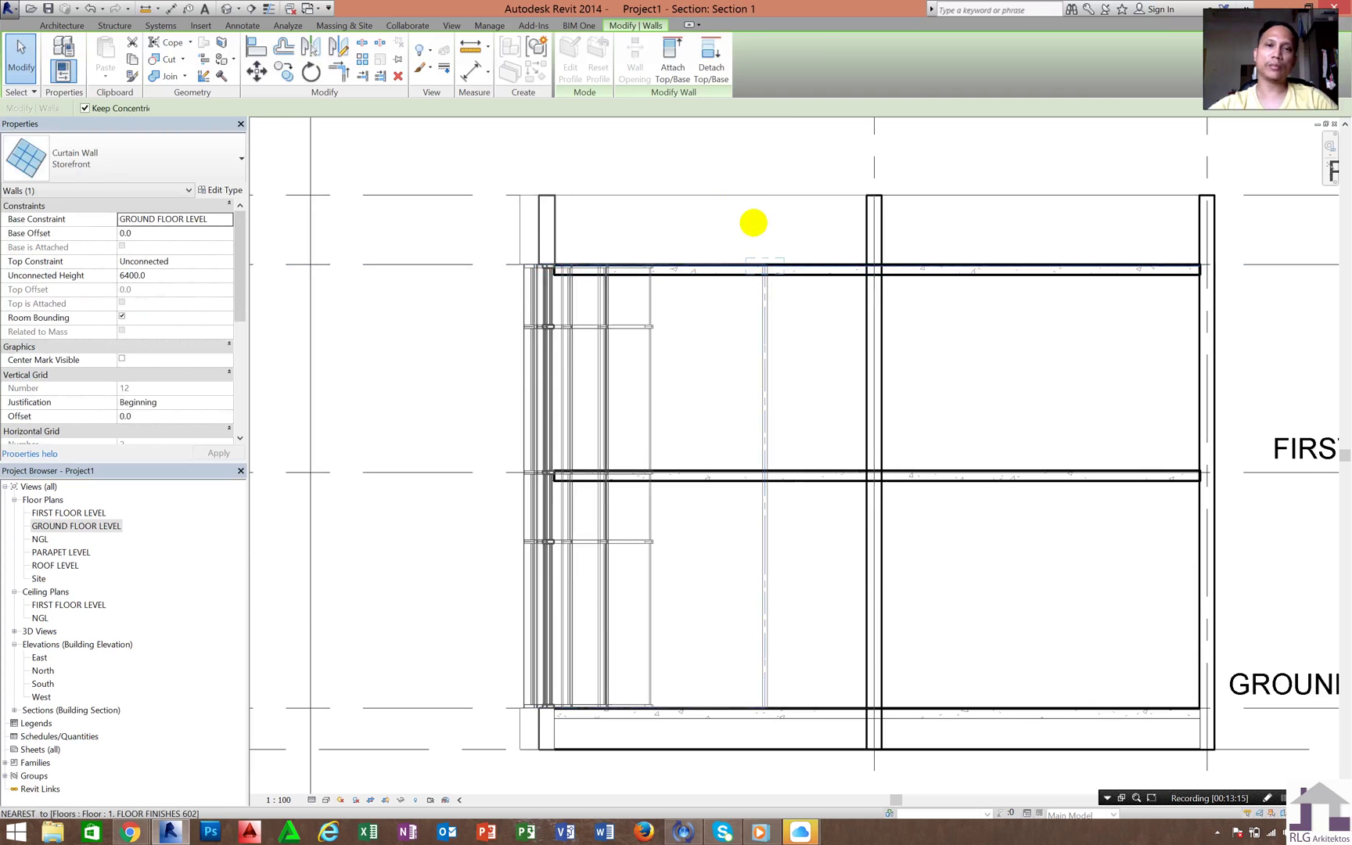
key(Escape)
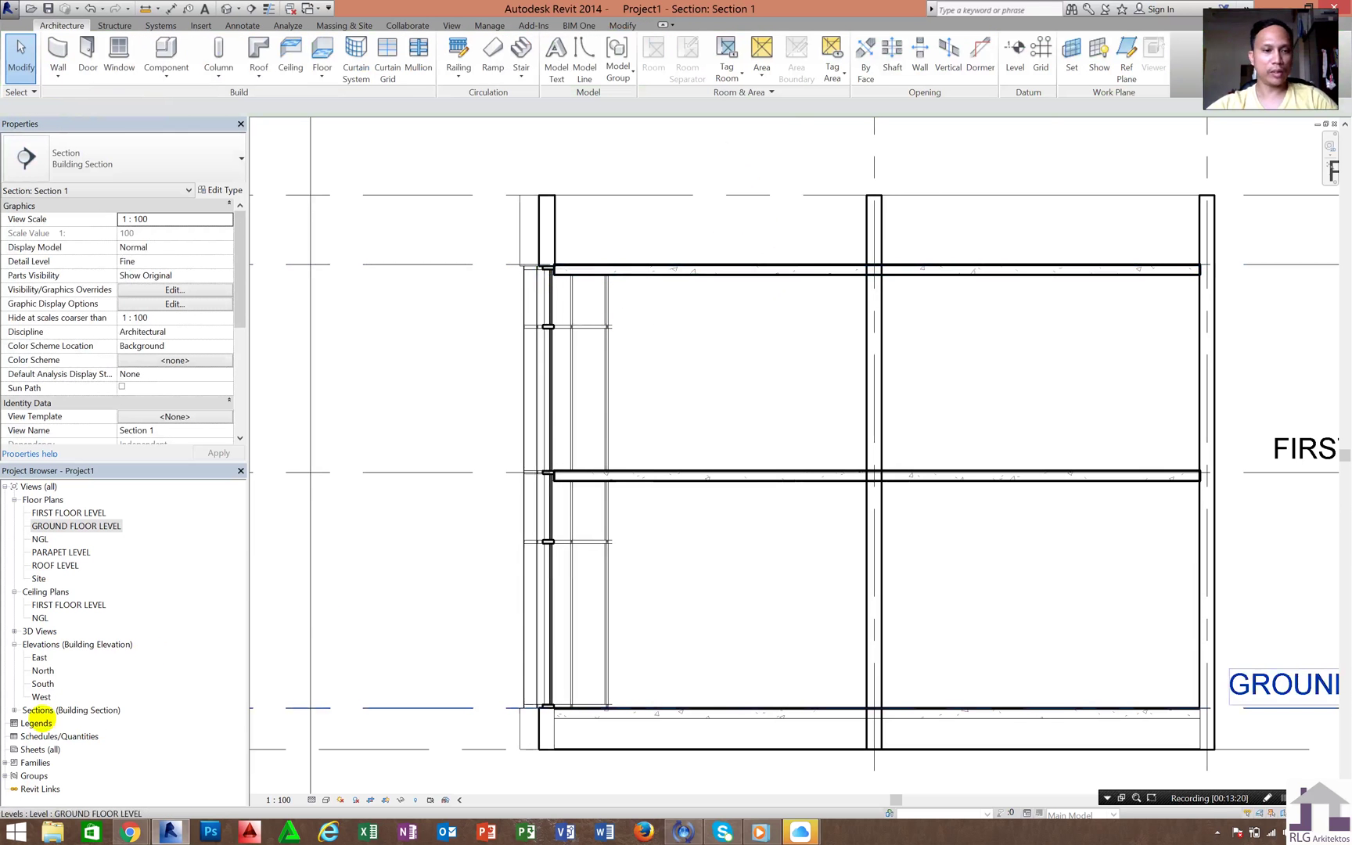
Step: Examine the building in the West and South elevations and inspect the roof slab in the 3D view
double_click(41, 696)
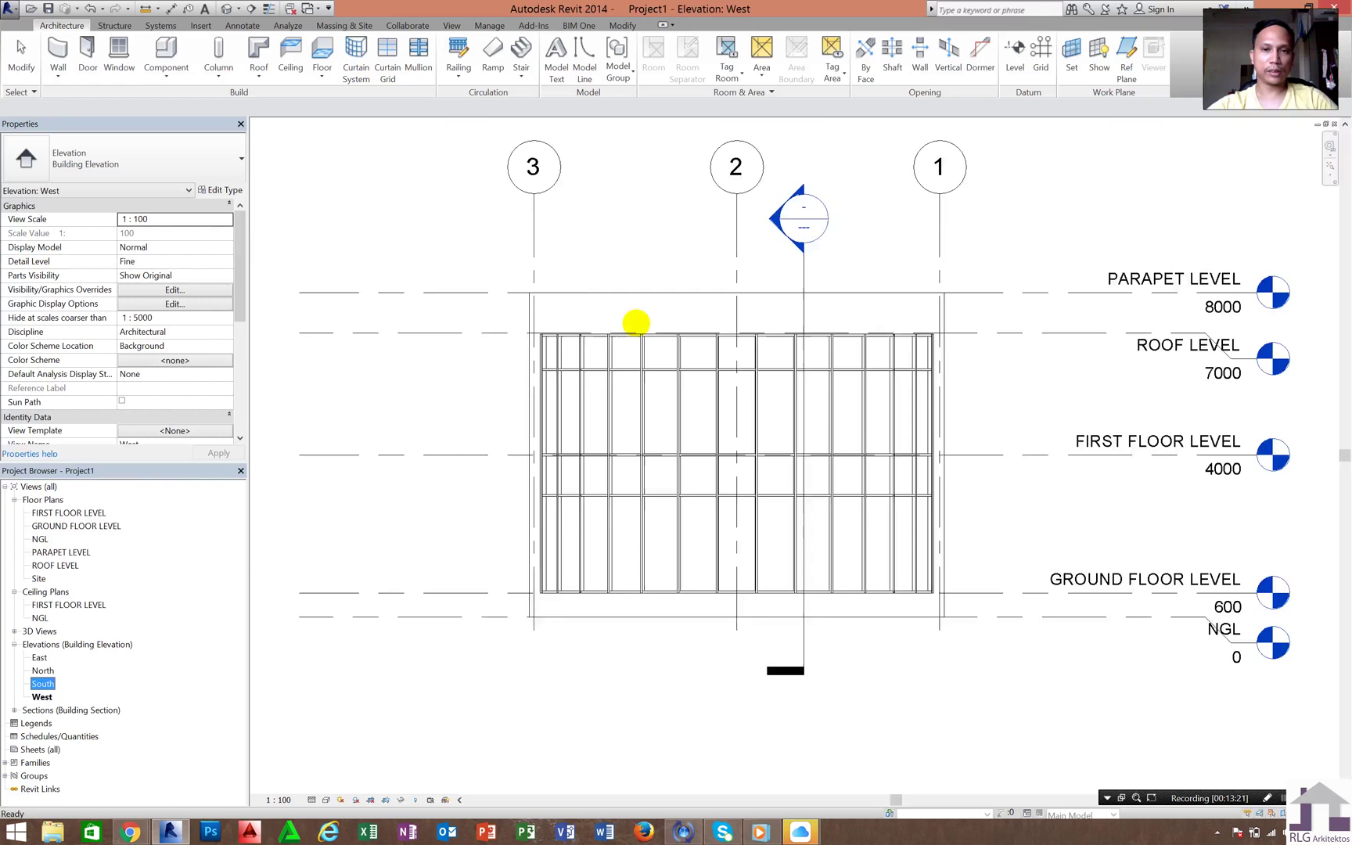
key(ctrl+Tab)
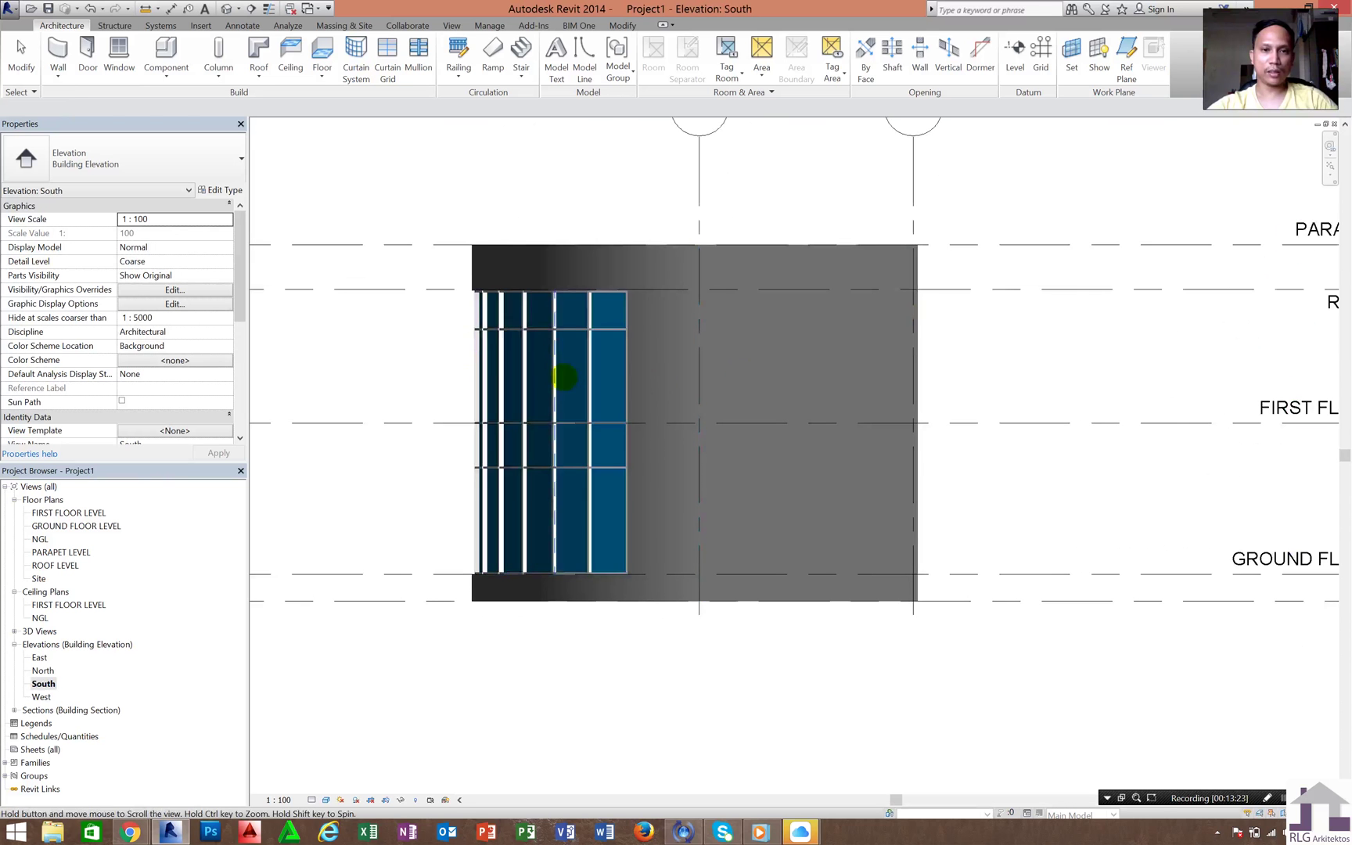
scroll(468, 341, up, 2)
scroll(574, 262, down, 2)
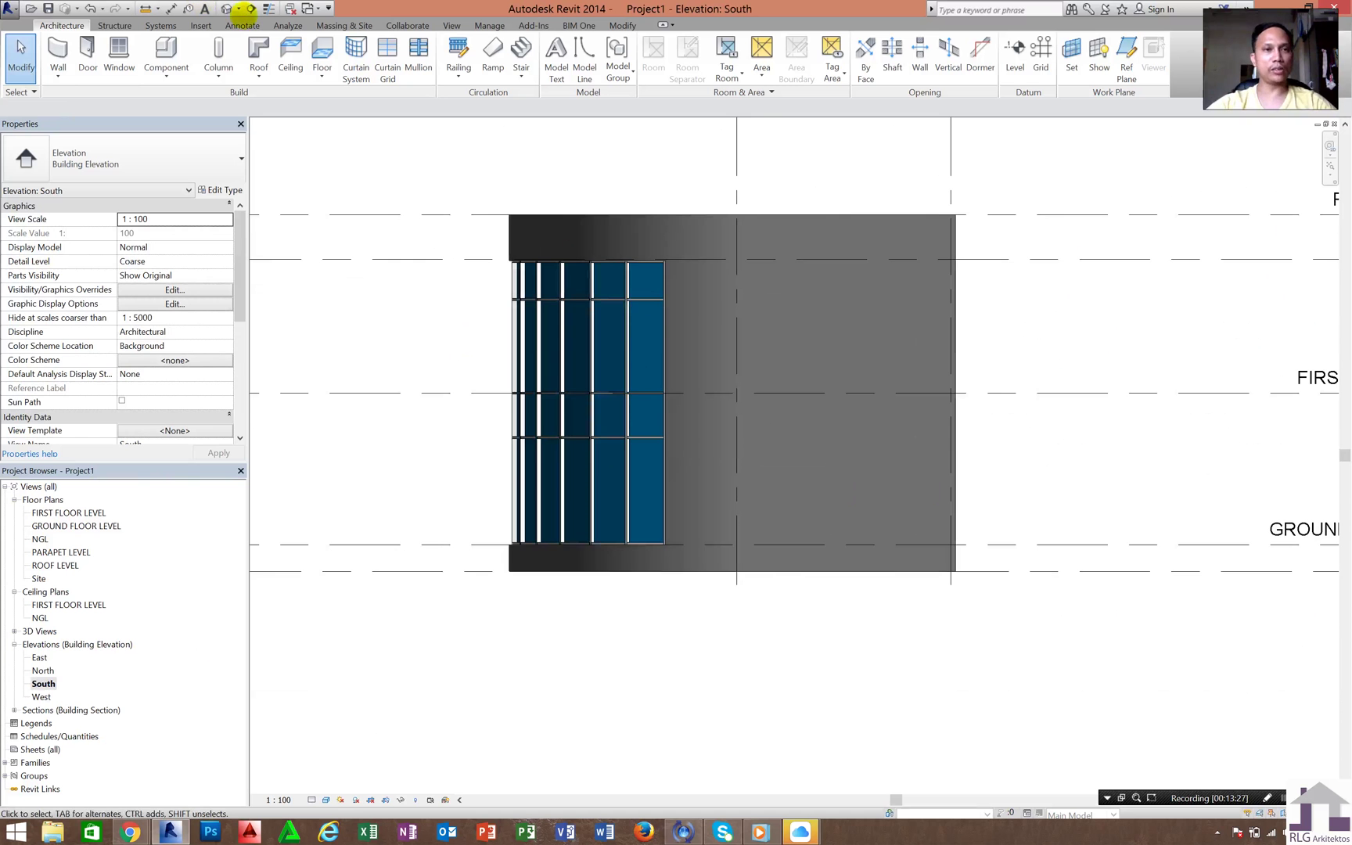
click(226, 9)
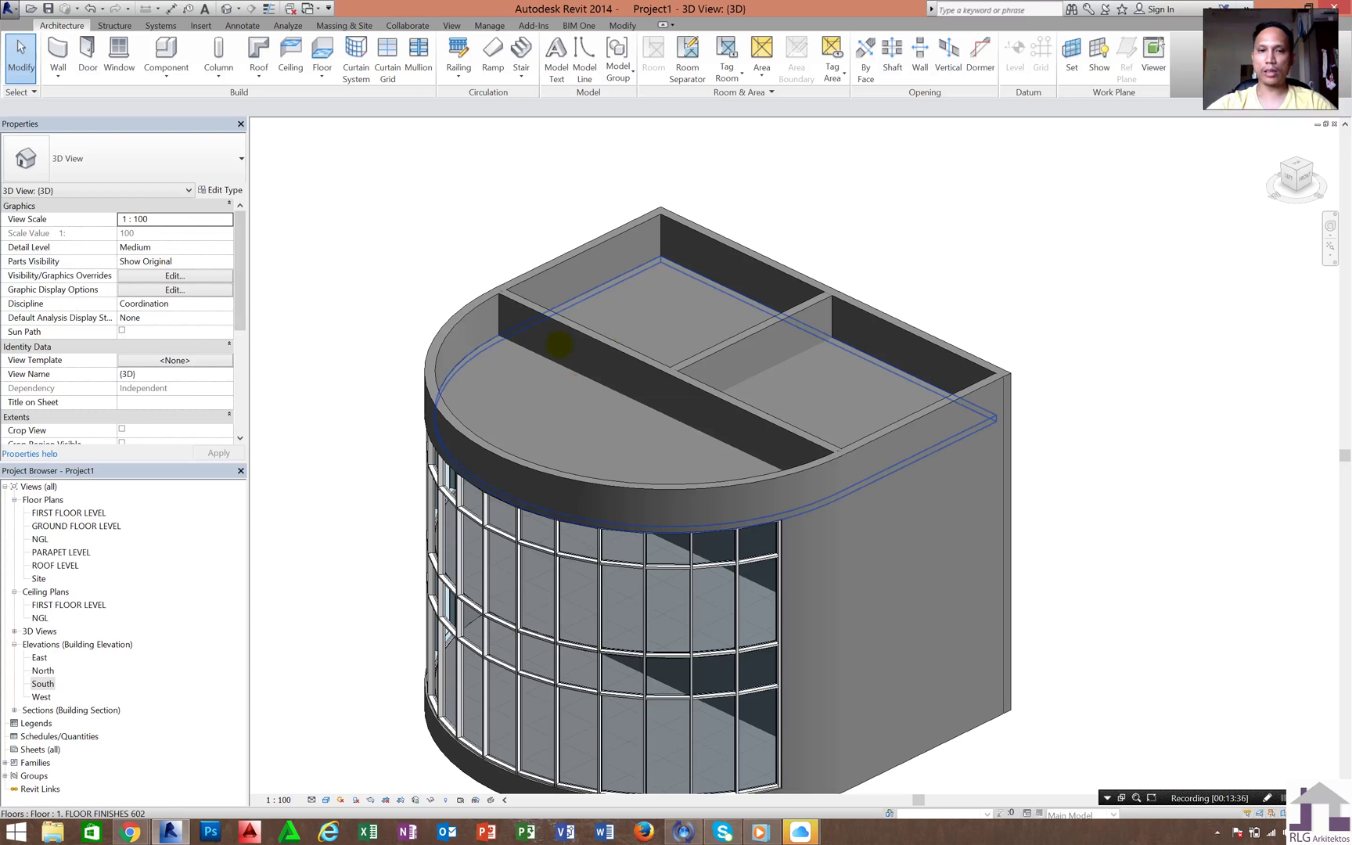
click(538, 417)
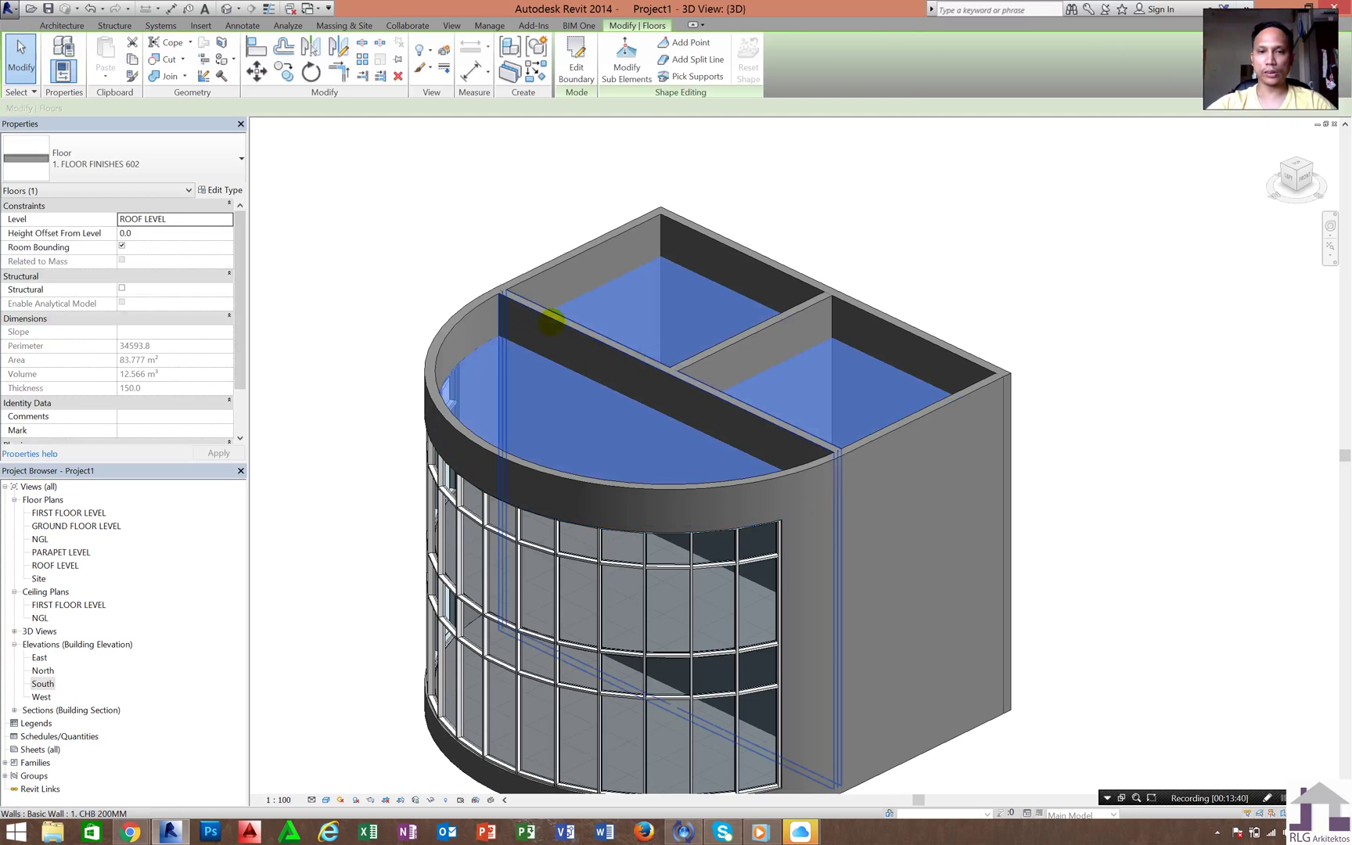
key(Escape)
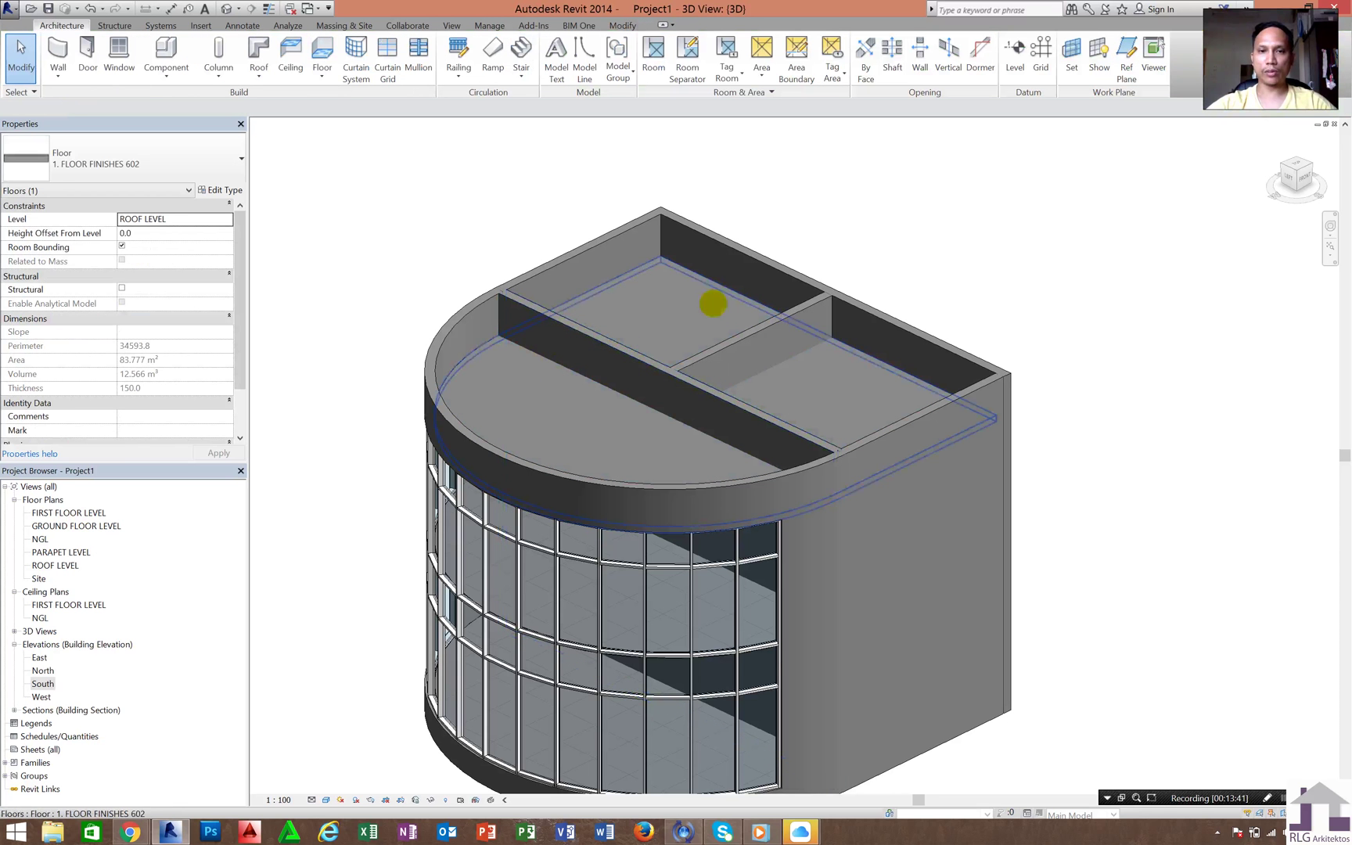
key(Escape)
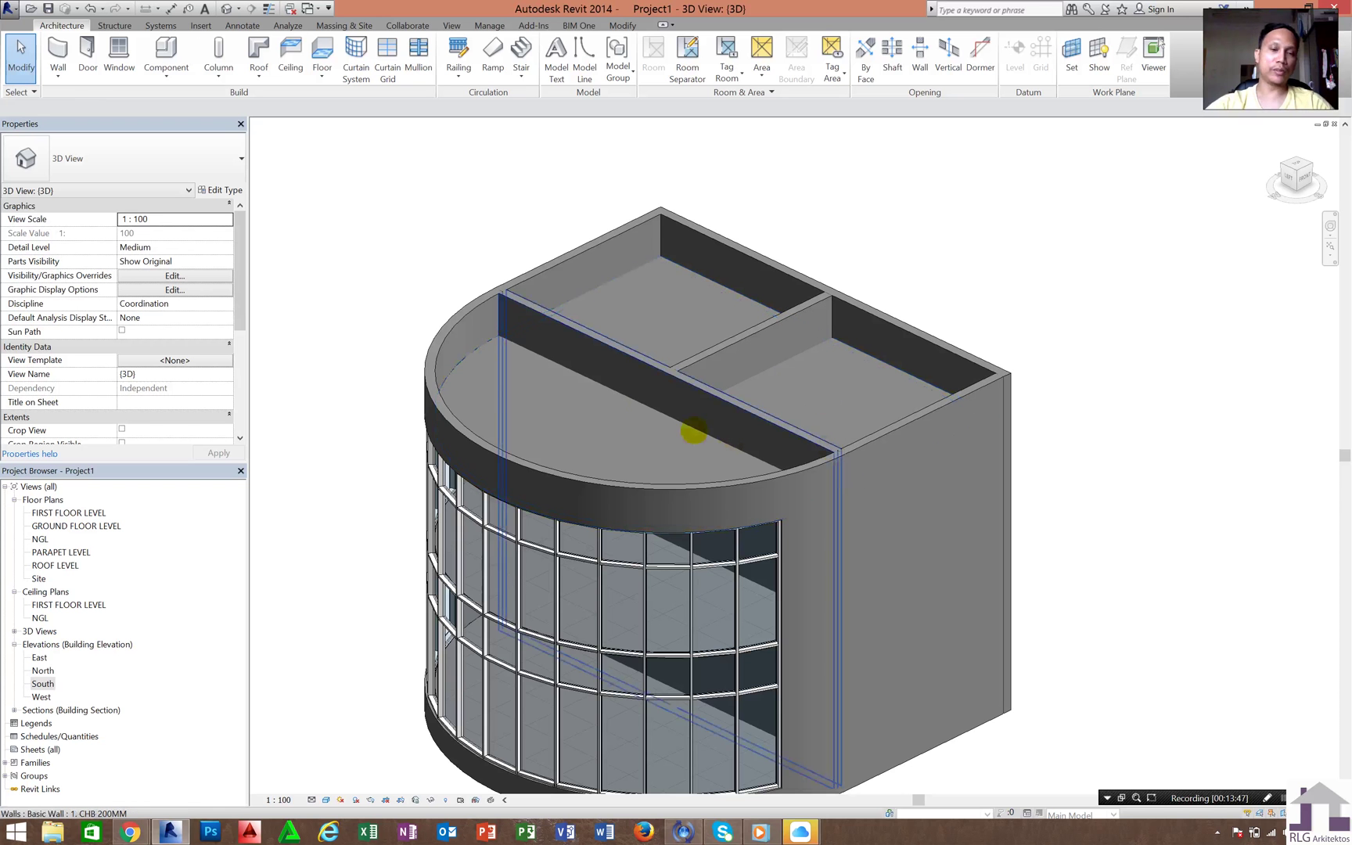
scroll(546, 316, up, 2)
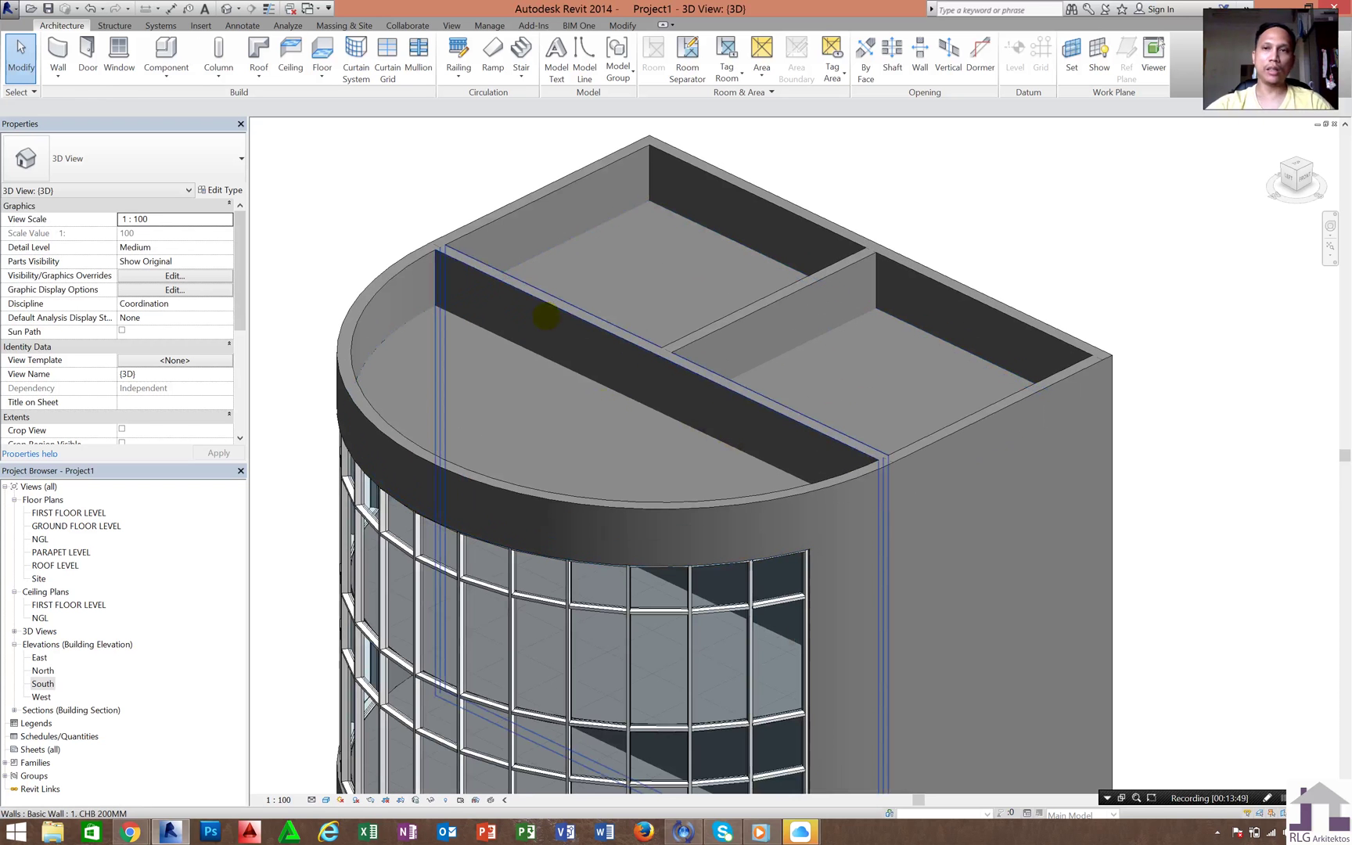
Step: Attach the tops of the two interior CHB 200MM partition walls to the underside of the roof slab
click(546, 316)
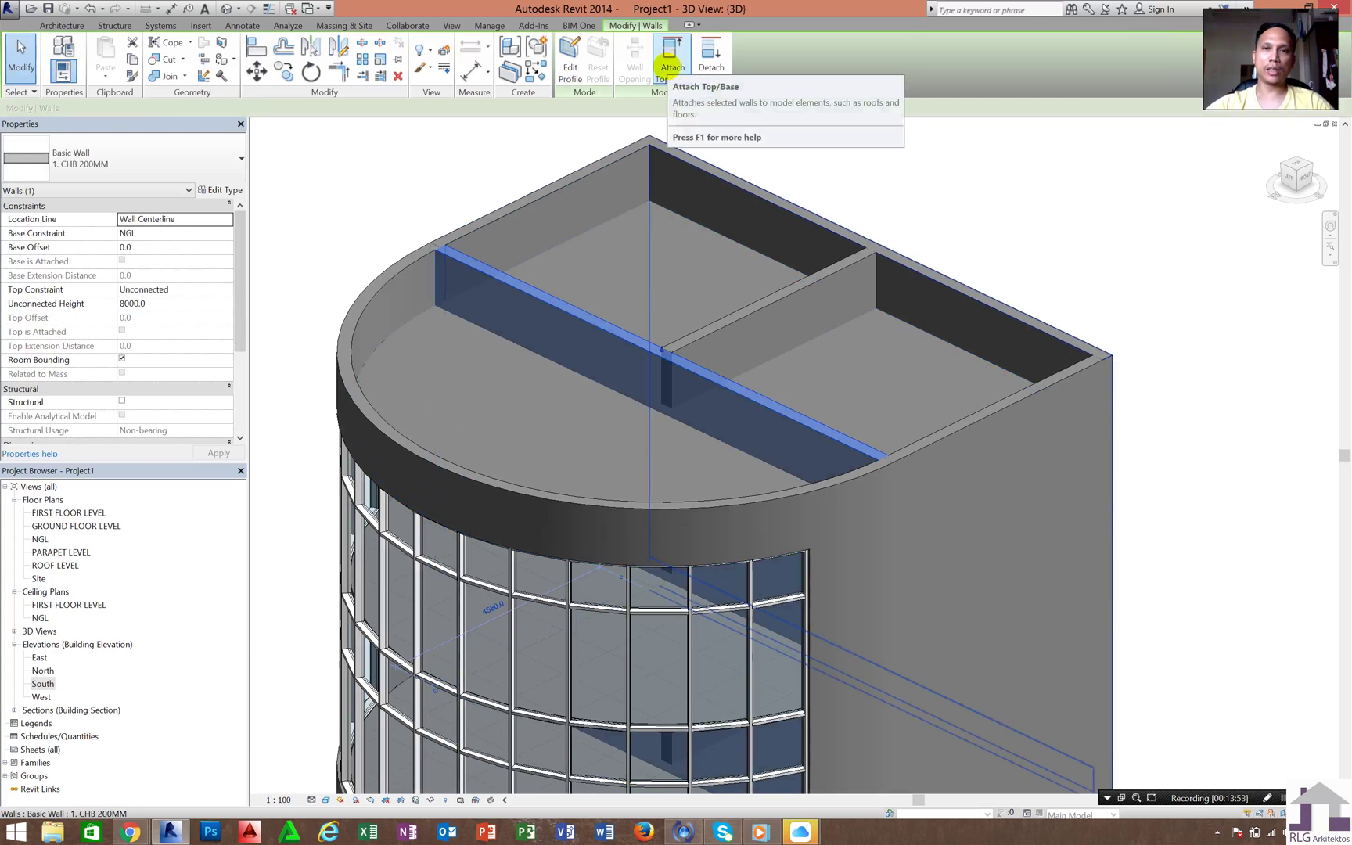
click(670, 61)
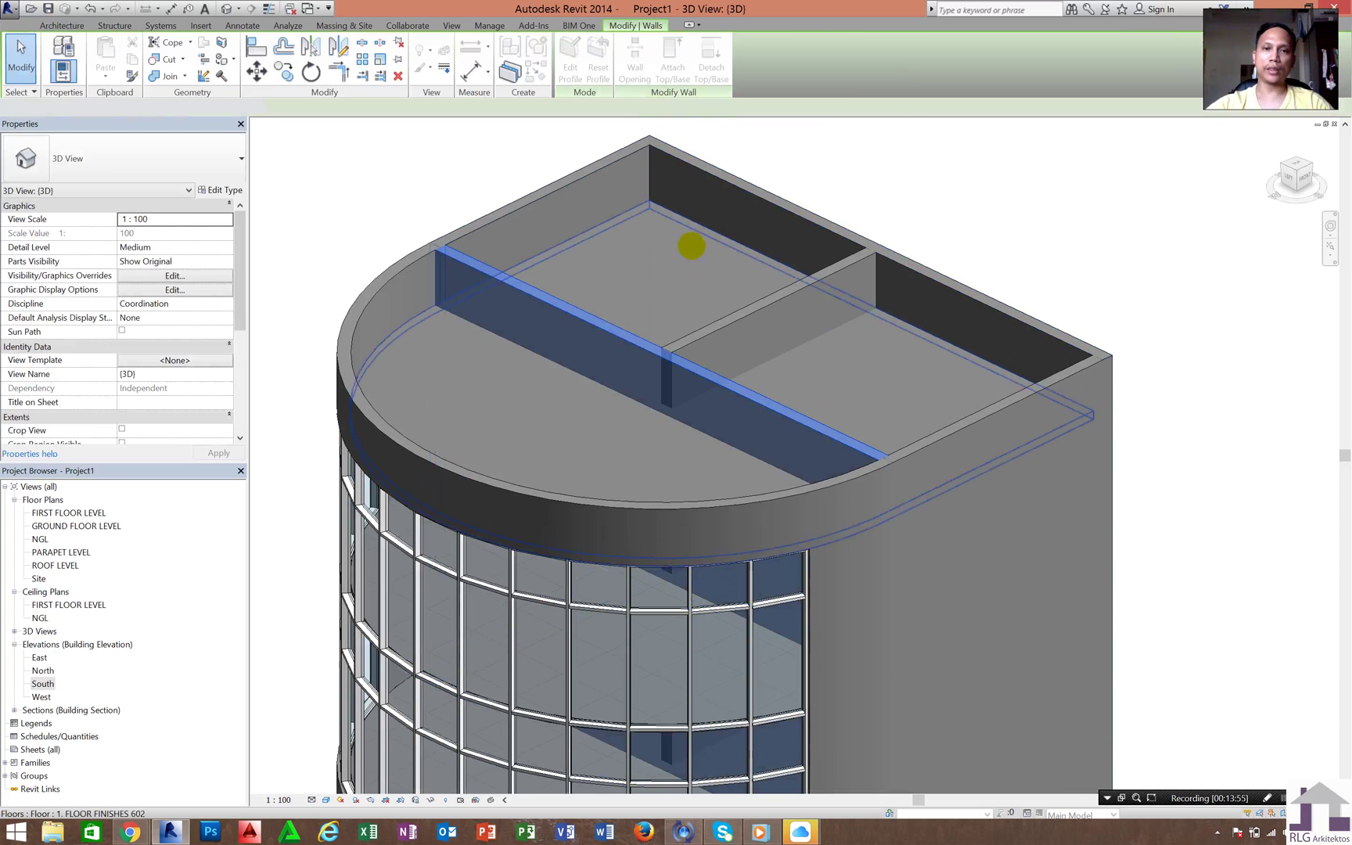
click(692, 245)
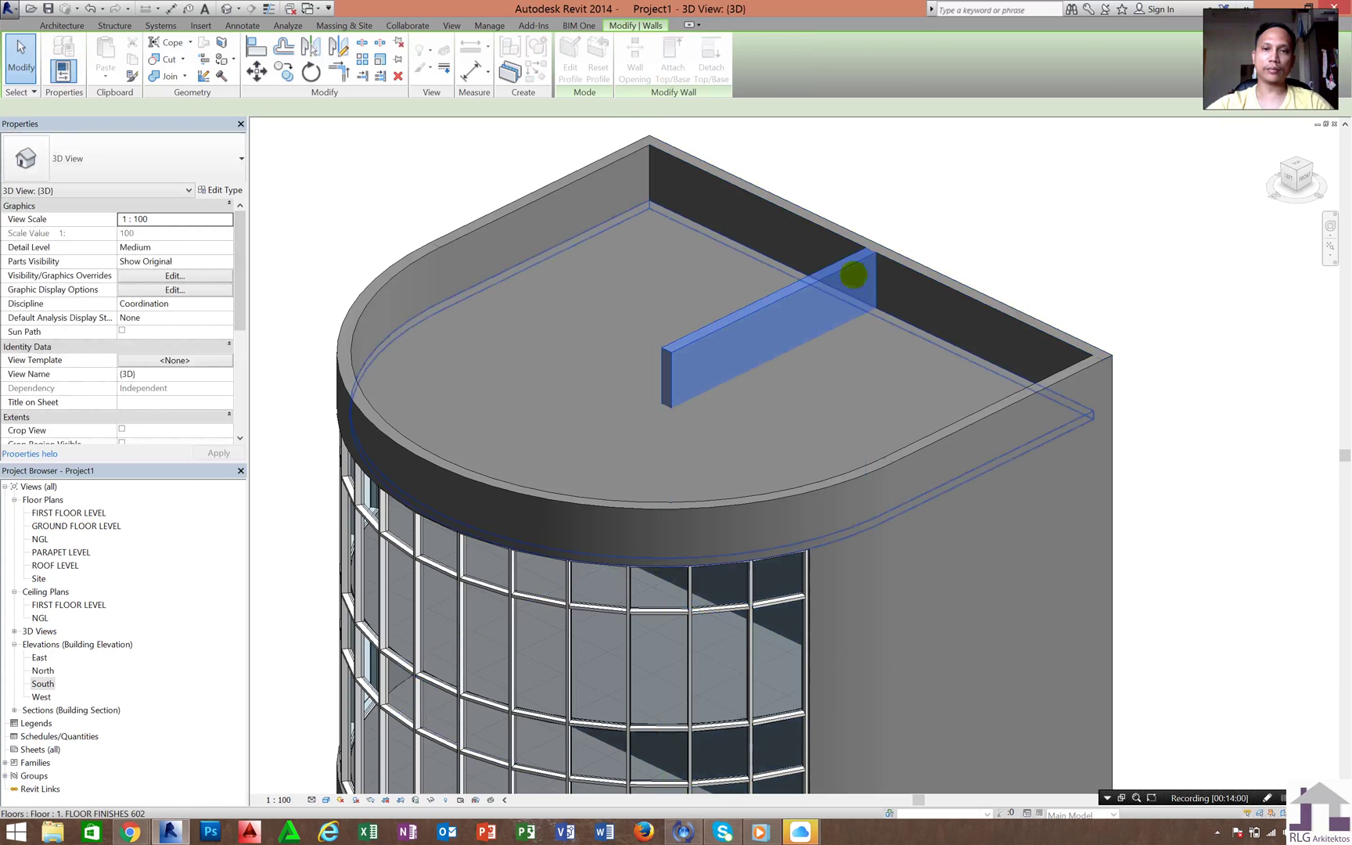
key(Escape)
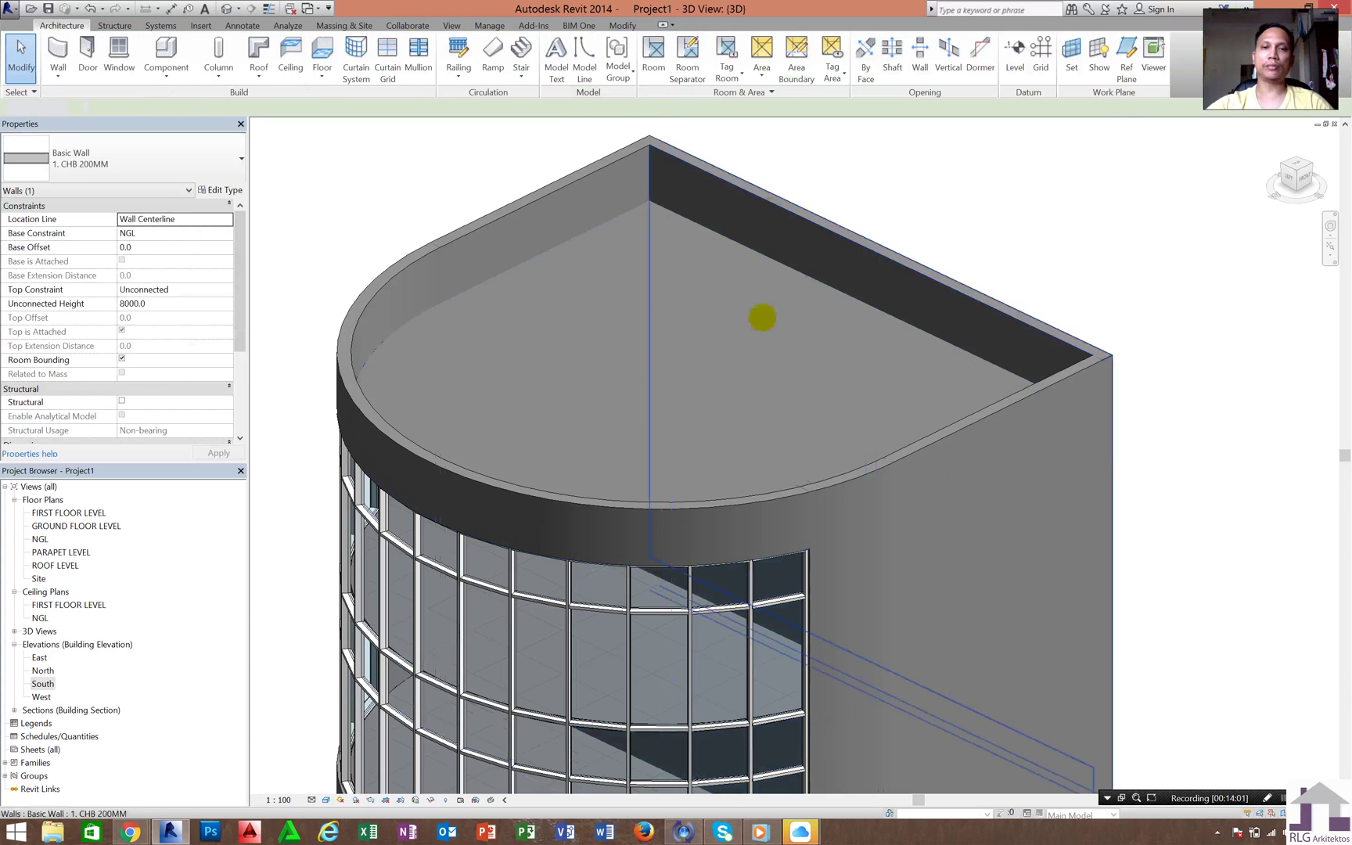
Step: Examine the roof and parapet from several angles in the 3D view and select the roof slab to inspect it
scroll(762, 316, down, 8)
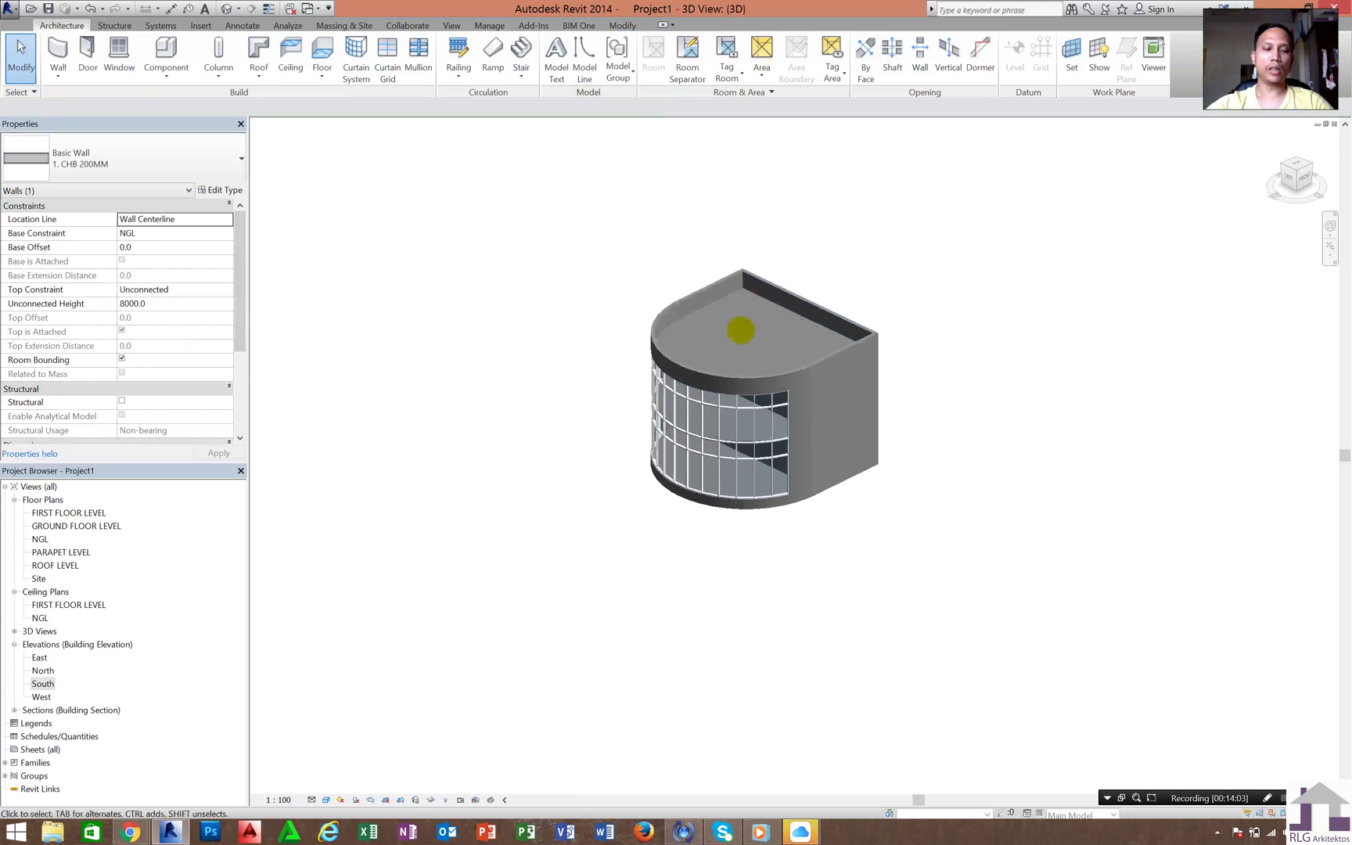
shift+middle_drag(740, 330, 778, 329)
scroll(691, 293, up, 5)
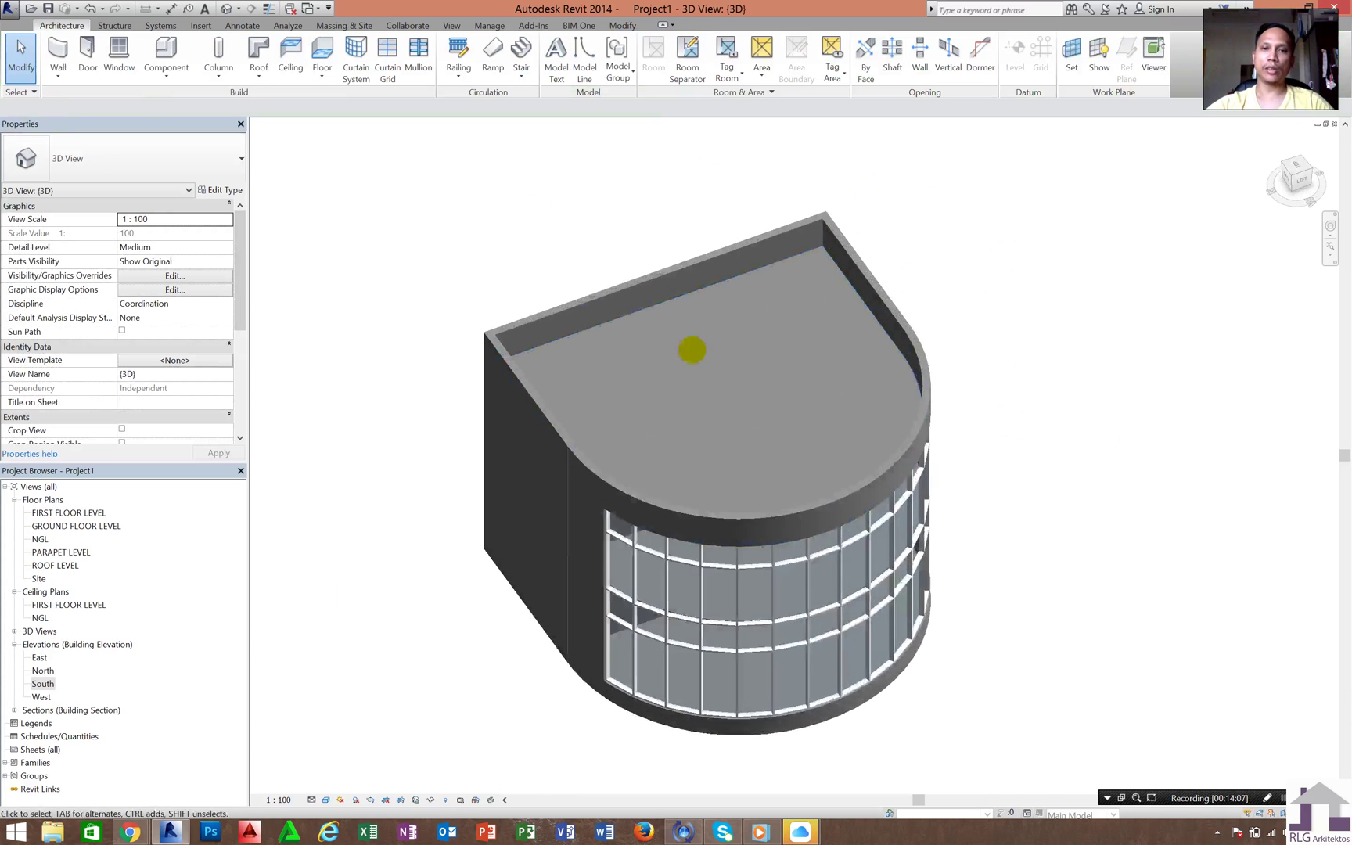
shift+middle_drag(692, 350, 996, 513)
scroll(810, 423, down, 2)
scroll(685, 323, up, 4)
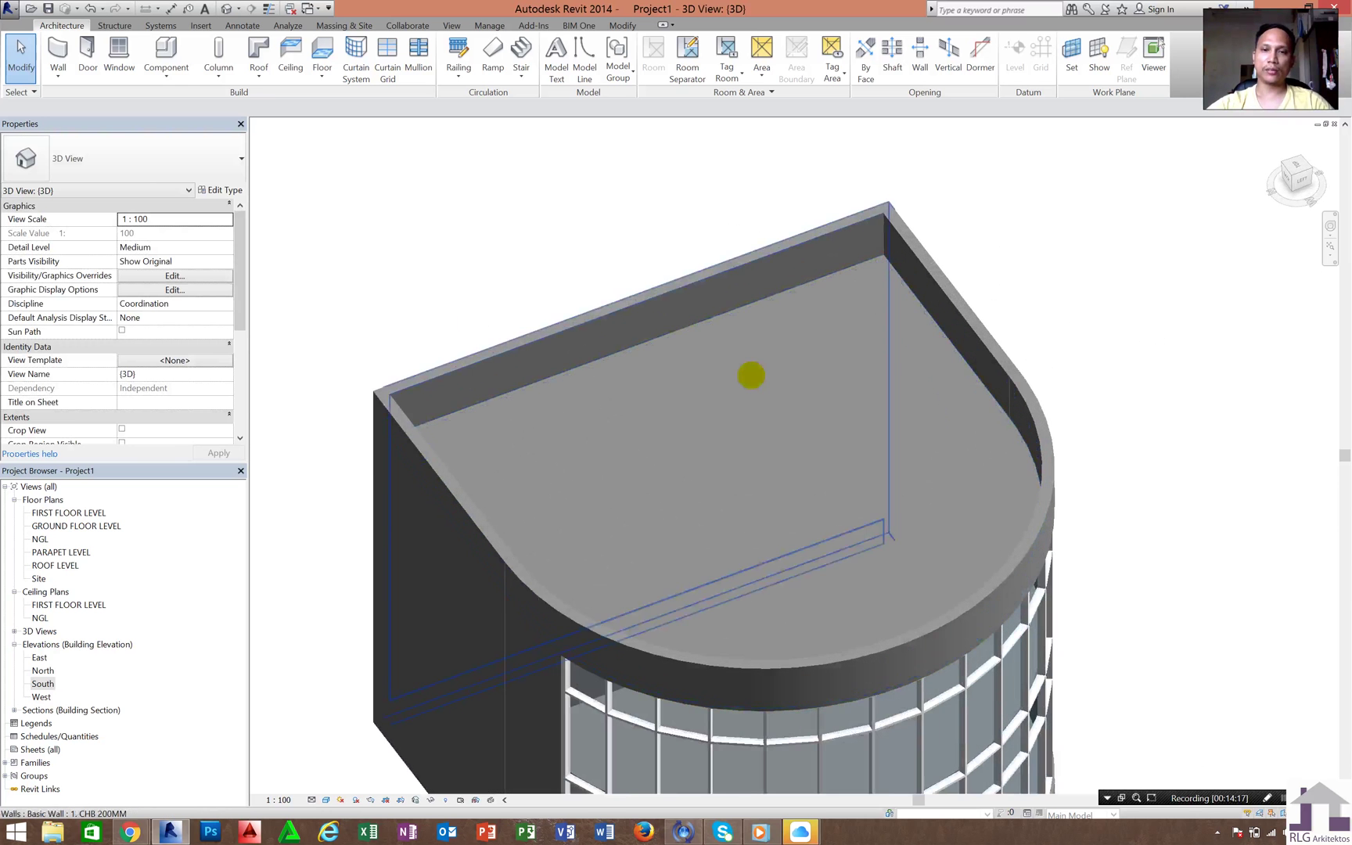
shift+middle_drag(750, 376, 710, 417)
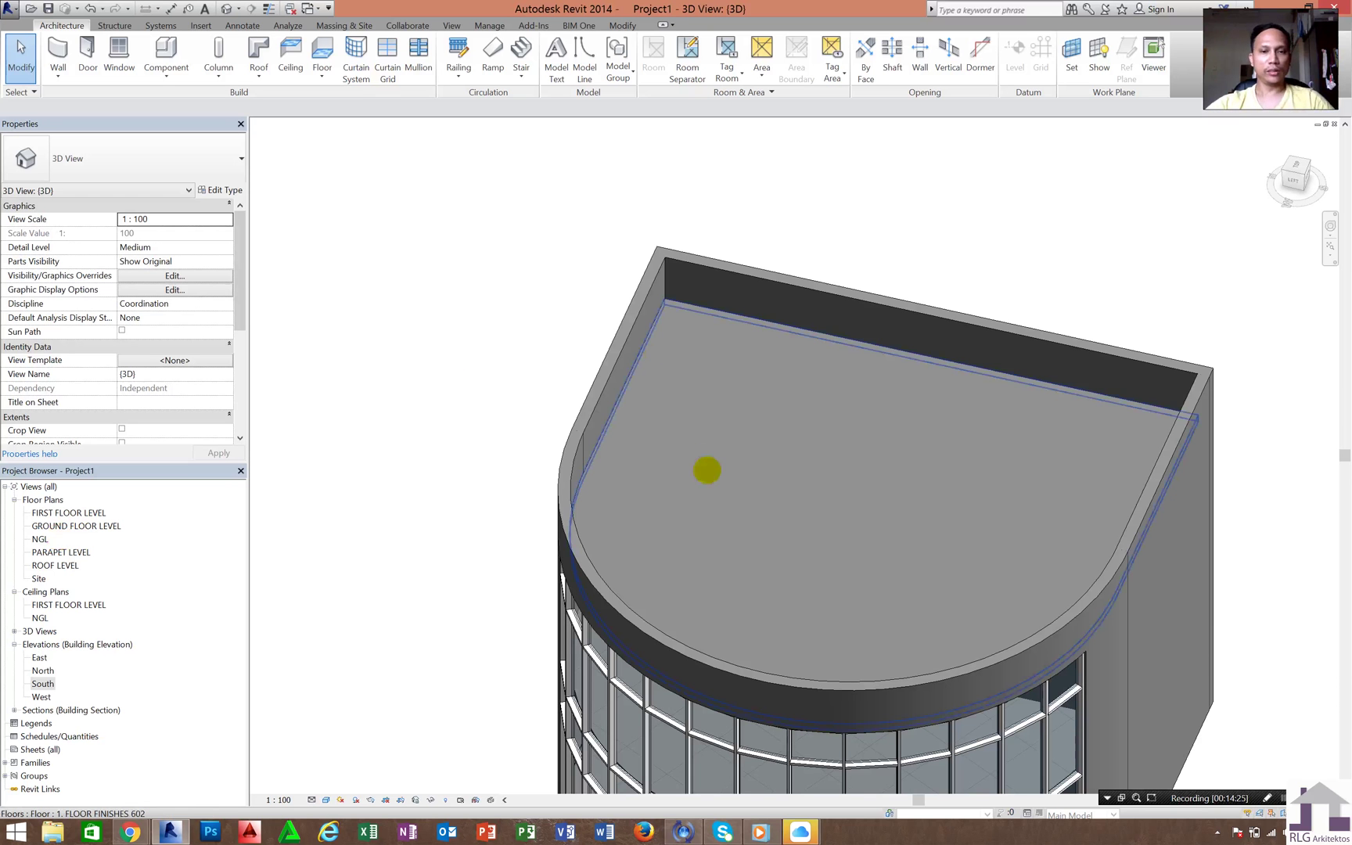
scroll(706, 470, down, 4)
shift+middle_drag(754, 483, 790, 422)
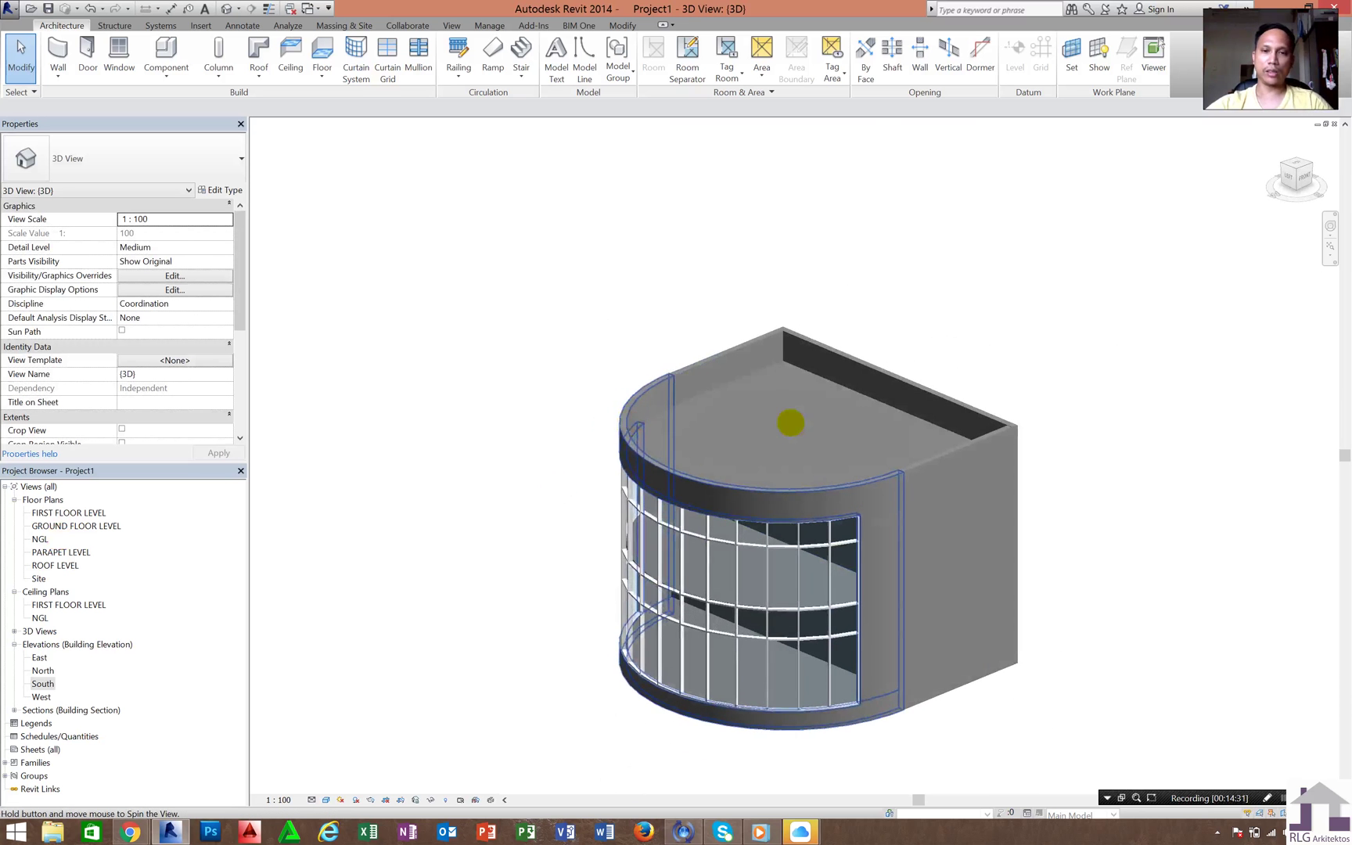
click(791, 392)
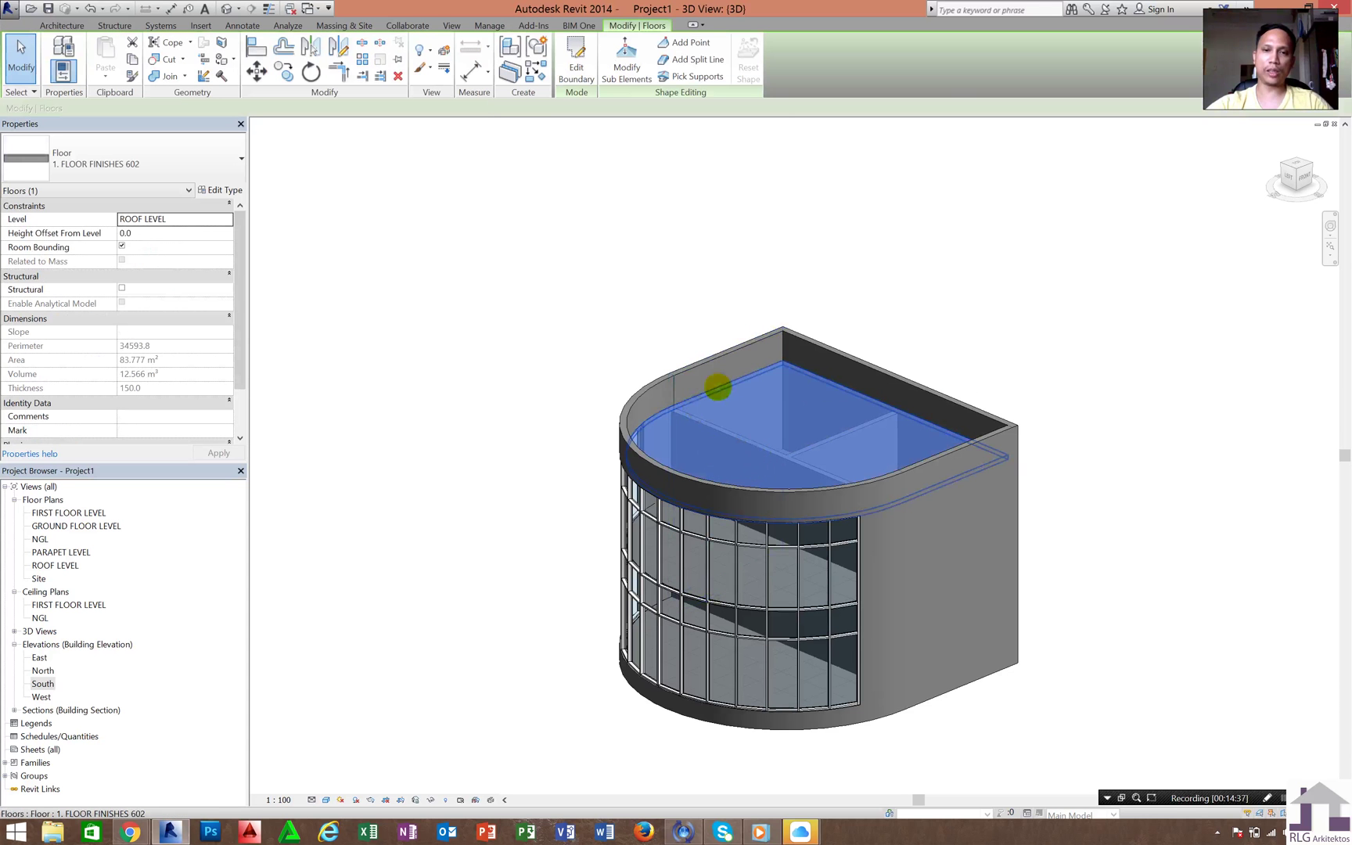
scroll(724, 383, up, 3)
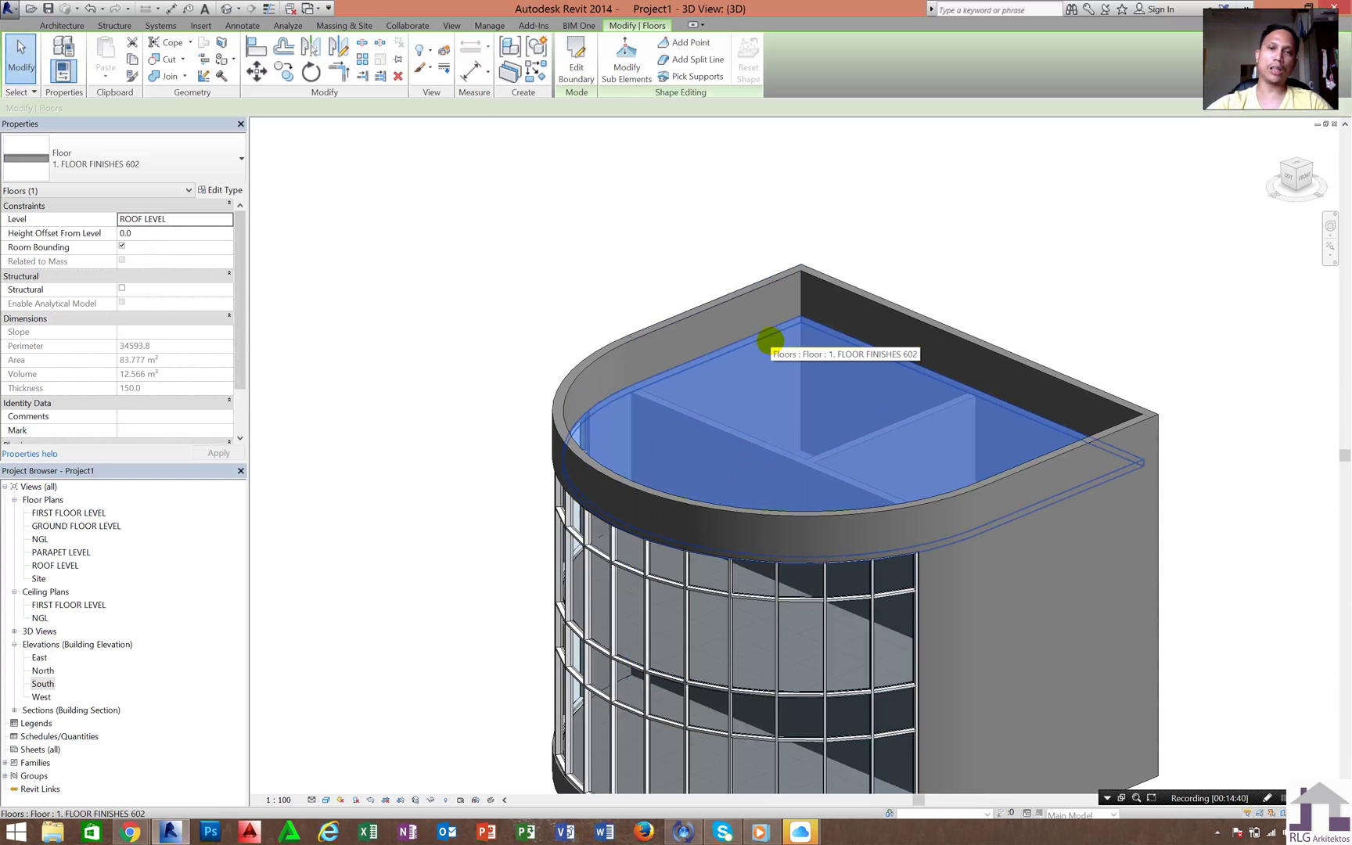